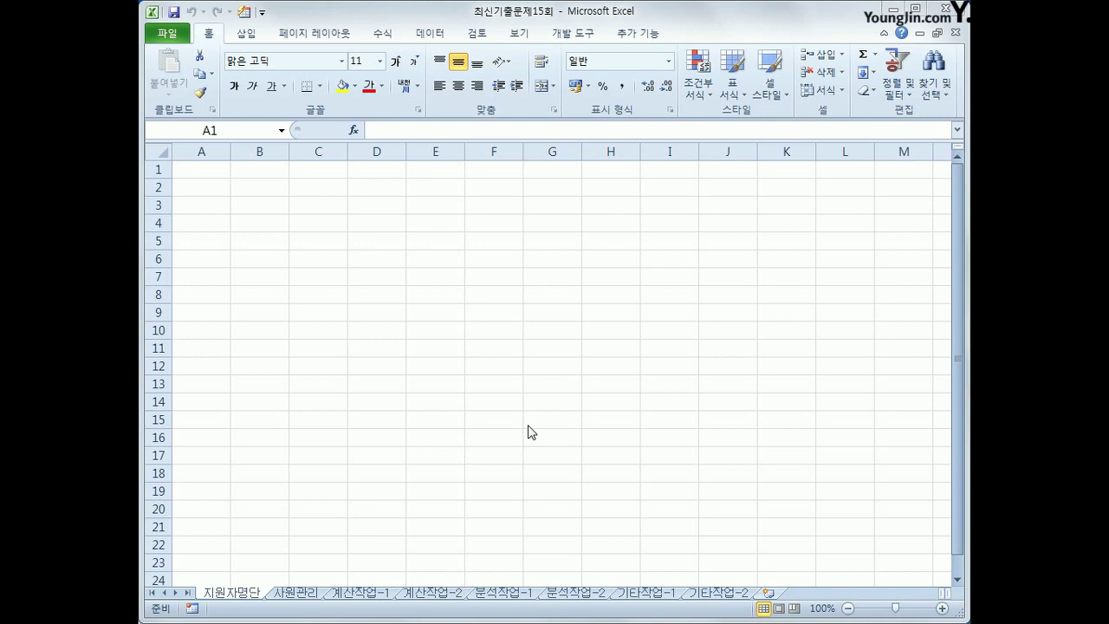
Start a Microsoft Query import on the 지원자명단 sheet, using the MS Access Database source and the file 사원관리.accdb
{"action": "left_click", "coordinate": [243, 596]}
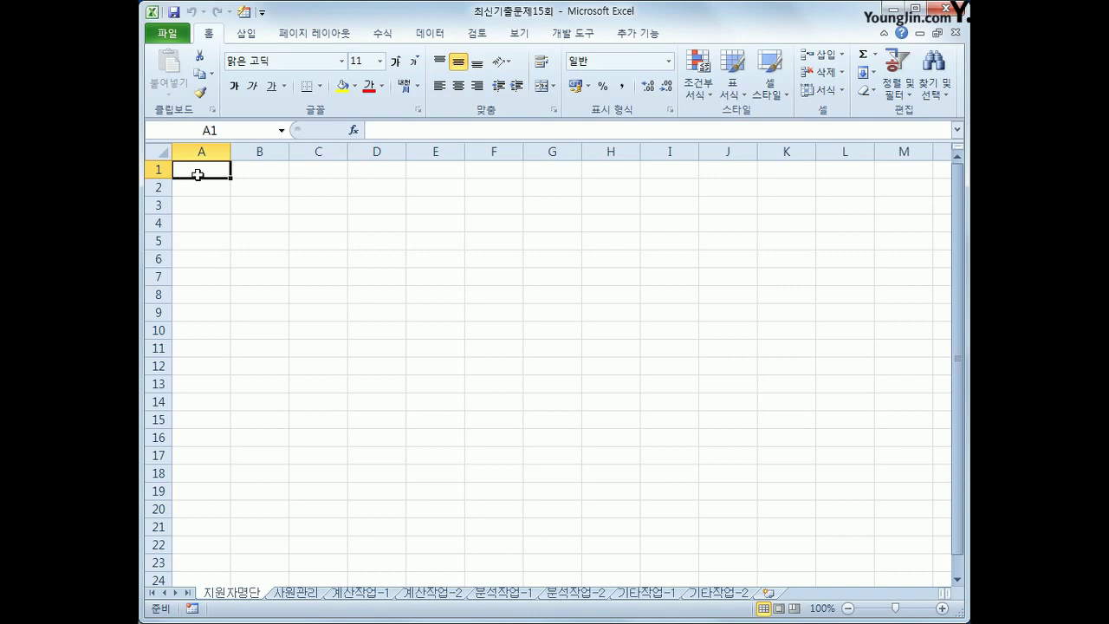
{"action": "left_click", "coordinate": [430, 33]}
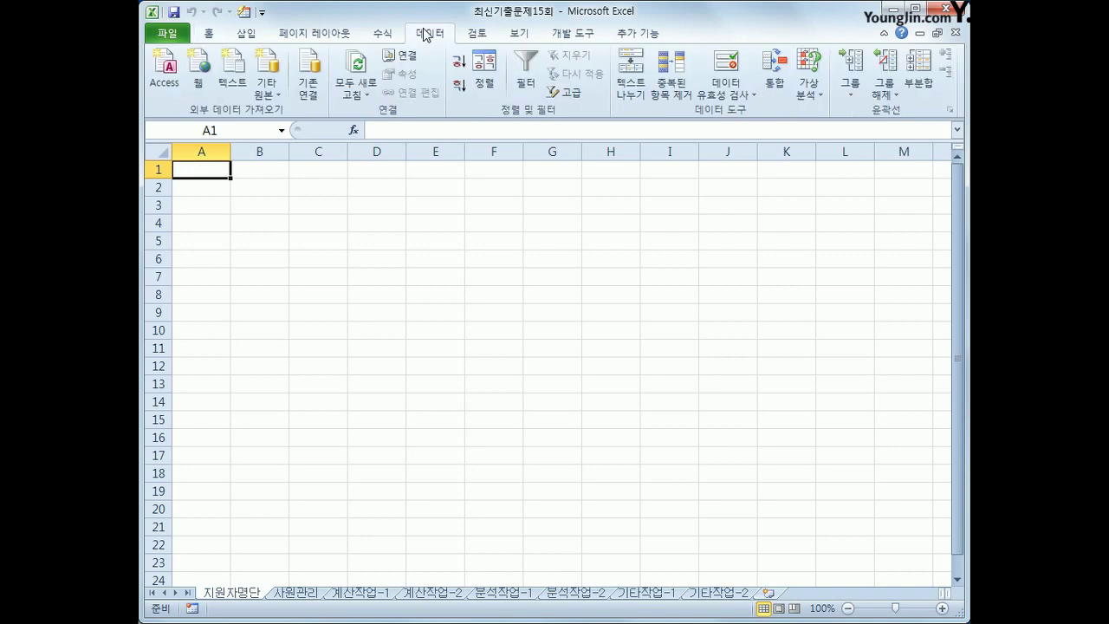
{"action": "left_click", "coordinate": [266, 89]}
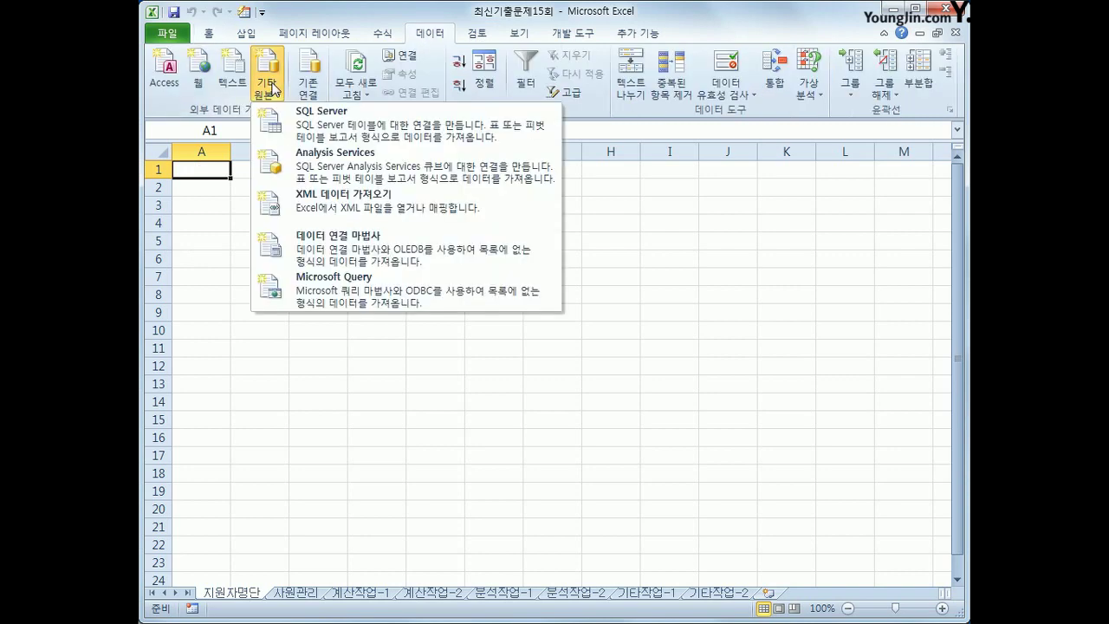
{"action": "left_click", "coordinate": [320, 298]}
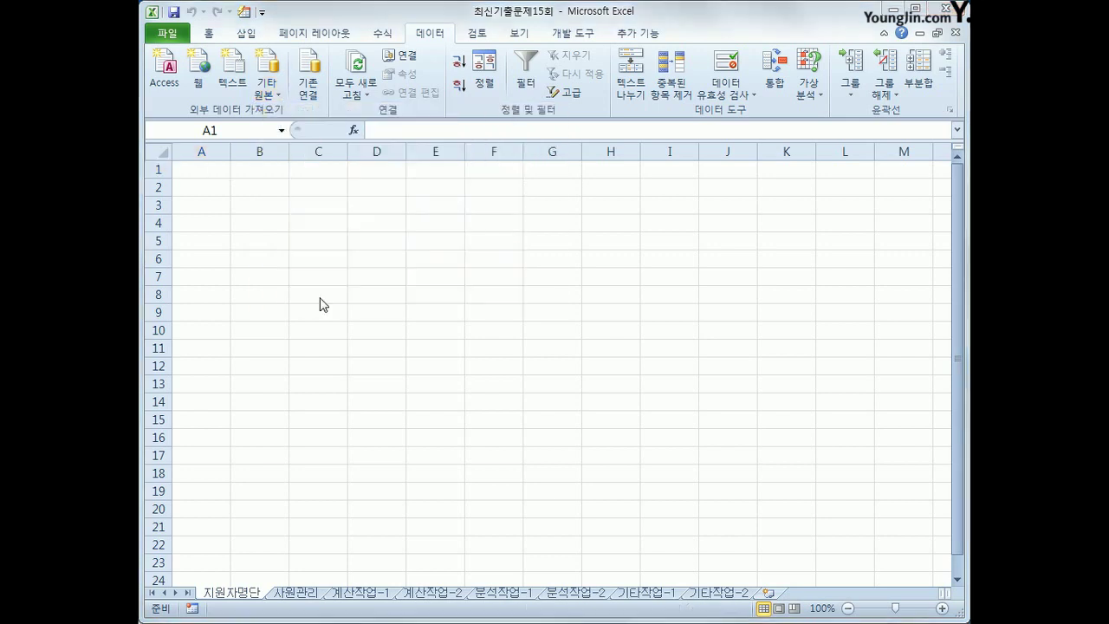
{"action": "left_click", "coordinate": [475, 405]}
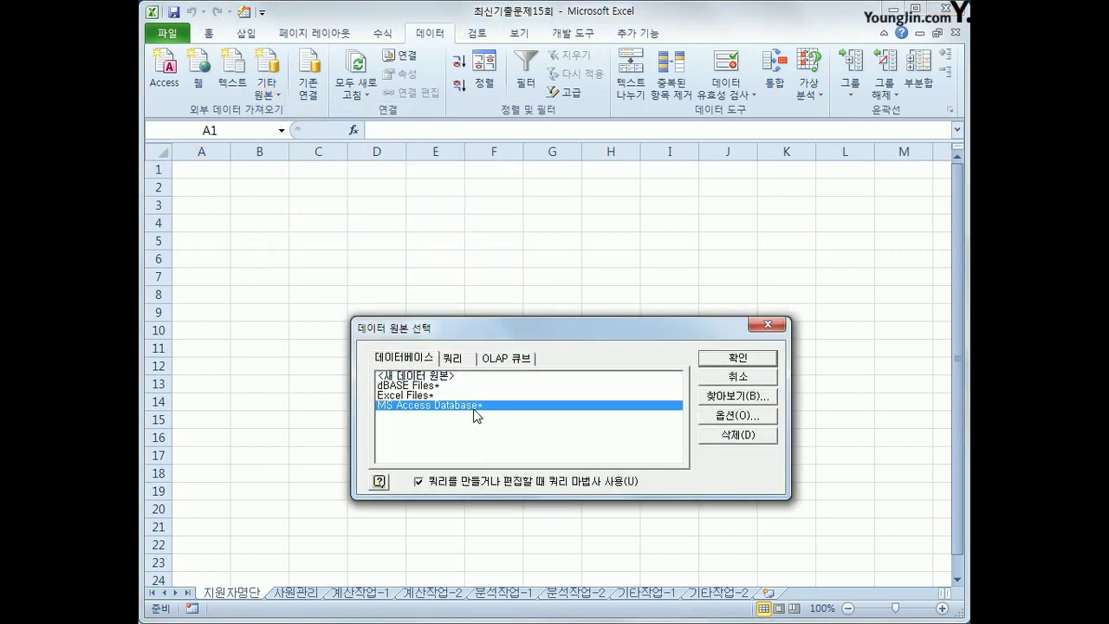
{"action": "left_click", "coordinate": [728, 365]}
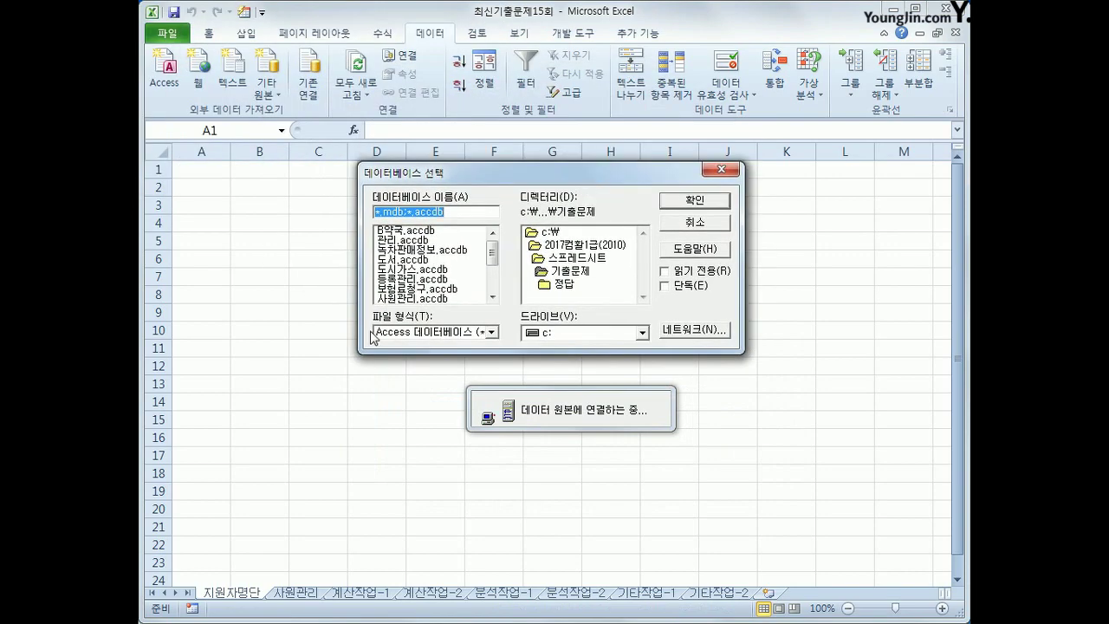
{"action": "left_click", "coordinate": [421, 298]}
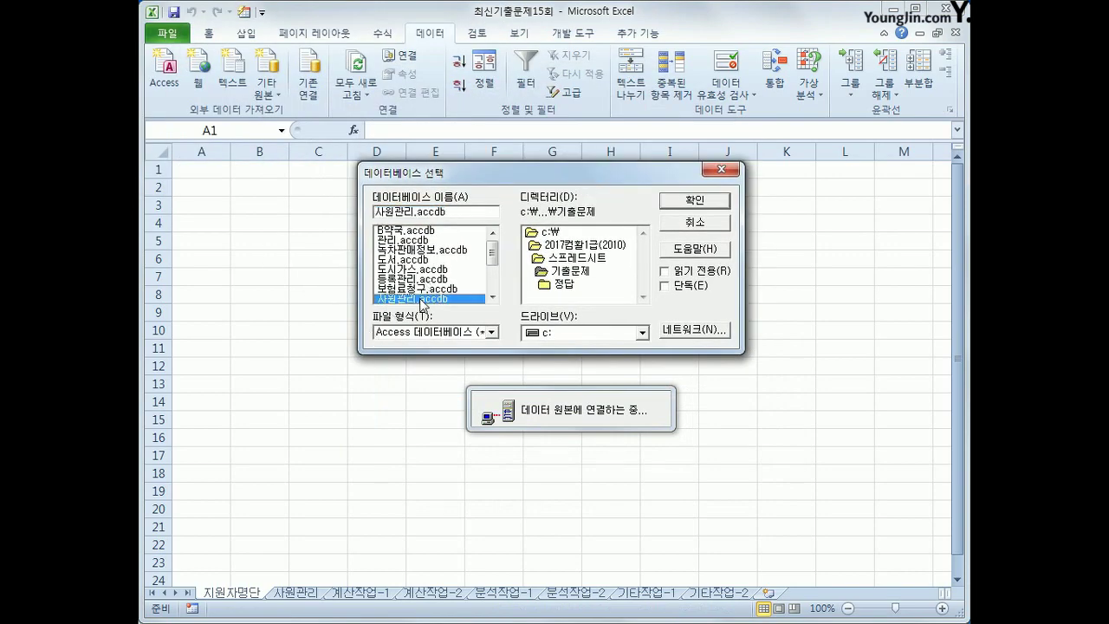
{"action": "left_click", "coordinate": [689, 206]}
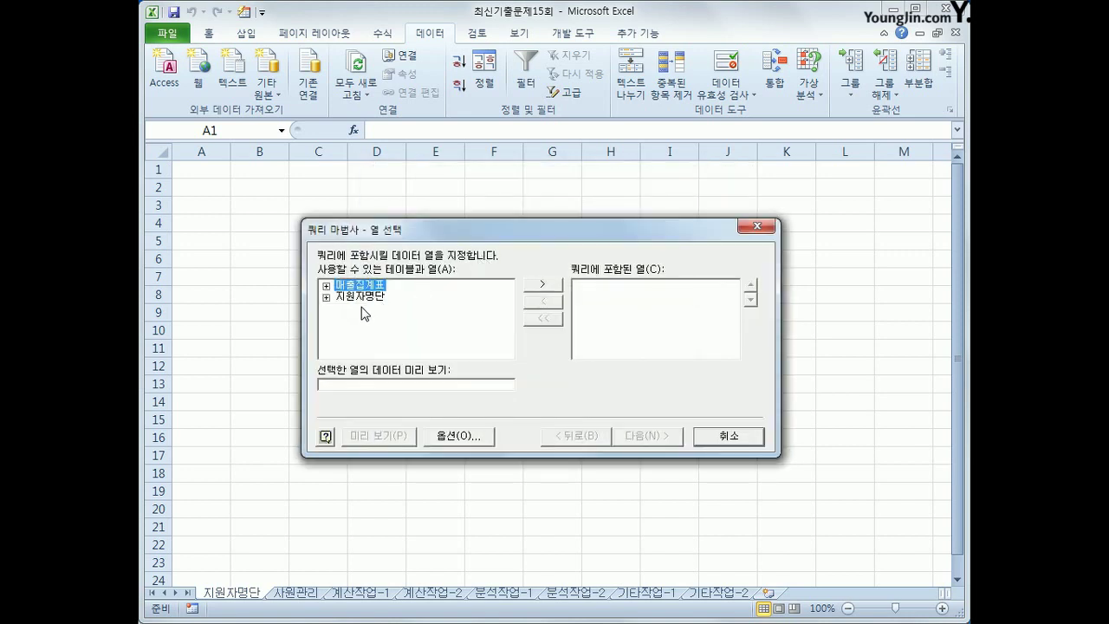
Include the columns 접수번호, 성명, 주민번호, 희망연봉, 지원부서 and 희망근무지 from the 지원자명단 table in the query
{"action": "left_click", "coordinate": [367, 301]}
{"action": "double_click", "coordinate": [366, 301]}
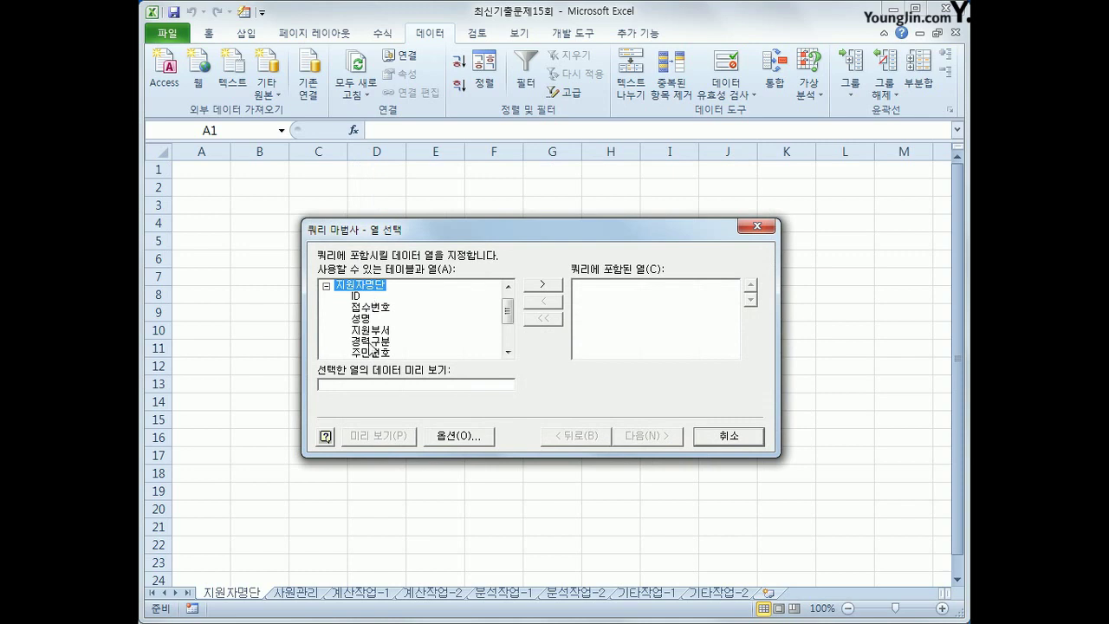
{"action": "double_click", "coordinate": [385, 308]}
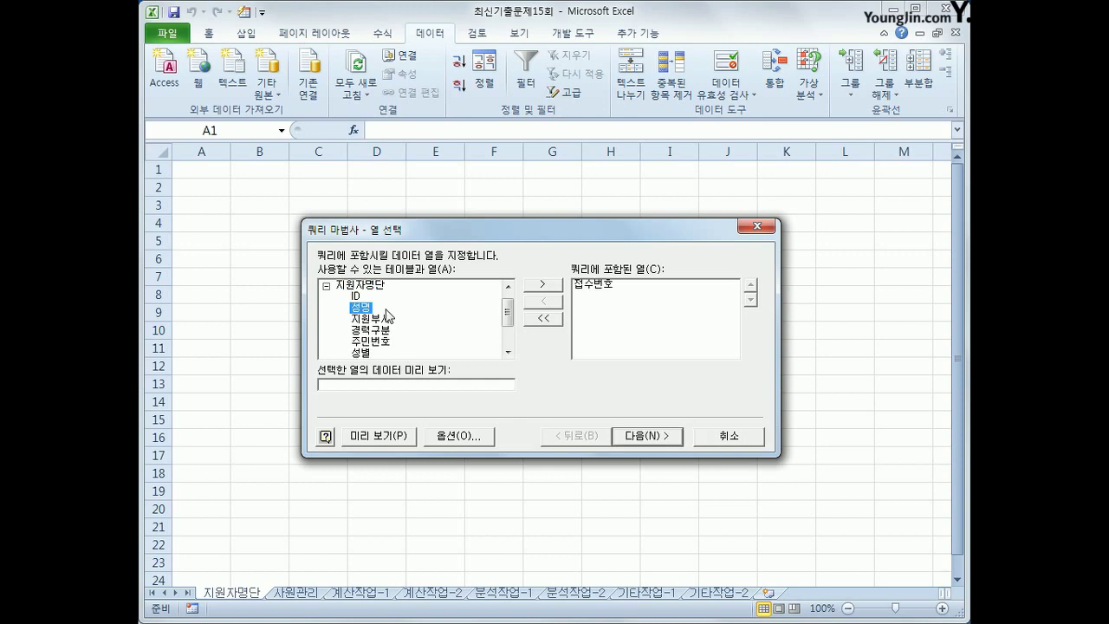
{"action": "double_click", "coordinate": [373, 312]}
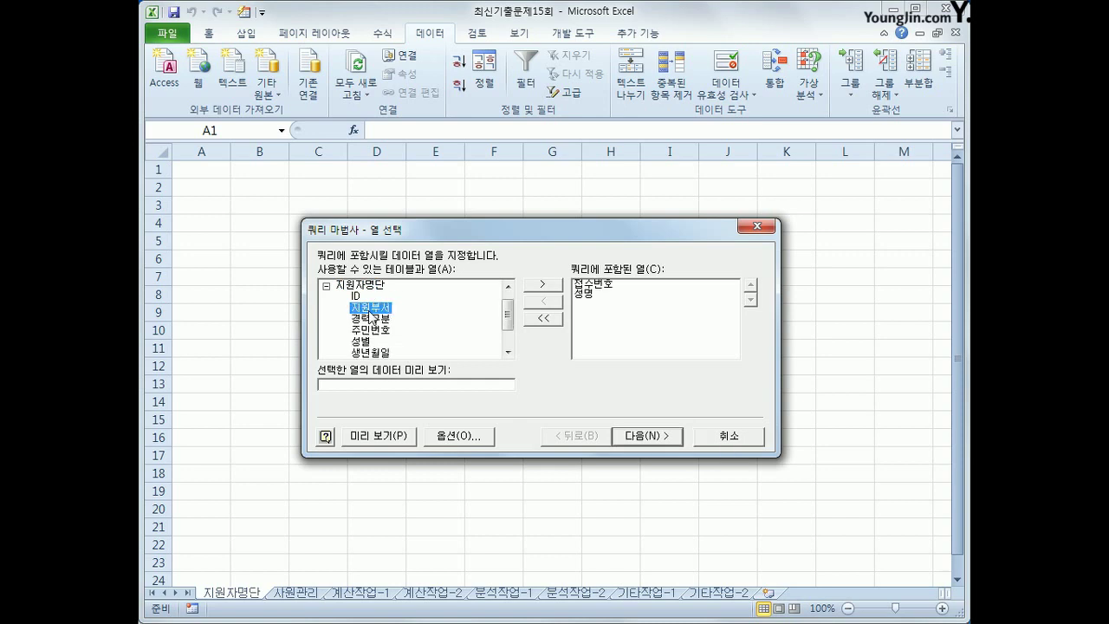
{"action": "double_click", "coordinate": [368, 330]}
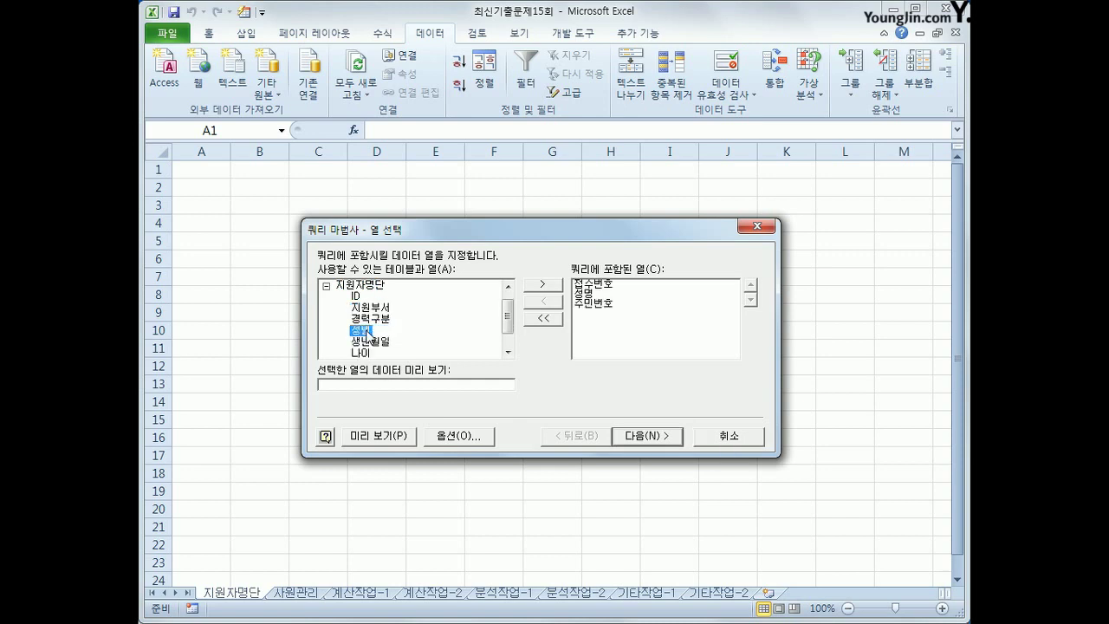
{"action": "scroll", "coordinate": [394, 355], "scroll_direction": "down", "scroll_amount": 1}
{"action": "left_click", "coordinate": [370, 343]}
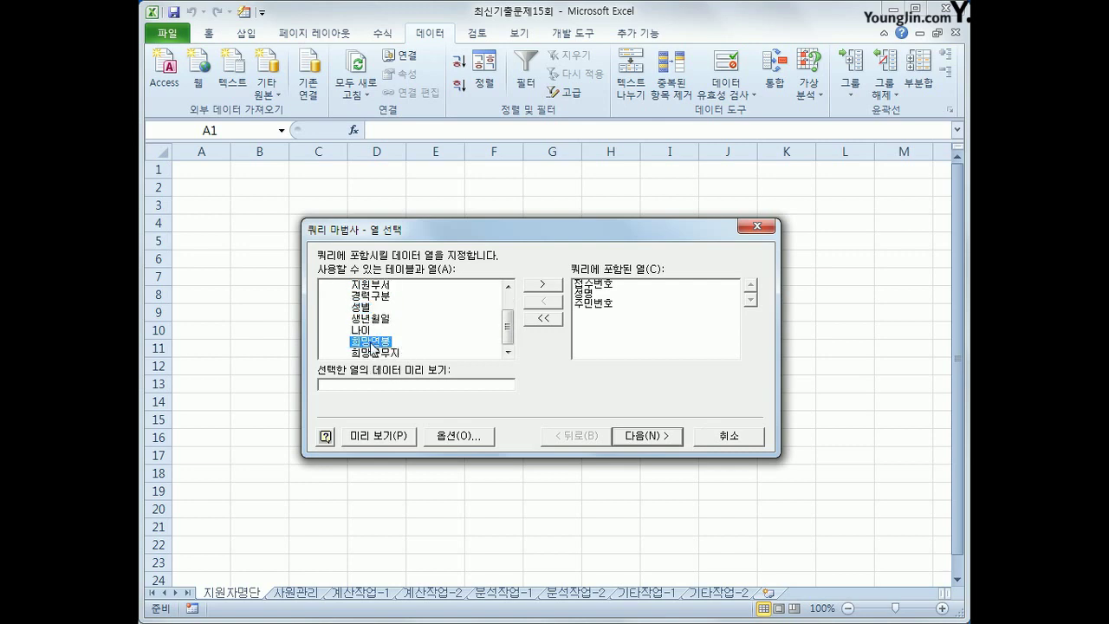
{"action": "double_click", "coordinate": [369, 345]}
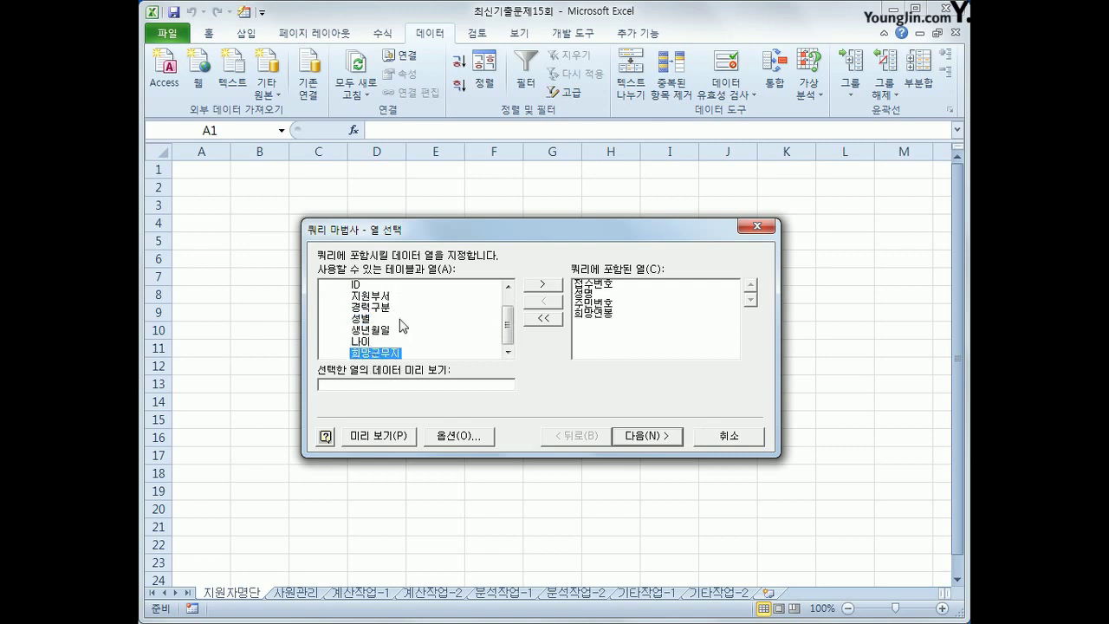
{"action": "double_click", "coordinate": [386, 297]}
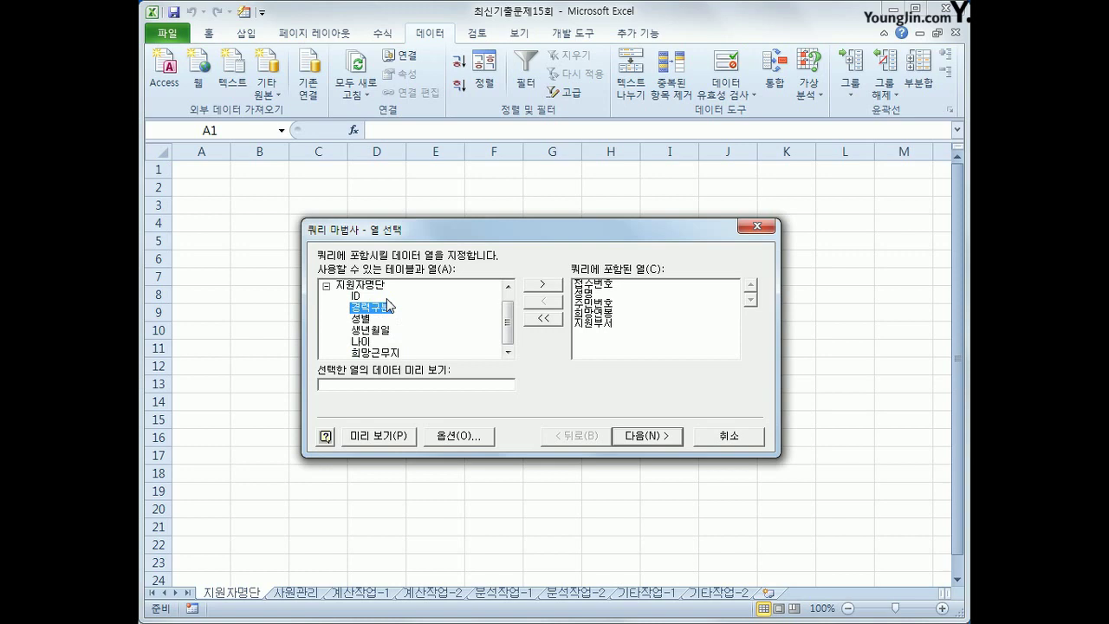
{"action": "double_click", "coordinate": [386, 353]}
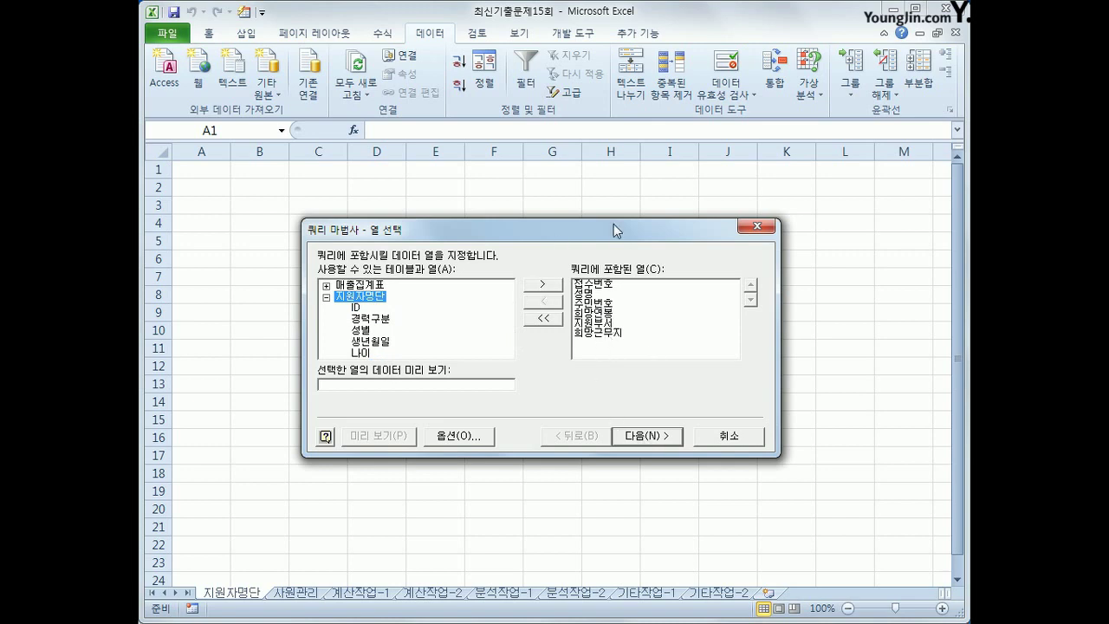
{"action": "left_click", "coordinate": [643, 443]}
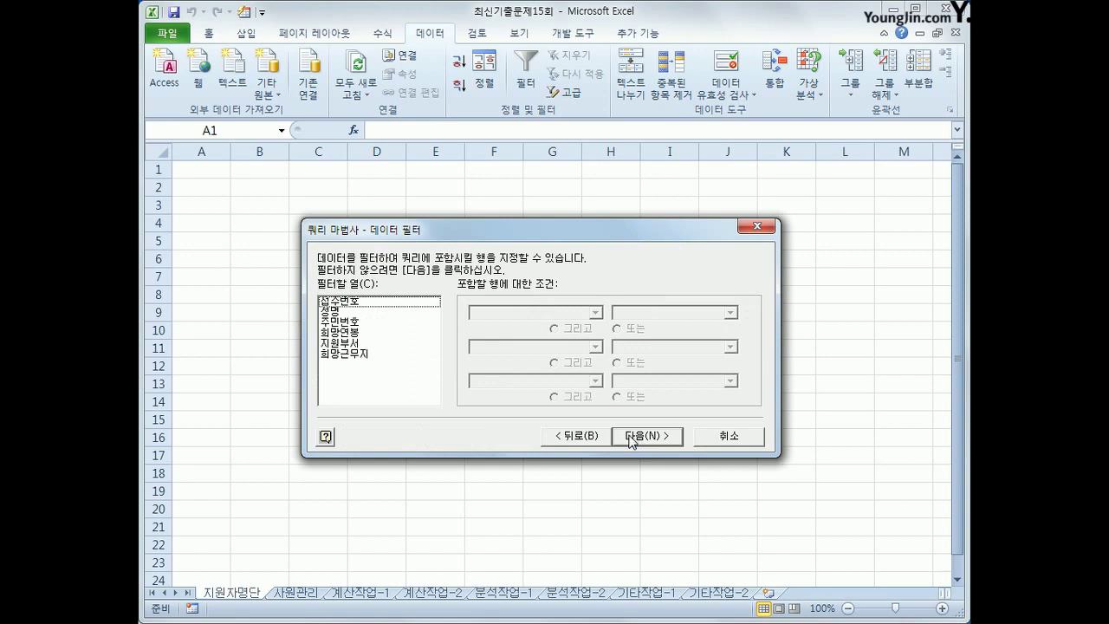
Filter the query rows so that 희망근무지 is not equal (<>) to 서울
{"action": "left_click", "coordinate": [349, 355]}
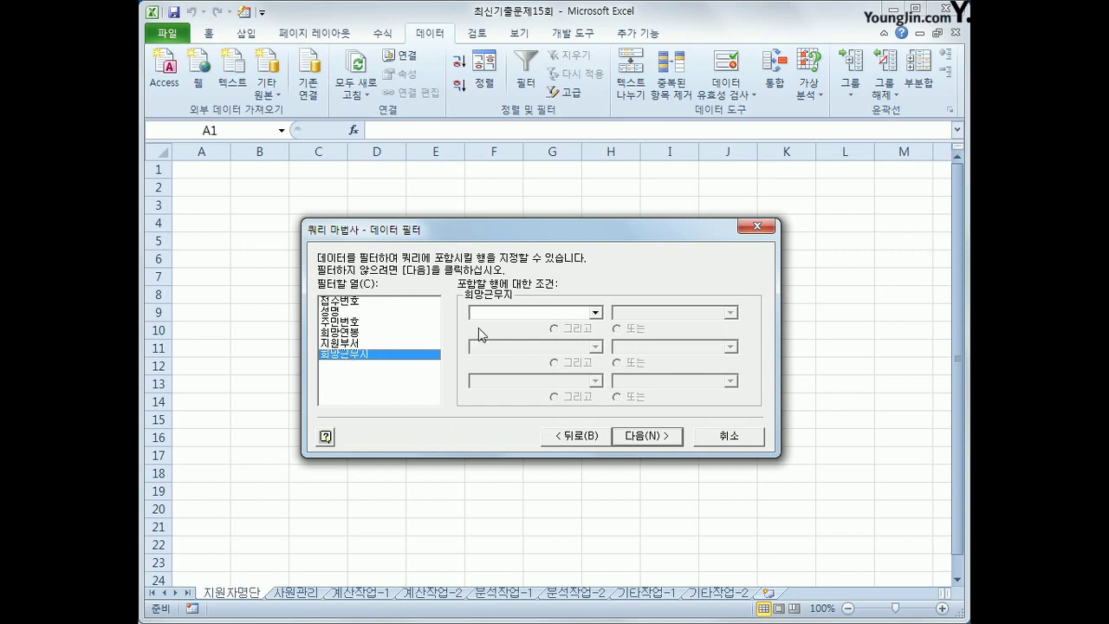
{"action": "left_click", "coordinate": [515, 312]}
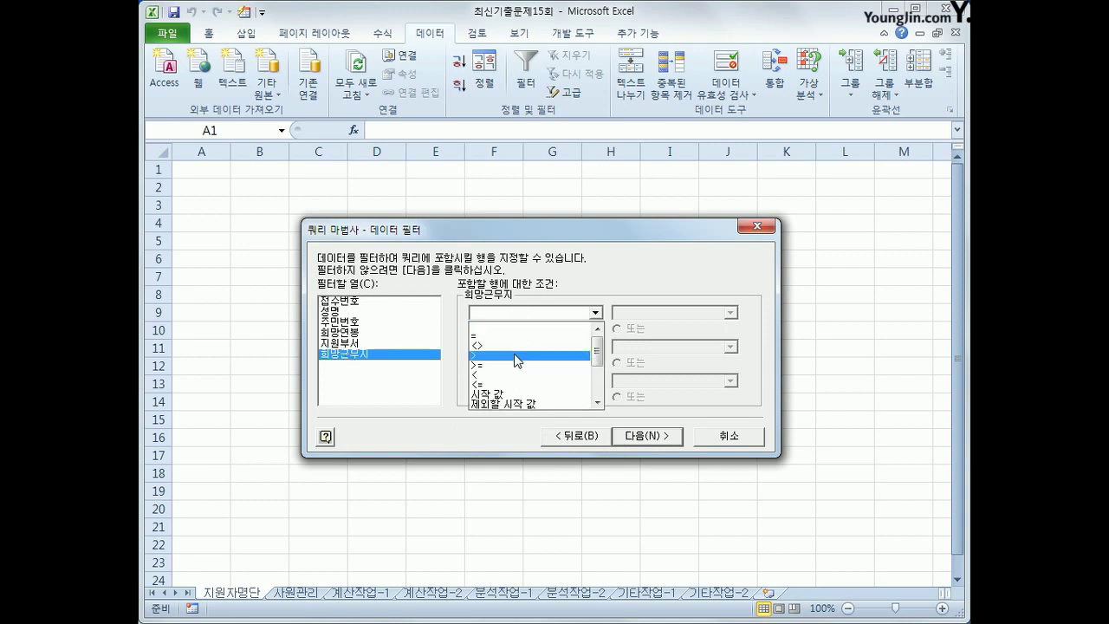
{"action": "left_click", "coordinate": [478, 345]}
{"action": "left_click", "coordinate": [730, 312]}
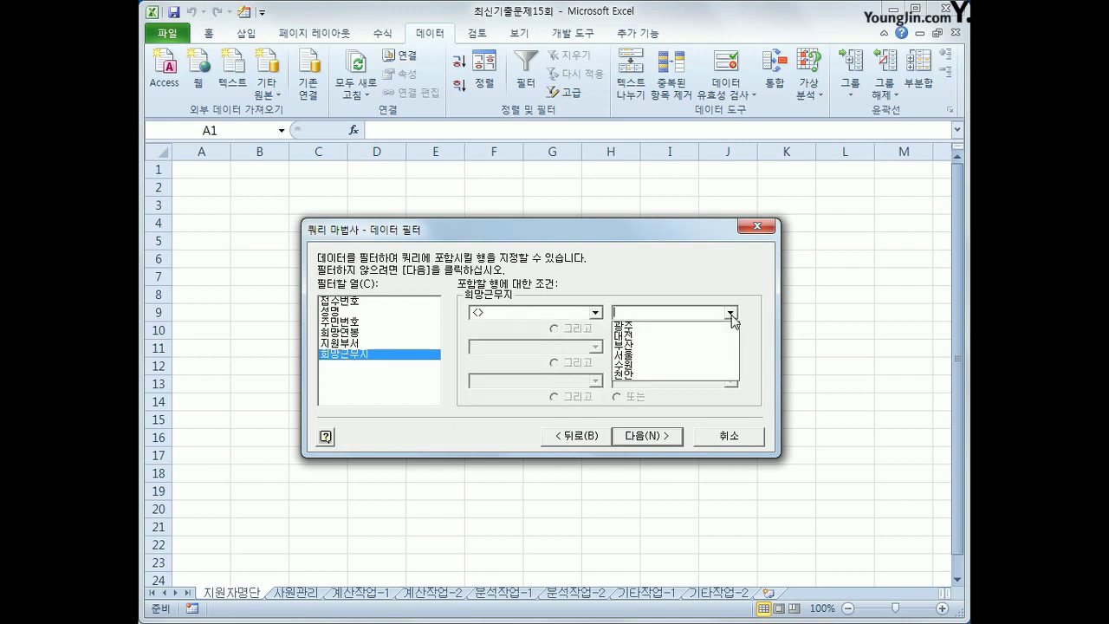
{"action": "left_click", "coordinate": [716, 362]}
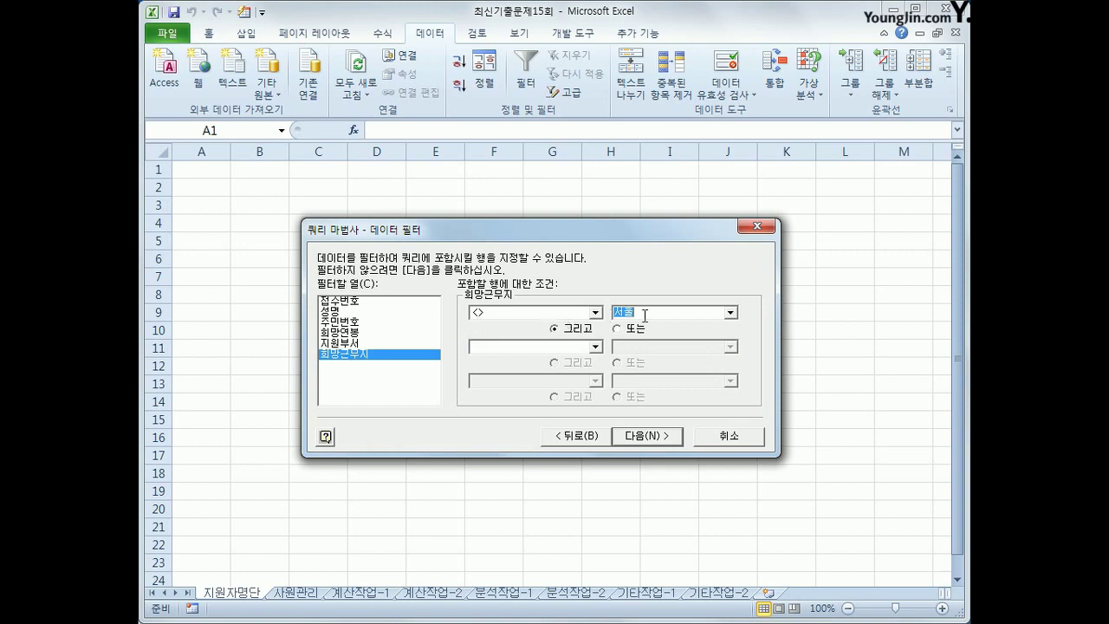
Add a filter on 주민번호 that excludes values starting with 7 (제외할 시작 값), and accept the filters
{"action": "left_click", "coordinate": [354, 324]}
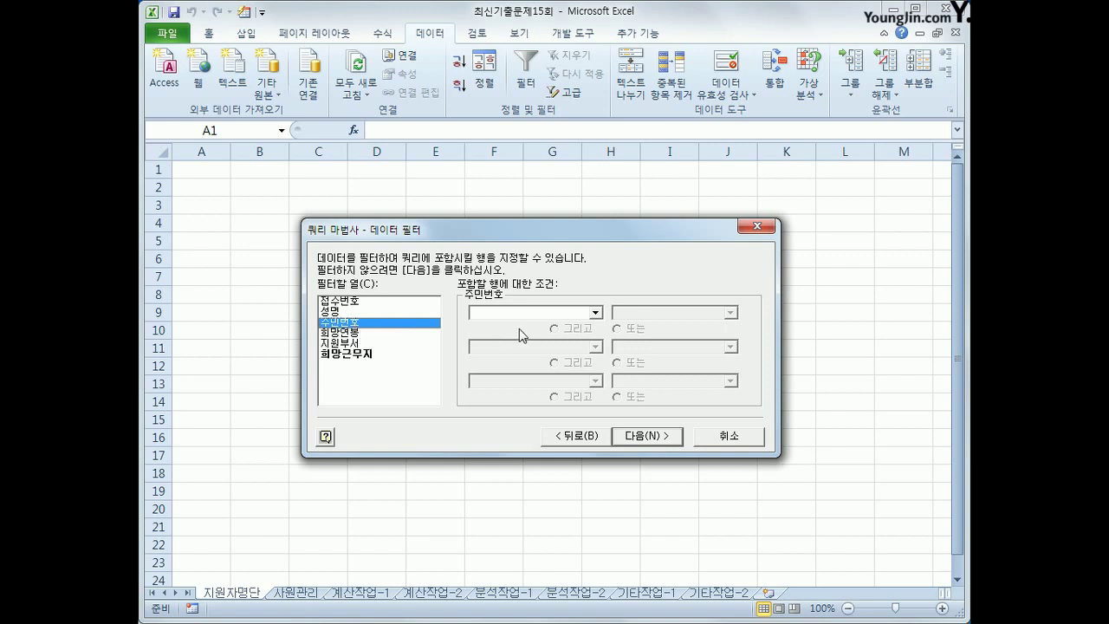
{"action": "left_click", "coordinate": [594, 312]}
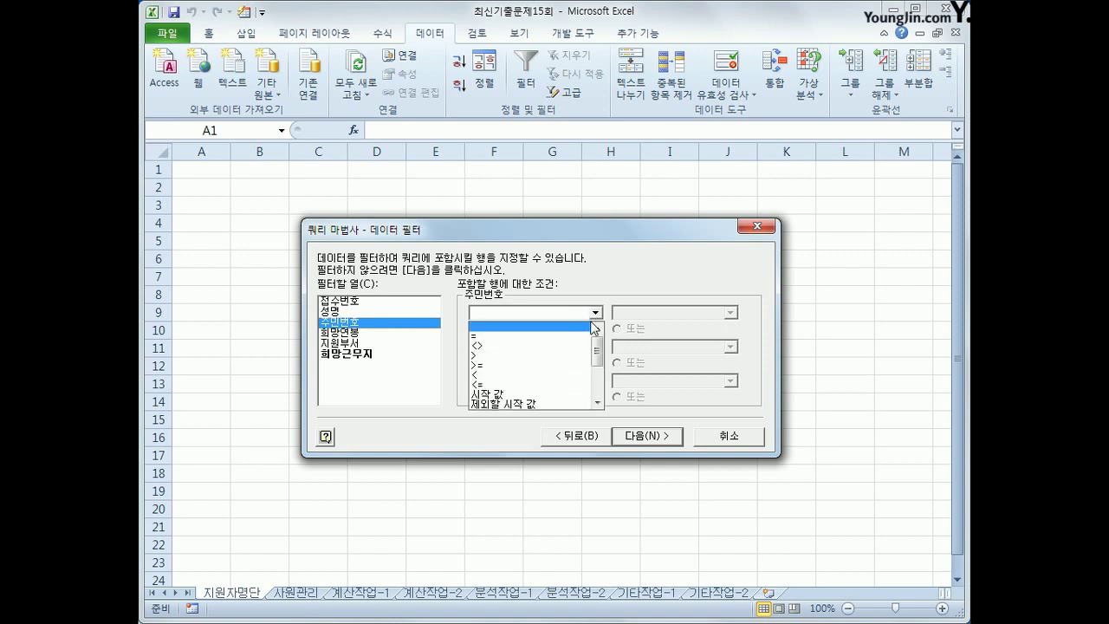
{"action": "left_click", "coordinate": [535, 404]}
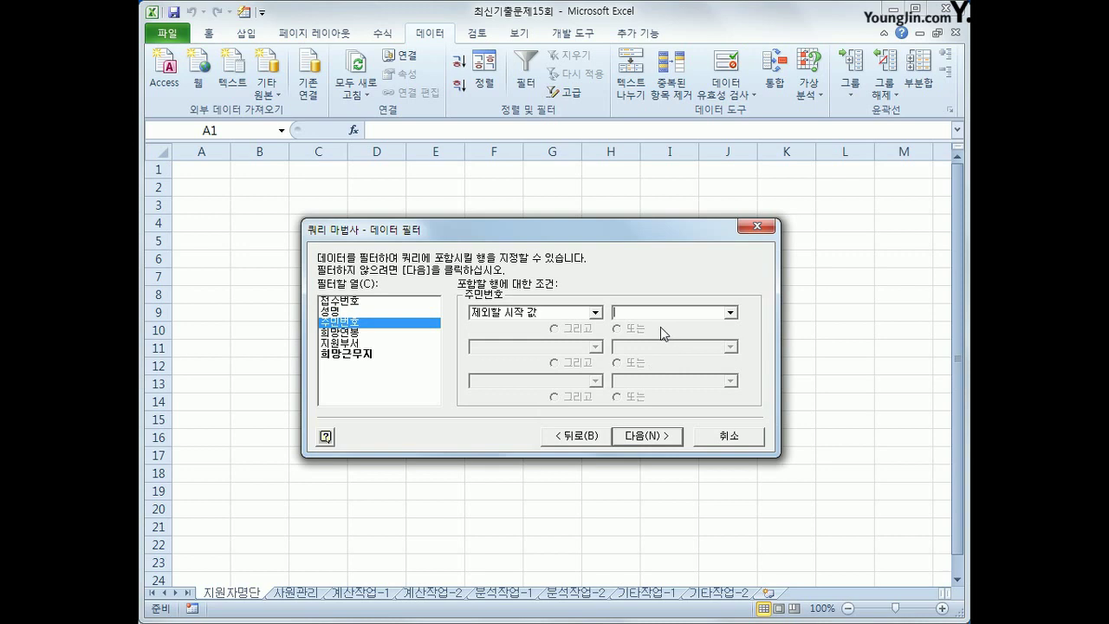
{"action": "type", "text": "기"}
{"action": "key", "text": "BackSpace"}
{"action": "type", "text": "7"}
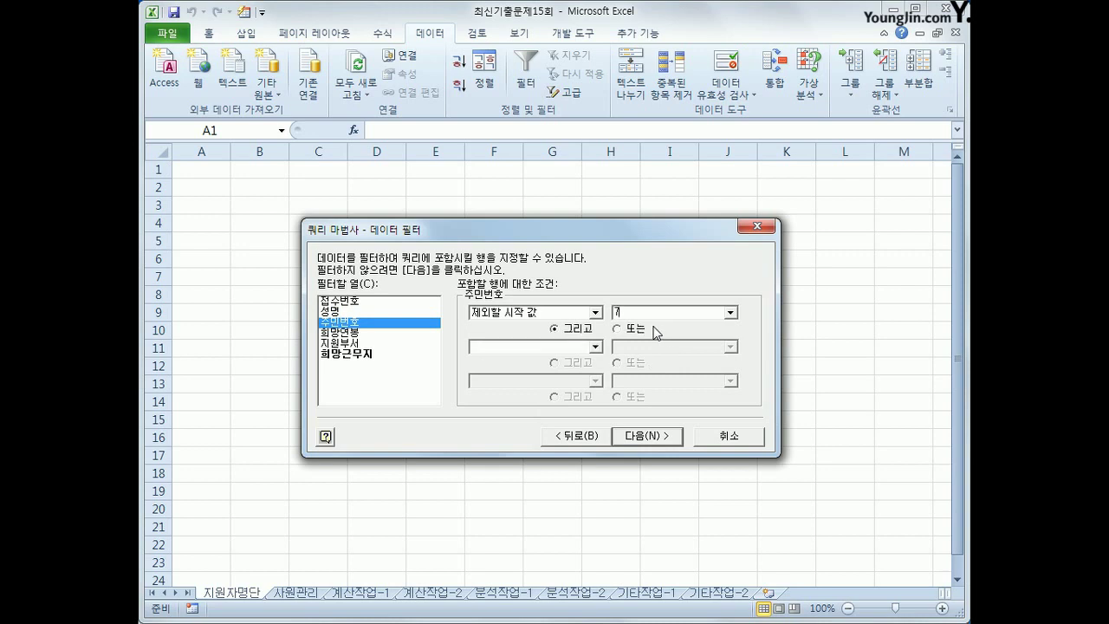
{"action": "left_click", "coordinate": [643, 440]}
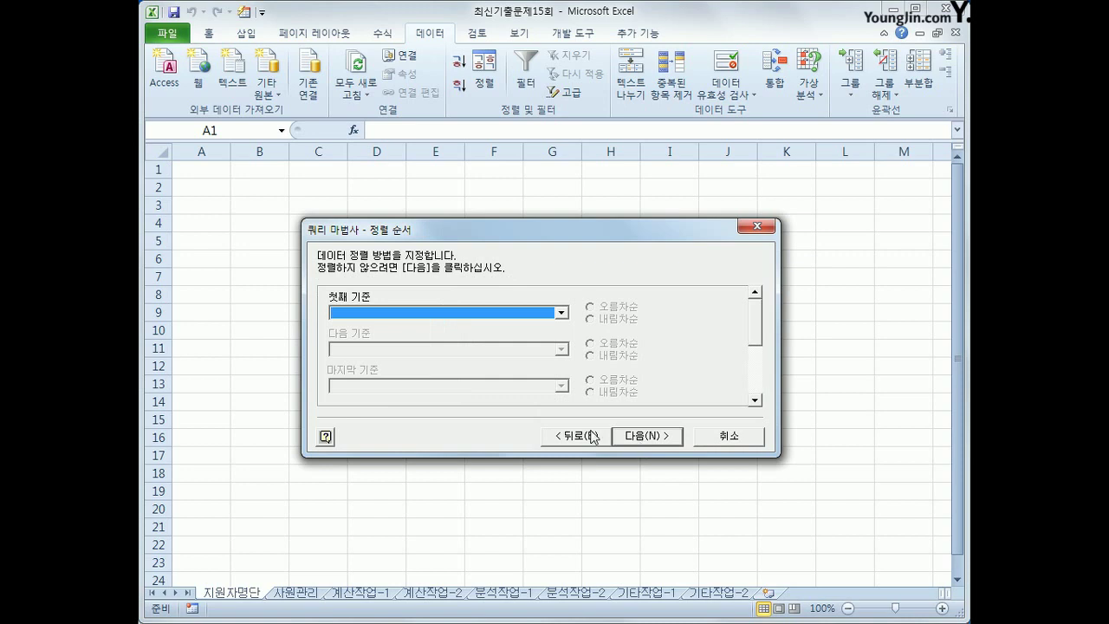
Sort the query by 희망근무지 in descending order, with 성명 in descending order as the second criterion
{"action": "left_click", "coordinate": [448, 313]}
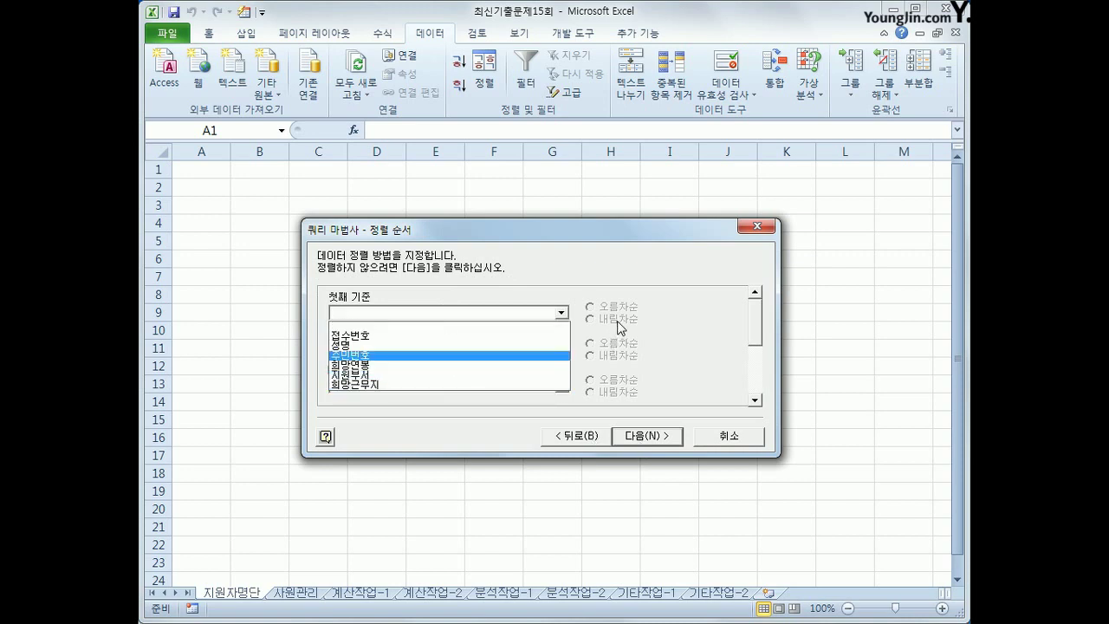
{"action": "left_click", "coordinate": [396, 385]}
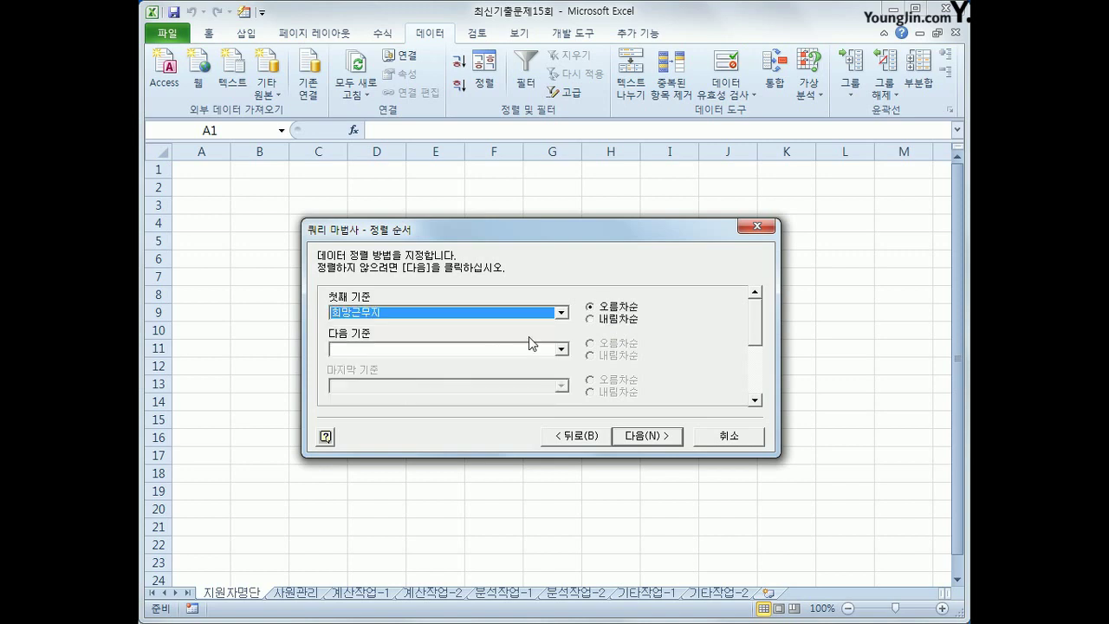
{"action": "left_click", "coordinate": [617, 319]}
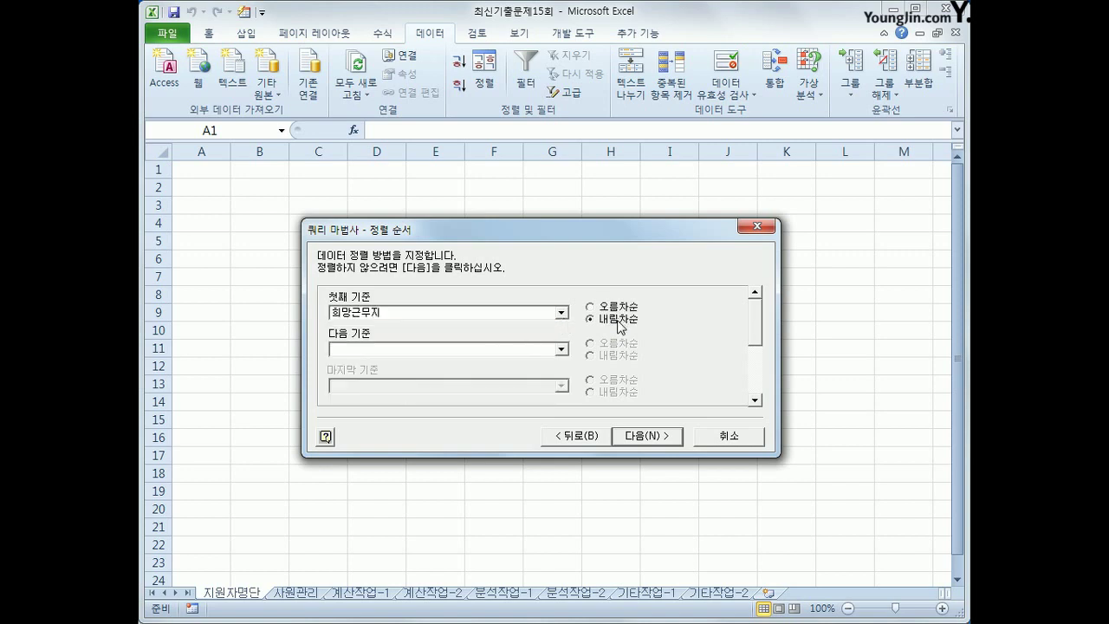
{"action": "left_click", "coordinate": [560, 349]}
{"action": "left_click", "coordinate": [525, 394]}
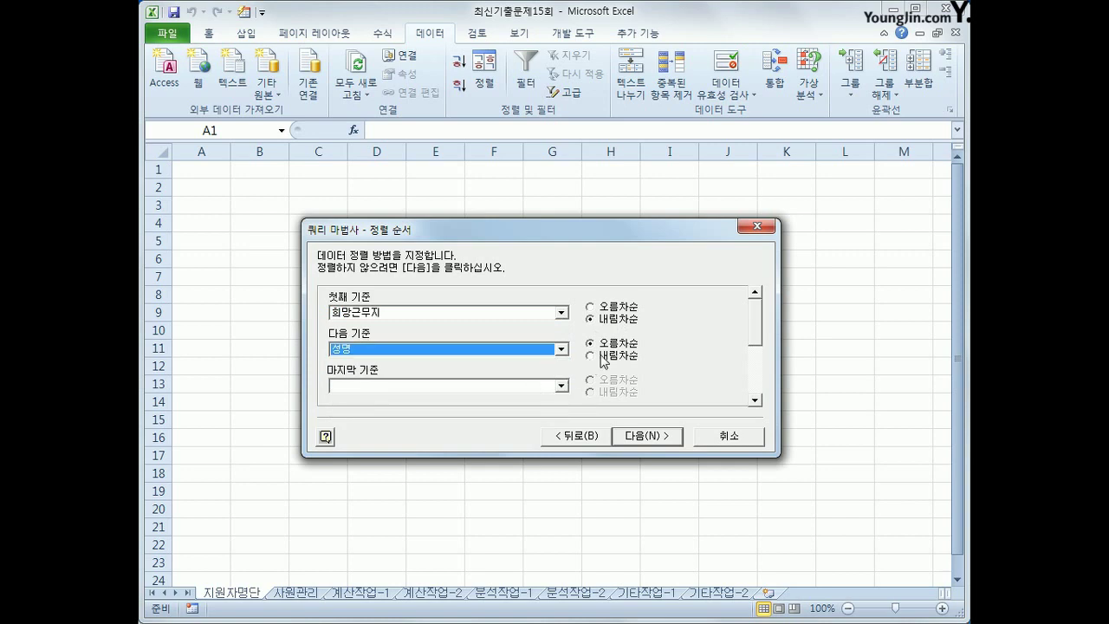
{"action": "left_click", "coordinate": [602, 356]}
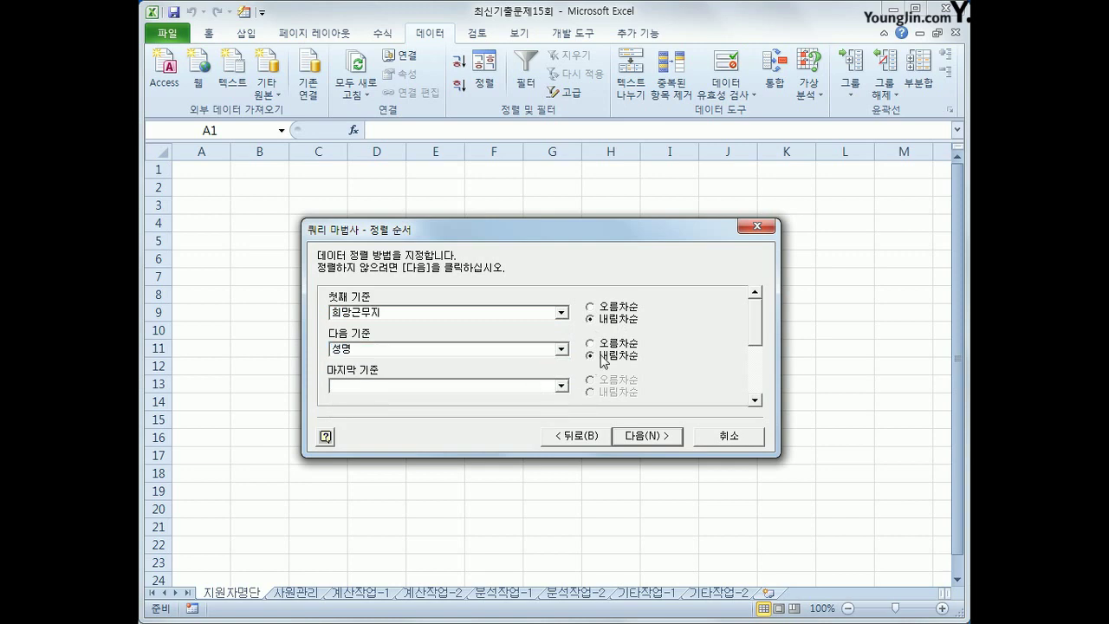
Finish the query and return its data to Excel as a table in the existing worksheet at cell A1
{"action": "left_click", "coordinate": [646, 437]}
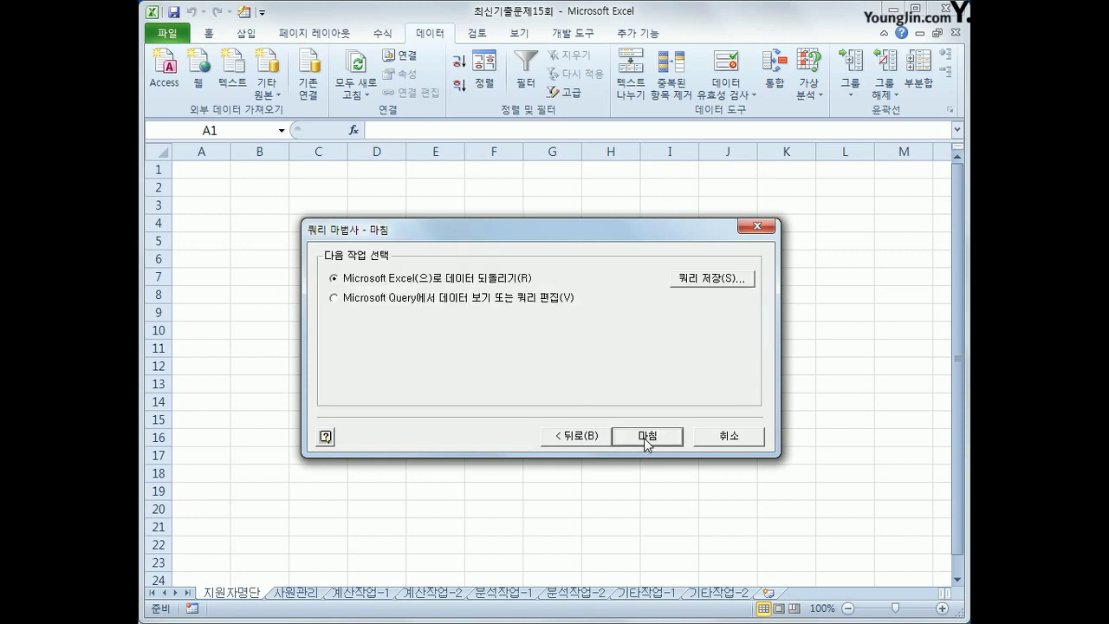
{"action": "left_click", "coordinate": [647, 438]}
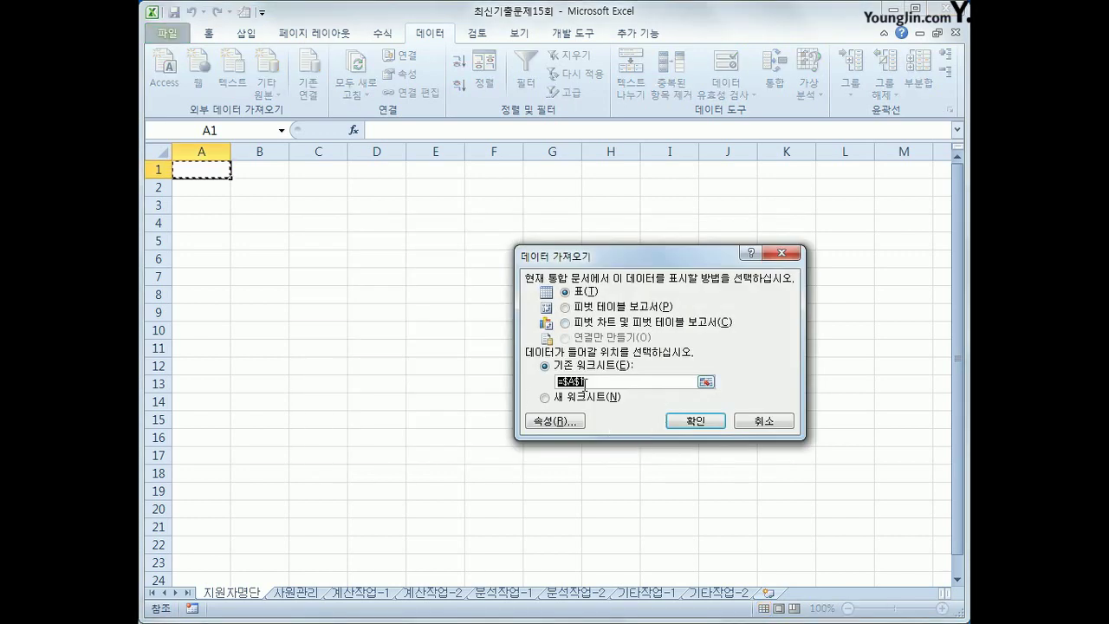
{"action": "left_click", "coordinate": [688, 421]}
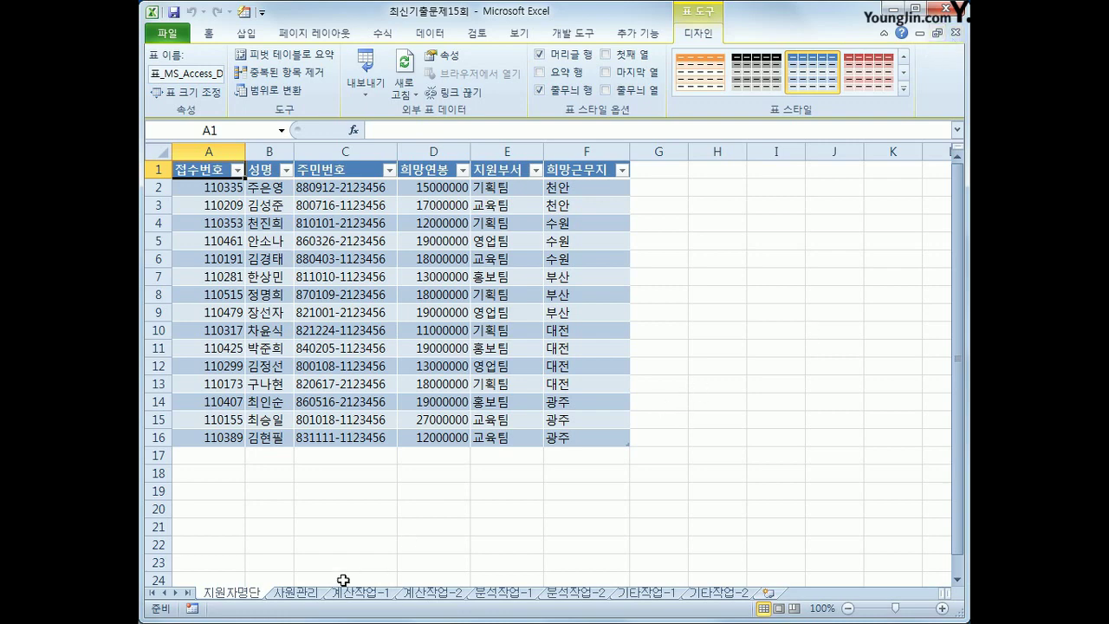
On the 사원관리 sheet, copy the 직급 header with 과장 (C3:C4) to cell A30 as the start of a criteria range
{"action": "left_click", "coordinate": [317, 593]}
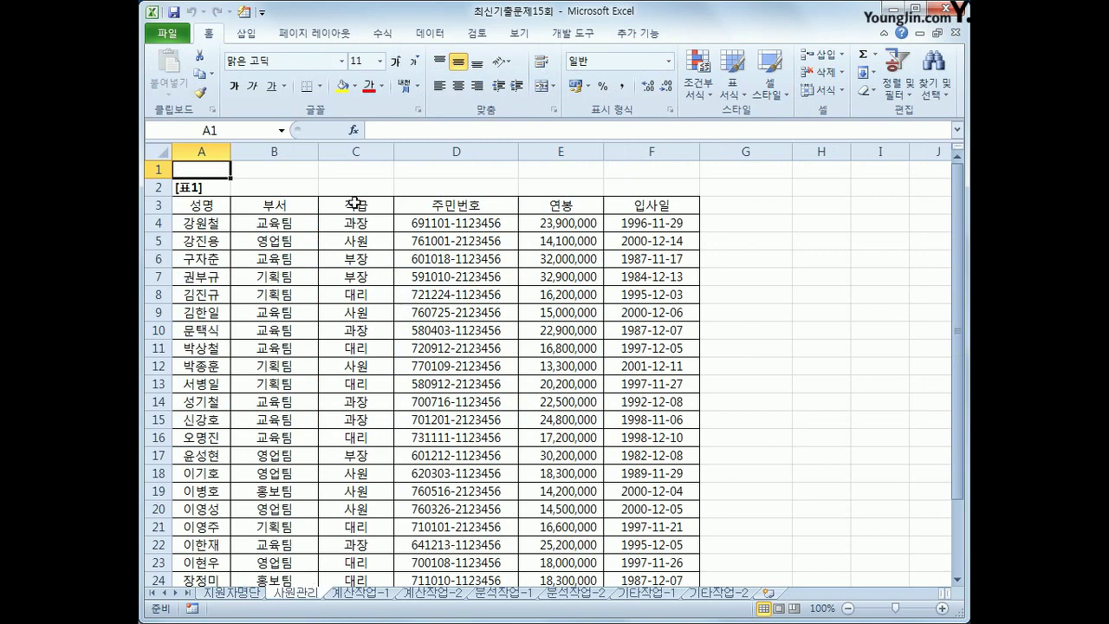
{"action": "left_click_drag", "start_coordinate": [355, 203], "coordinate": [345, 223]}
{"action": "key", "text": "ctrl+c"}
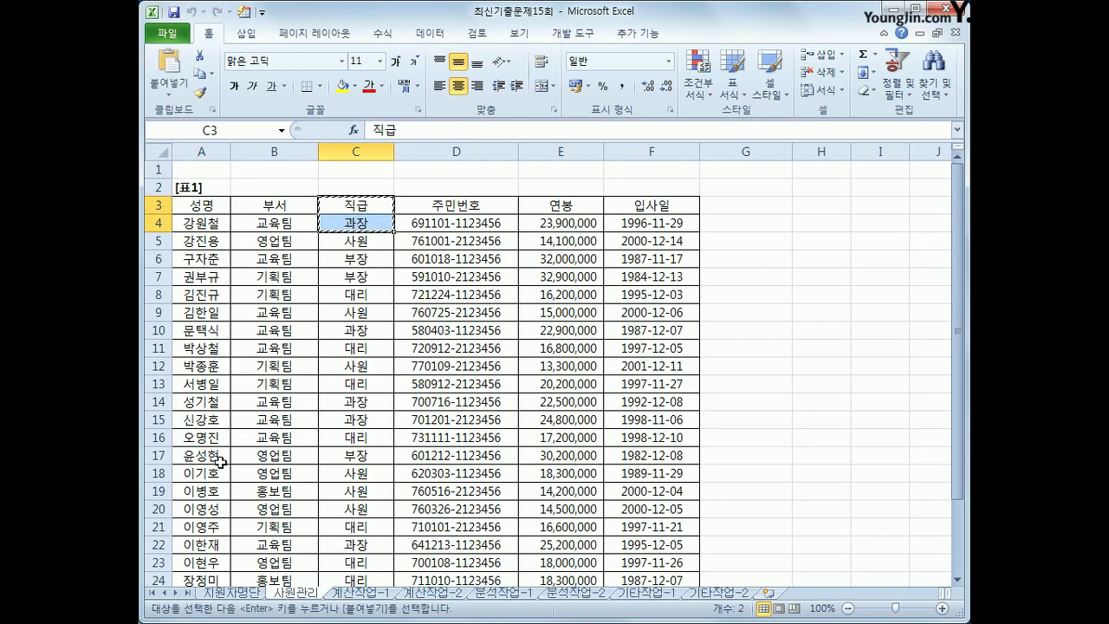
{"action": "scroll", "coordinate": [184, 491], "scroll_direction": "down", "scroll_amount": 4}
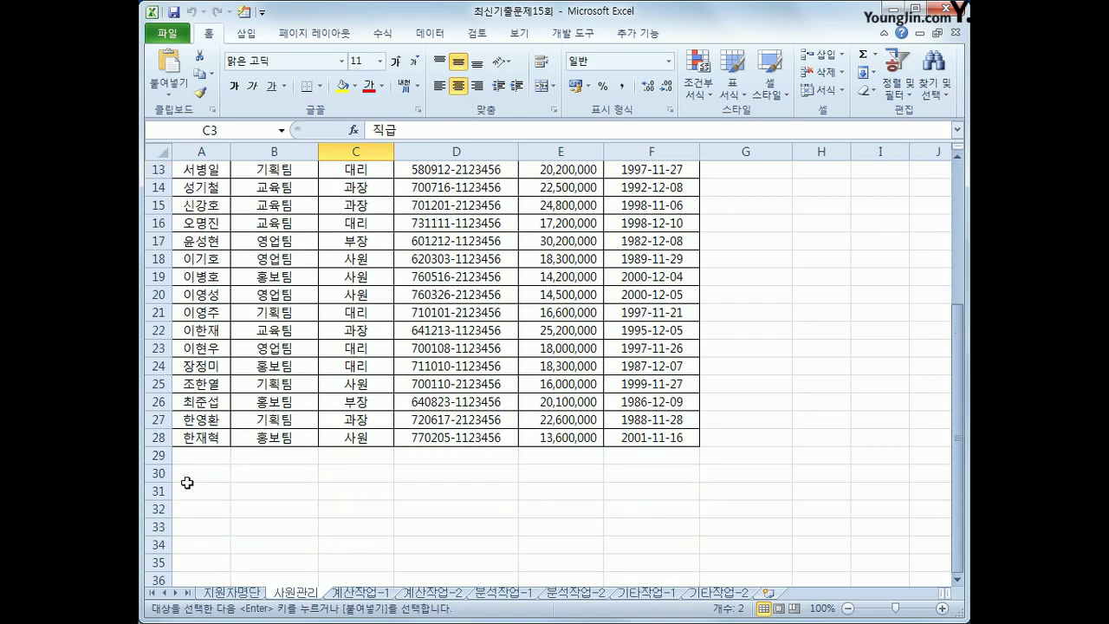
{"action": "left_click", "coordinate": [190, 477]}
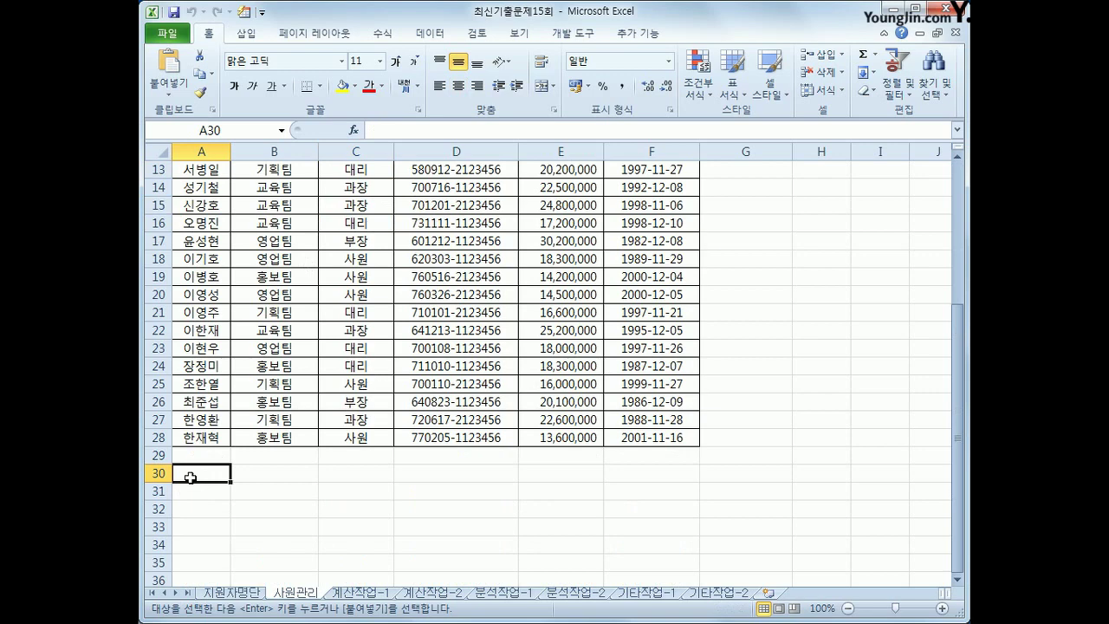
{"action": "key", "text": "ctrl+v"}
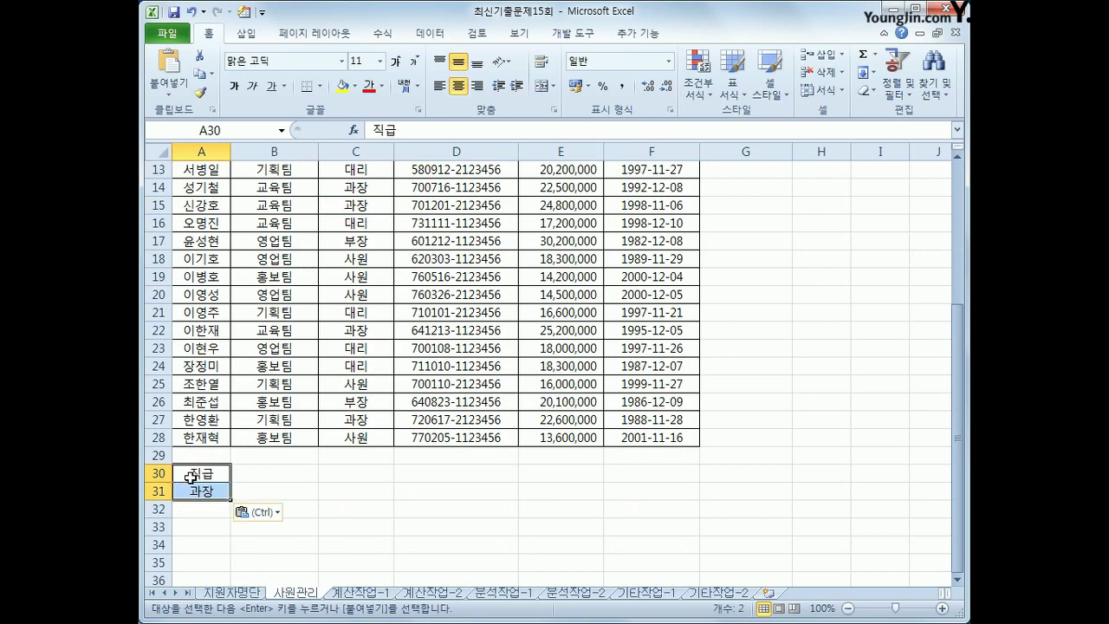
Copy the 연봉 header from E3 into both B30 and C30 of the criteria range
{"action": "scroll", "coordinate": [190, 477], "scroll_direction": "up", "scroll_amount": 4}
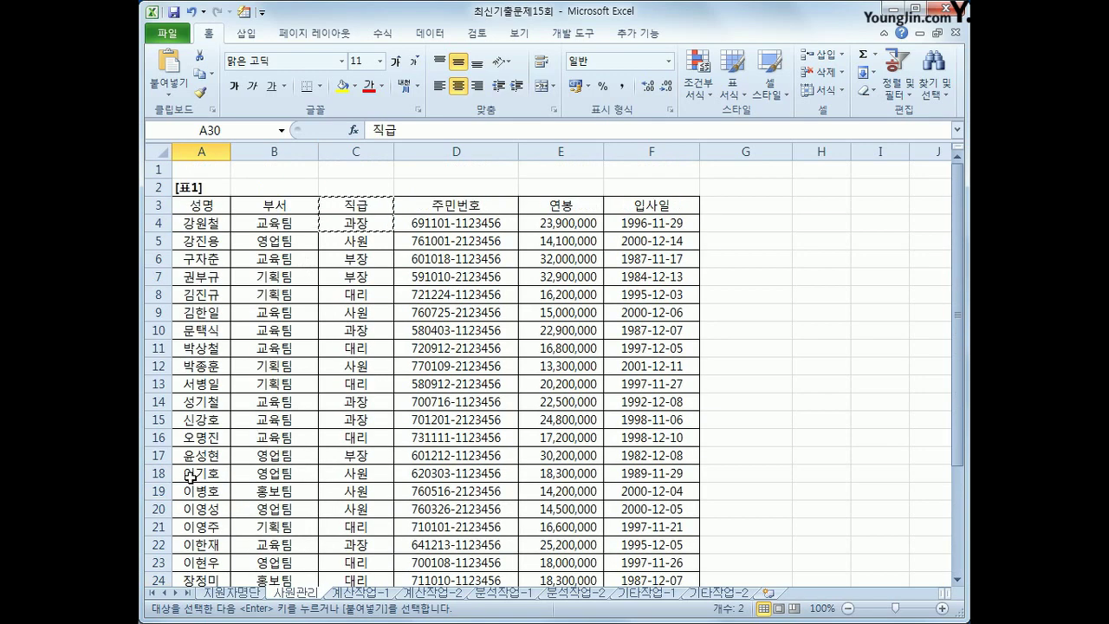
{"action": "left_click", "coordinate": [567, 206]}
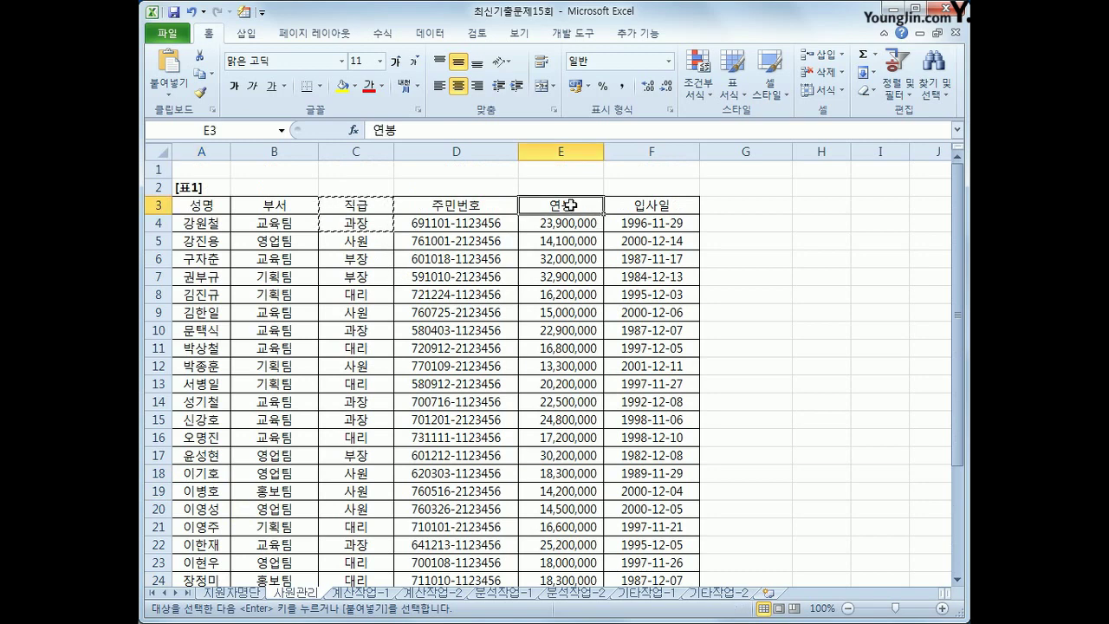
{"action": "scroll", "coordinate": [473, 381], "scroll_direction": "down", "scroll_amount": 4}
{"action": "left_click", "coordinate": [292, 477]}
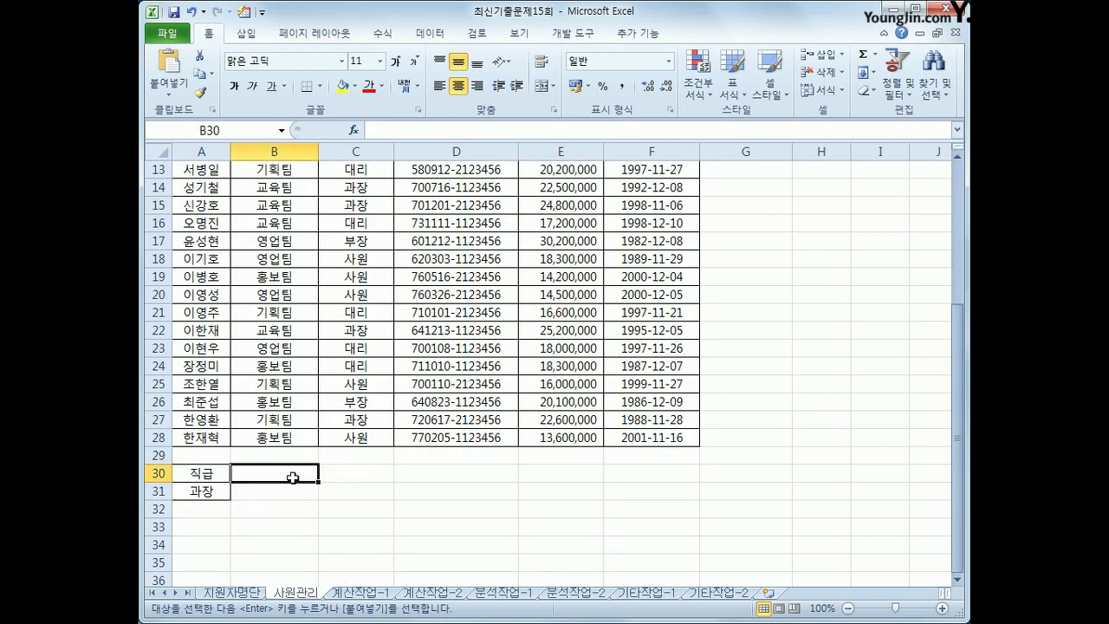
{"action": "key", "text": "ctrl+v"}
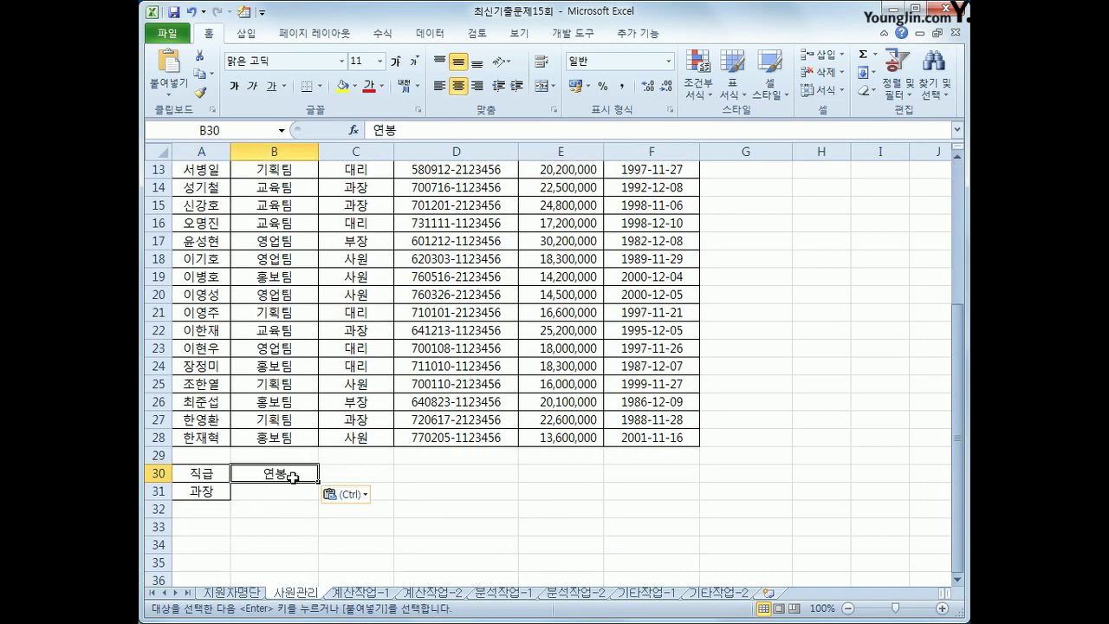
{"action": "left_click", "coordinate": [337, 473]}
{"action": "key", "text": "ctrl+v"}
Enter the 연봉 criteria >=20000000 in B31 and <=25000000 in C31
{"action": "left_click", "coordinate": [295, 491]}
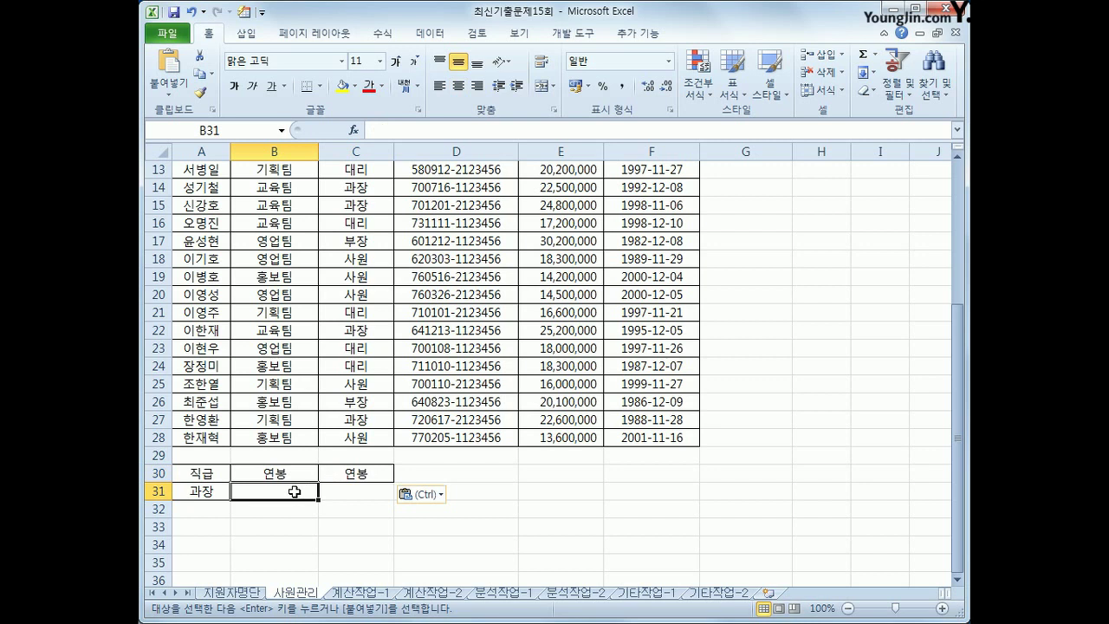
{"action": "type", "text": ">="}
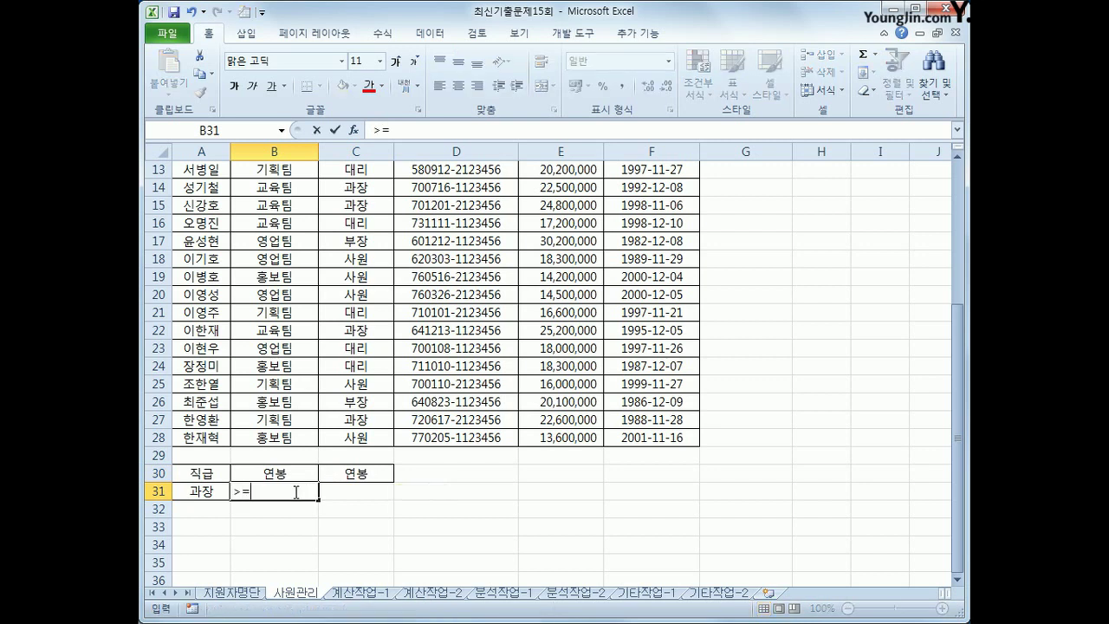
{"action": "type", "text": "20000000"}
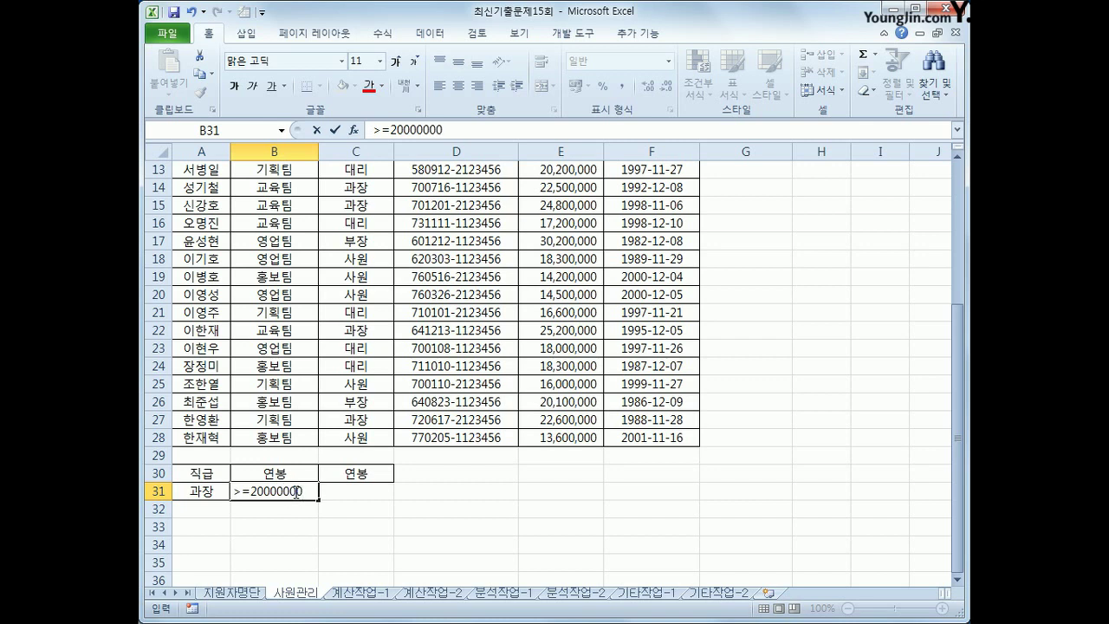
{"action": "key", "text": "Tab"}
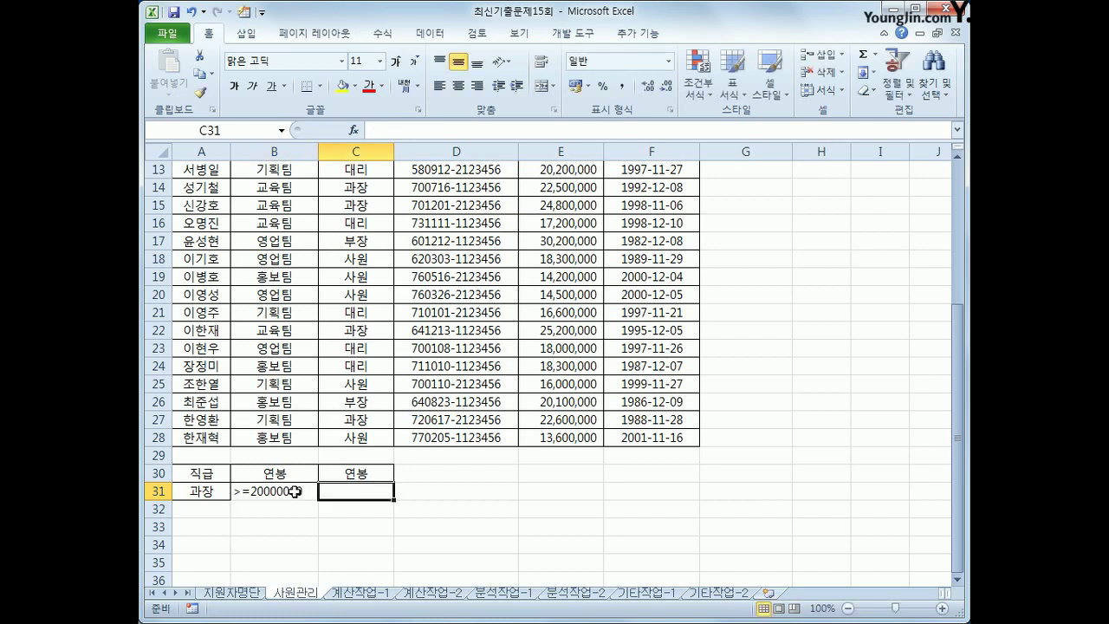
{"action": "type", "text": "<"}
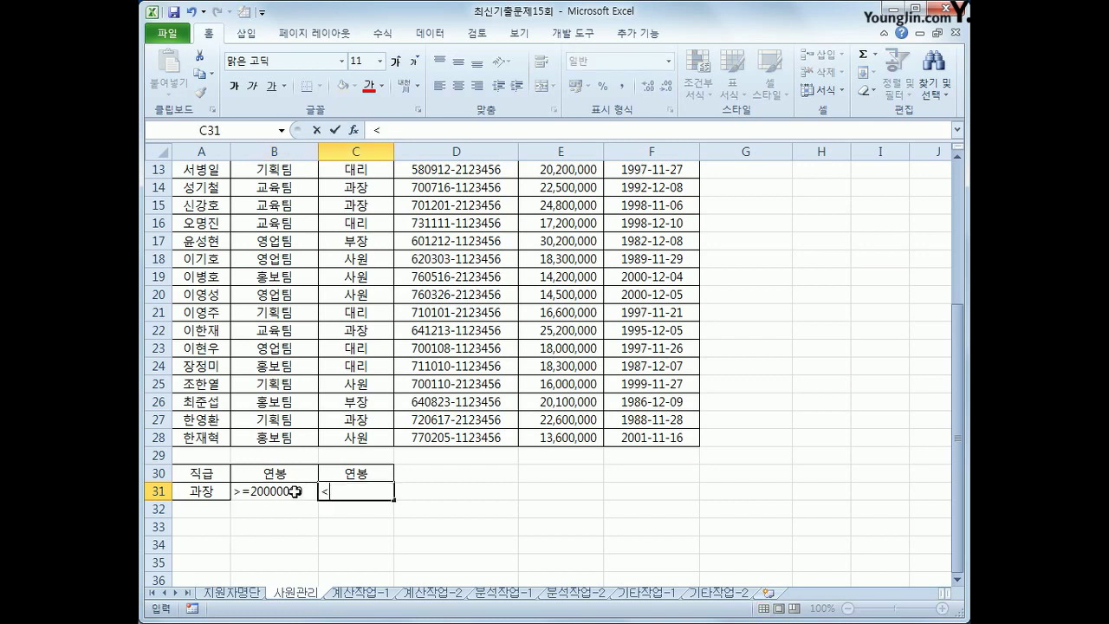
{"action": "type", "text": "=25000000"}
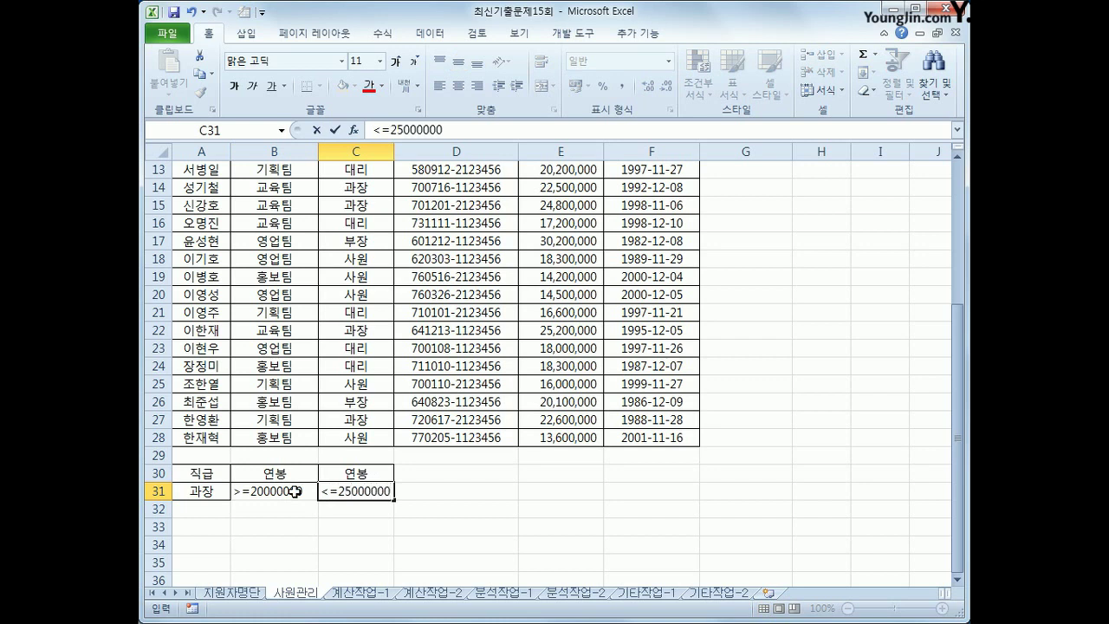
{"action": "key", "text": "Return"}
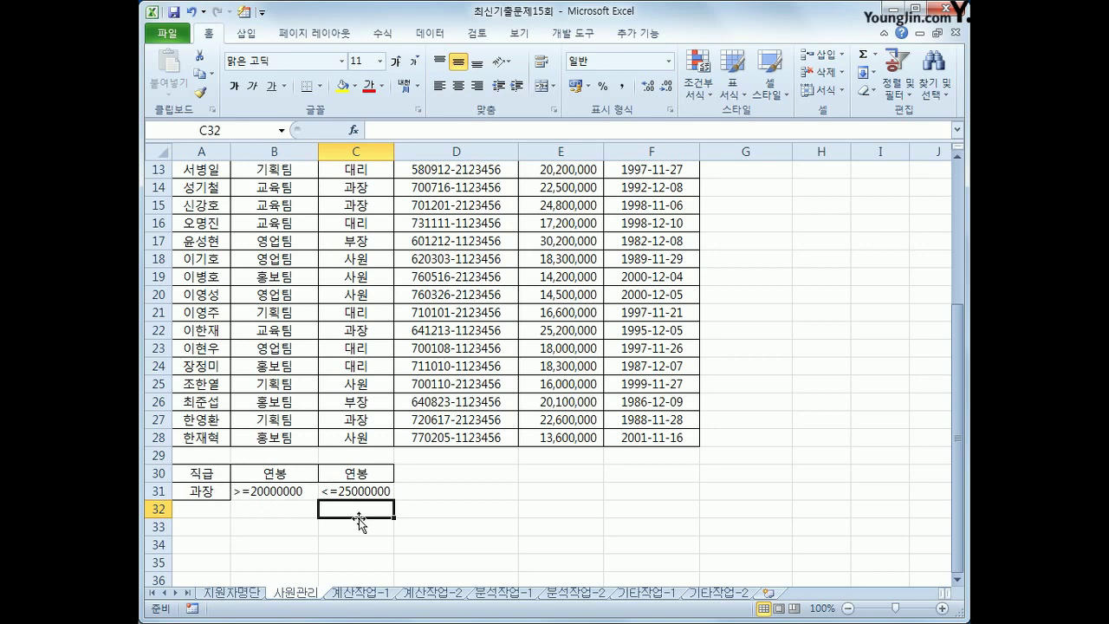
Copy the 성명, 연봉 and 입사일 headers from row 3 to A35:C35 as the output headings
{"action": "scroll", "coordinate": [359, 518], "scroll_direction": "up", "scroll_amount": 4}
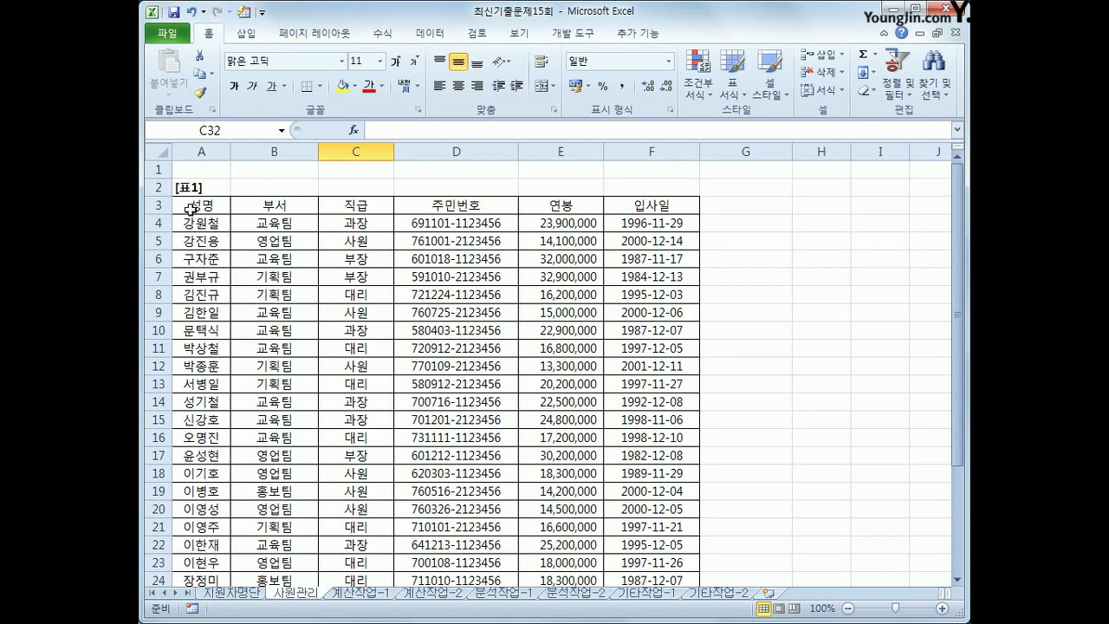
{"action": "left_click", "coordinate": [191, 209]}
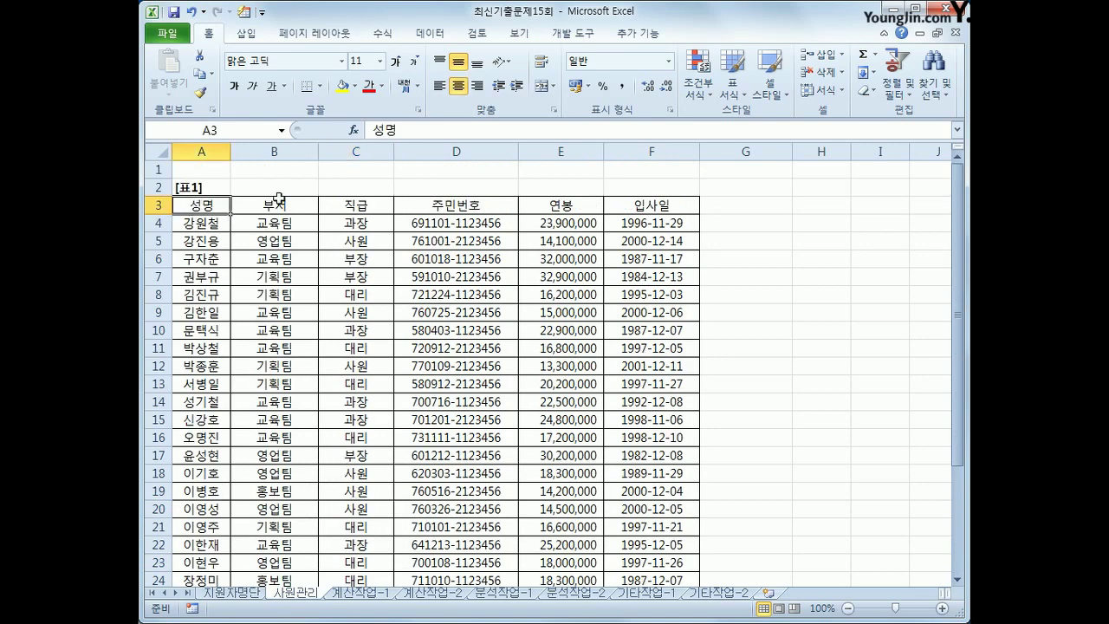
{"action": "left_click", "coordinate": [564, 206], "text": "ctrl"}
{"action": "left_click", "coordinate": [627, 204], "text": "ctrl"}
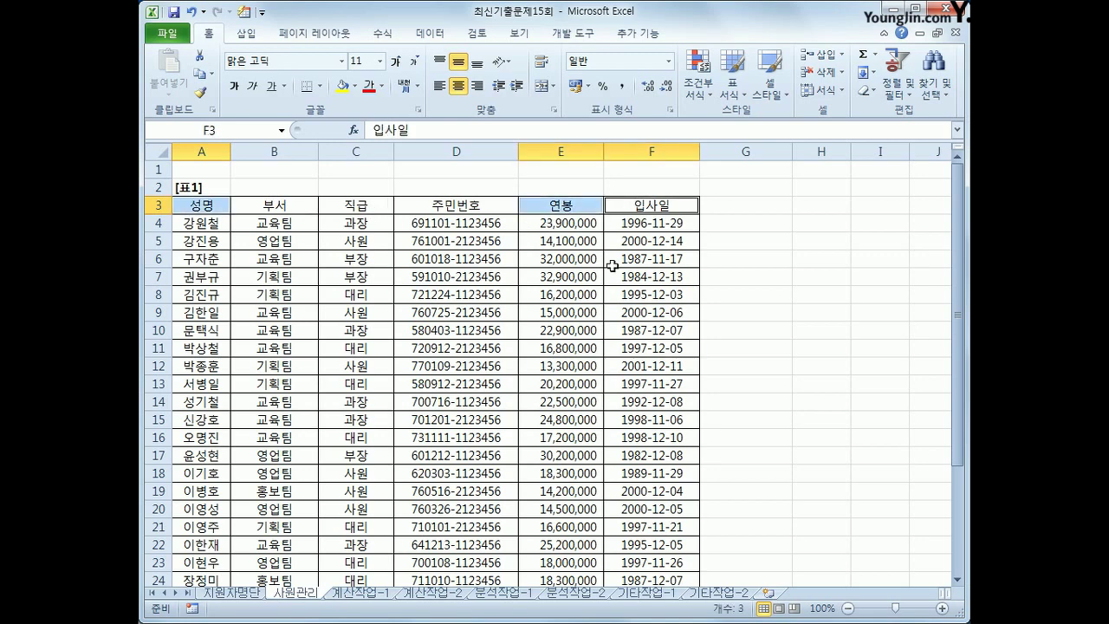
{"action": "key", "text": "ctrl+c"}
{"action": "scroll", "coordinate": [459, 382], "scroll_direction": "down", "scroll_amount": 6}
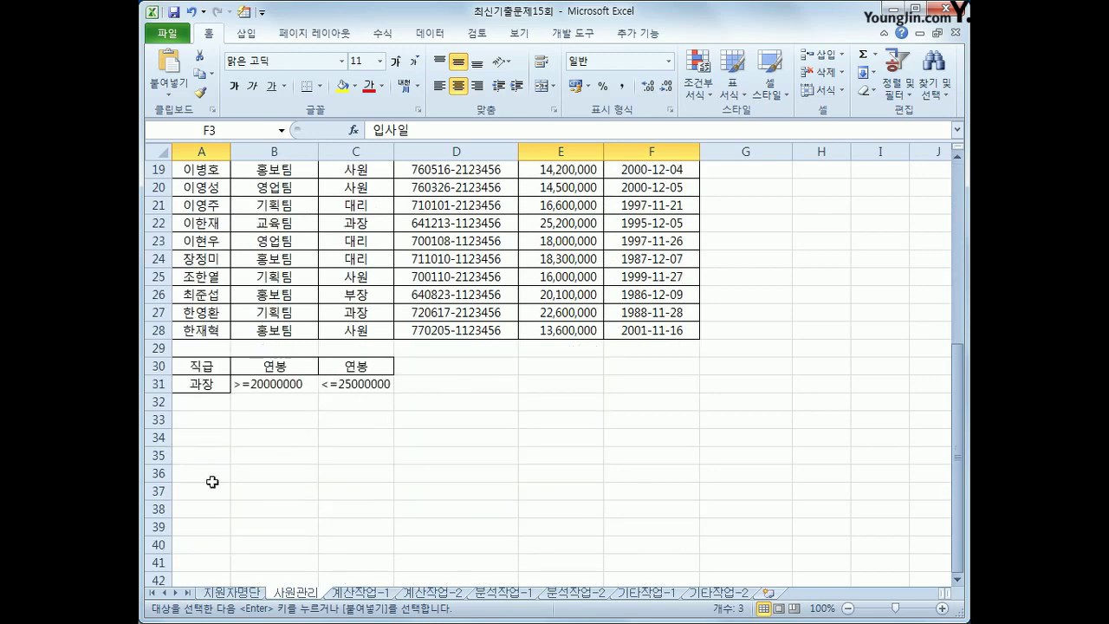
{"action": "left_click", "coordinate": [193, 459]}
{"action": "key", "text": "ctrl+v"}
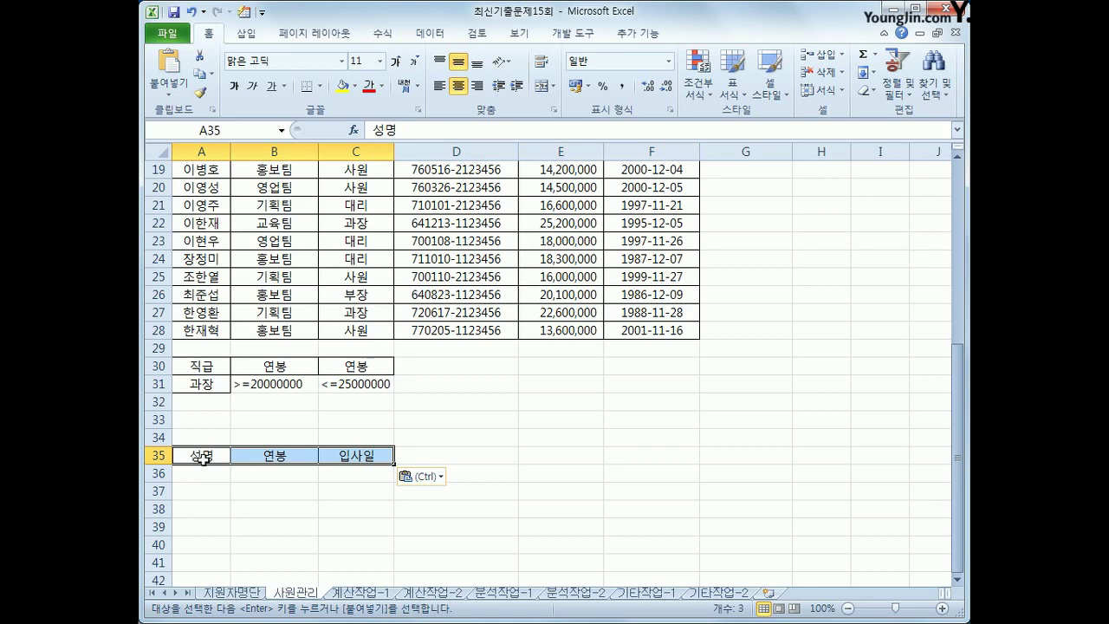
{"action": "left_click", "coordinate": [202, 459]}
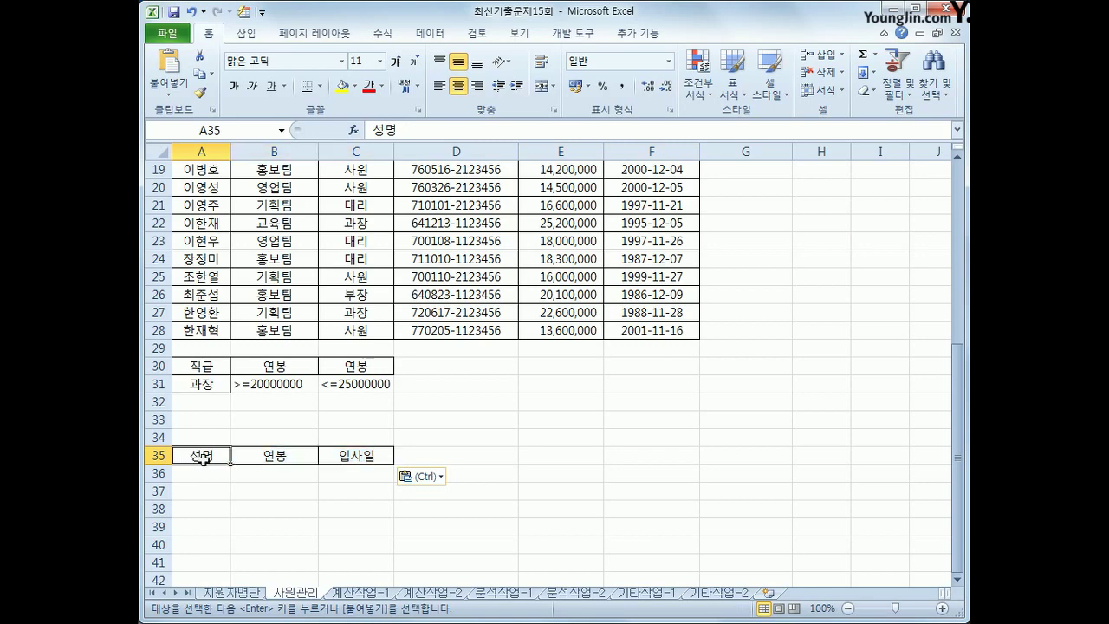
Start an advanced filter on the 표1 list $A$3:$F$28 with $A$30:$C$31 as the criteria range
{"action": "scroll", "coordinate": [202, 459], "scroll_direction": "up", "scroll_amount": 6}
{"action": "left_click", "coordinate": [248, 314]}
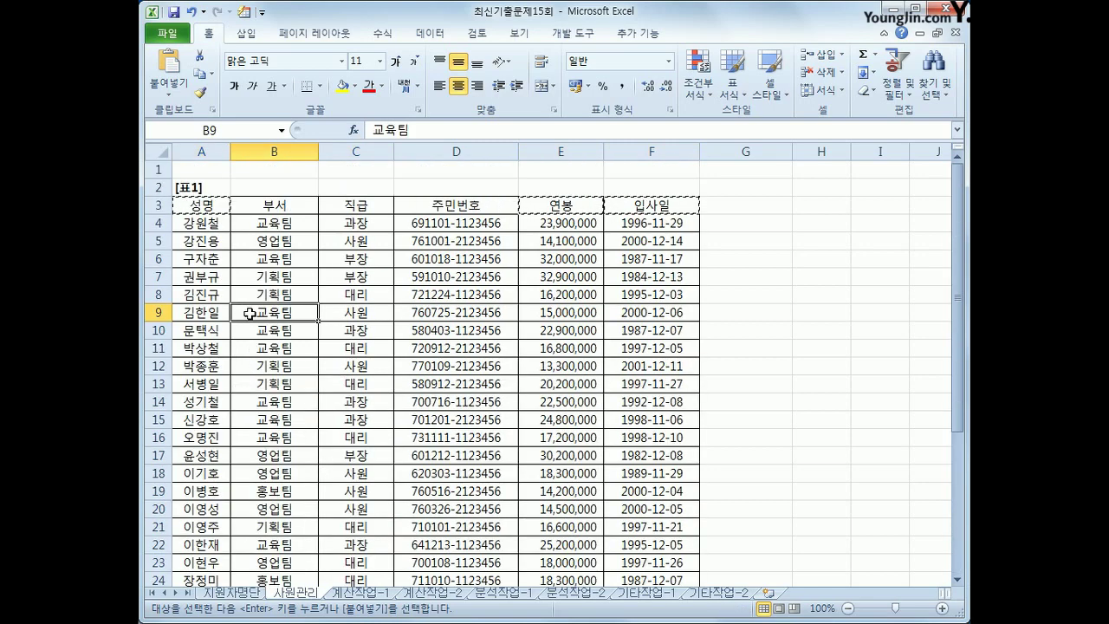
{"action": "left_click", "coordinate": [430, 33]}
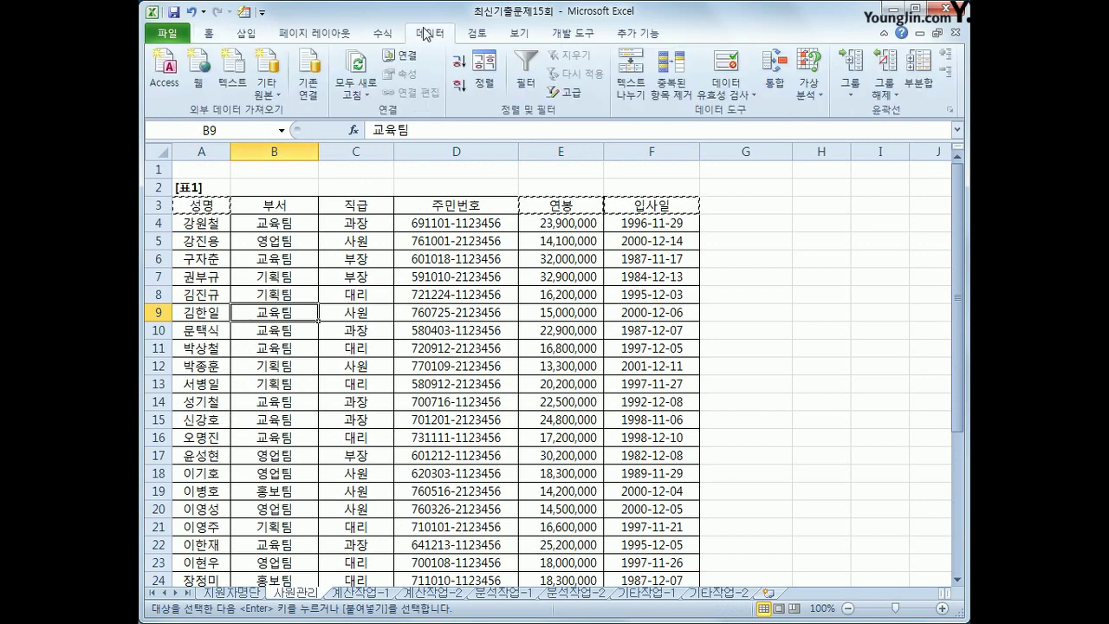
{"action": "left_click", "coordinate": [565, 92]}
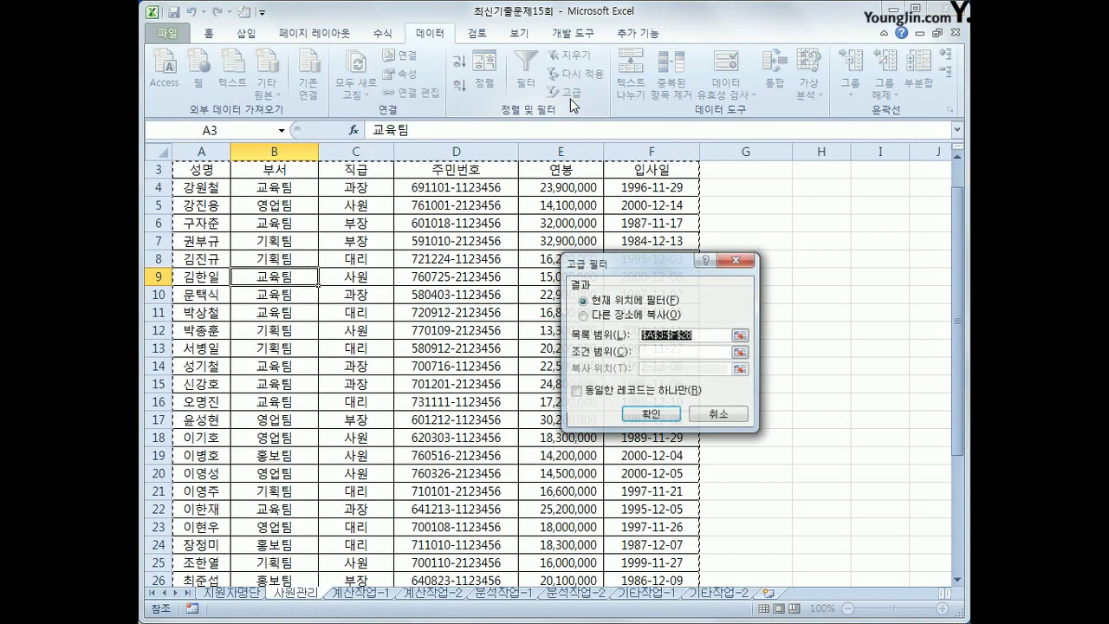
{"action": "scroll", "coordinate": [547, 490], "scroll_direction": "up", "scroll_amount": 1}
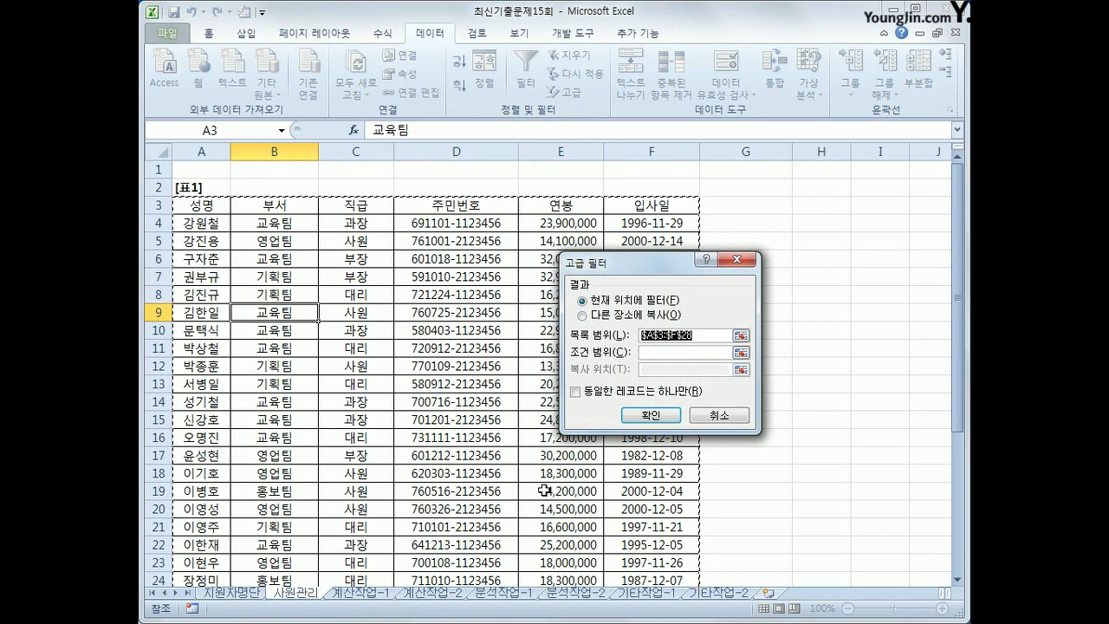
{"action": "scroll", "coordinate": [546, 490], "scroll_direction": "down", "scroll_amount": 3}
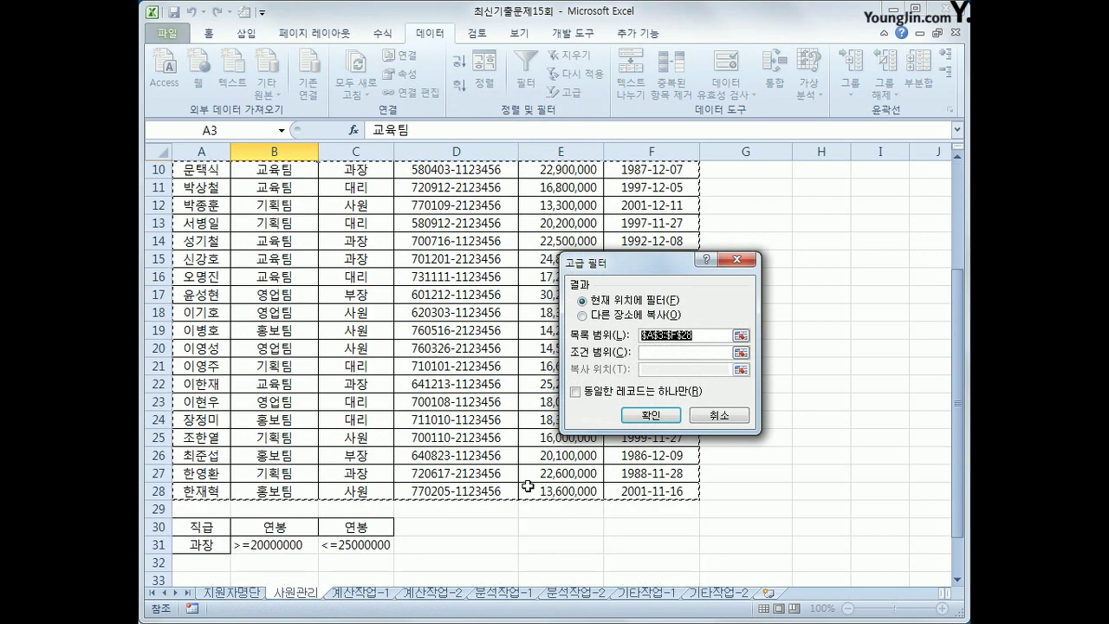
{"action": "left_click", "coordinate": [682, 353]}
{"action": "scroll", "coordinate": [206, 530], "scroll_direction": "down", "scroll_amount": 1}
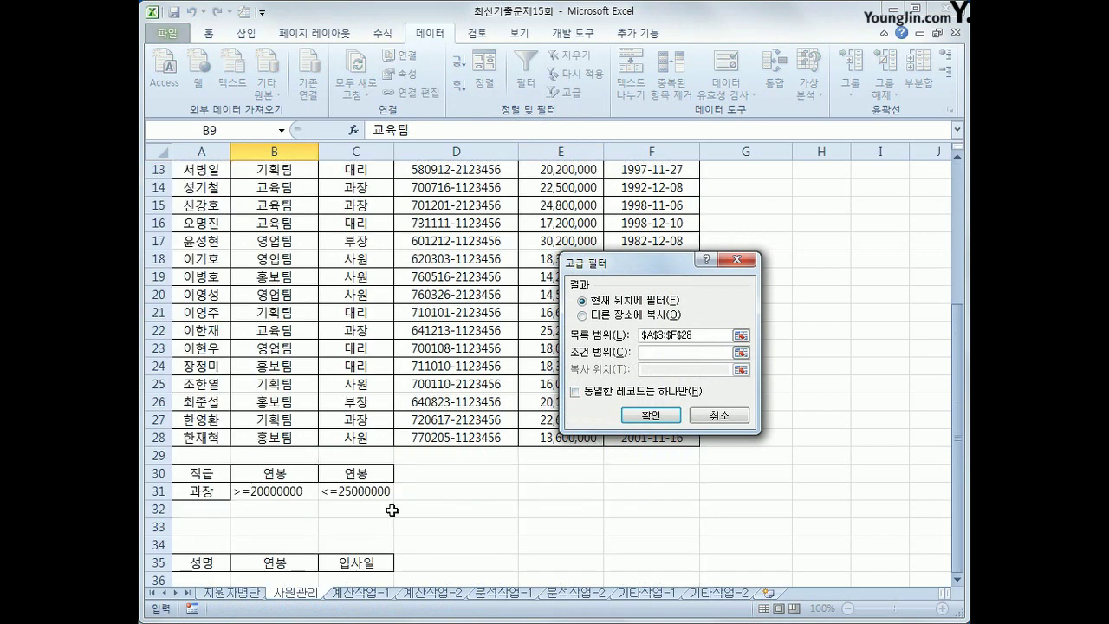
{"action": "left_click_drag", "start_coordinate": [200, 477], "coordinate": [330, 490]}
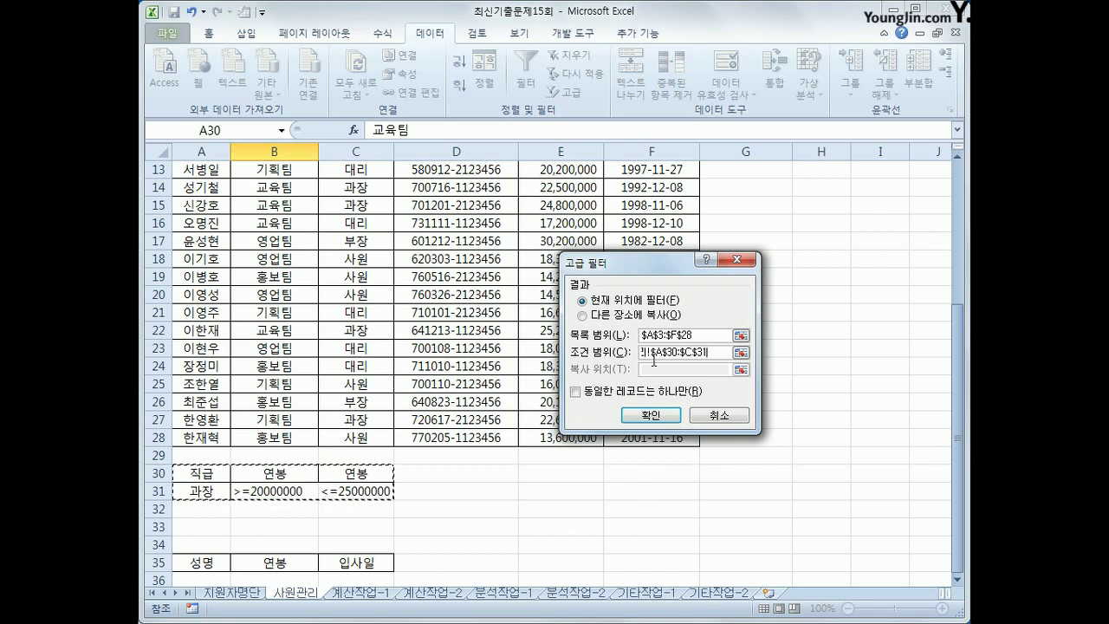
Set the advanced filter to copy its results to another location, $A$35:$C$35, and run it
{"action": "left_click", "coordinate": [647, 318]}
{"action": "left_click", "coordinate": [654, 368]}
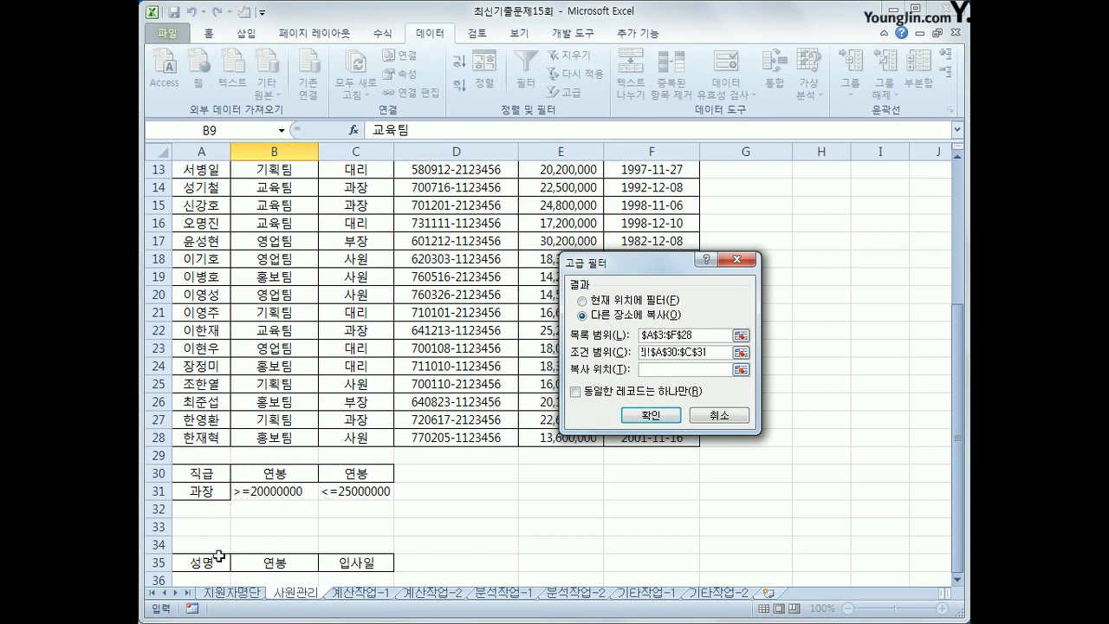
{"action": "left_click_drag", "start_coordinate": [204, 562], "coordinate": [321, 561]}
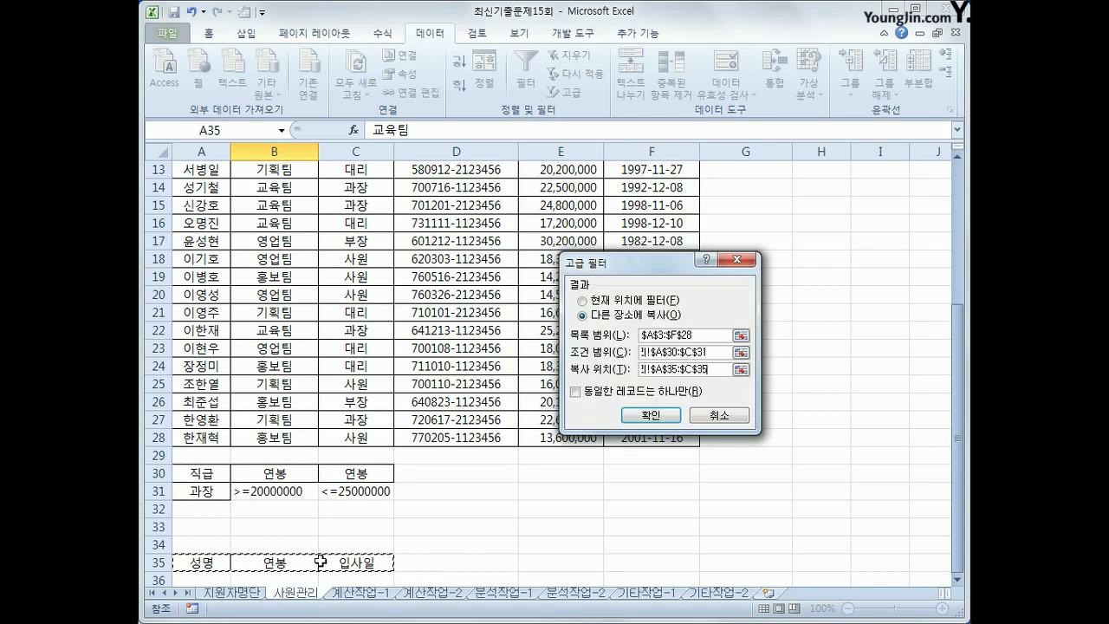
{"action": "left_click", "coordinate": [652, 414]}
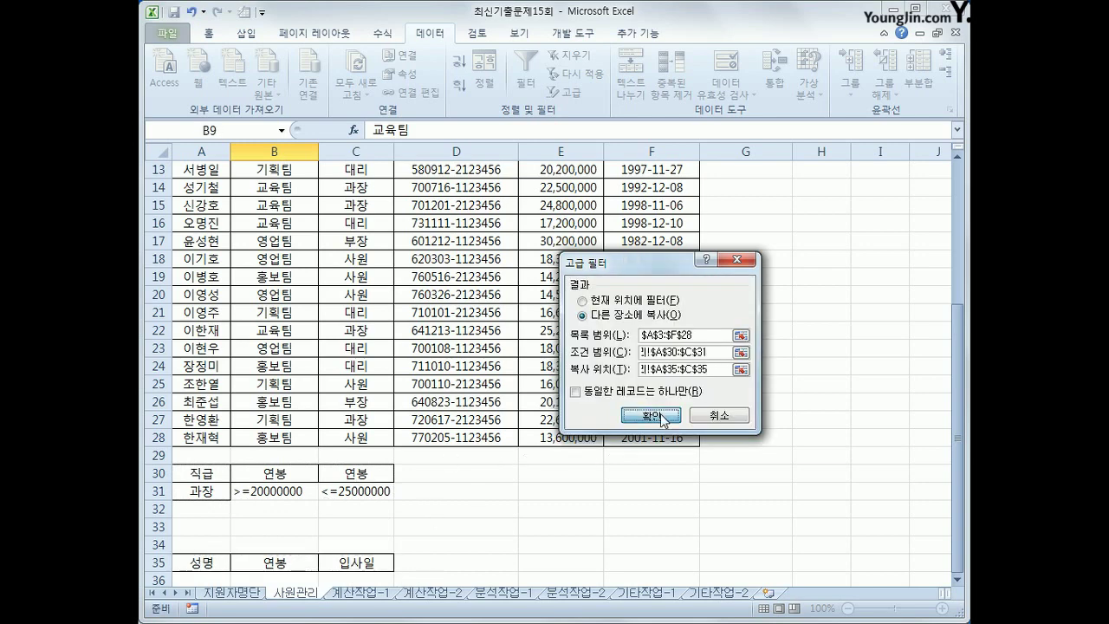
{"action": "scroll", "coordinate": [577, 437], "scroll_direction": "down", "scroll_amount": 3}
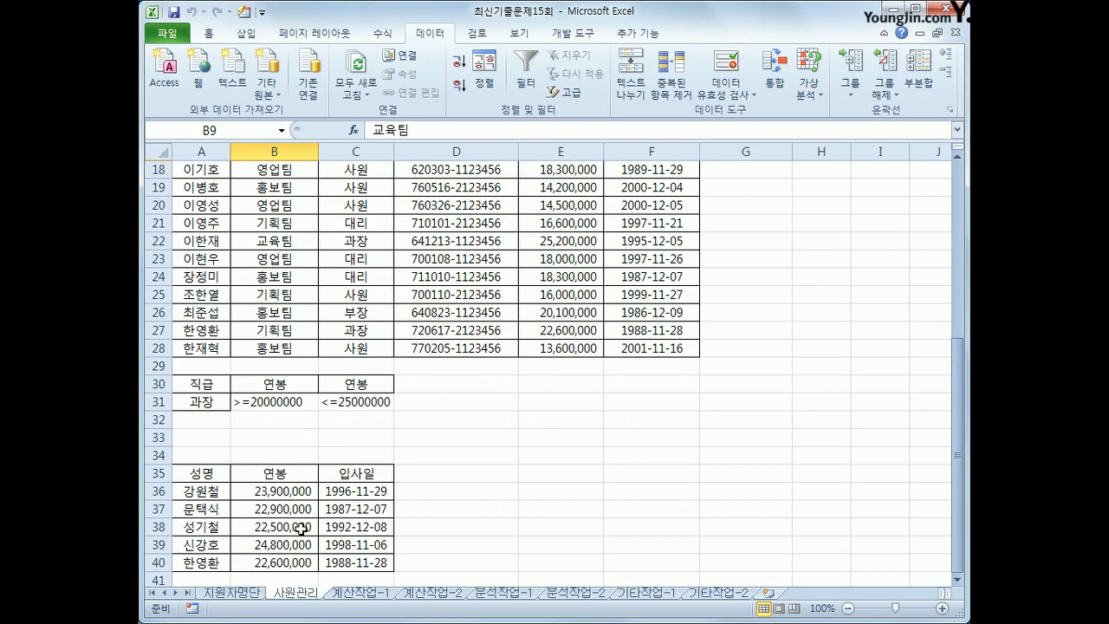
Start a new conditional formatting rule for A4:F28 in 표1 that uses a formula to determine the cells
{"action": "scroll", "coordinate": [301, 529], "scroll_direction": "up", "scroll_amount": 6}
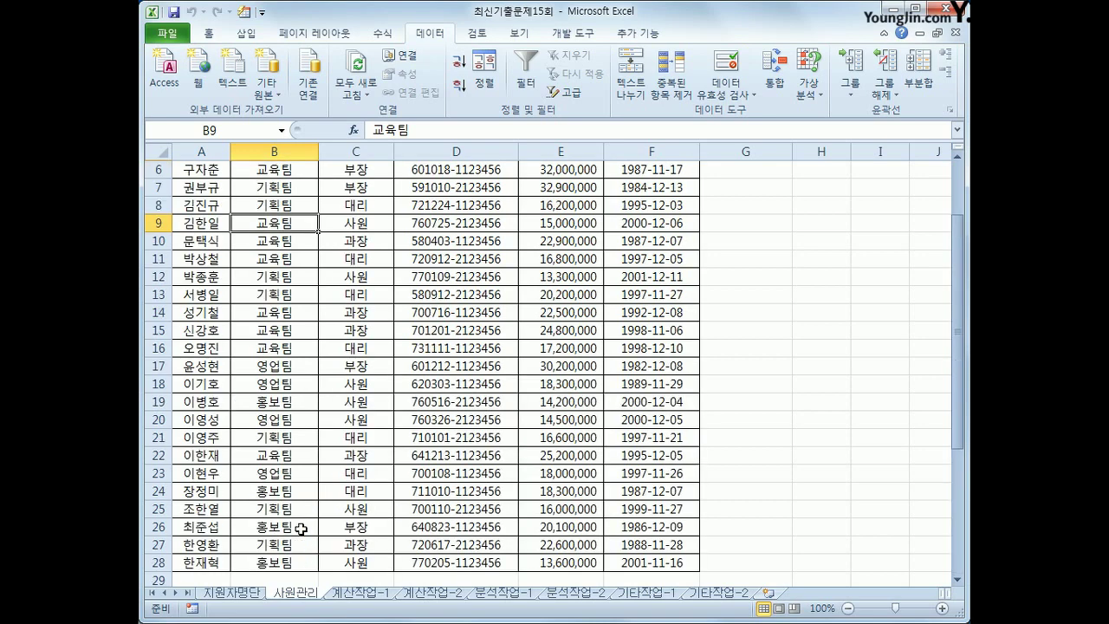
{"action": "left_click", "coordinate": [204, 216]}
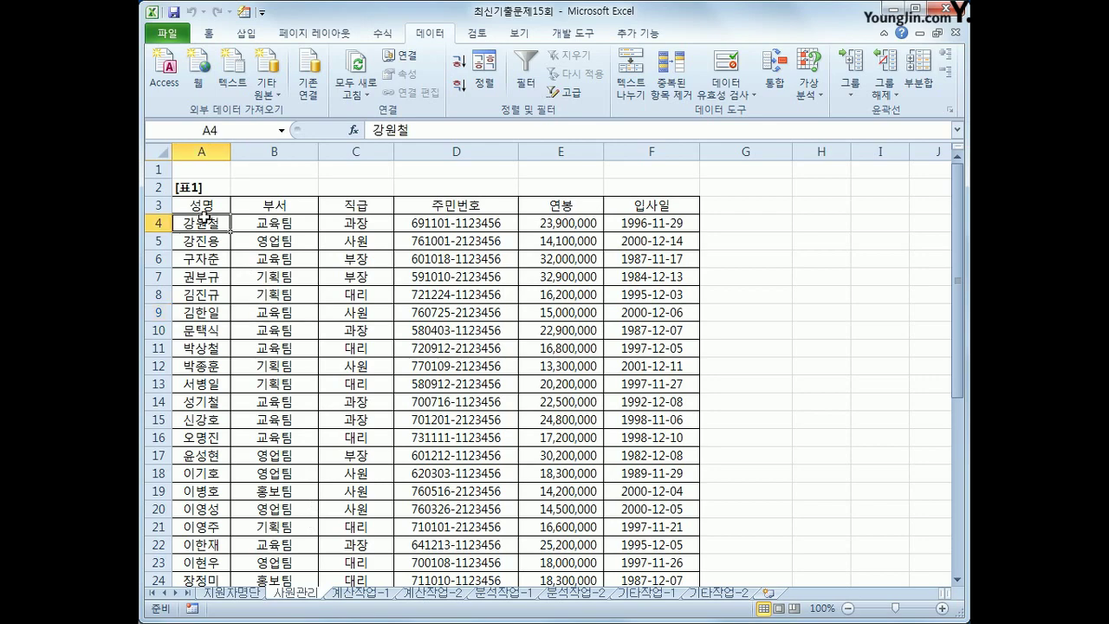
{"action": "left_click_drag", "start_coordinate": [202, 217], "coordinate": [648, 509]}
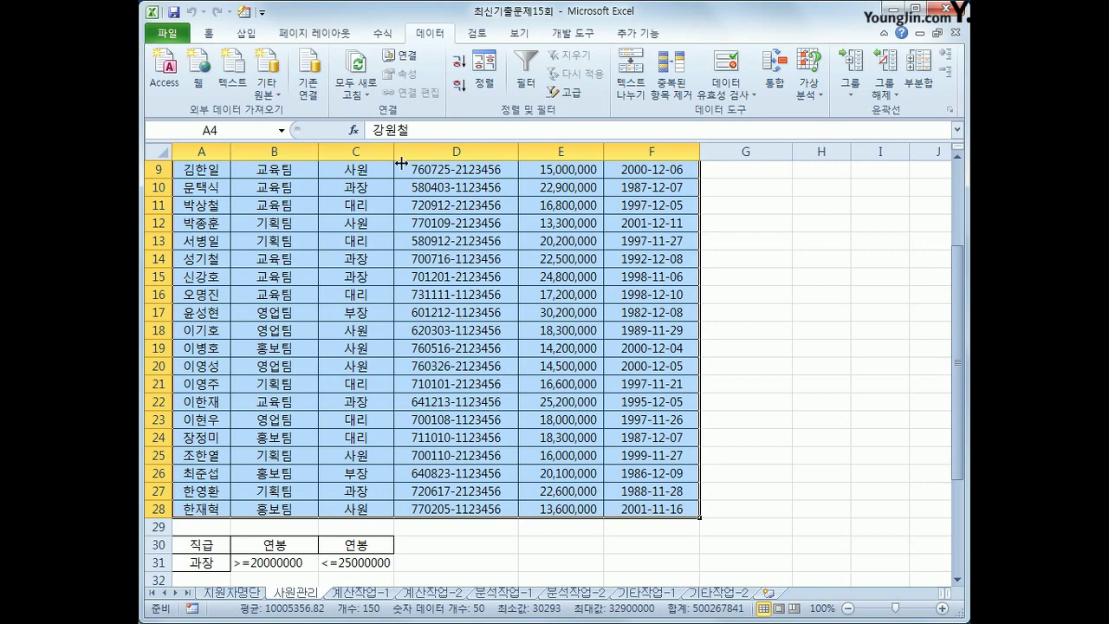
{"action": "left_click", "coordinate": [207, 33]}
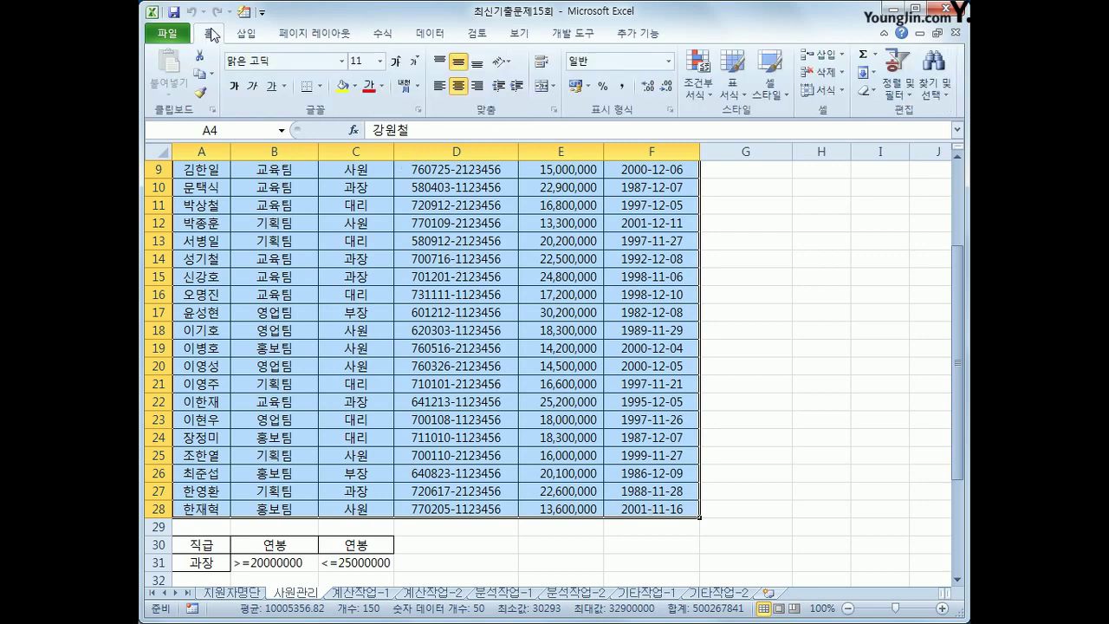
{"action": "left_click", "coordinate": [699, 93]}
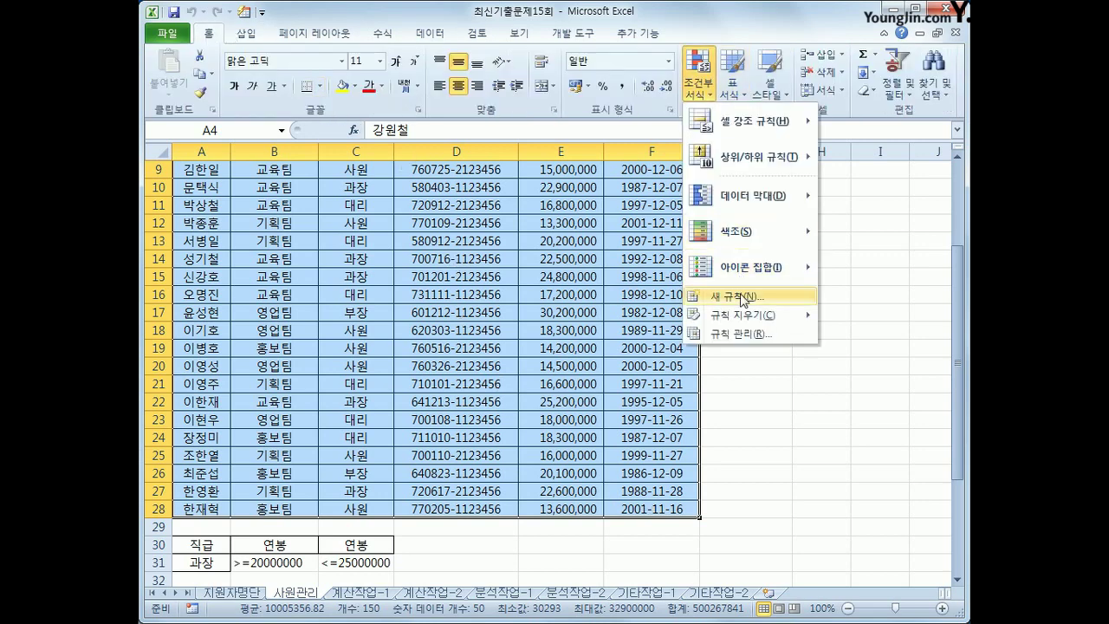
{"action": "left_click", "coordinate": [742, 299]}
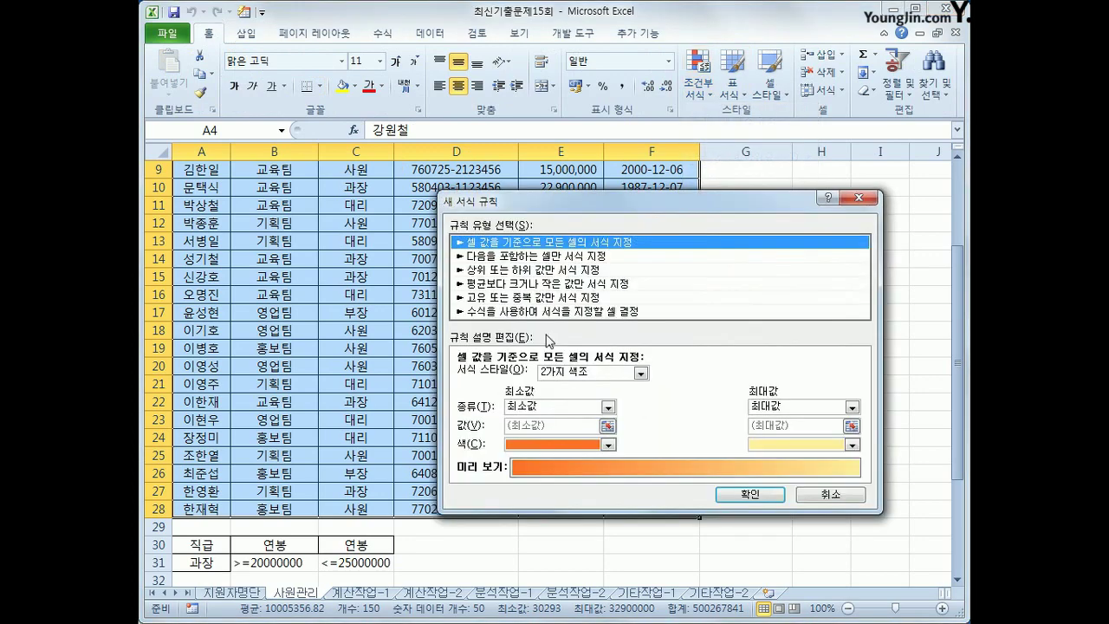
{"action": "left_click", "coordinate": [544, 310]}
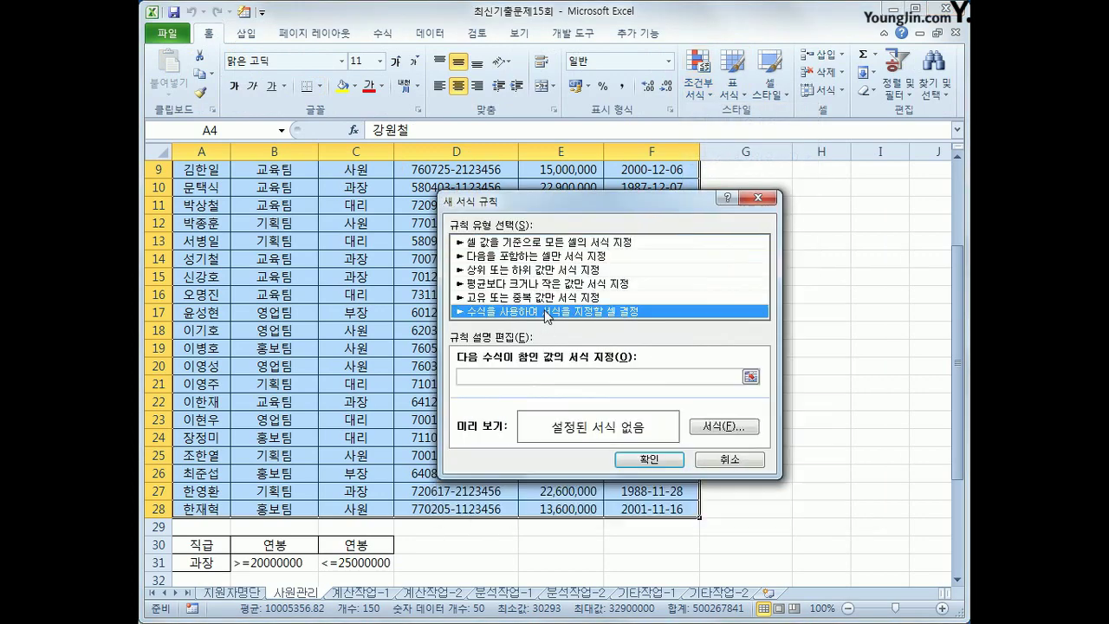
{"action": "left_click", "coordinate": [537, 378]}
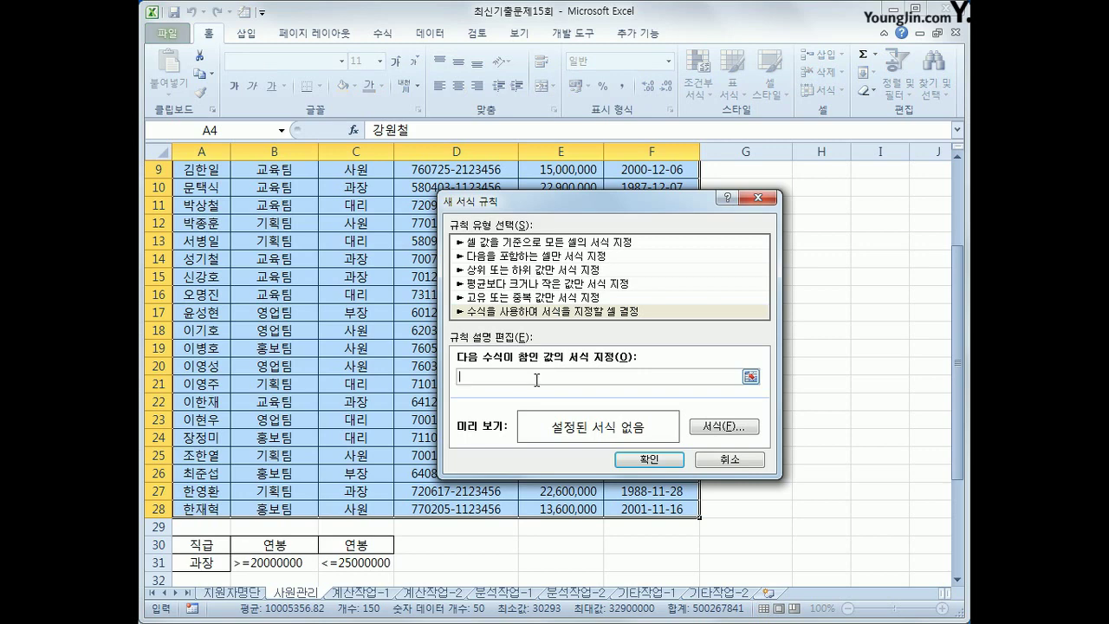
Begin the rule formula with an AND test that 부서 equals 기획팀: =and($B4="기획팀",
{"action": "type", "text": "=and("}
{"action": "scroll", "coordinate": [485, 363], "scroll_direction": "up", "scroll_amount": 2}
{"action": "left_click", "coordinate": [344, 192]}
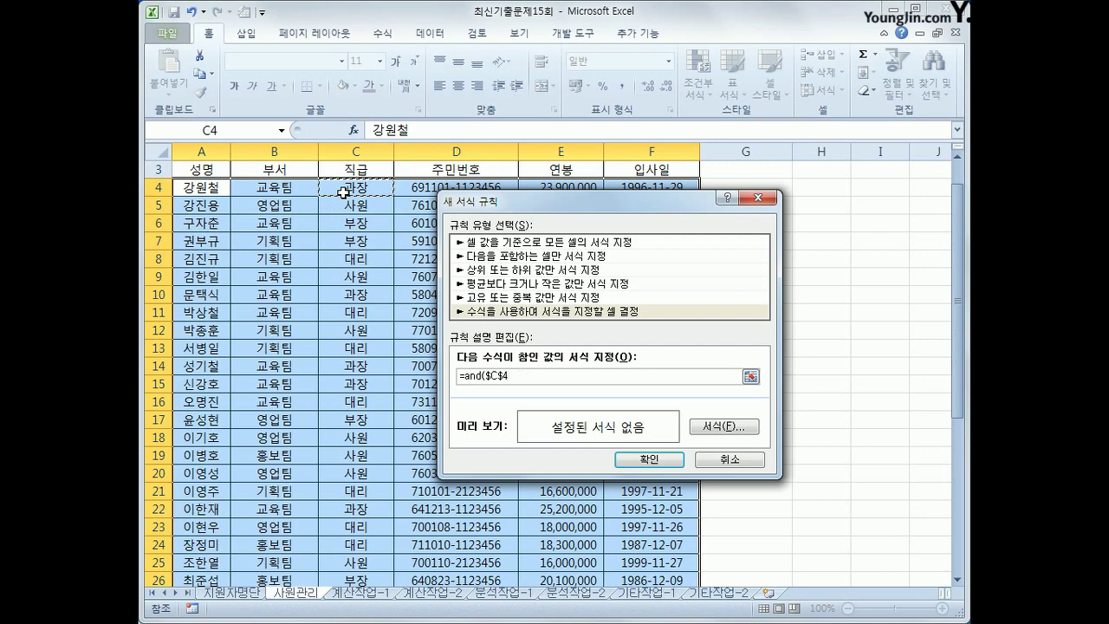
{"action": "left_click", "coordinate": [292, 184]}
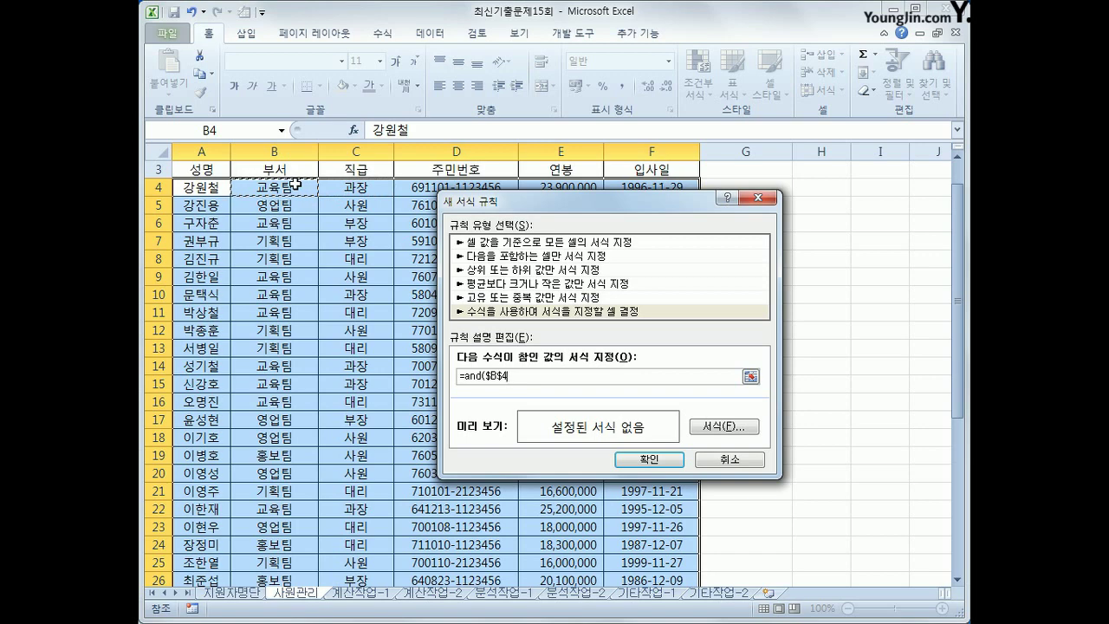
{"action": "key", "text": "F4"}
{"action": "key", "text": "F4"}
{"action": "type", "text": "=\"기획팀\","}
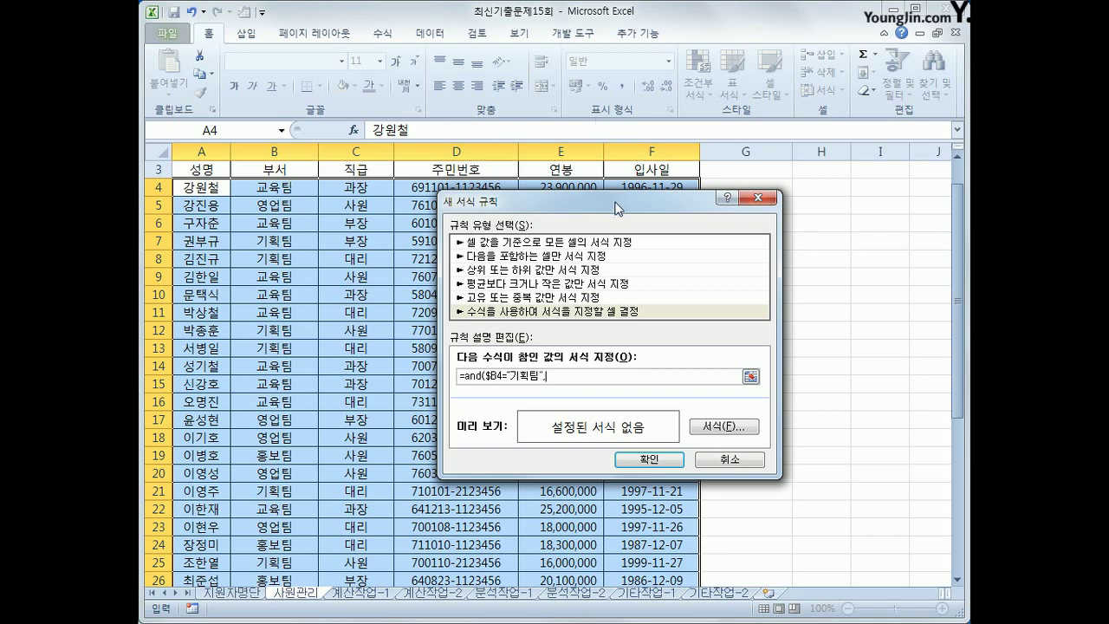
Complete the rule formula with the years-of-service condition on 입사일: year(today())-year($F4)>20)
{"action": "left_click_drag", "start_coordinate": [615, 202], "coordinate": [626, 252]}
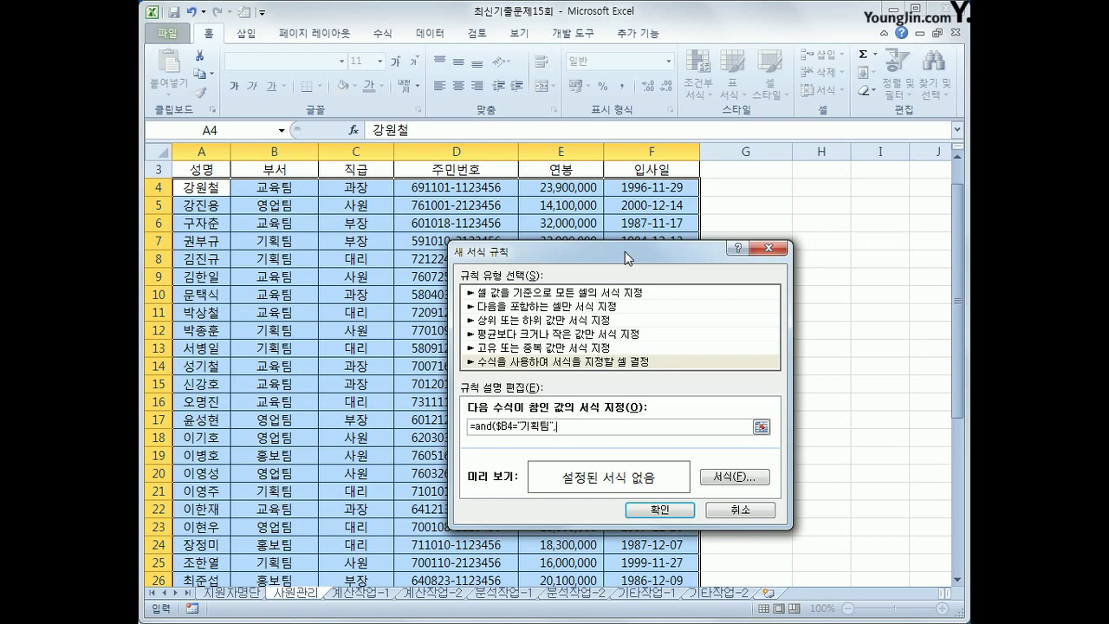
{"action": "type", "text": "year(today())-year("}
{"action": "left_click", "coordinate": [686, 190]}
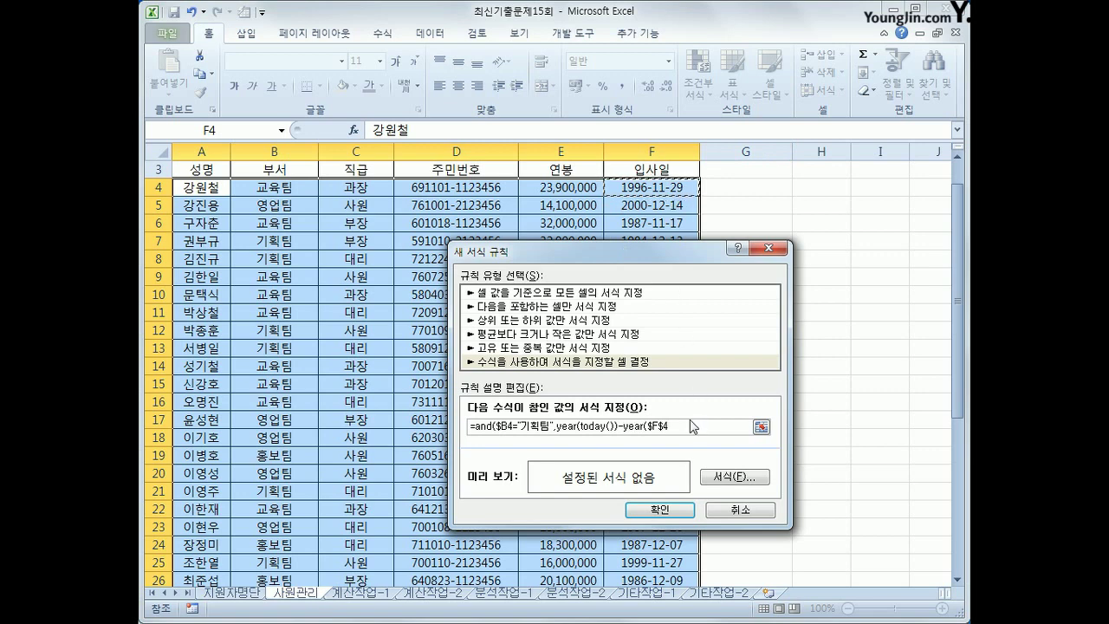
{"action": "key", "text": "F4"}
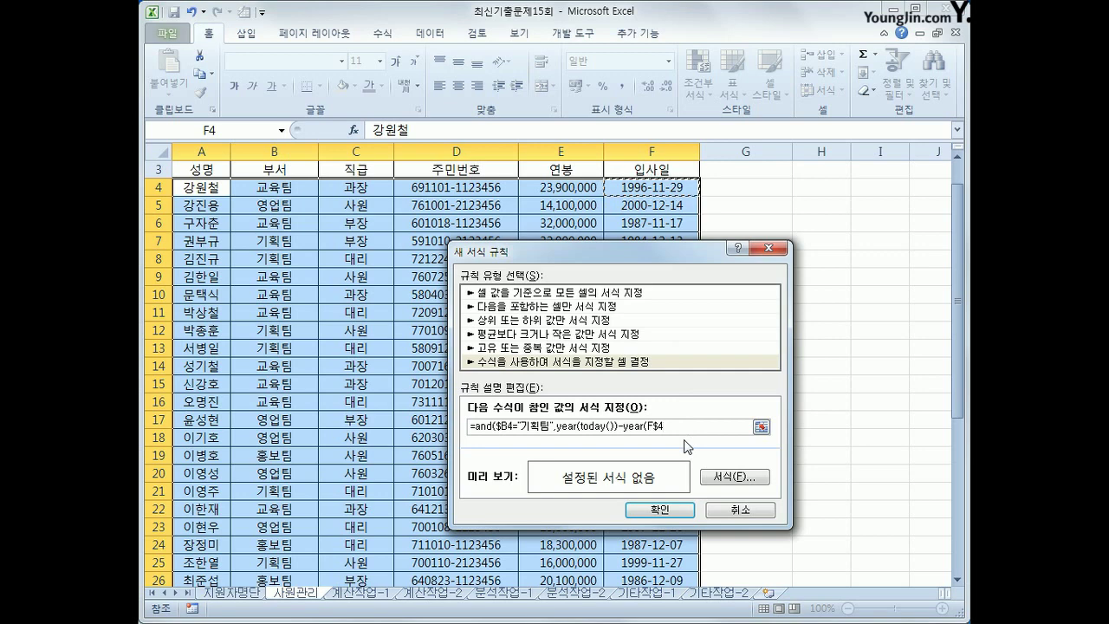
{"action": "key", "text": "F4"}
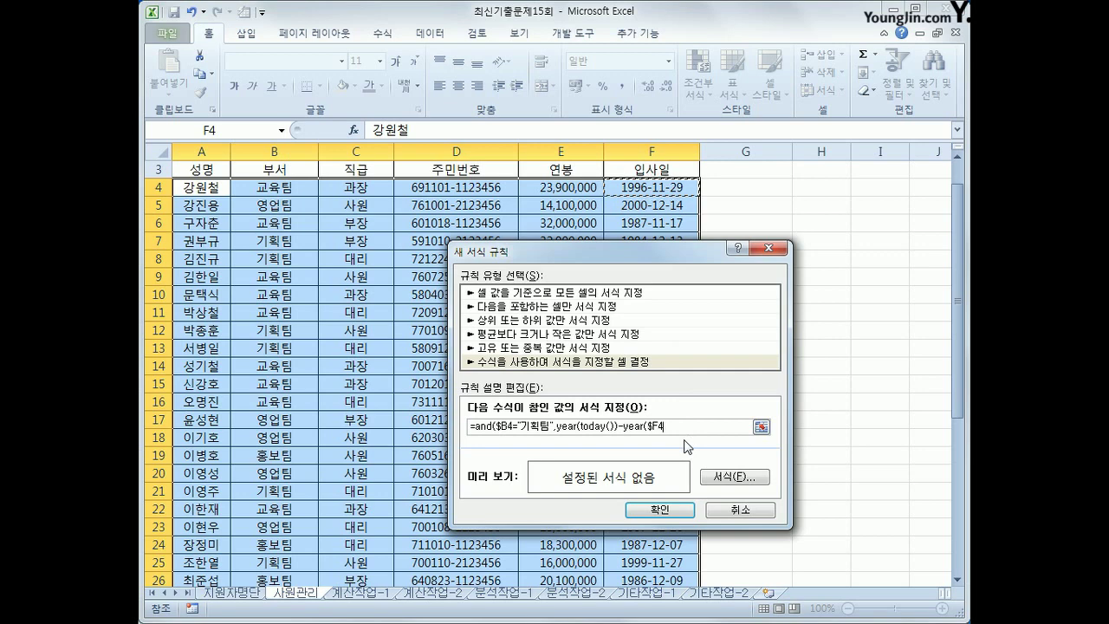
{"action": "type", "text": "))"}
{"action": "type", "text": ">20)"}
Set the rule's font to 굵은 기울임꼴 in standard 파랑 and apply the conditional format to the list
{"action": "left_click", "coordinate": [738, 477]}
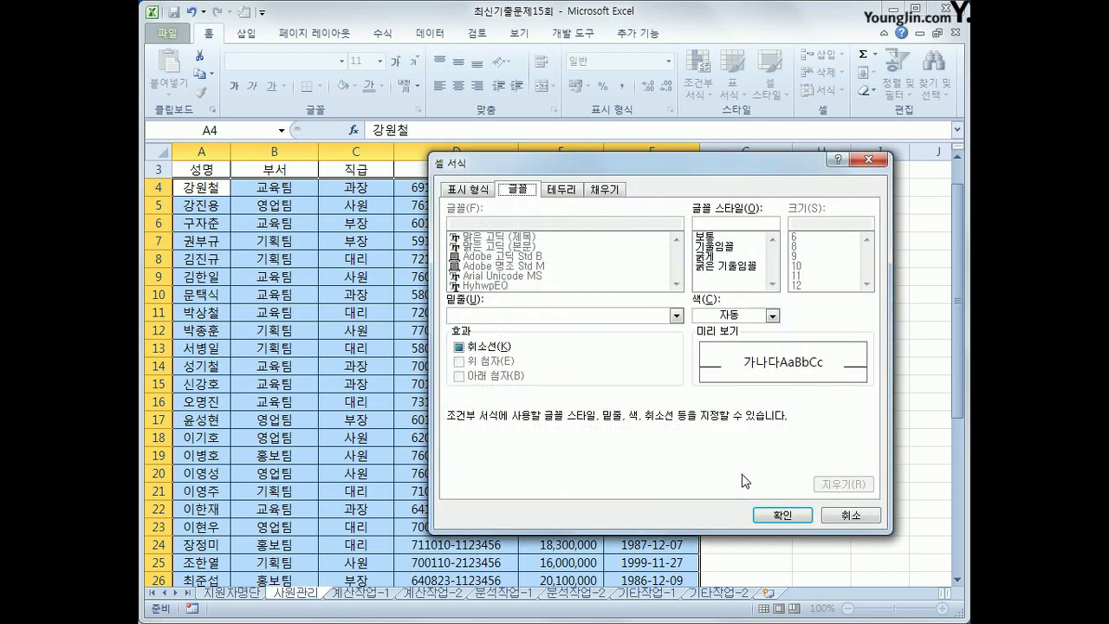
{"action": "left_click", "coordinate": [716, 266]}
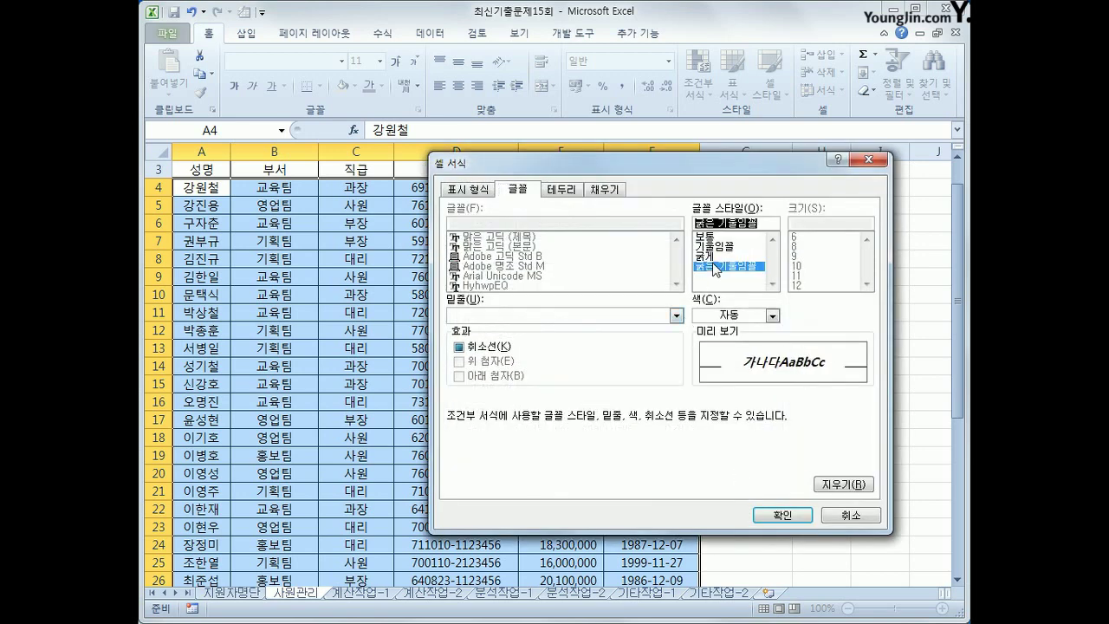
{"action": "left_click", "coordinate": [771, 315]}
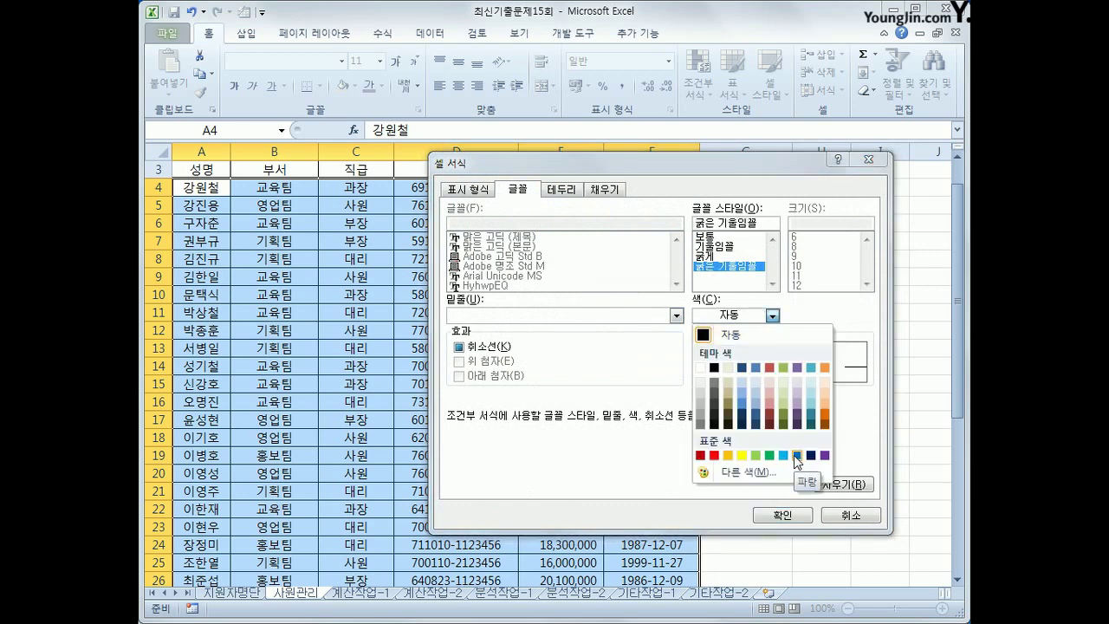
{"action": "left_click", "coordinate": [795, 455]}
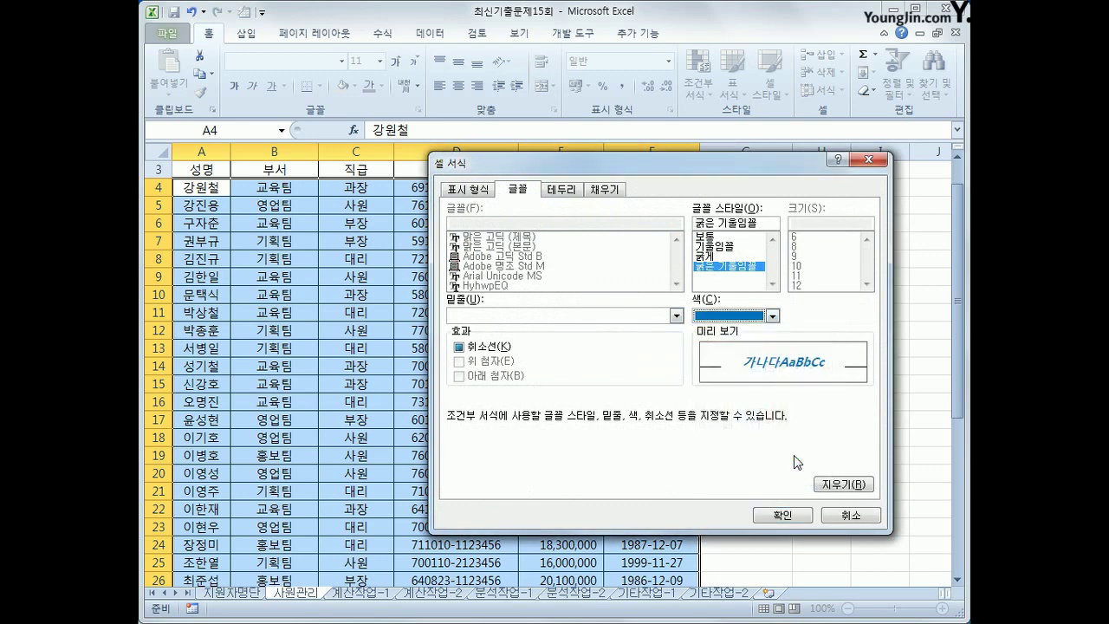
{"action": "left_click", "coordinate": [784, 515]}
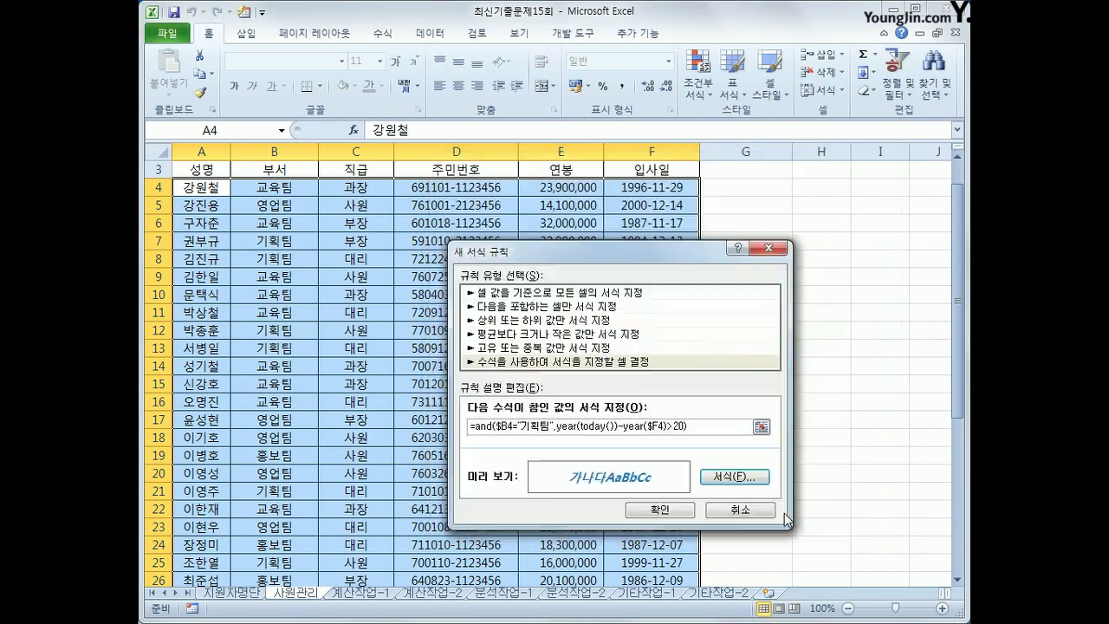
{"action": "left_click", "coordinate": [659, 510]}
{"action": "scroll", "coordinate": [650, 500], "scroll_direction": "down", "scroll_amount": 3}
{"action": "scroll", "coordinate": [650, 500], "scroll_direction": "up", "scroll_amount": 4}
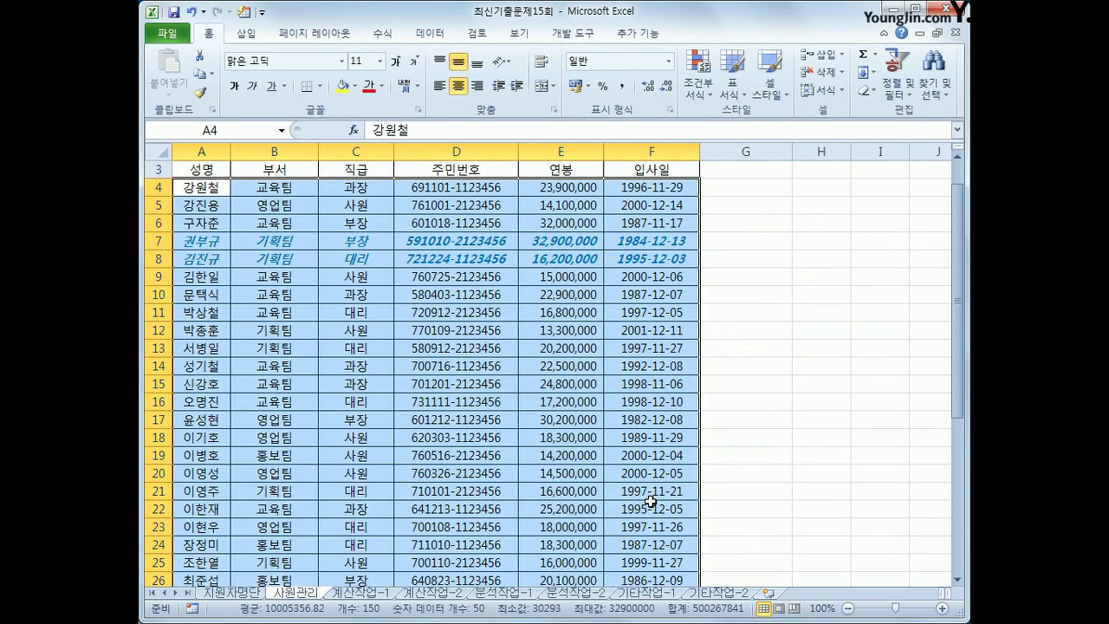
{"action": "left_click", "coordinate": [199, 229]}
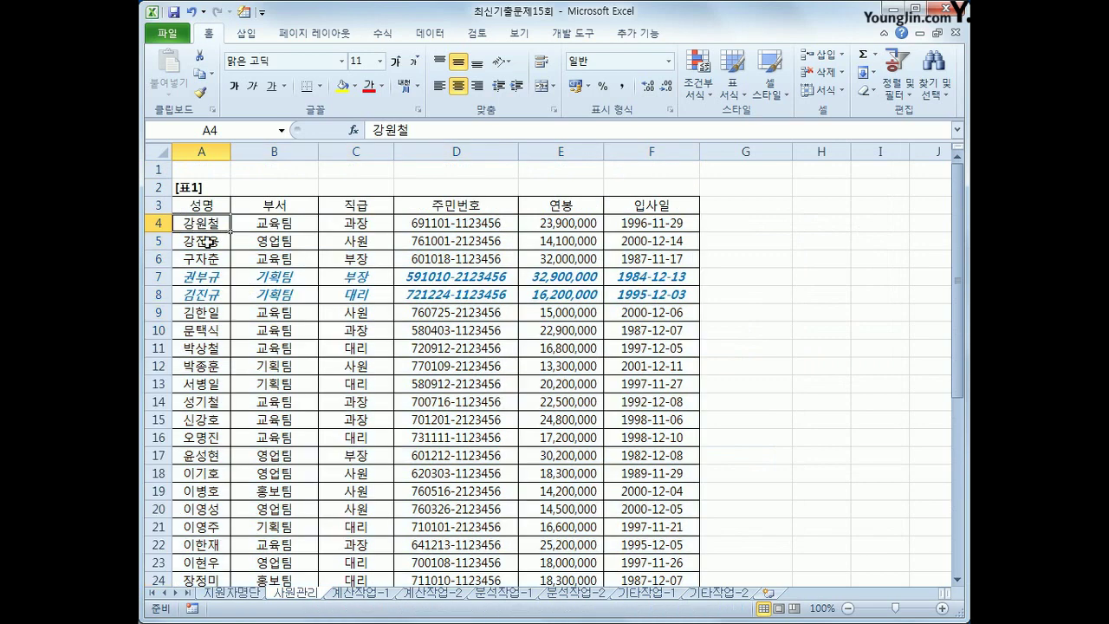
On the 계산작업-1 sheet, begin the 문학 1위 formula in B3 with =LARGE(if(
{"action": "left_click", "coordinate": [221, 594]}
{"action": "left_click", "coordinate": [298, 593]}
{"action": "left_click", "coordinate": [355, 594]}
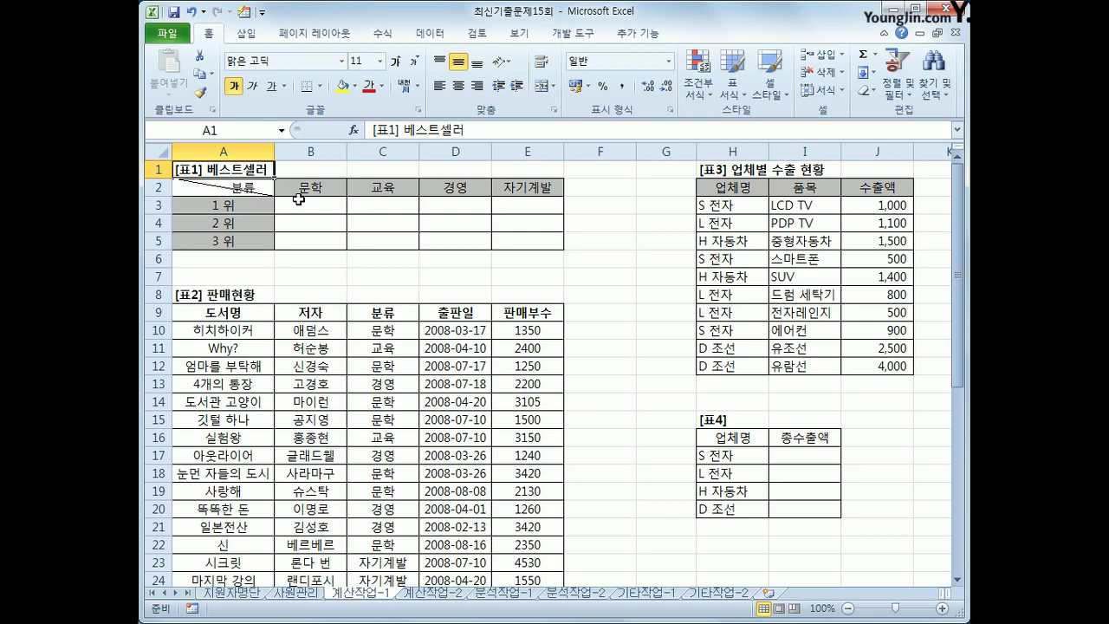
{"action": "left_click_drag", "start_coordinate": [294, 205], "coordinate": [498, 241]}
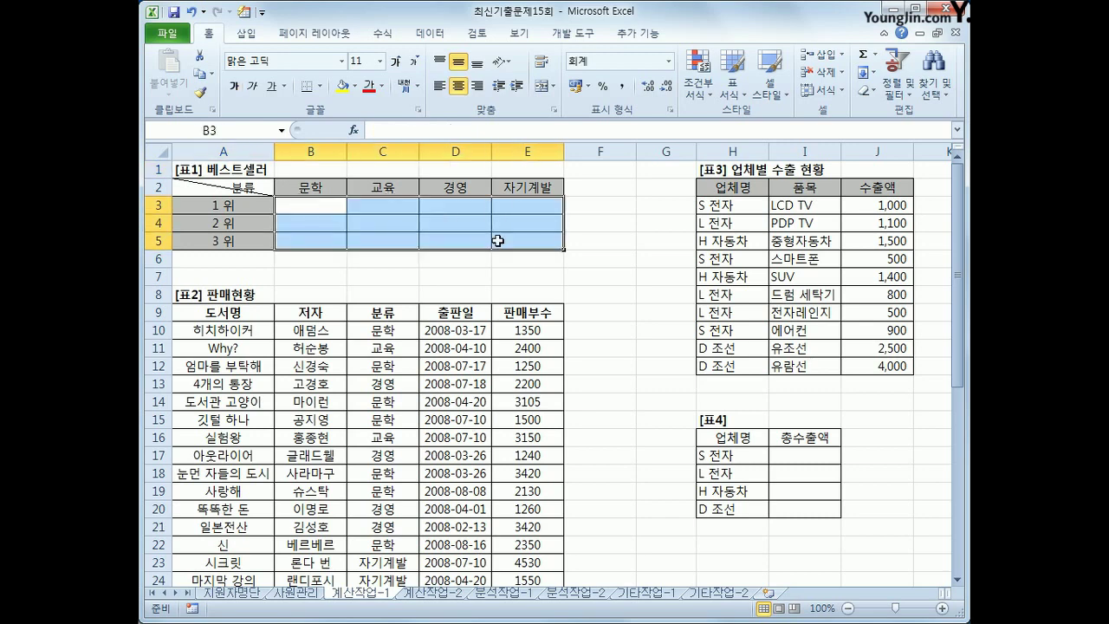
{"action": "left_click", "coordinate": [313, 210]}
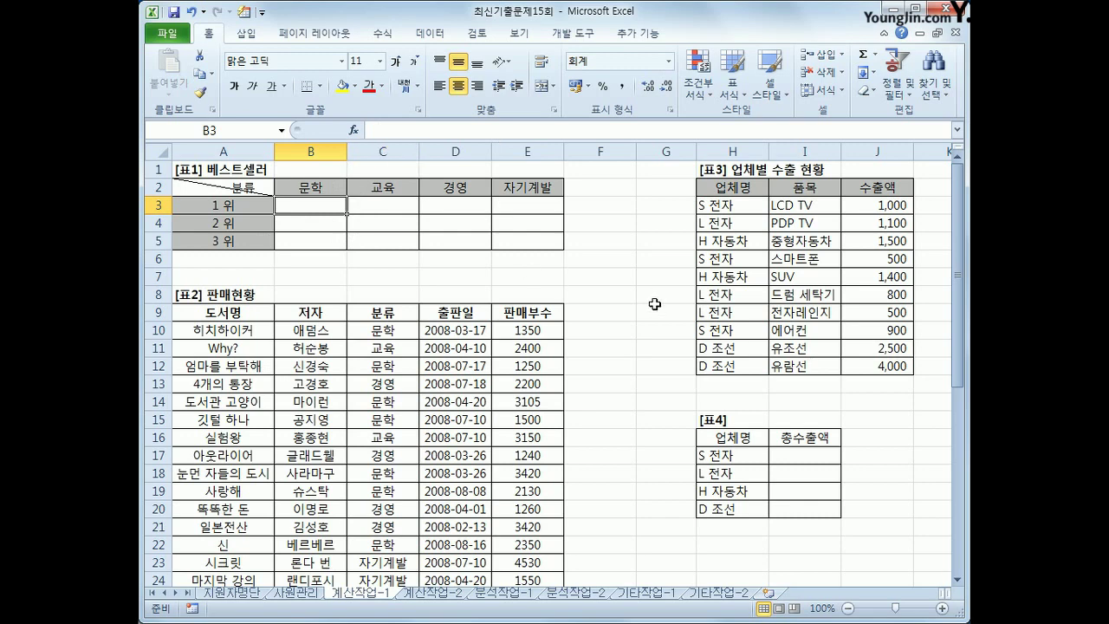
{"action": "type", "text": "="}
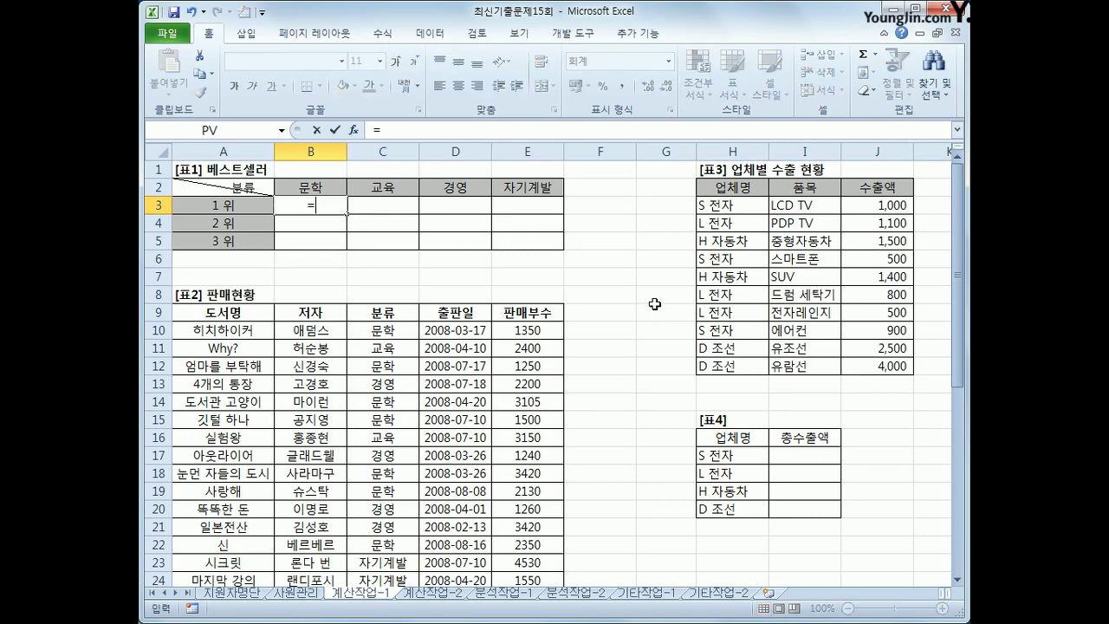
{"action": "type", "text": "lar"}
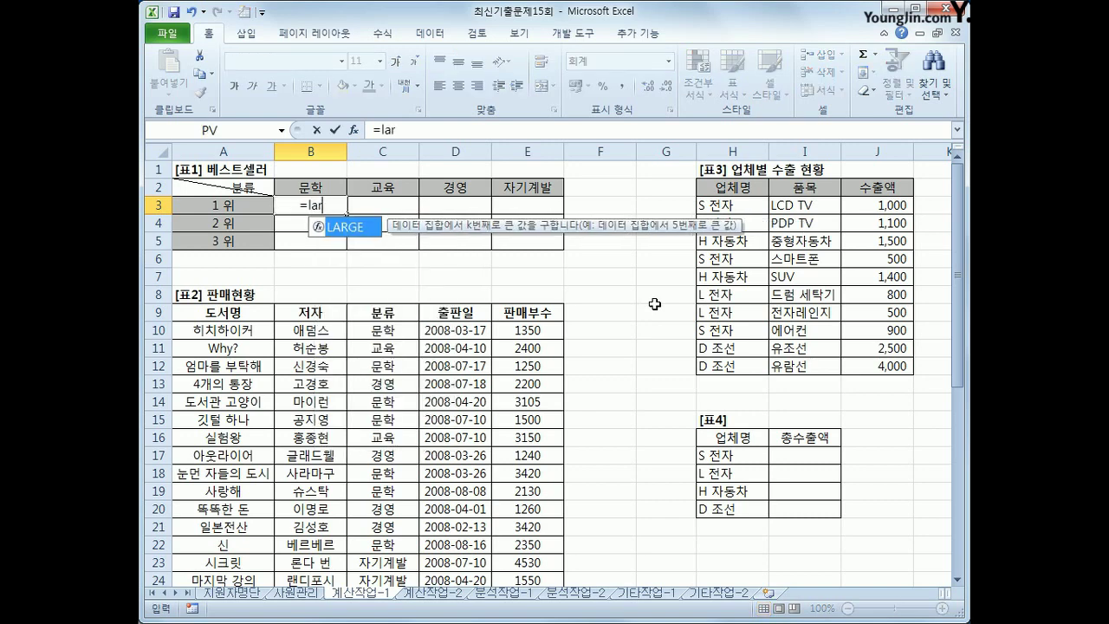
{"action": "key", "text": "Tab"}
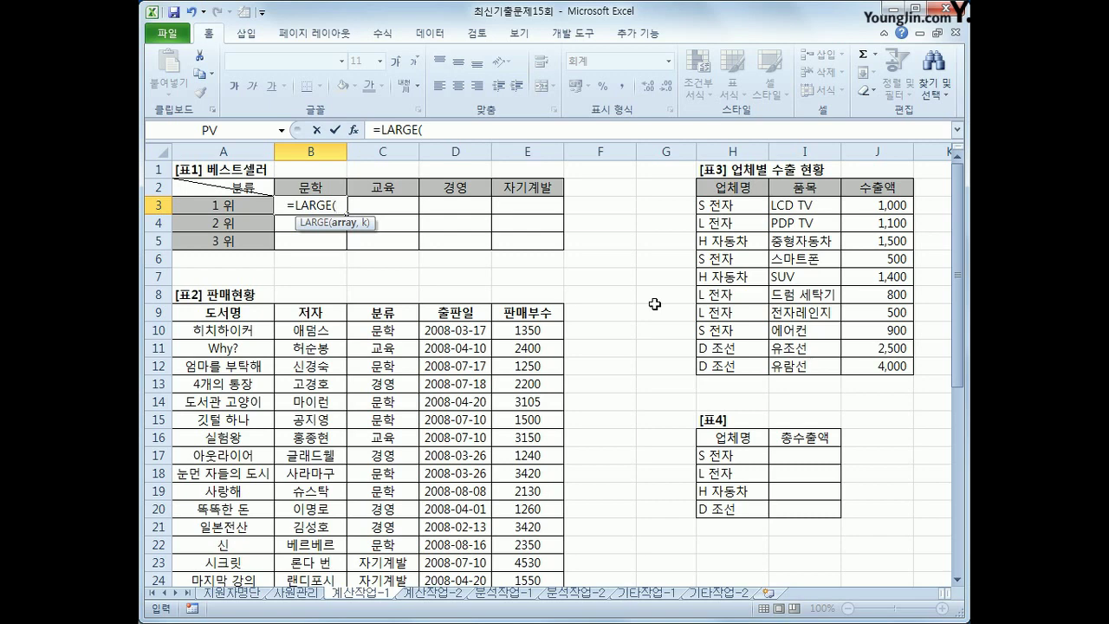
{"action": "type", "text": "if("}
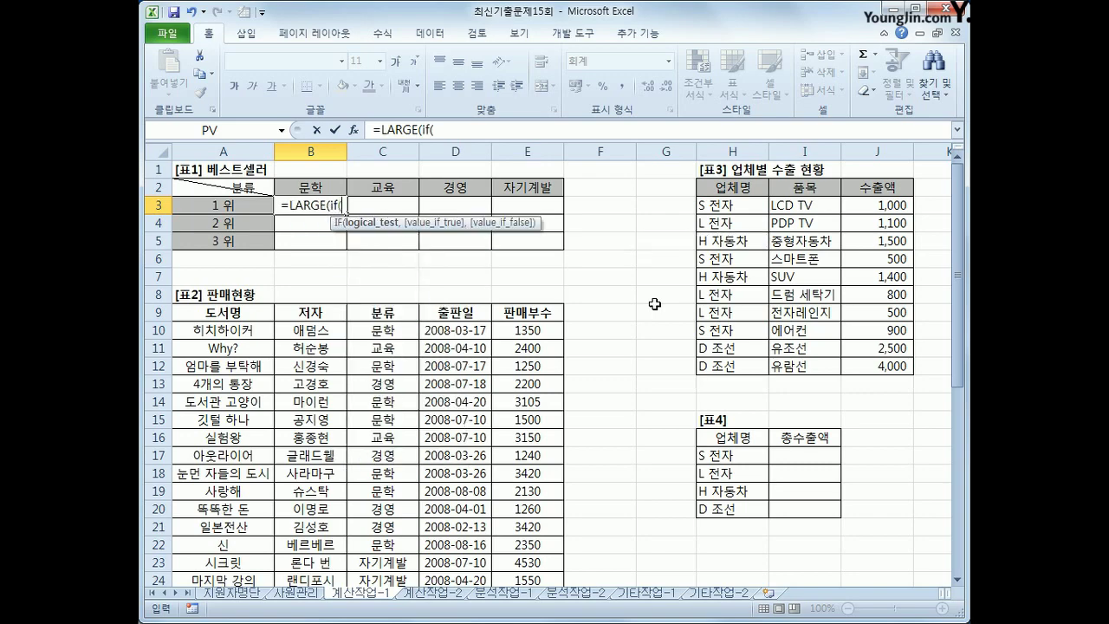
Add the IF logical test comparing the 분류 range with the 문학 header: $C$10:$C$30=B$2
{"action": "left_click_drag", "start_coordinate": [382, 330], "coordinate": [410, 551]}
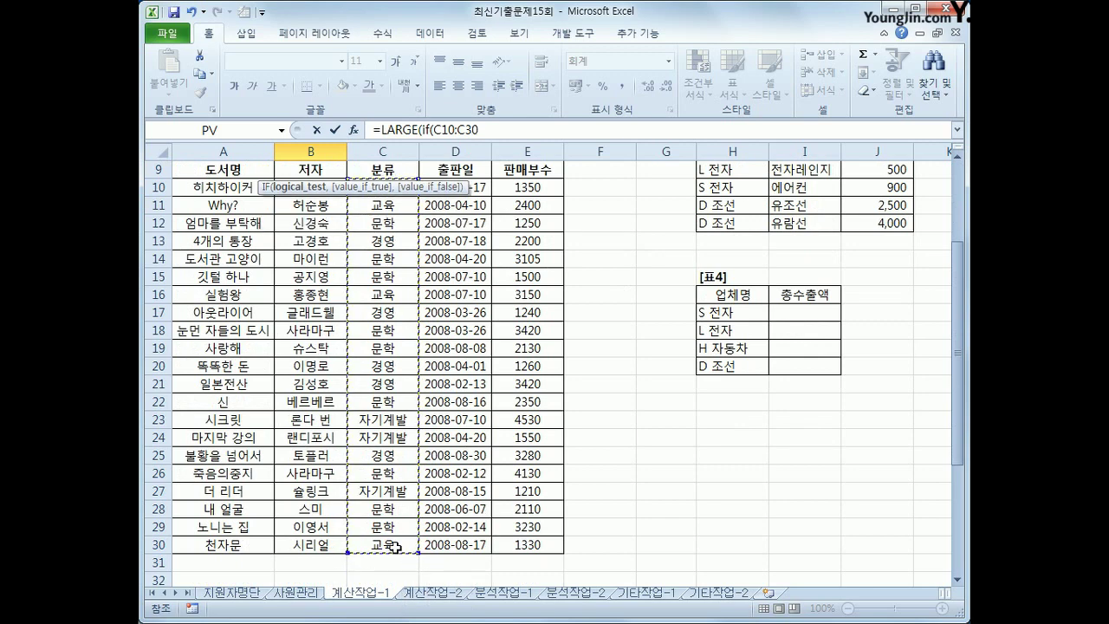
{"action": "key", "text": "F4"}
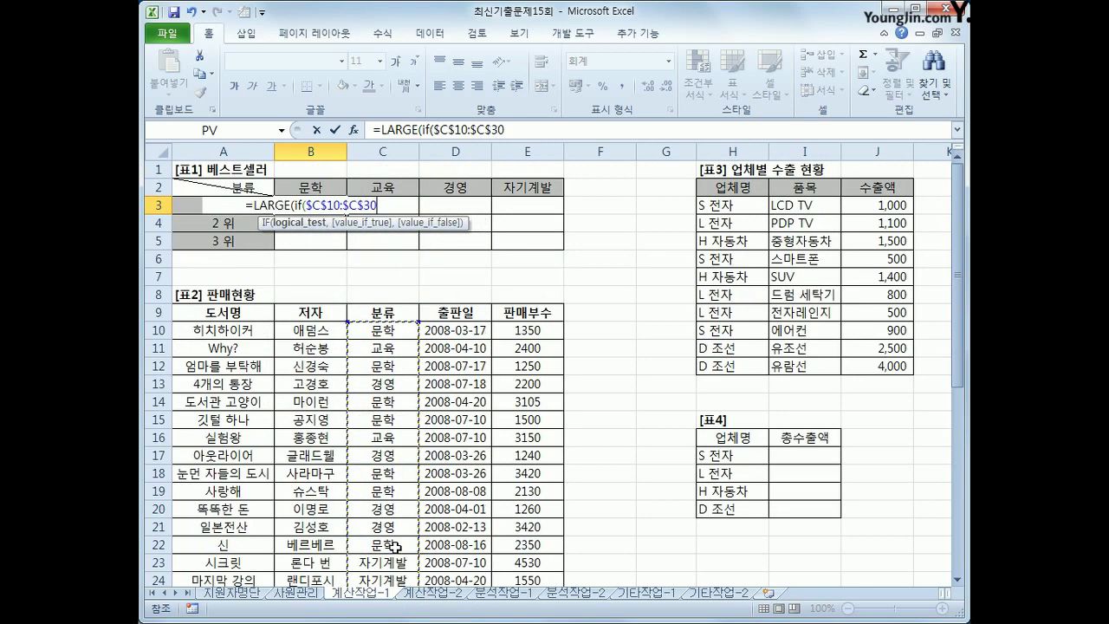
{"action": "type", "text": "="}
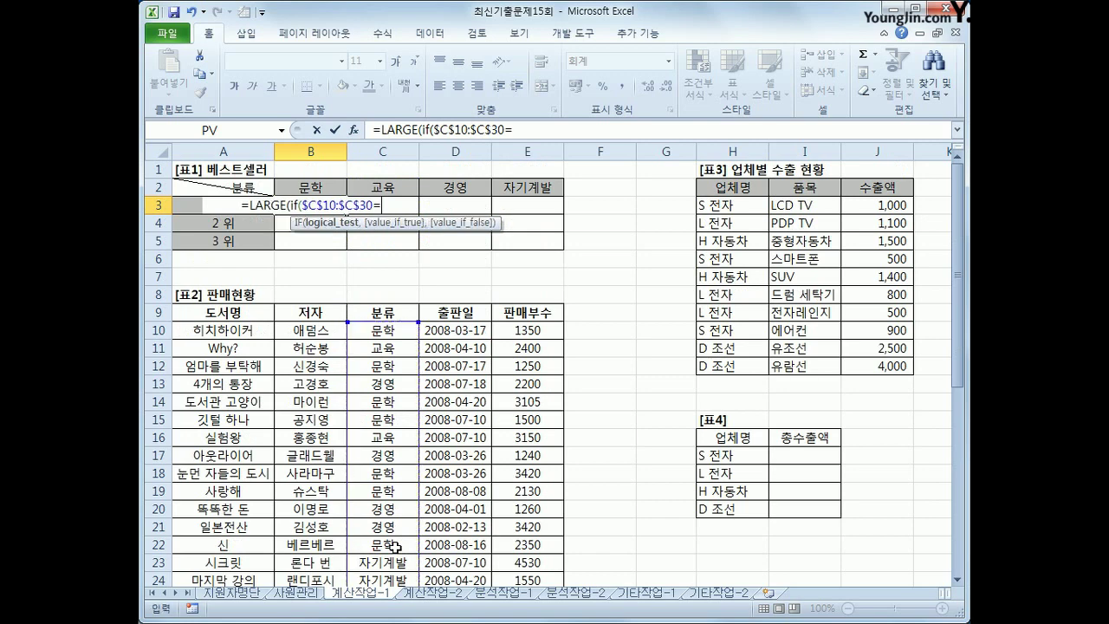
{"action": "left_click", "coordinate": [320, 186]}
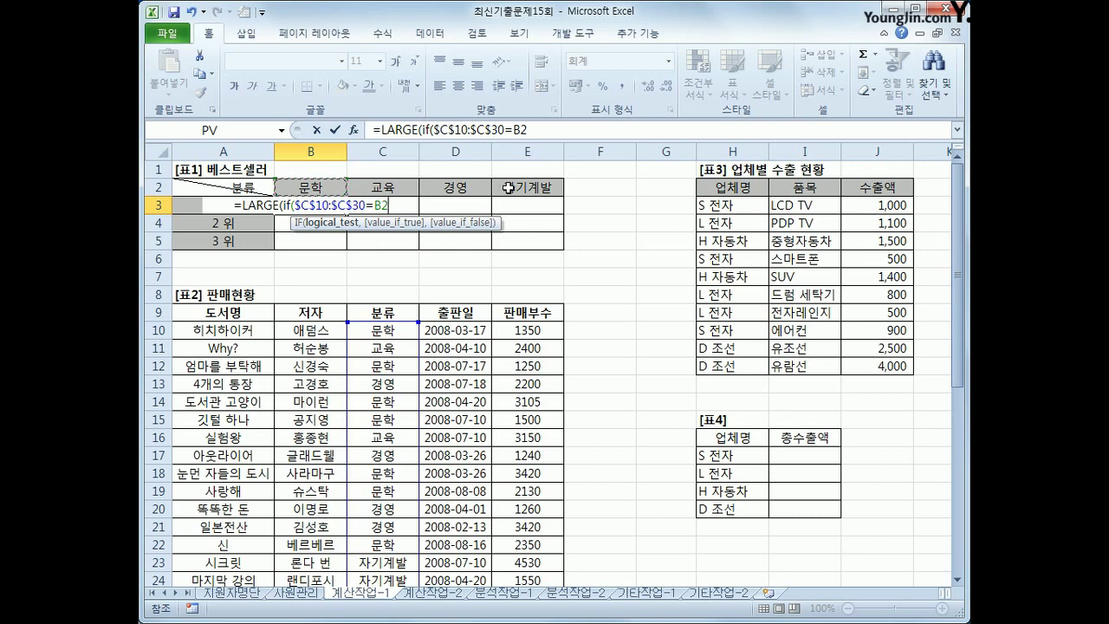
{"action": "key", "text": "F4"}
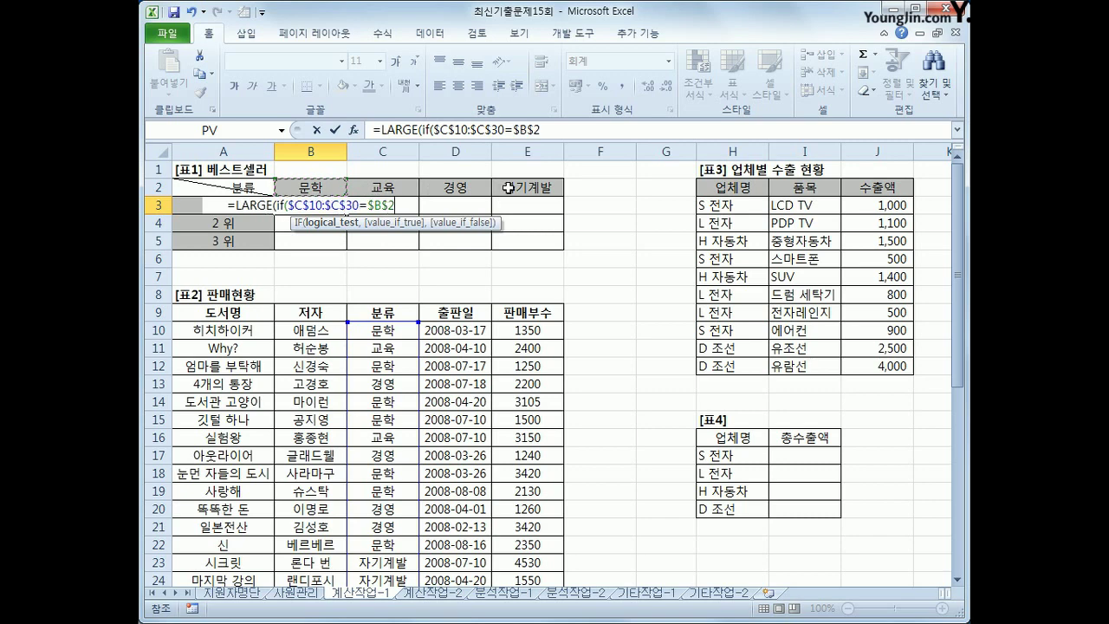
{"action": "key", "text": "F4"}
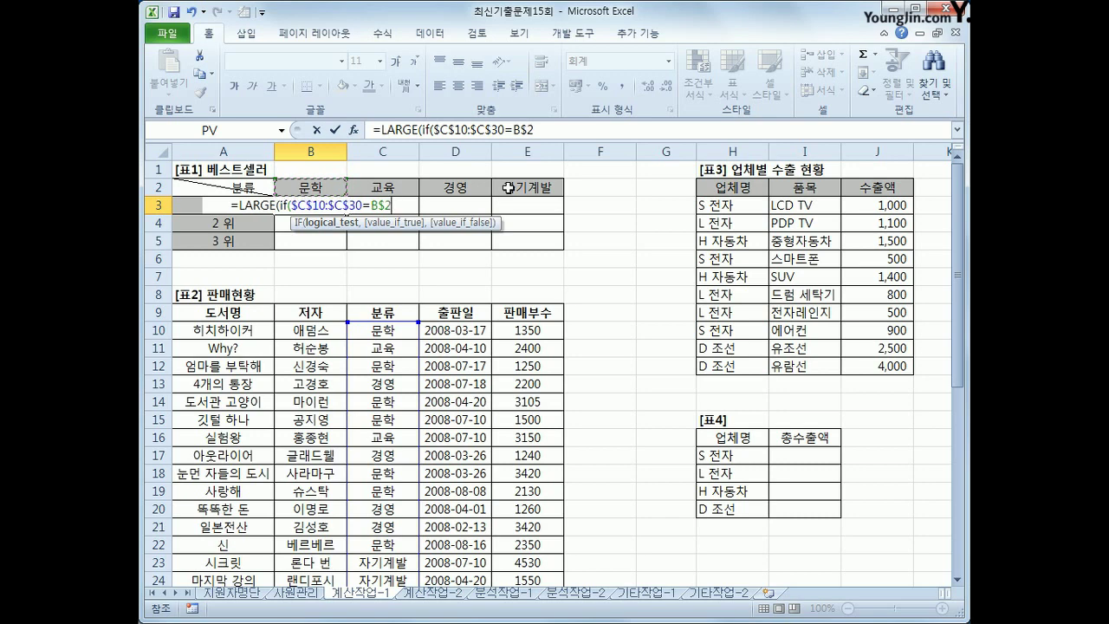
Add the 판매부수 range $E$10:$E$30 as the IF function's true value and close the IF
{"action": "type", "text": ","}
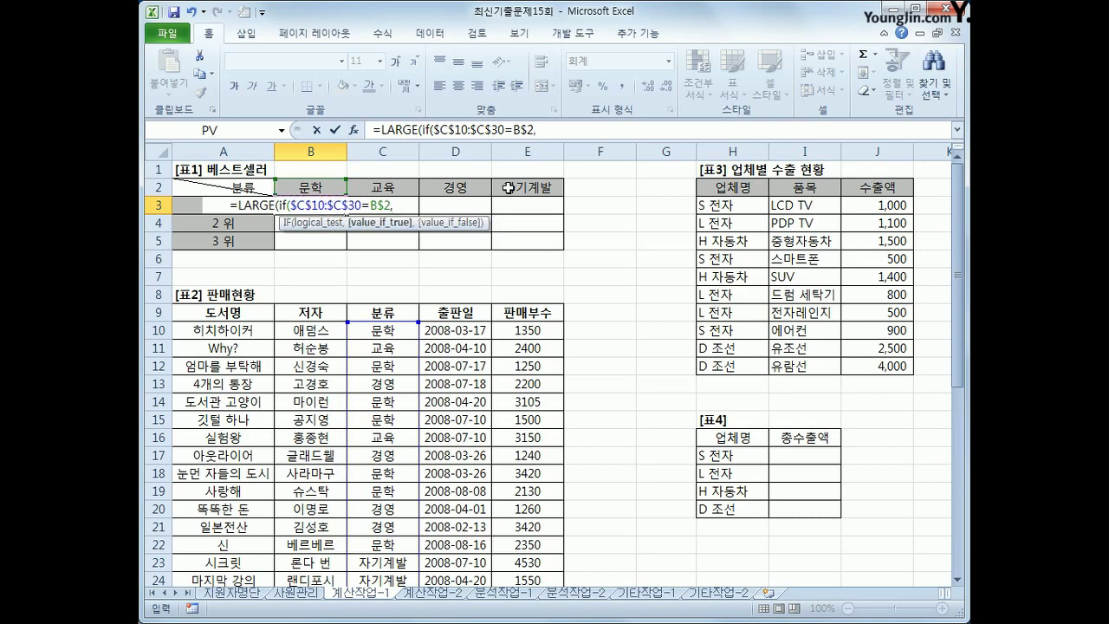
{"action": "left_click_drag", "start_coordinate": [516, 331], "coordinate": [542, 569]}
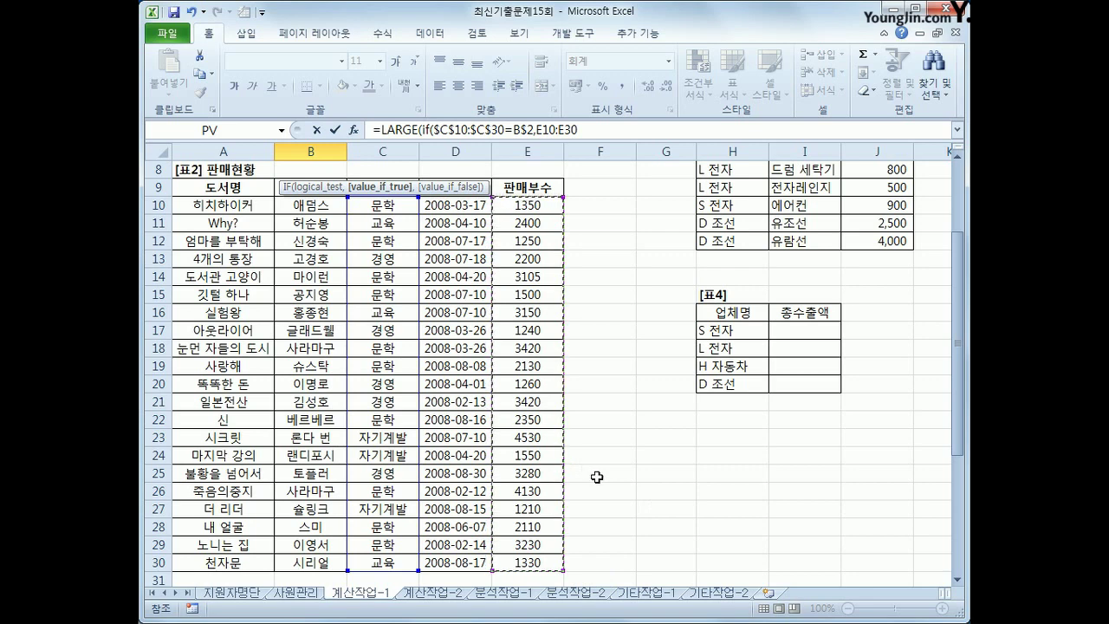
{"action": "key", "text": "F4"}
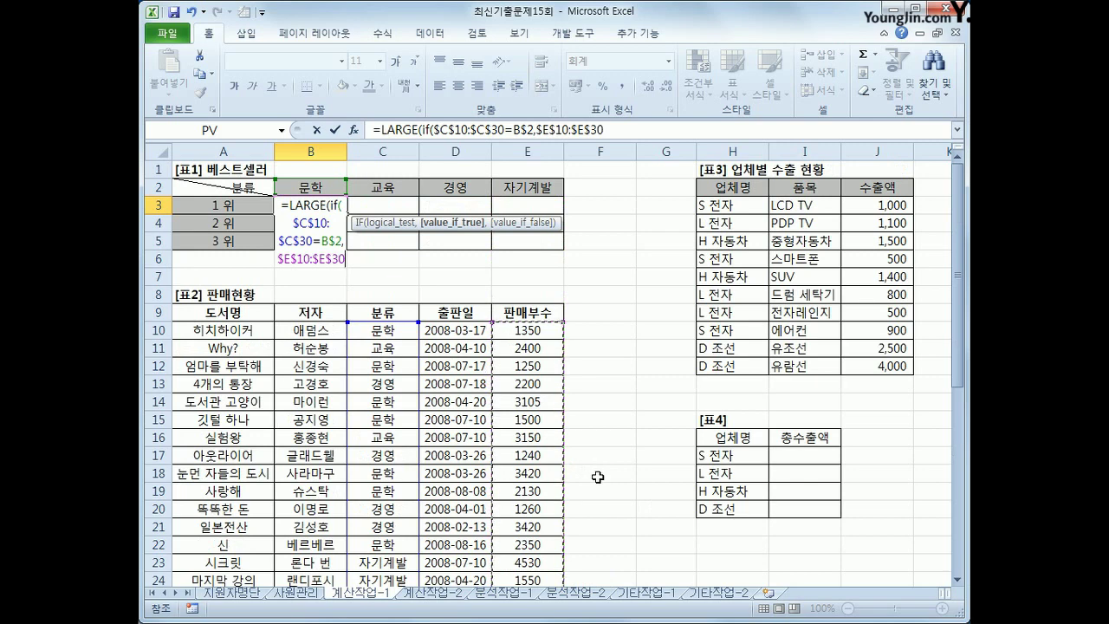
{"action": "type", "text": ")"}
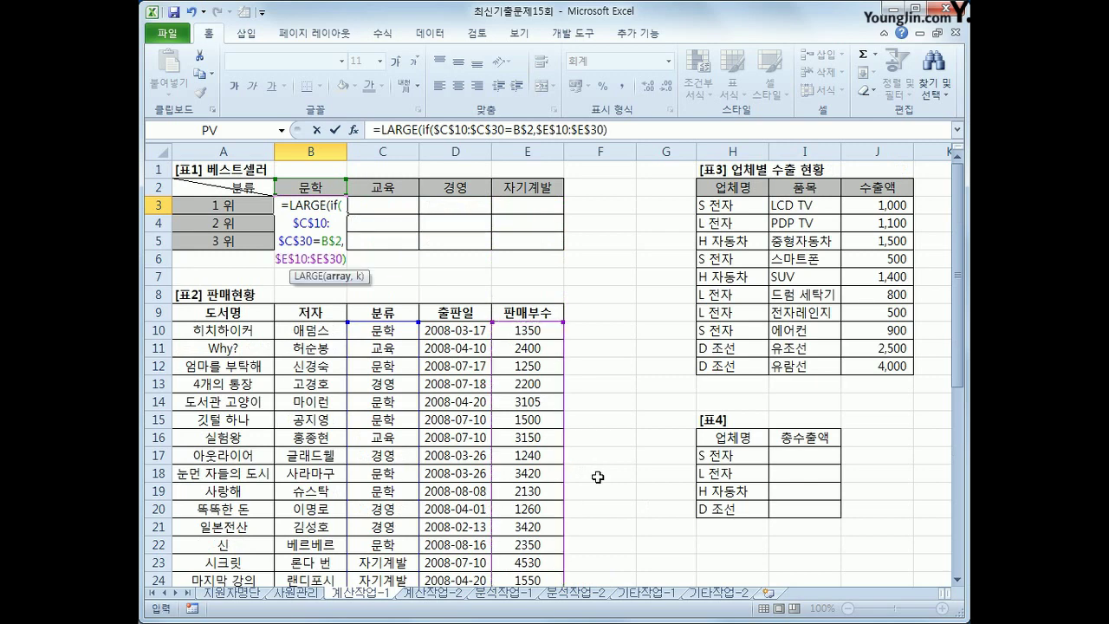
Complete the LARGE function with the 1위 rank cell as its k argument, fixing only the column: $A3
{"action": "type", "text": ","}
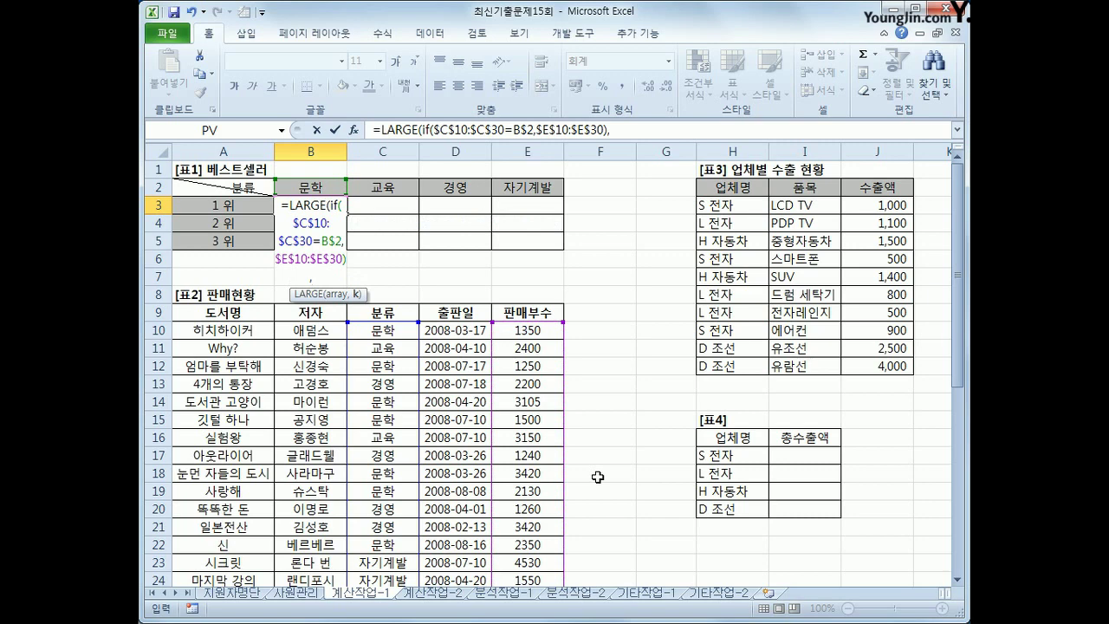
{"action": "left_click", "coordinate": [240, 207]}
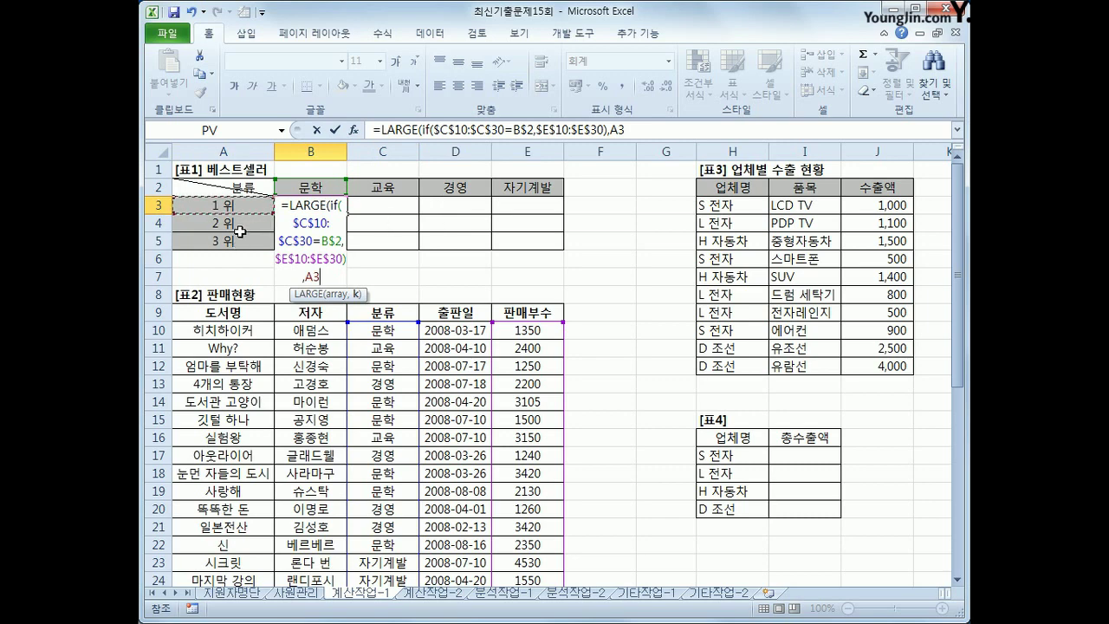
{"action": "key", "text": "F4"}
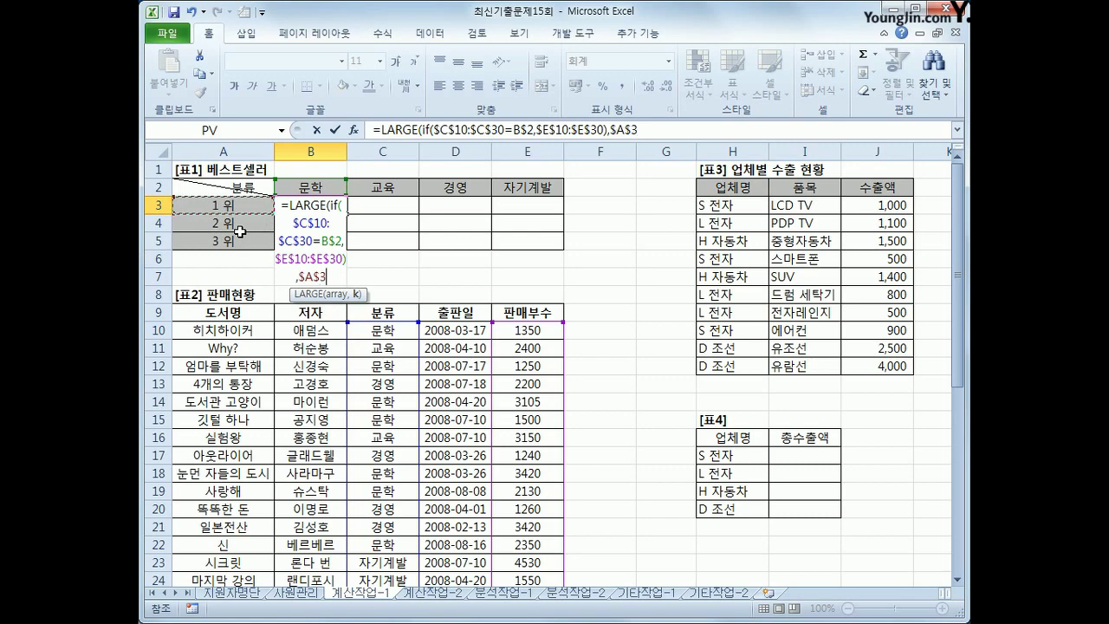
{"action": "key", "text": "F4"}
{"action": "key", "text": "F4"}
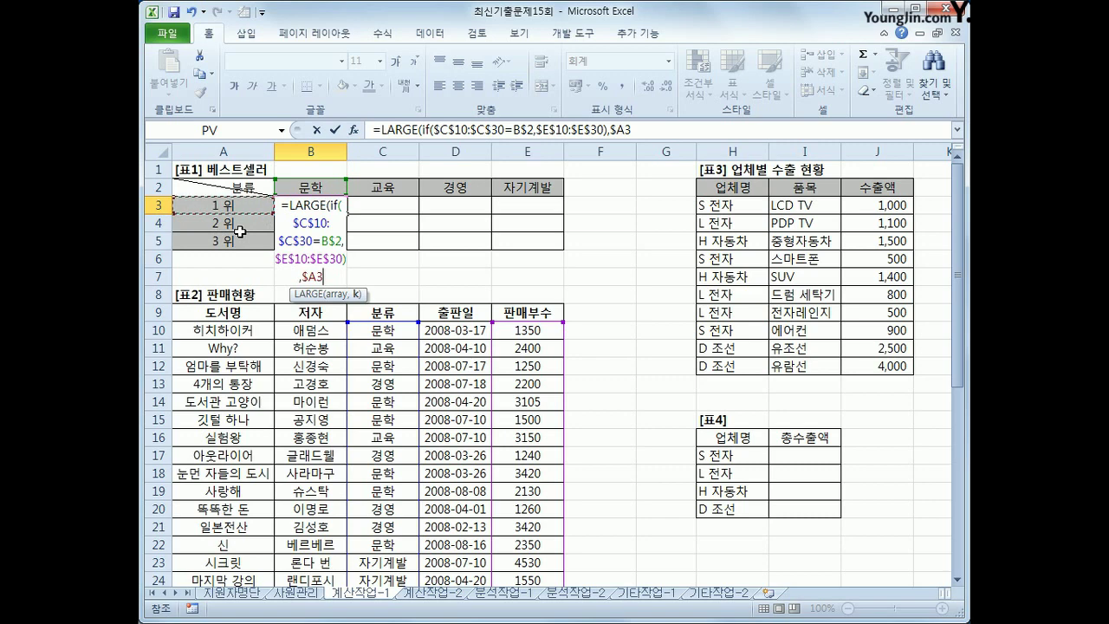
{"action": "type", "text": ")"}
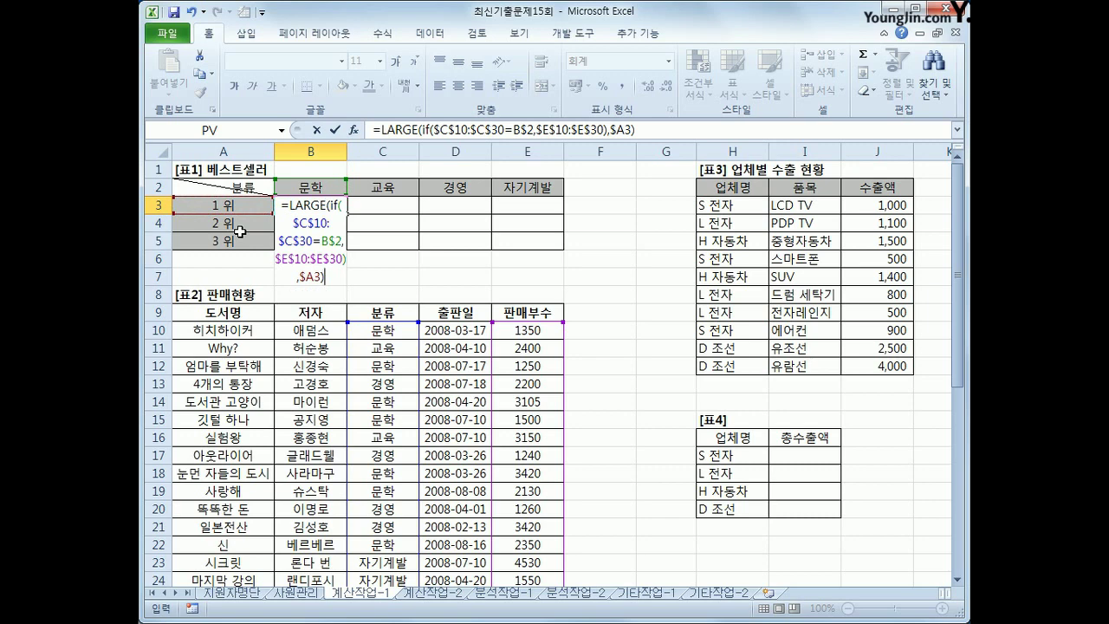
Enter the B3 formula as an array formula and fill it across the 표1 베스트셀러 cells B3:E5
{"action": "key", "text": "ctrl+shift+Return"}
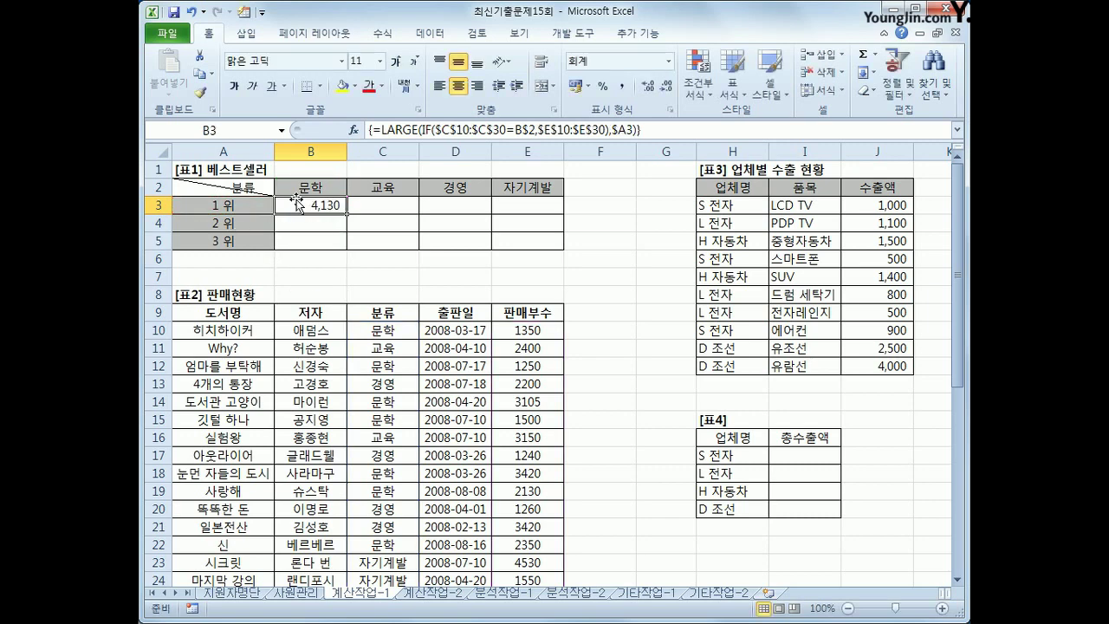
{"action": "left_click_drag", "start_coordinate": [346, 213], "coordinate": [535, 242]}
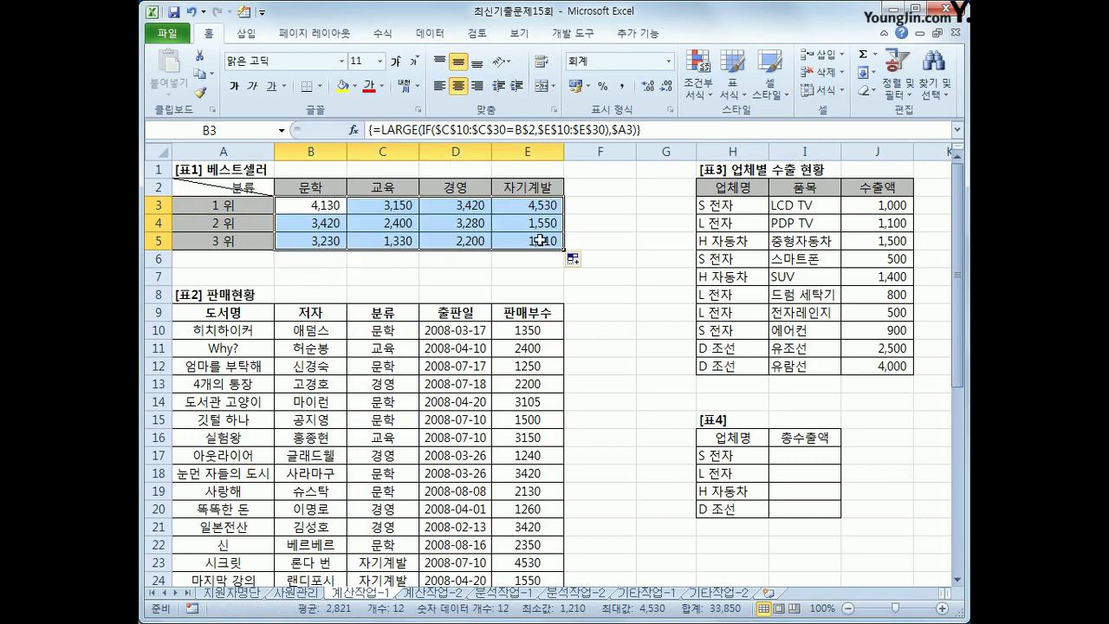
{"action": "left_click", "coordinate": [534, 241]}
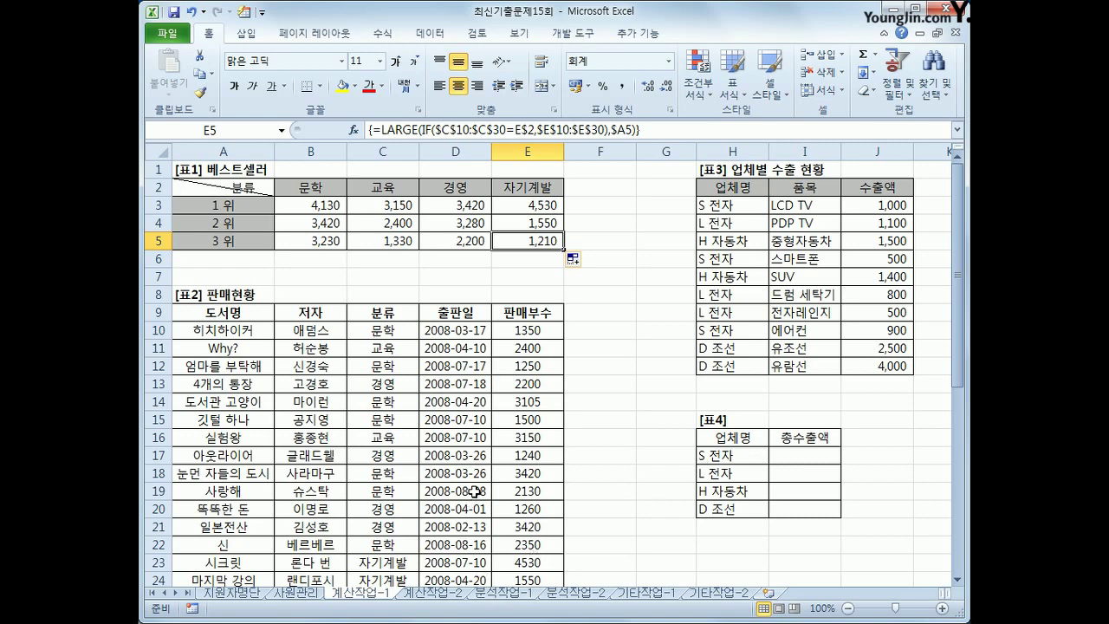
In the 베스트셀러 cell B34, begin an INDEX formula over the 도서명 range: =INDEX(A10:A30
{"action": "scroll", "coordinate": [475, 491], "scroll_direction": "down", "scroll_amount": 6}
{"action": "left_click", "coordinate": [313, 436]}
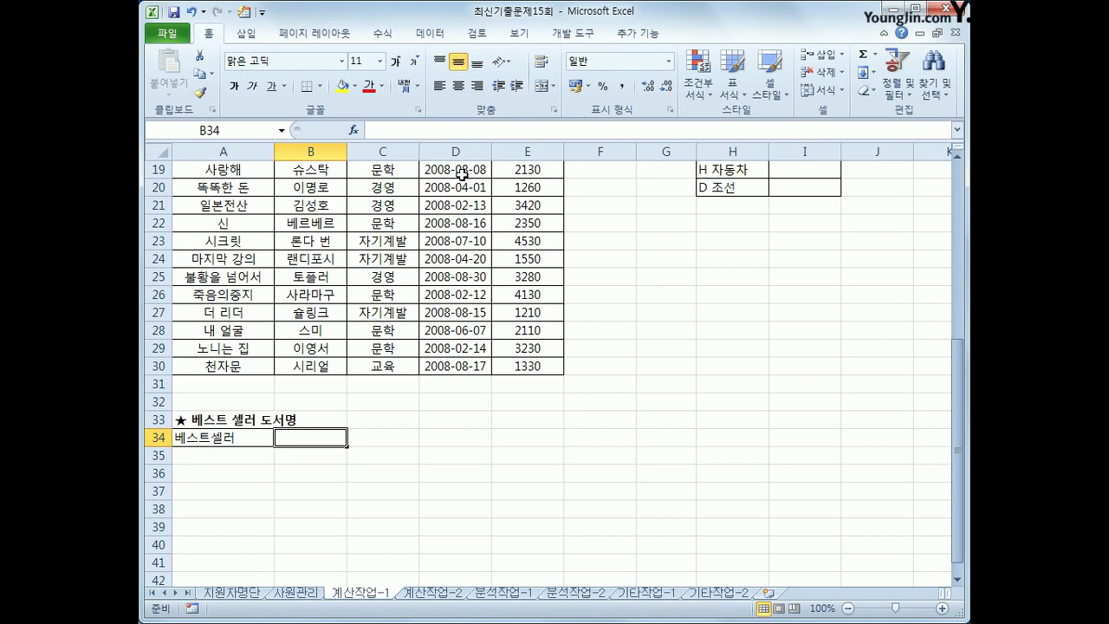
{"action": "type", "text": "=in"}
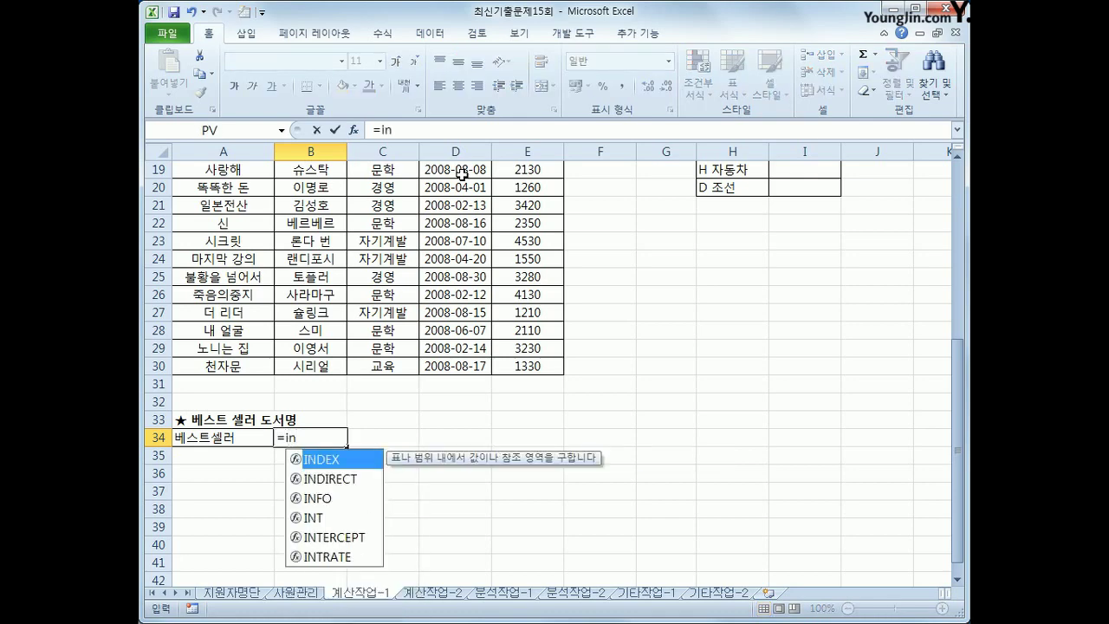
{"action": "key", "text": "Tab"}
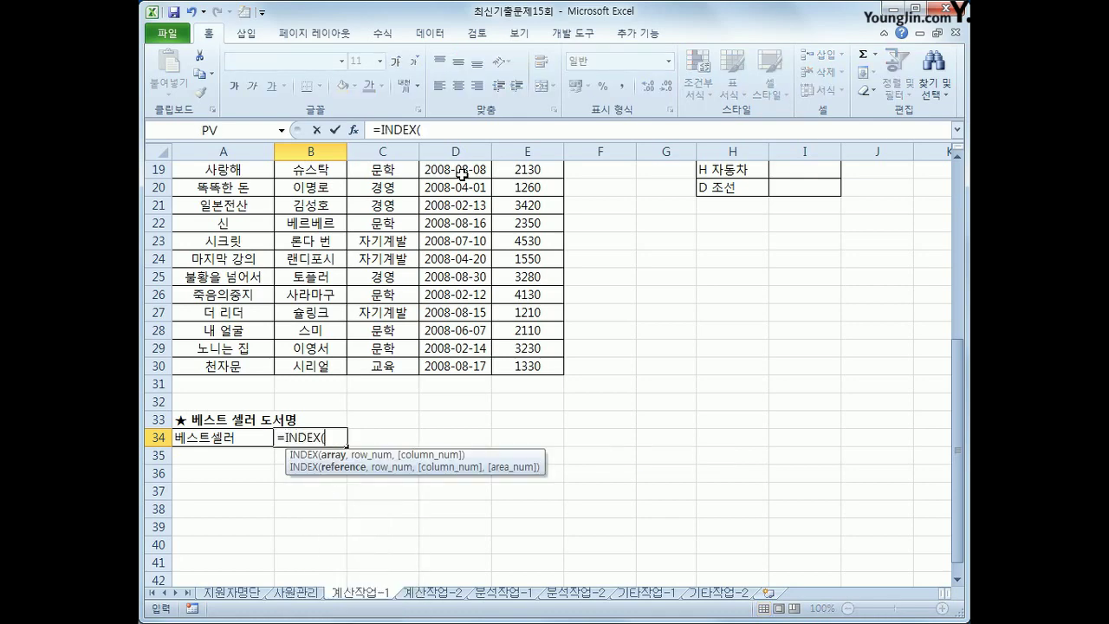
{"action": "scroll", "coordinate": [462, 174], "scroll_direction": "up", "scroll_amount": 6}
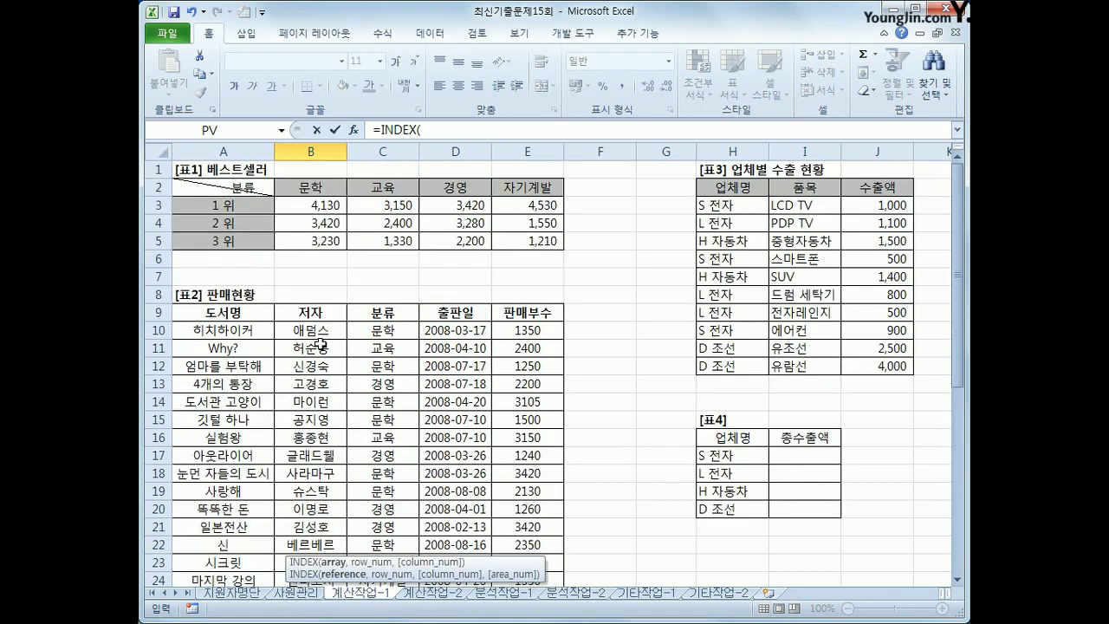
{"action": "left_click", "coordinate": [255, 327]}
{"action": "left_click_drag", "start_coordinate": [255, 327], "coordinate": [244, 564]}
{"action": "scroll", "coordinate": [475, 536], "scroll_direction": "down", "scroll_amount": 2}
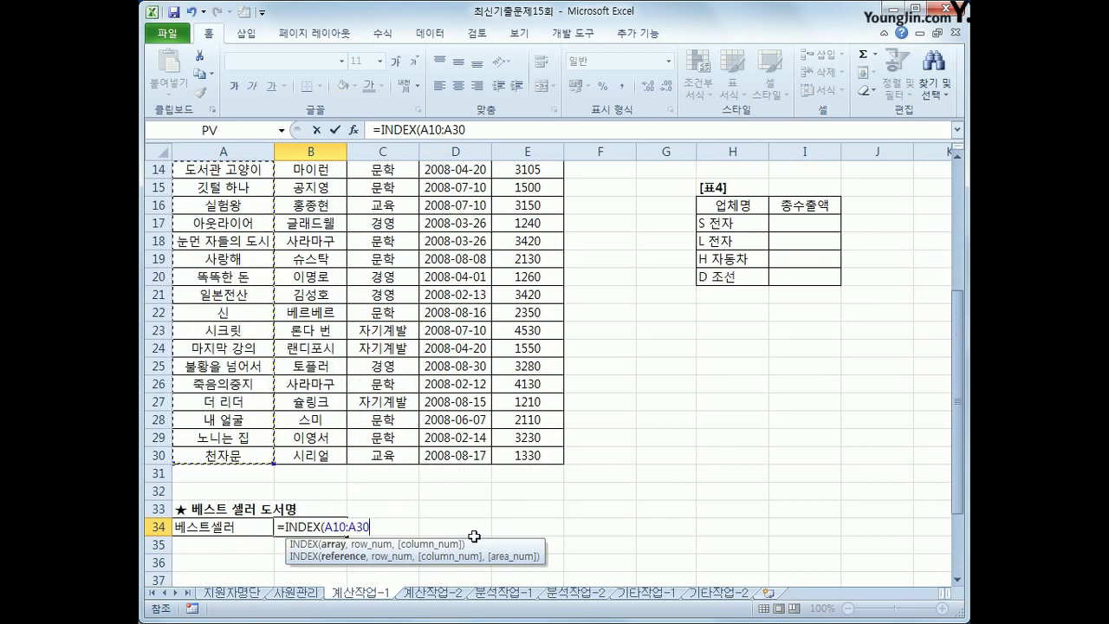
Add a MATCH function as the row number, with the highest 판매부수 as its lookup value: MATCH(max(E10:E30)
{"action": "type", "text": ",ma"}
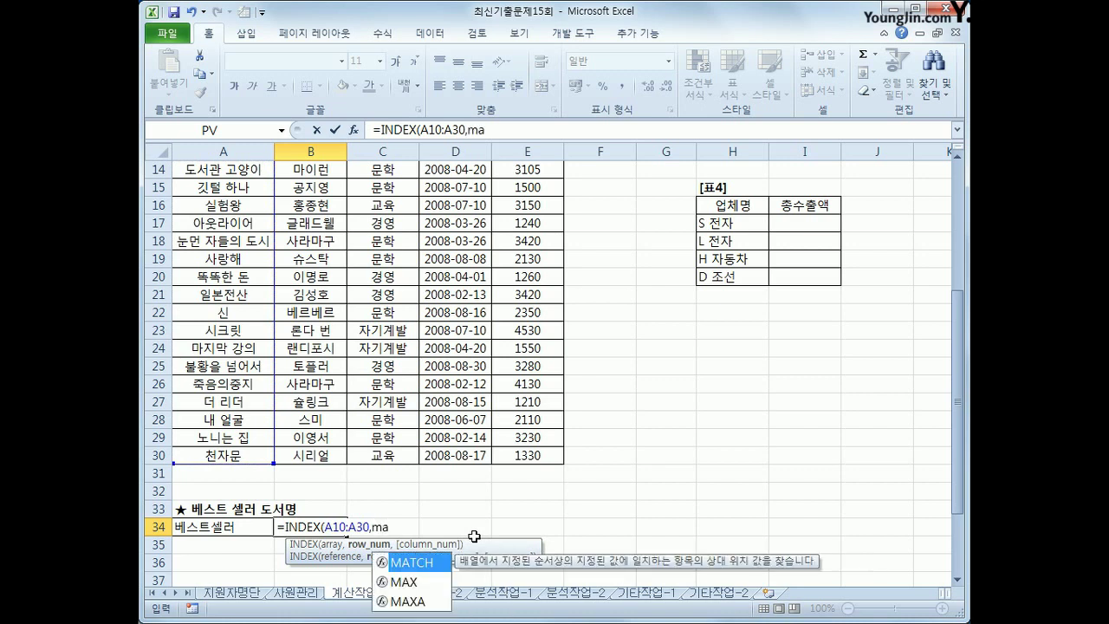
{"action": "key", "text": "Tab"}
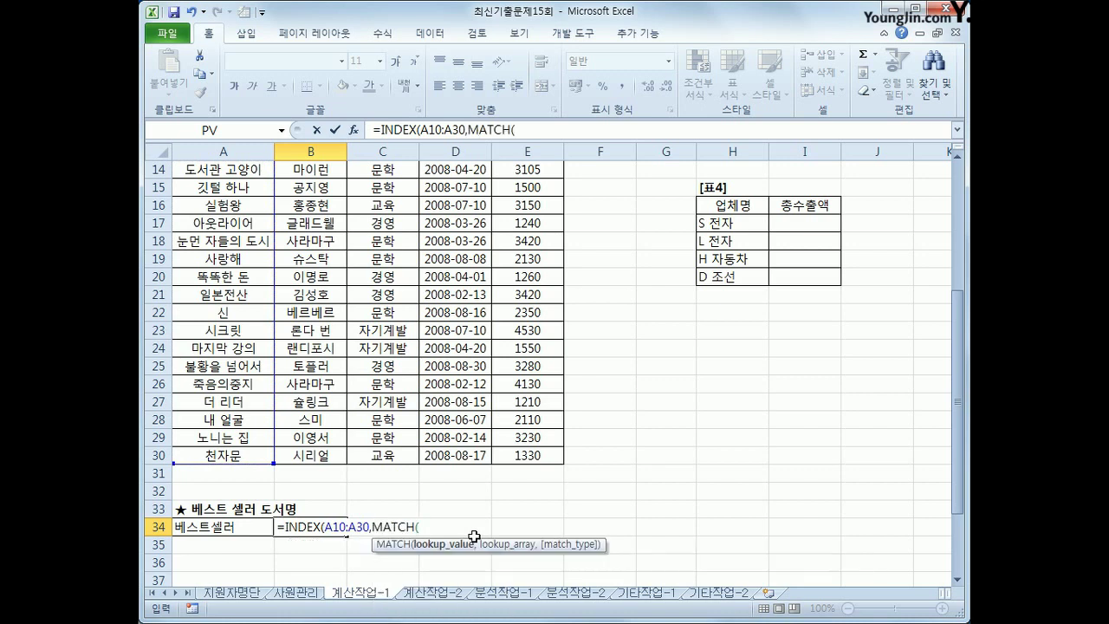
{"action": "type", "text": "max("}
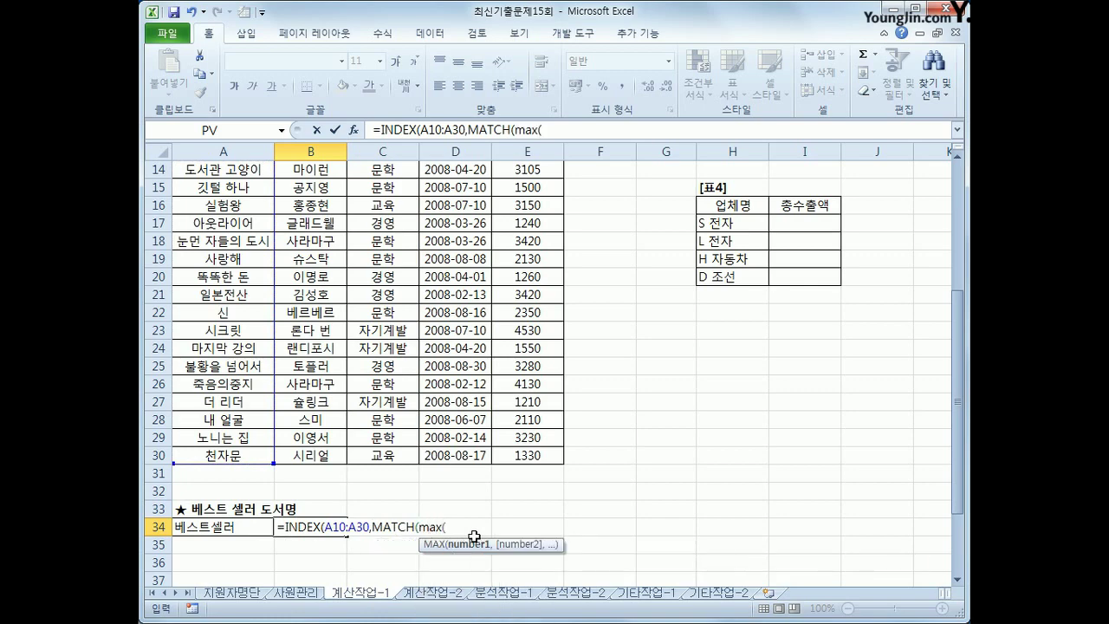
{"action": "scroll", "coordinate": [474, 536], "scroll_direction": "up", "scroll_amount": 3}
{"action": "left_click_drag", "start_coordinate": [524, 260], "coordinate": [543, 557]}
{"action": "type", "text": ")"}
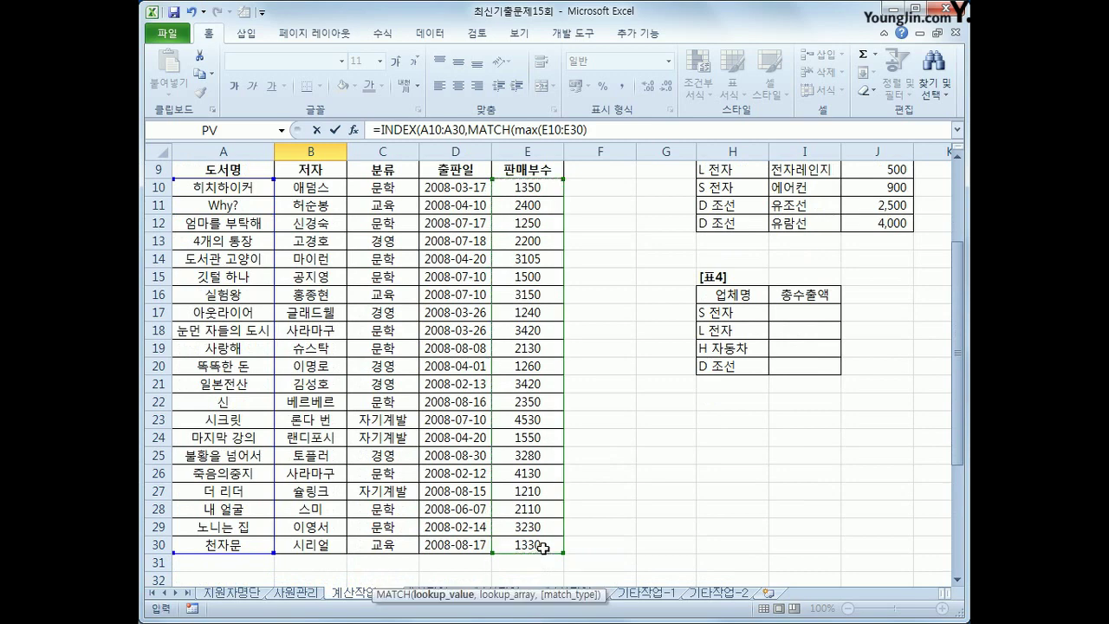
Complete the MATCH with lookup array E10:E30 and match type 0, close the INDEX, and enter the formula in B34
{"action": "type", "text": ","}
{"action": "scroll", "coordinate": [520, 502], "scroll_direction": "up", "scroll_amount": 3}
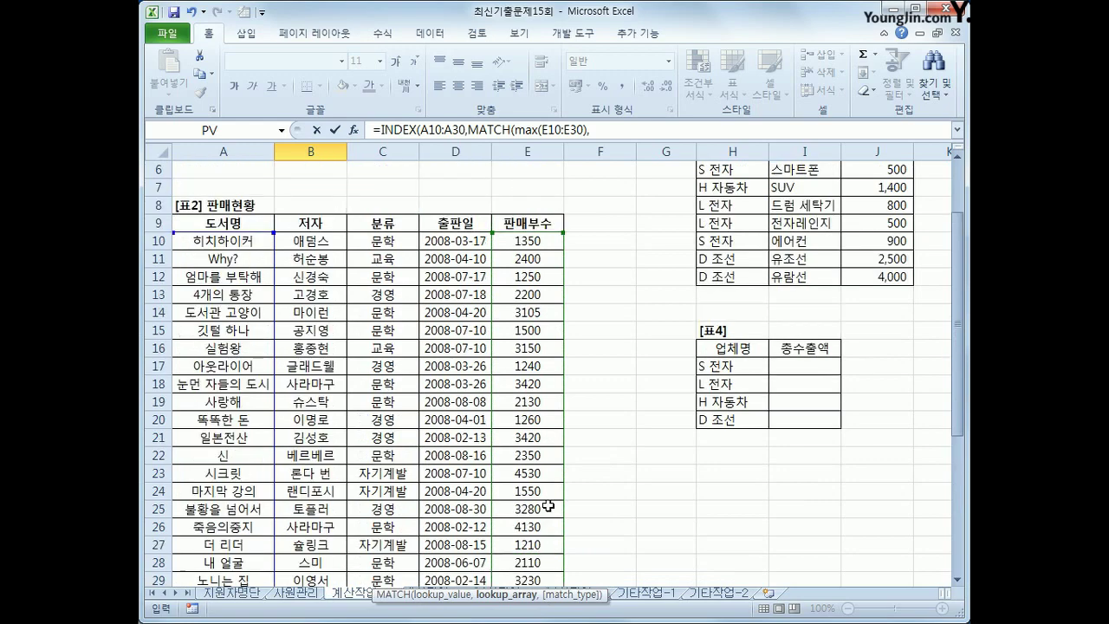
{"action": "left_click_drag", "start_coordinate": [522, 327], "coordinate": [528, 511]}
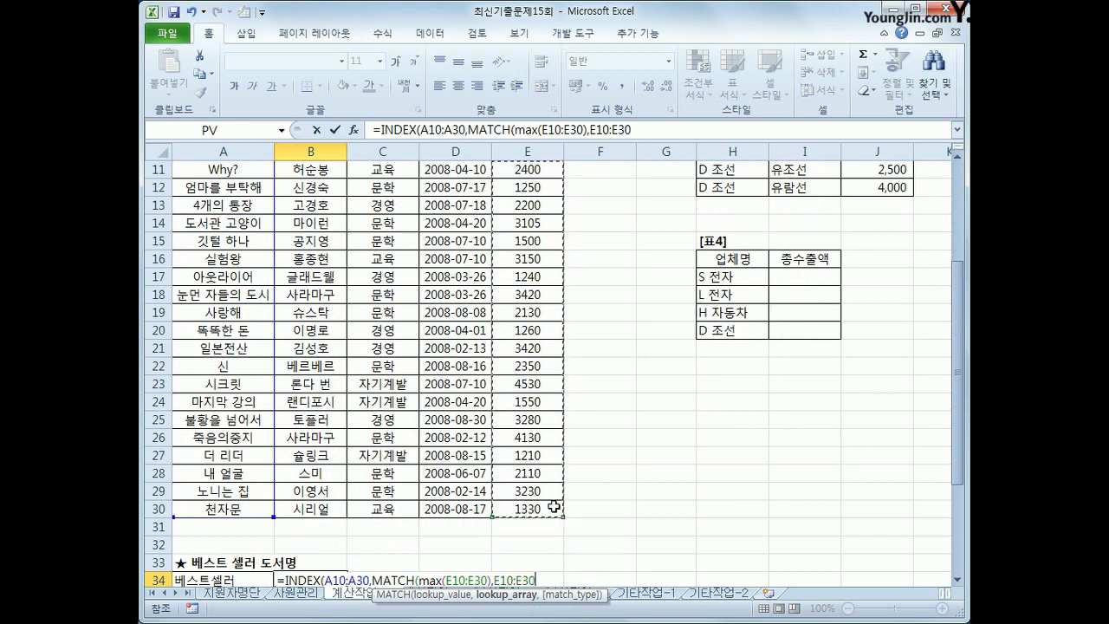
{"action": "type", "text": ","}
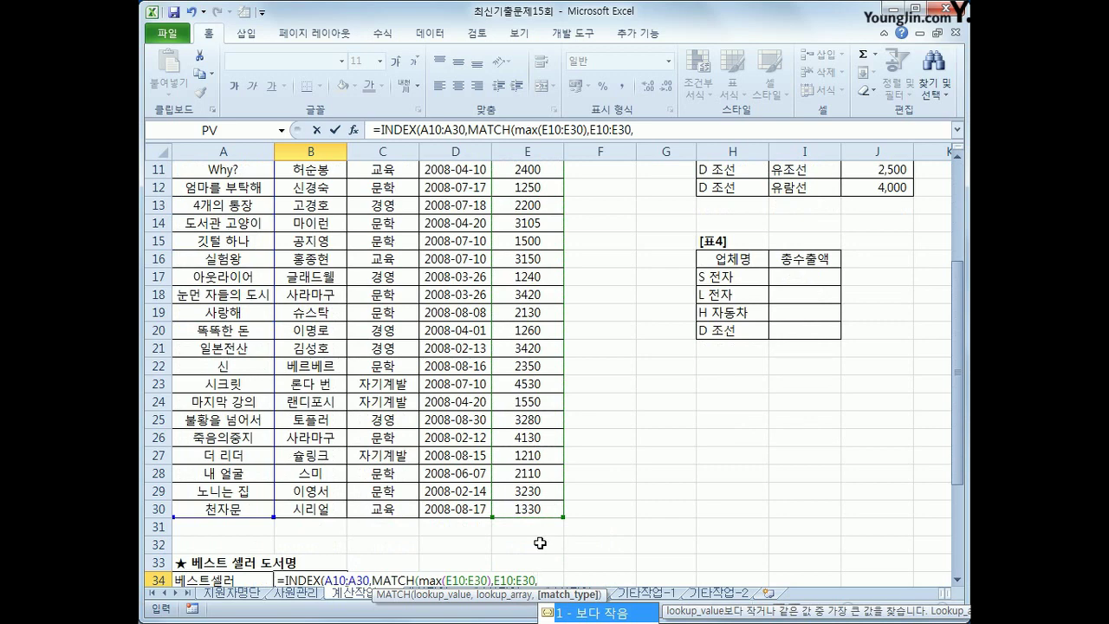
{"action": "type", "text": "0)"}
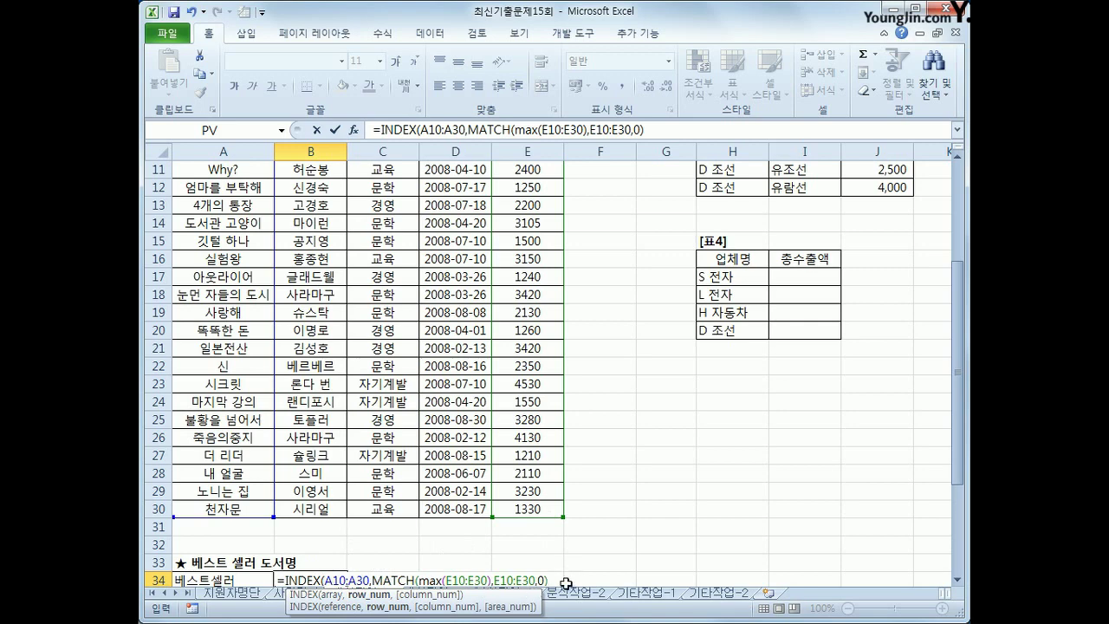
{"action": "scroll", "coordinate": [298, 290], "scroll_direction": "up", "scroll_amount": 2}
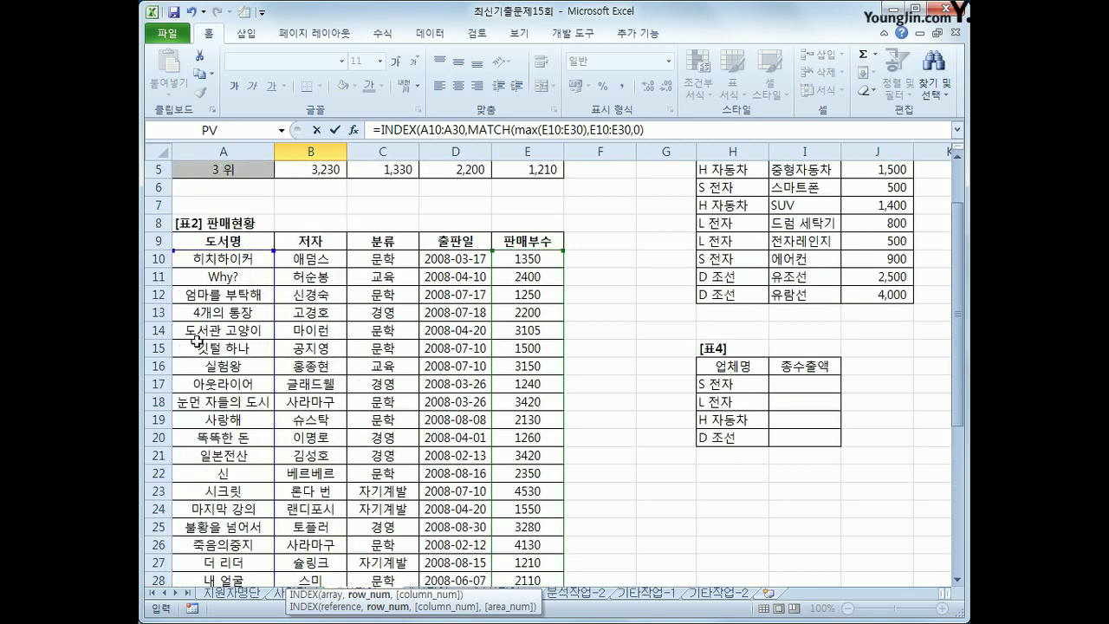
{"action": "scroll", "coordinate": [550, 515], "scroll_direction": "down", "scroll_amount": 2}
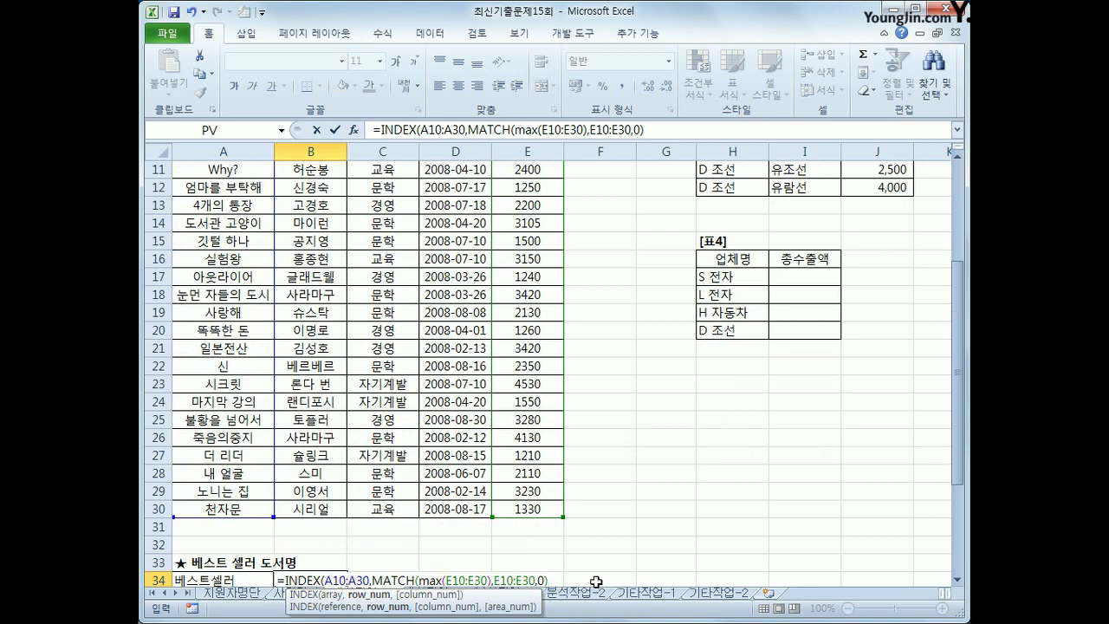
{"action": "type", "text": ")"}
{"action": "key", "text": "ctrl+Return"}
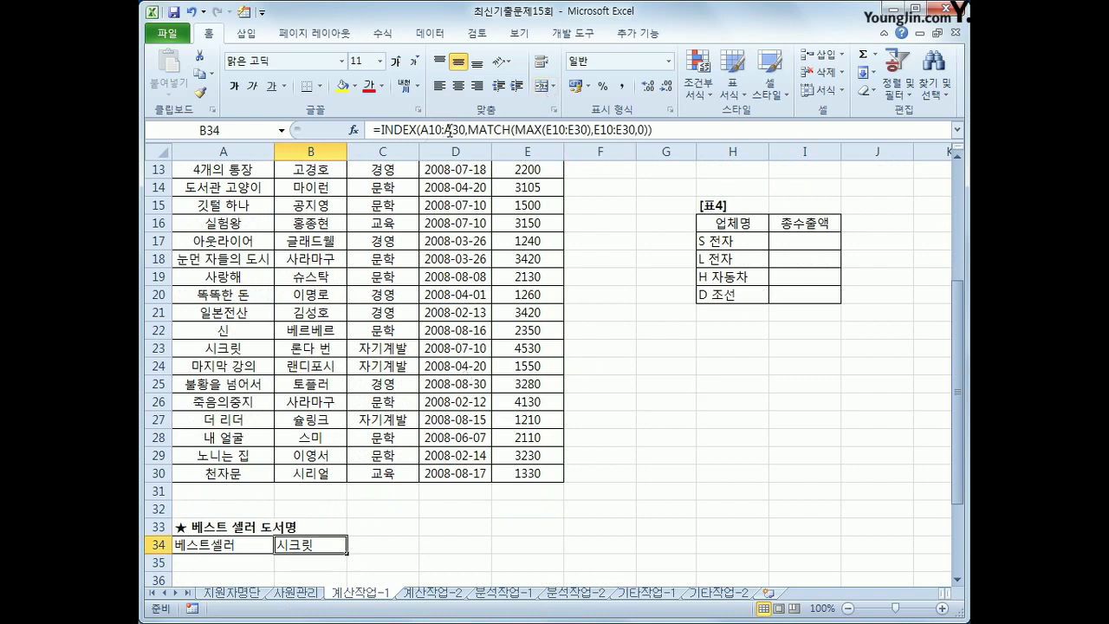
Replace the INDEX array in the B34 formula with the whole 판매현황 data range A10:E30
{"action": "left_click", "coordinate": [465, 130]}
{"action": "left_click_drag", "start_coordinate": [461, 129], "coordinate": [421, 129]}
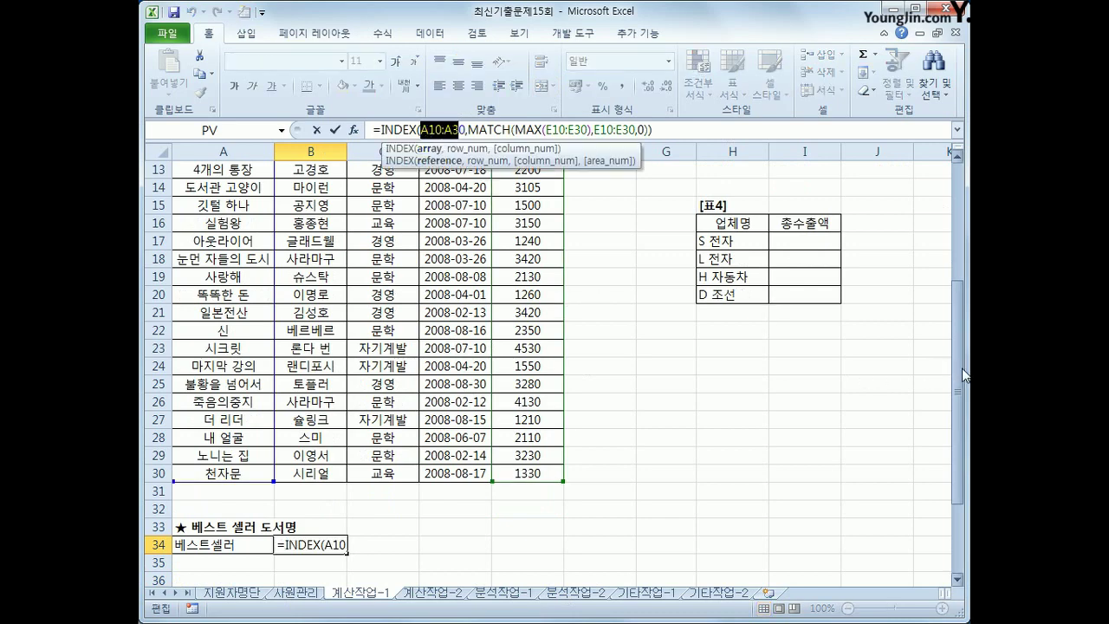
{"action": "left_click_drag", "start_coordinate": [959, 368], "coordinate": [961, 313]}
{"action": "left_click_drag", "start_coordinate": [216, 223], "coordinate": [530, 538]}
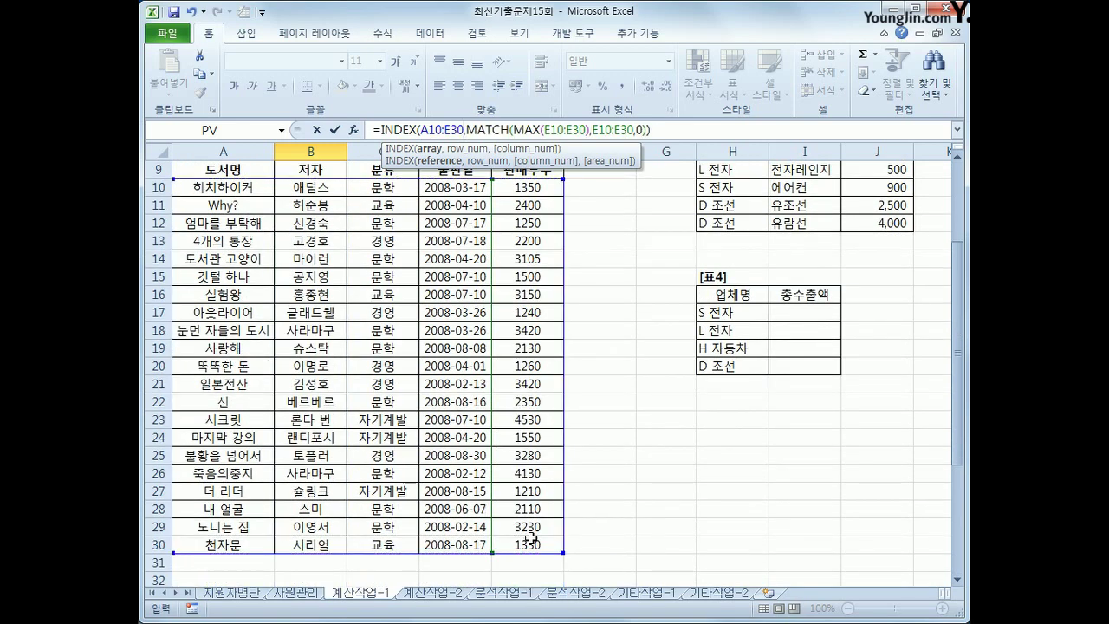
Add column number 1 as the INDEX function's last argument and enter the revised B34 formula
{"action": "left_click", "coordinate": [648, 129]}
{"action": "type", "text": "),"}
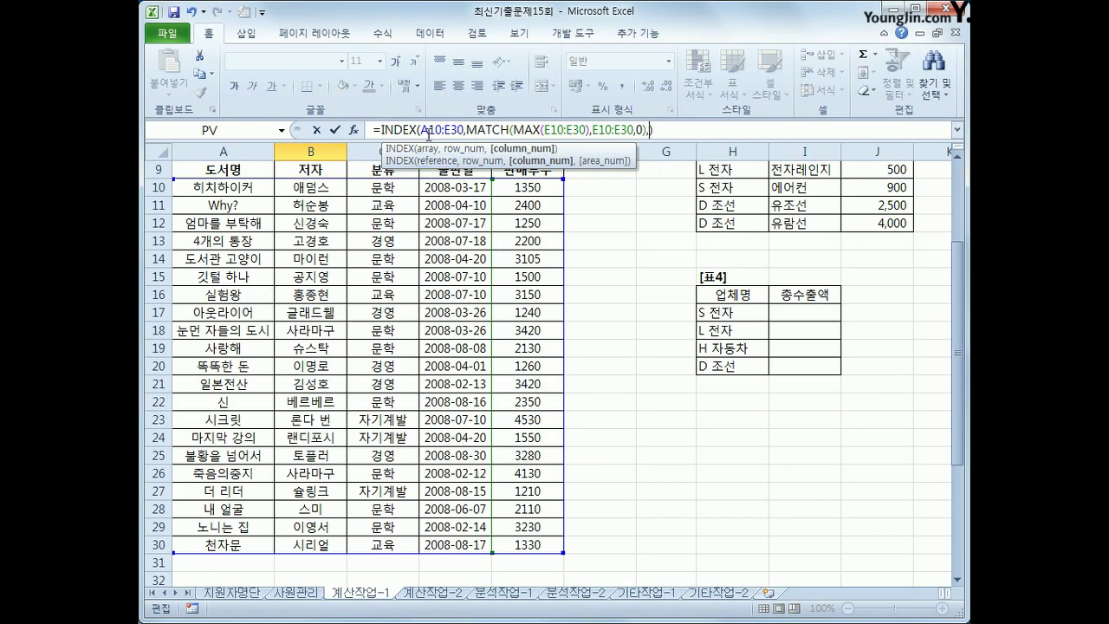
{"action": "type", "text": "1"}
{"action": "left_click", "coordinate": [664, 129]}
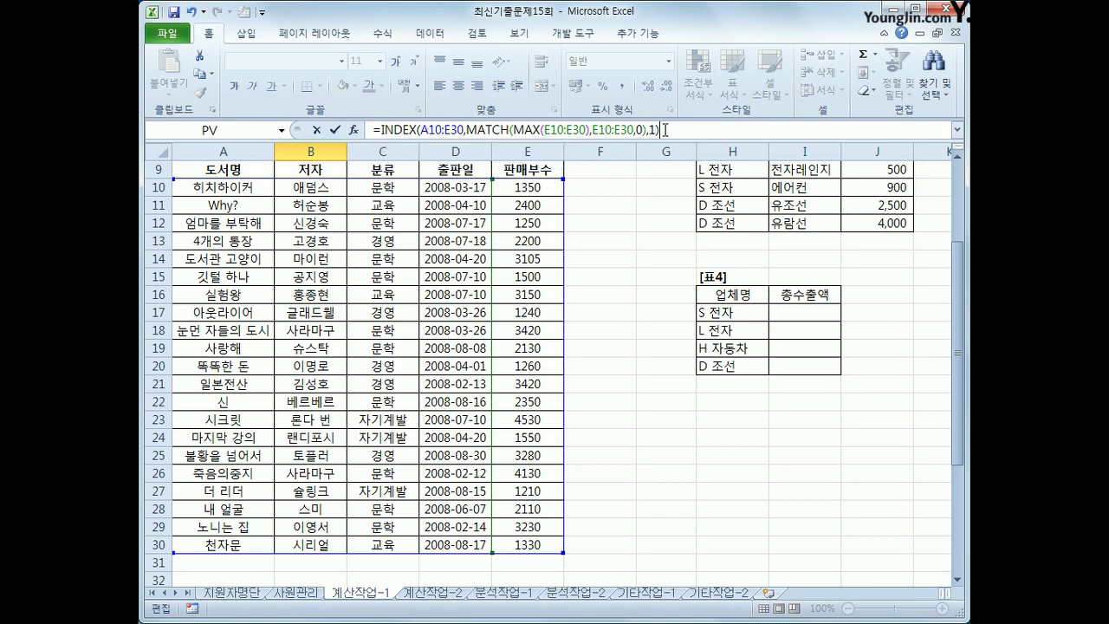
{"action": "key", "text": "Return"}
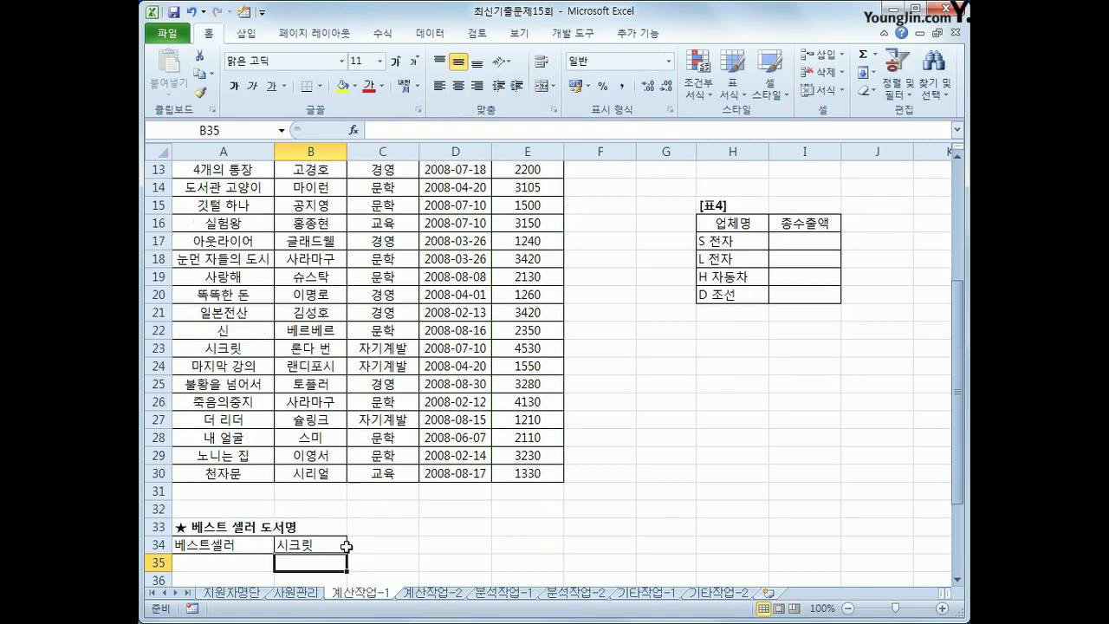
{"action": "left_click", "coordinate": [344, 545]}
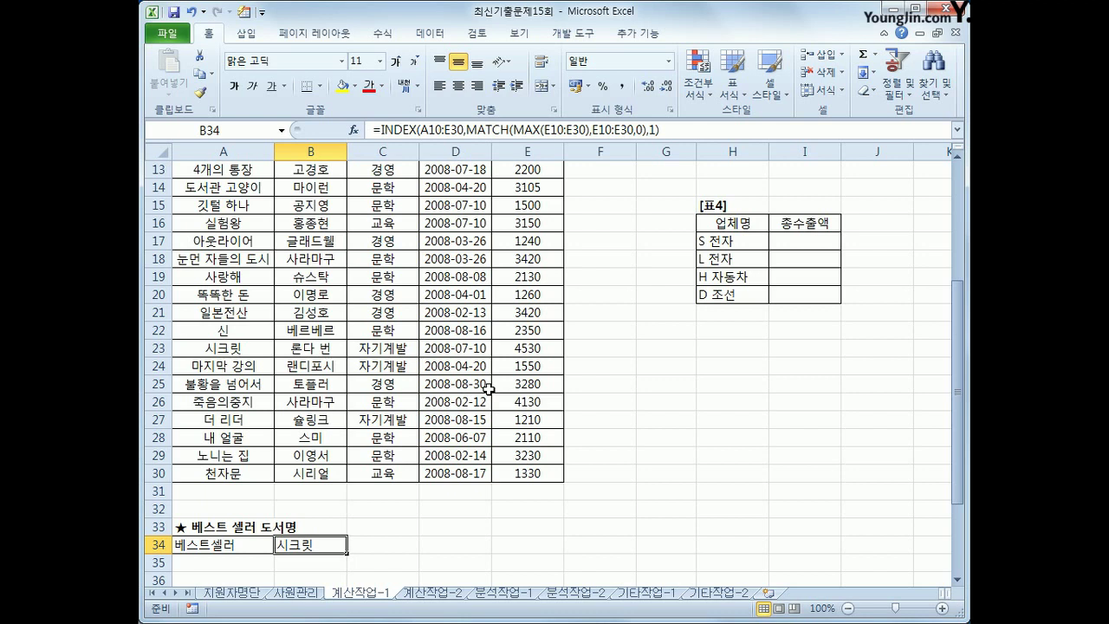
{"action": "scroll", "coordinate": [489, 390], "scroll_direction": "up", "scroll_amount": 4}
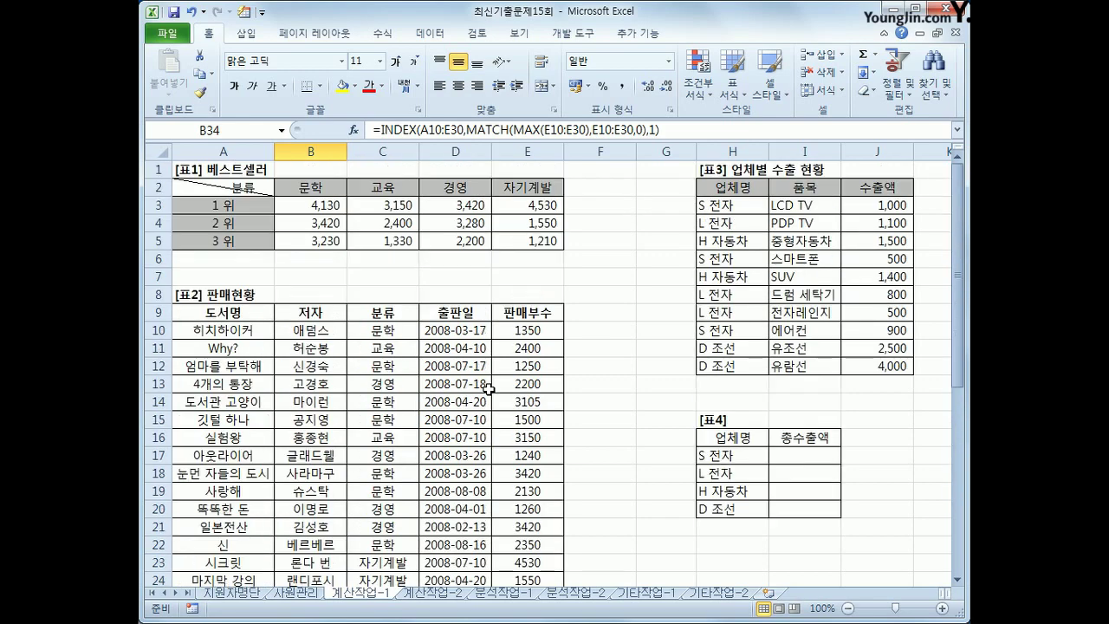
Start a SUM formula in I17 of 표4 with the company-name condition ($H$3:$H$12=H17), using an absolute 업체명 range
{"action": "left_click", "coordinate": [806, 454]}
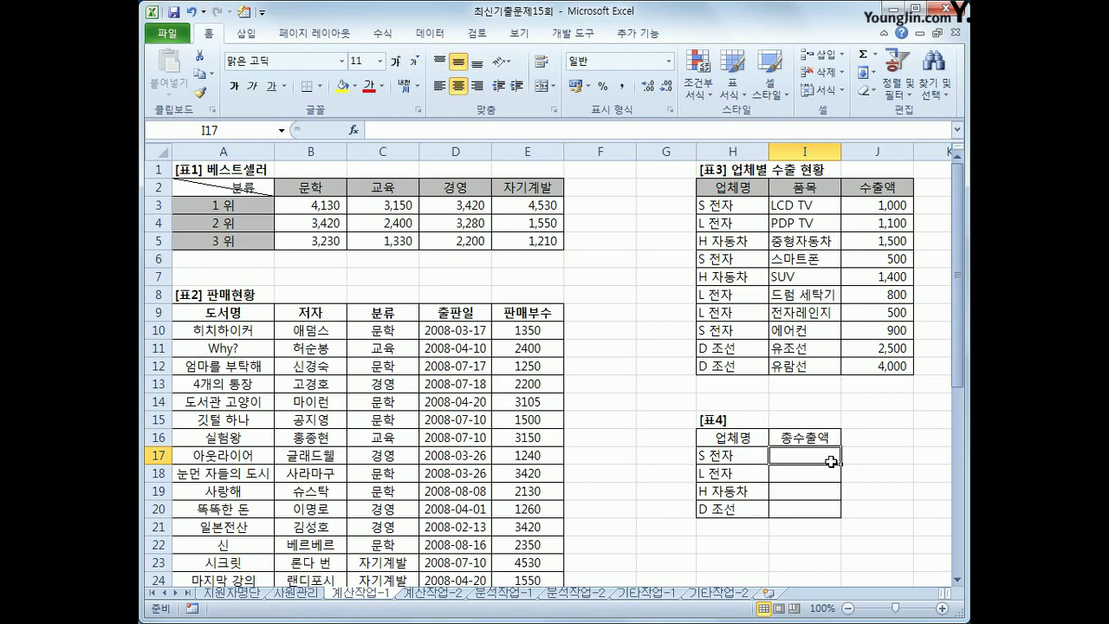
{"action": "type", "text": "=s"}
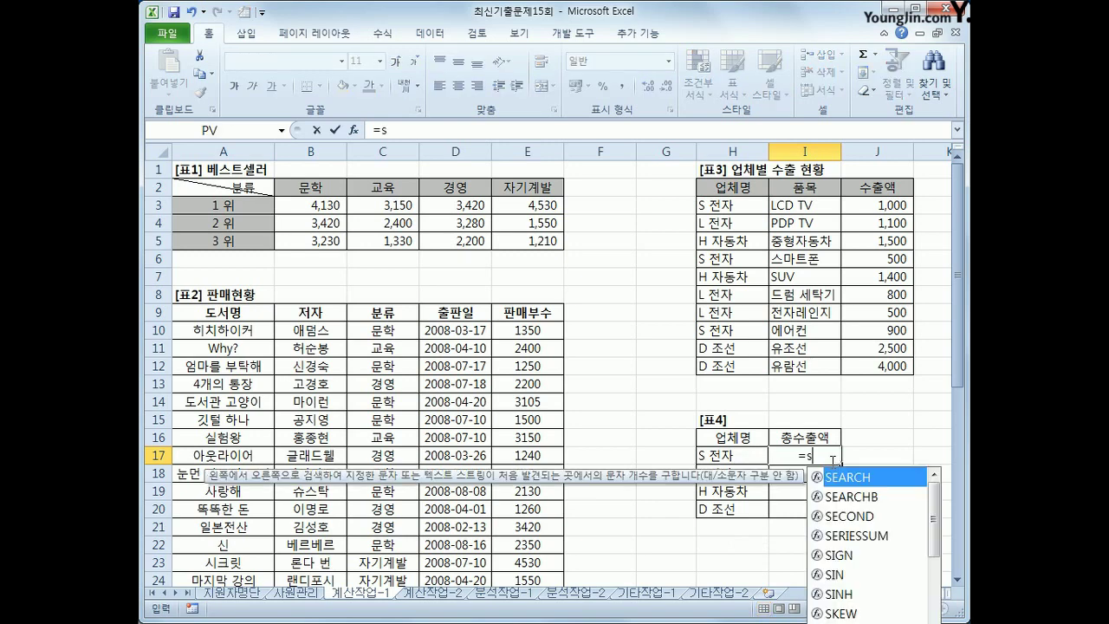
{"action": "type", "text": "um(("}
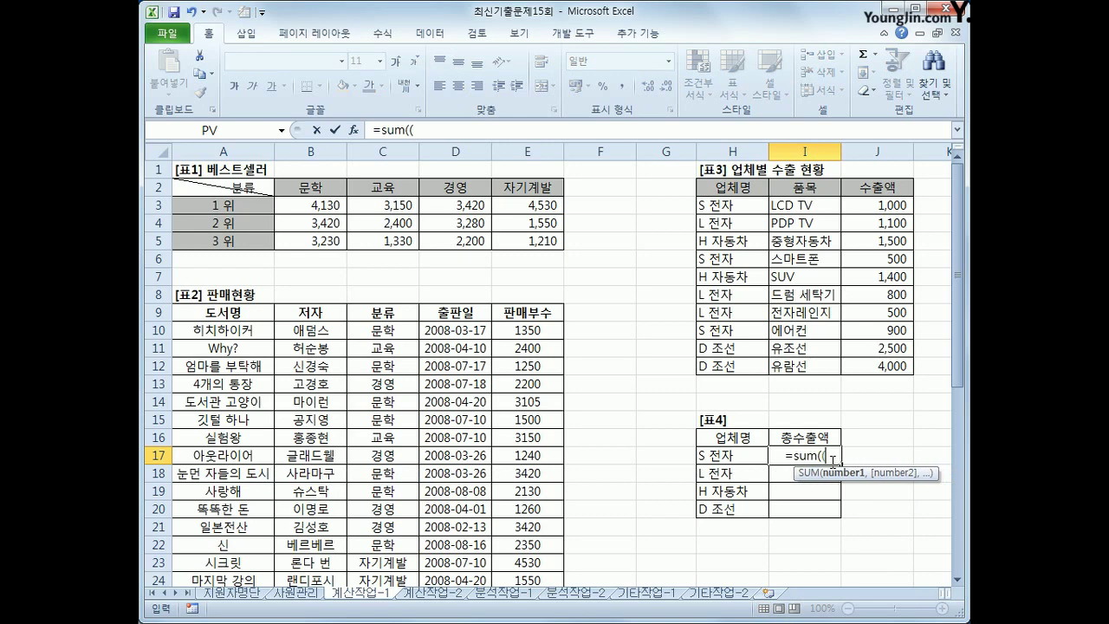
{"action": "left_click_drag", "start_coordinate": [733, 206], "coordinate": [726, 368]}
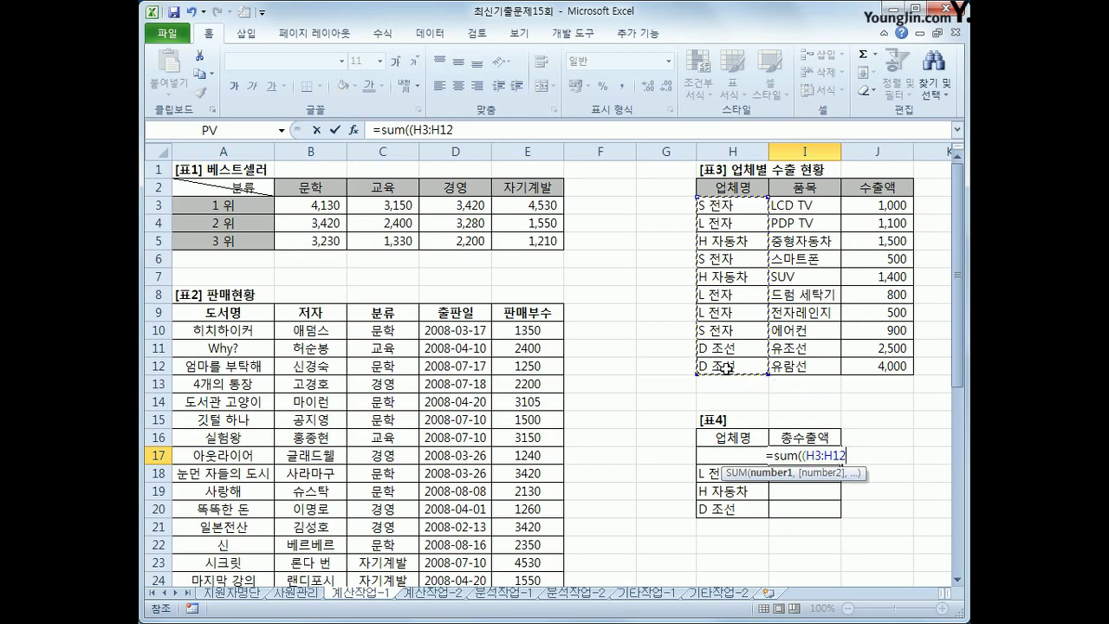
{"action": "key", "text": "F4"}
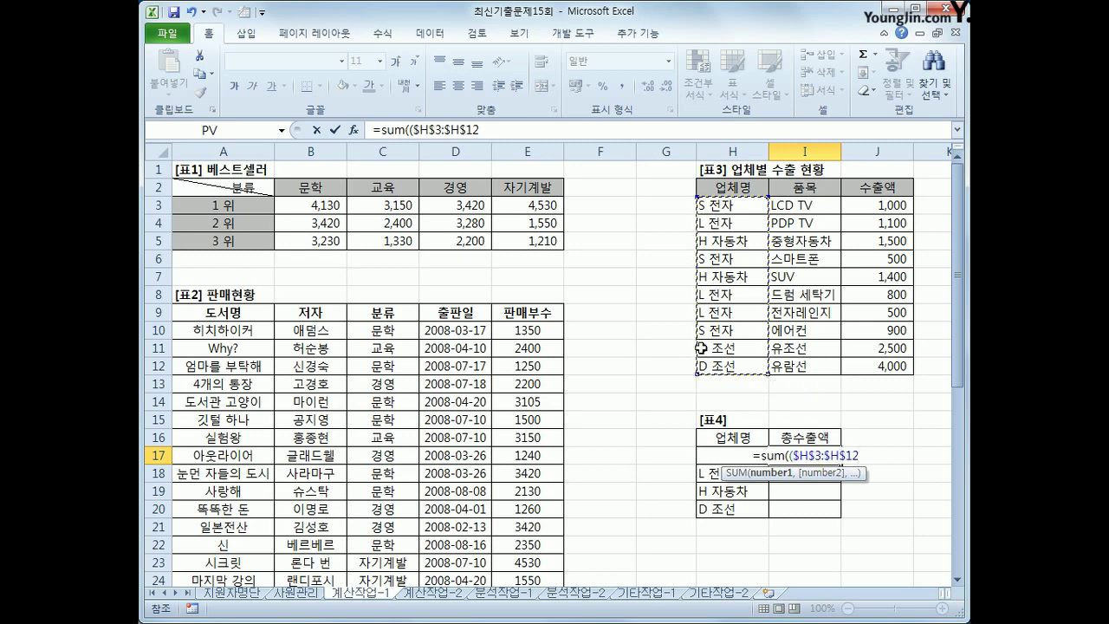
{"action": "type", "text": "="}
{"action": "key", "text": "Left"}
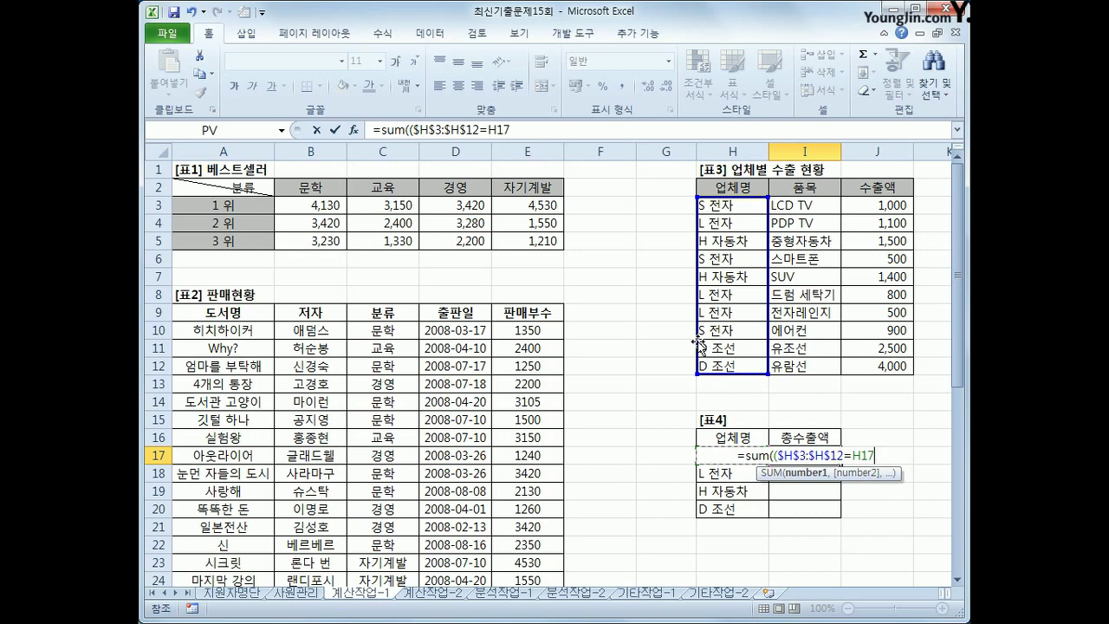
{"action": "type", "text": ")"}
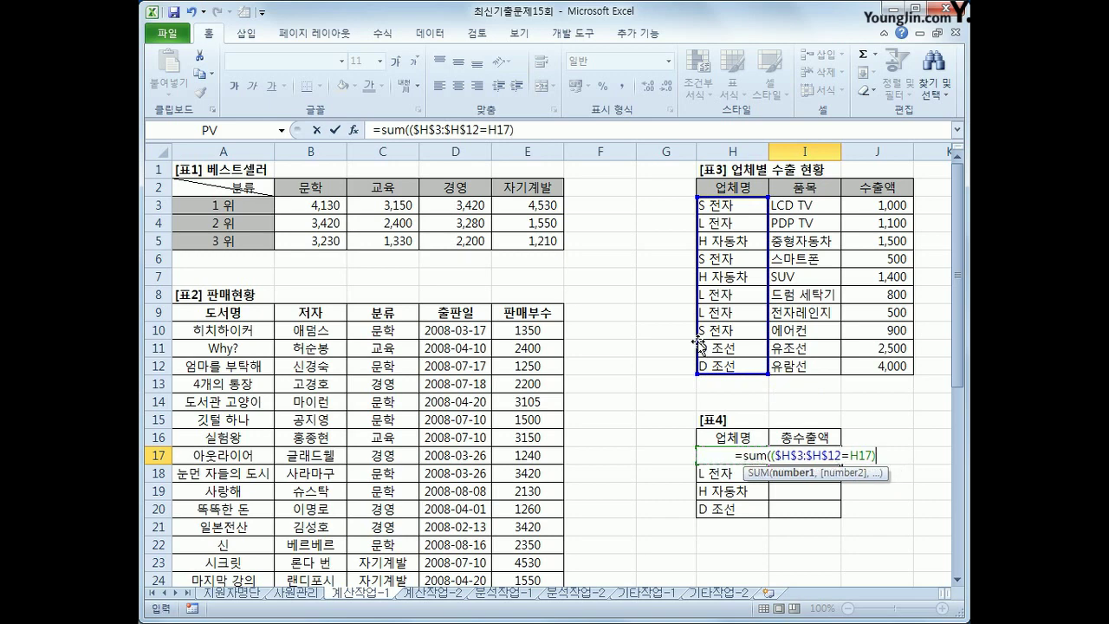
Multiply the condition by the absolute 수출액 range $J$3:$J$12, enter I17 as an array formula, and fill it down to I20
{"action": "type", "text": "*"}
{"action": "left_click_drag", "start_coordinate": [908, 205], "coordinate": [906, 376]}
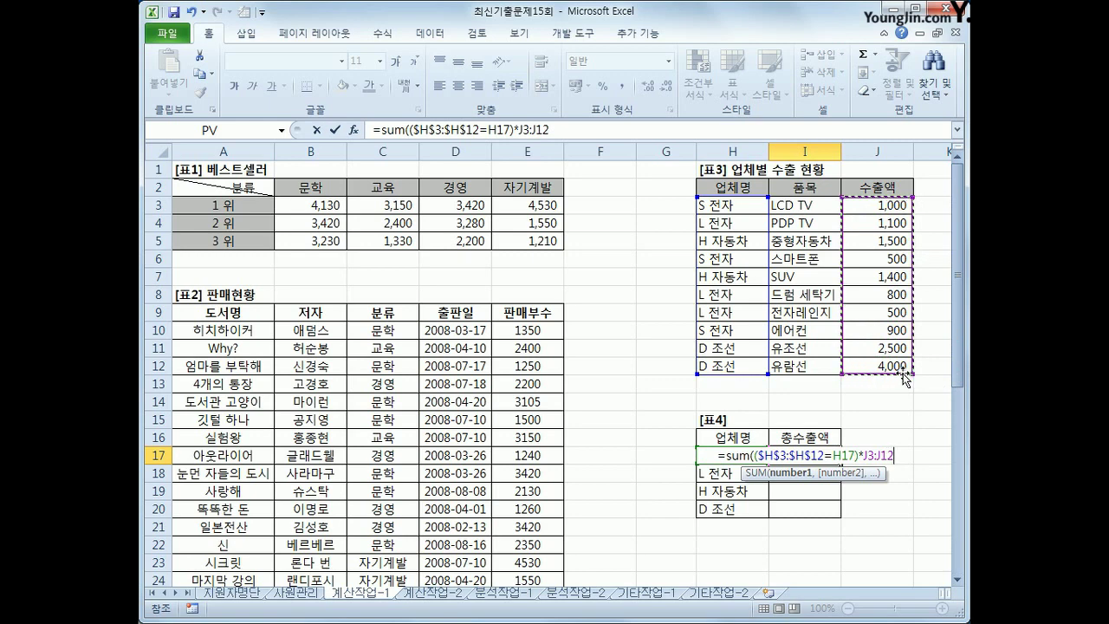
{"action": "key", "text": "F4"}
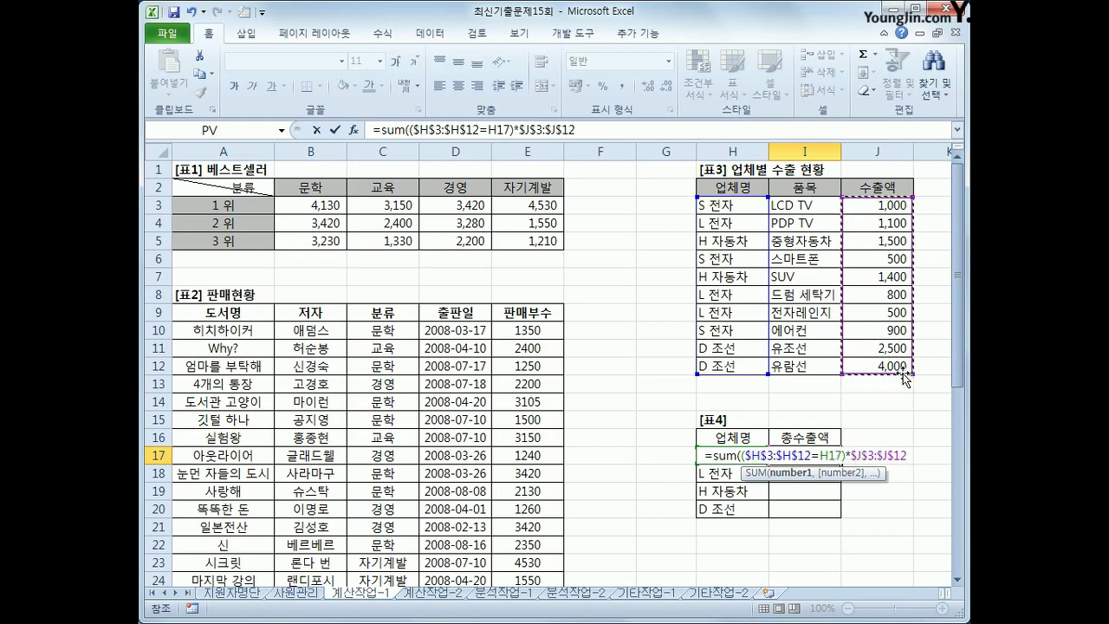
{"action": "type", "text": ")"}
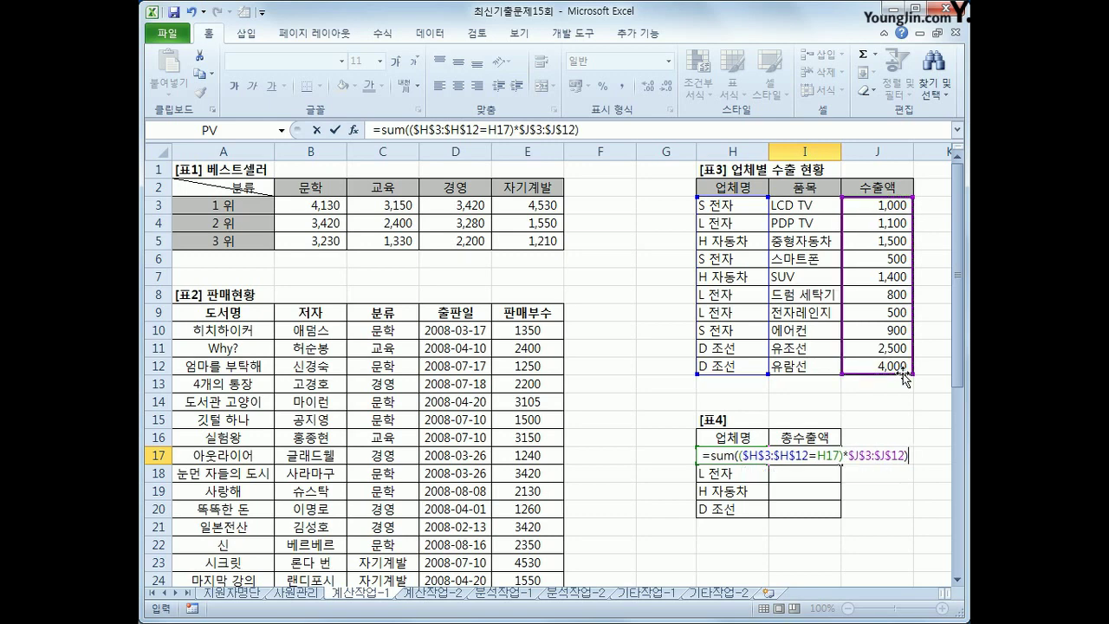
{"action": "key", "text": "ctrl+shift+Return"}
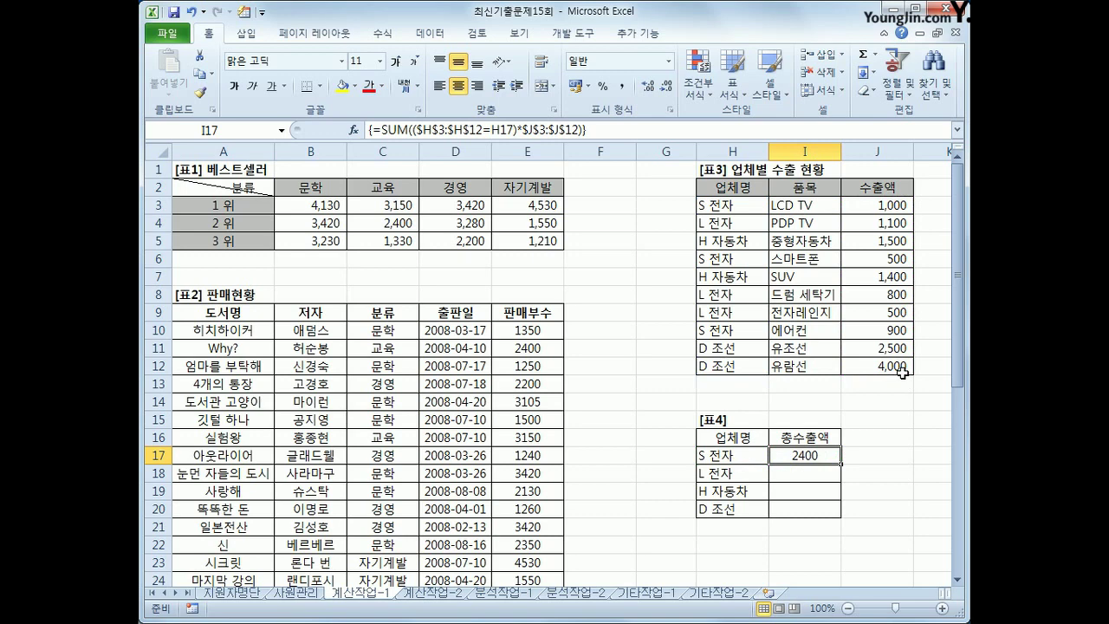
{"action": "left_click_drag", "start_coordinate": [840, 464], "coordinate": [840, 518]}
{"action": "left_click", "coordinate": [825, 508]}
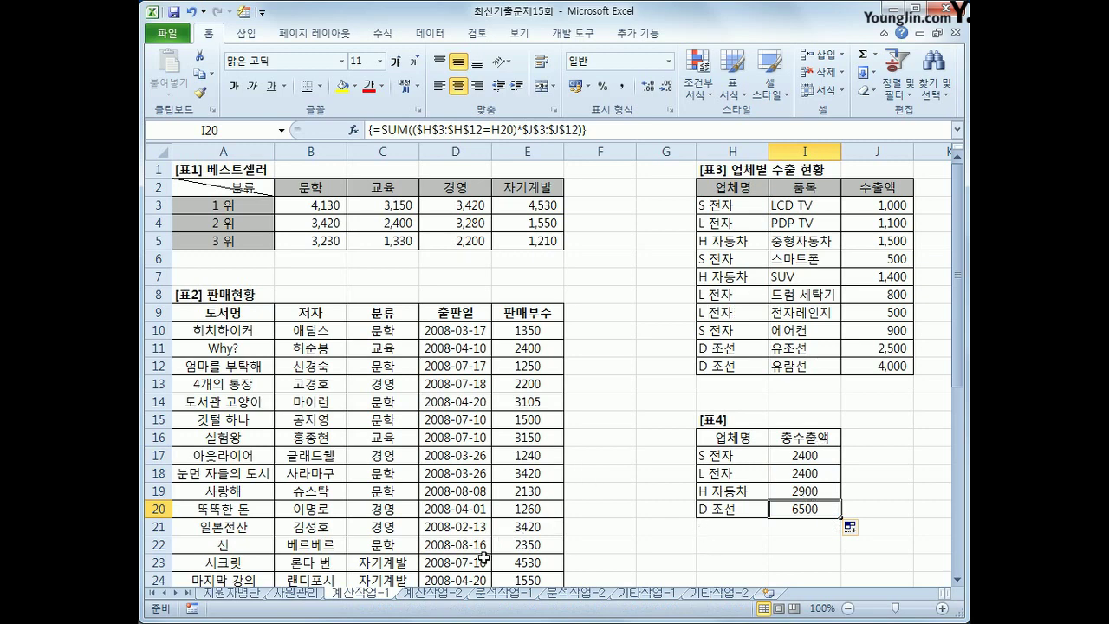
On the 계산작업-2 sheet, start a VLOOKUP formula in D35 with a MIN function as its lookup value
{"action": "left_click", "coordinate": [437, 592]}
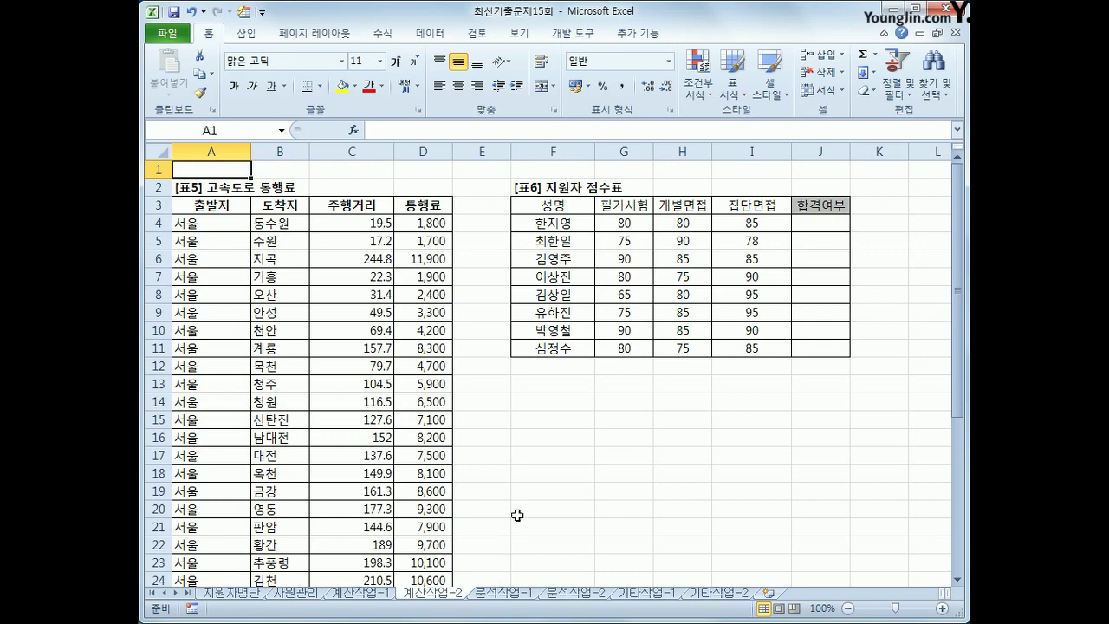
{"action": "scroll", "coordinate": [515, 512], "scroll_direction": "down", "scroll_amount": 6}
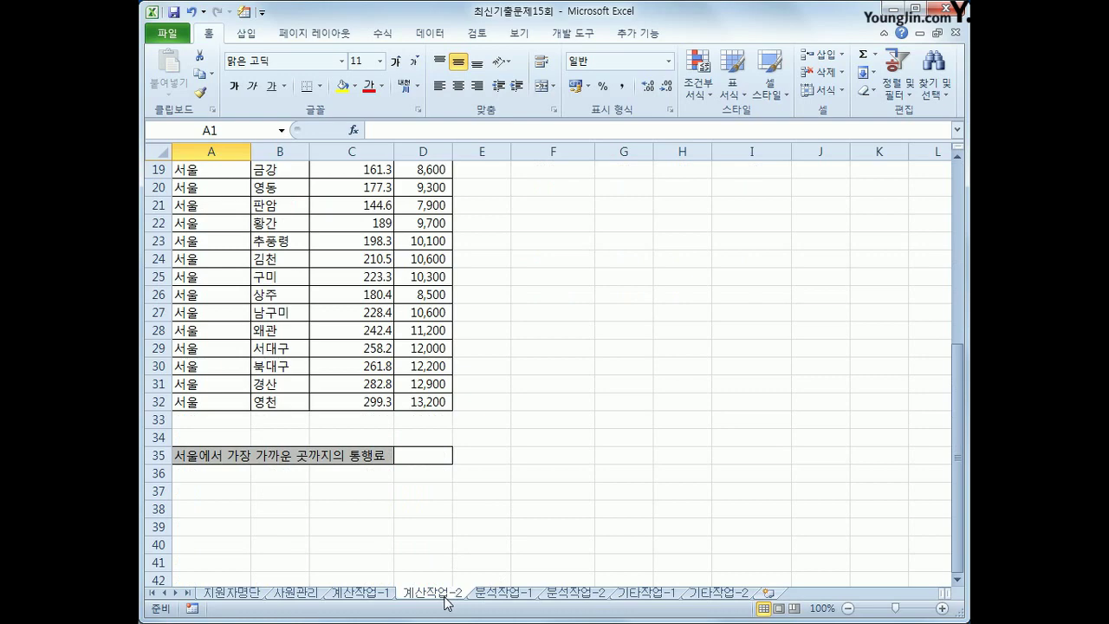
{"action": "scroll", "coordinate": [368, 414], "scroll_direction": "up", "scroll_amount": 6}
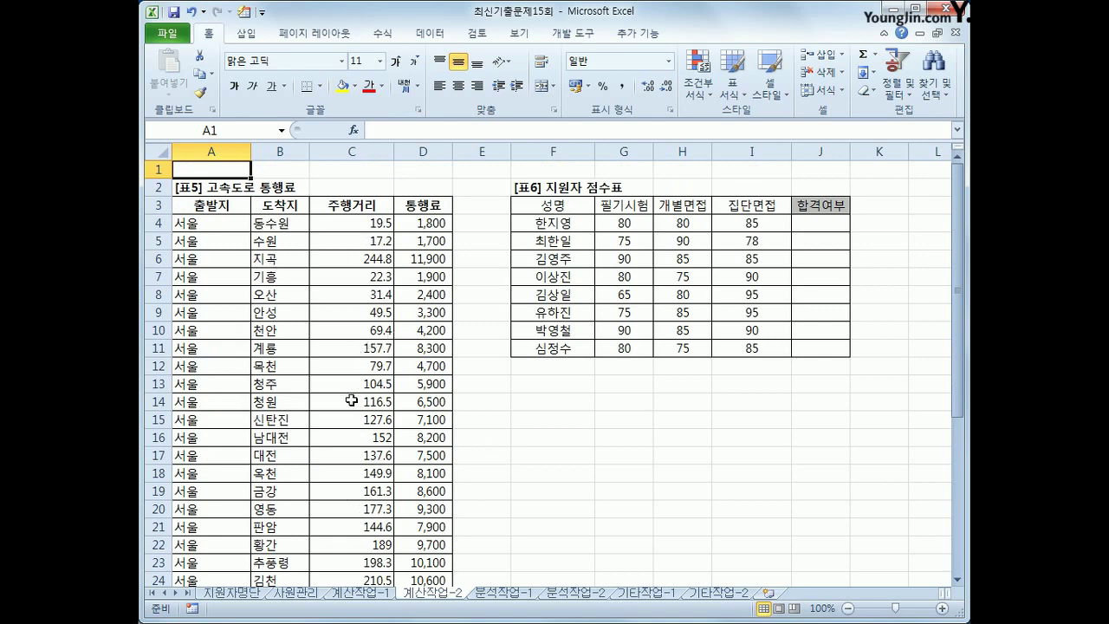
{"action": "scroll", "coordinate": [351, 400], "scroll_direction": "down", "scroll_amount": 5}
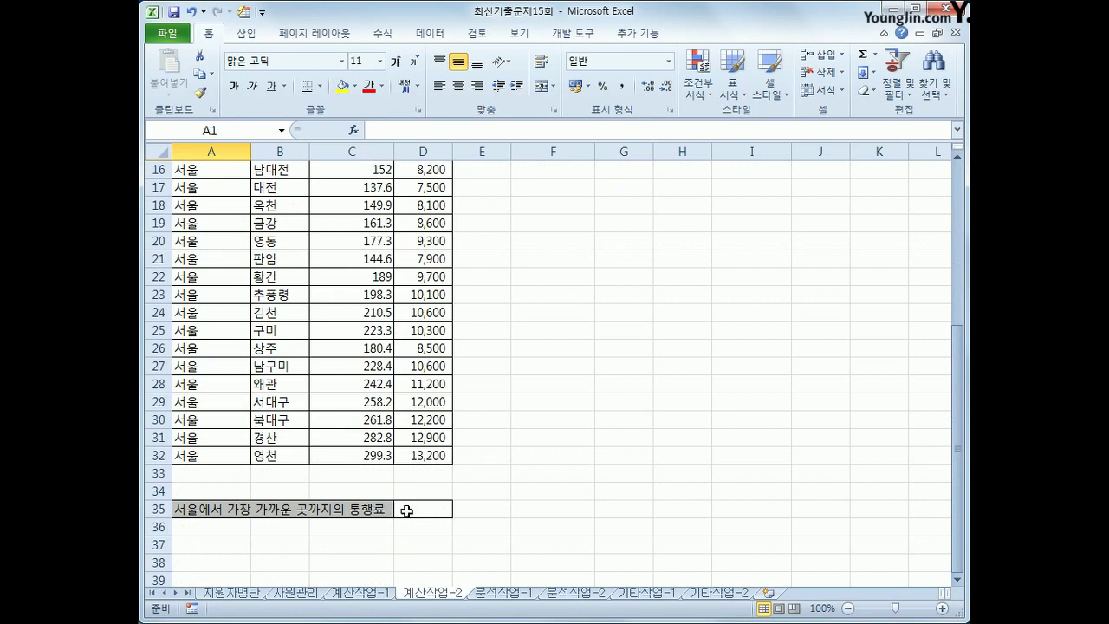
{"action": "left_click", "coordinate": [406, 510]}
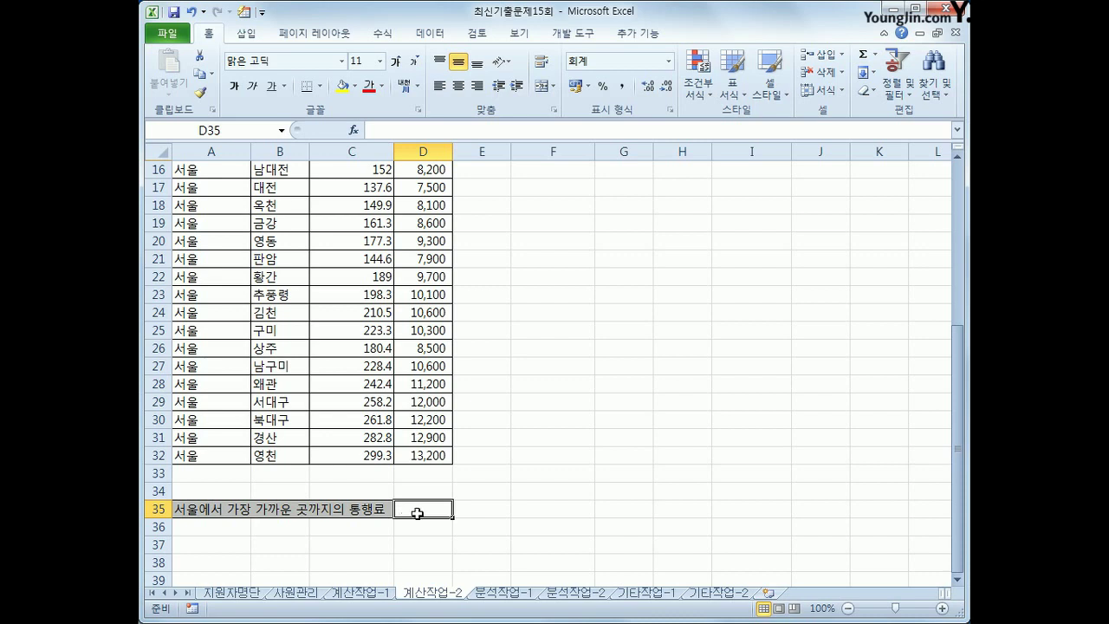
{"action": "type", "text": "=vl"}
{"action": "key", "text": "Tab"}
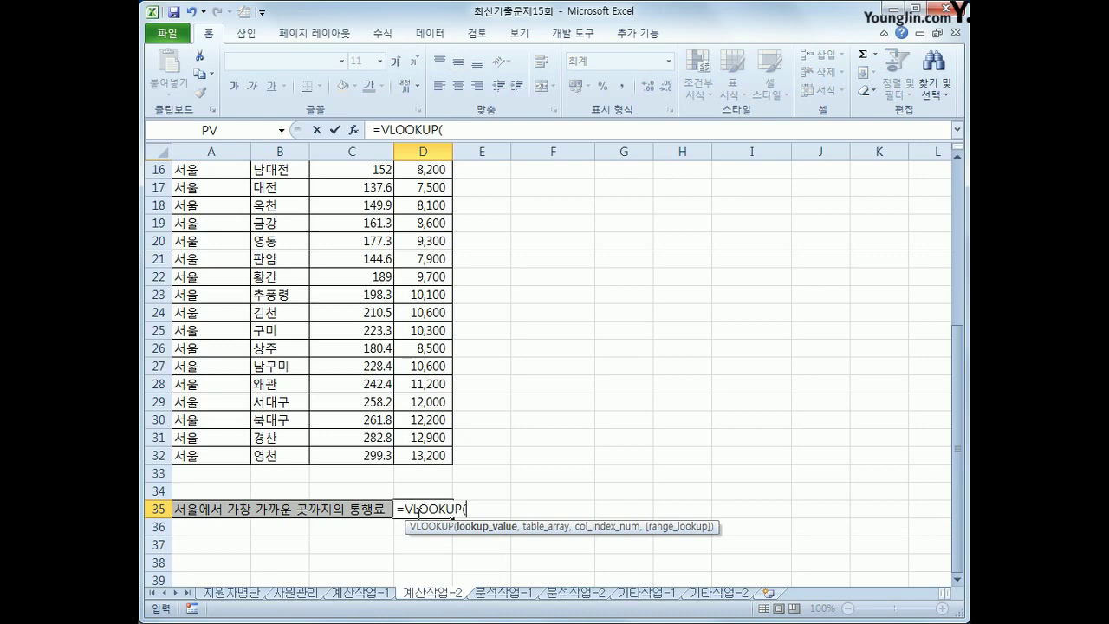
{"action": "type", "text": "min("}
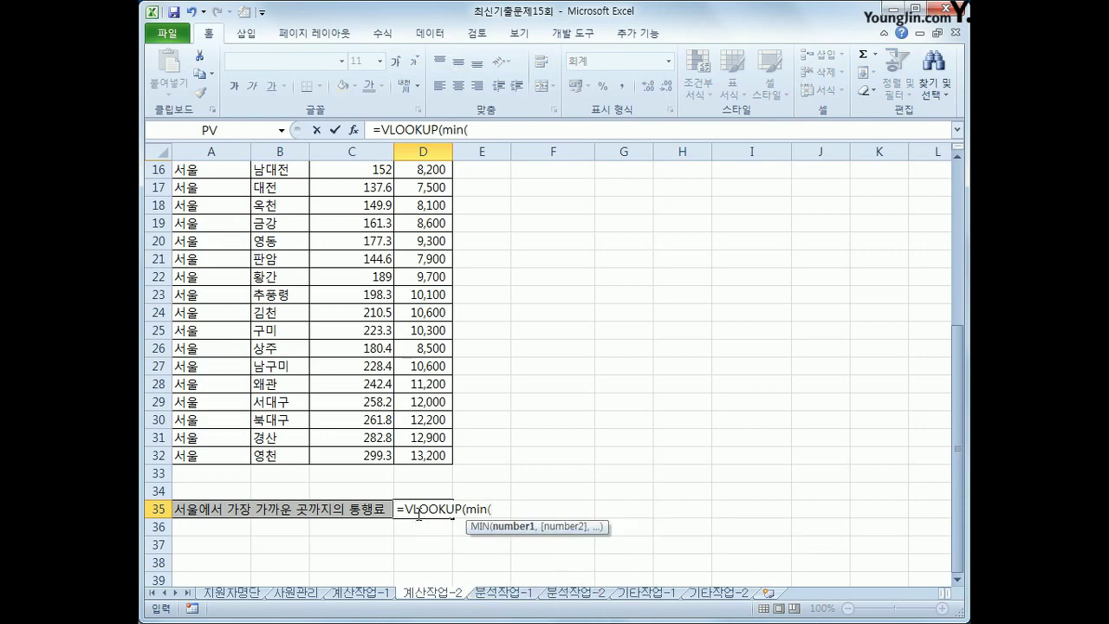
Give MIN the whole 주행거리 range C4:C32 of 표5 and close it as the finished VLOOKUP lookup value
{"action": "scroll", "coordinate": [459, 506], "scroll_direction": "up", "scroll_amount": 2}
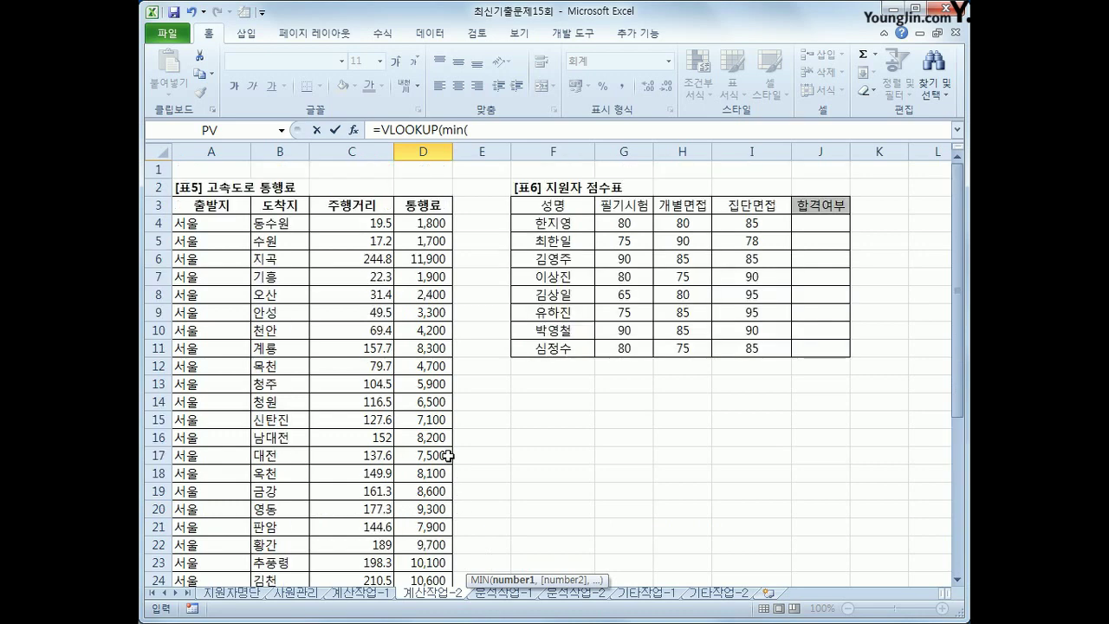
{"action": "scroll", "coordinate": [447, 456], "scroll_direction": "down", "scroll_amount": 4}
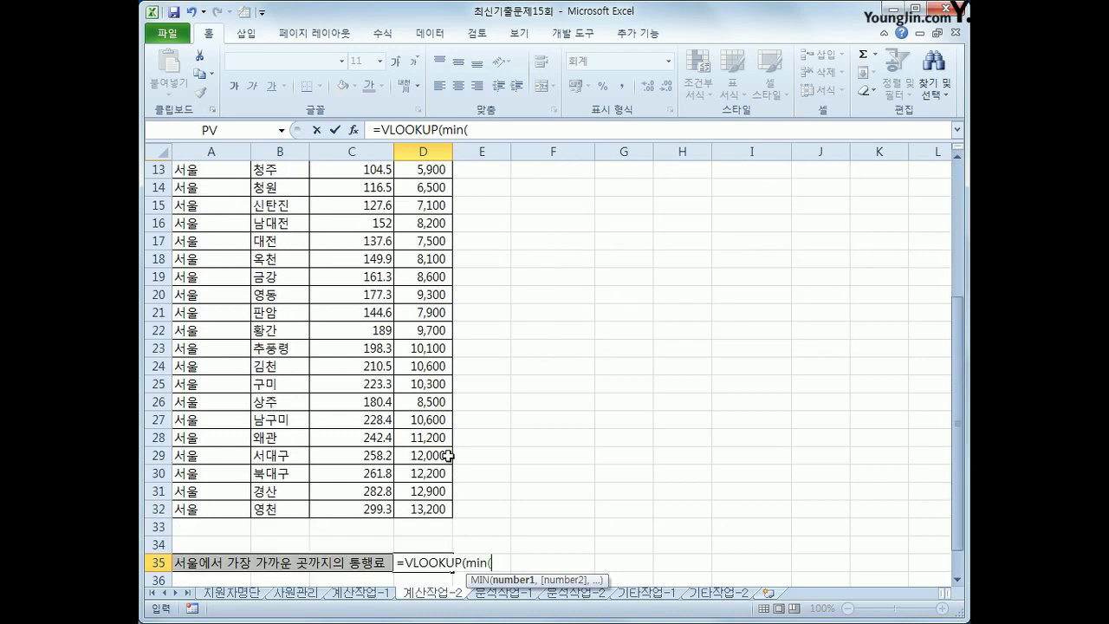
{"action": "scroll", "coordinate": [445, 456], "scroll_direction": "up", "scroll_amount": 4}
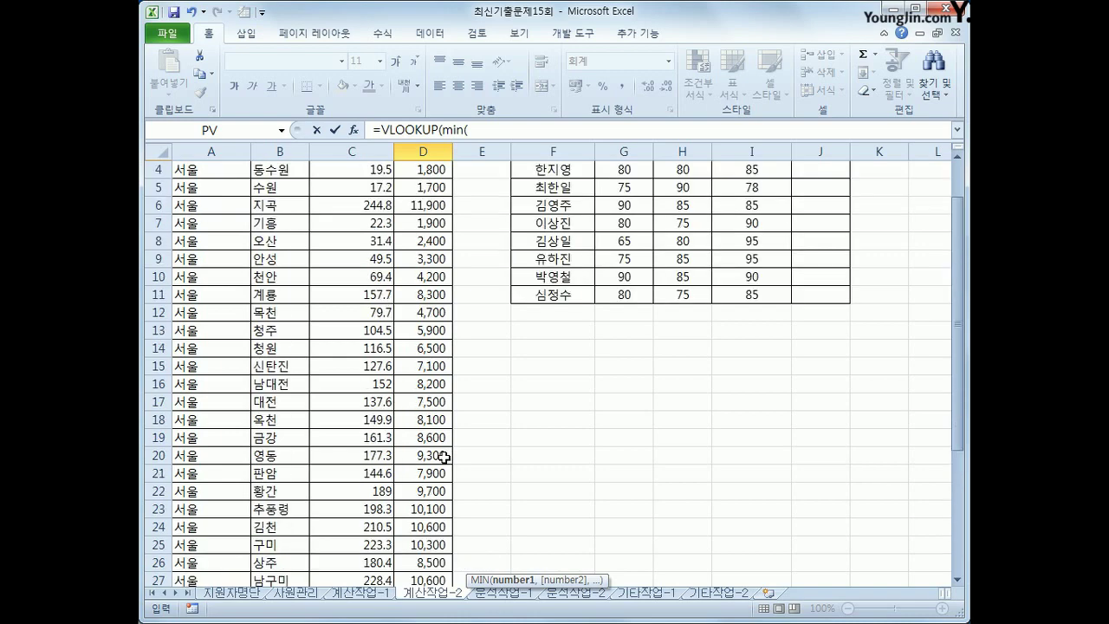
{"action": "left_click", "coordinate": [348, 229]}
{"action": "left_click_drag", "start_coordinate": [348, 229], "coordinate": [357, 556]}
{"action": "type", "text": ")"}
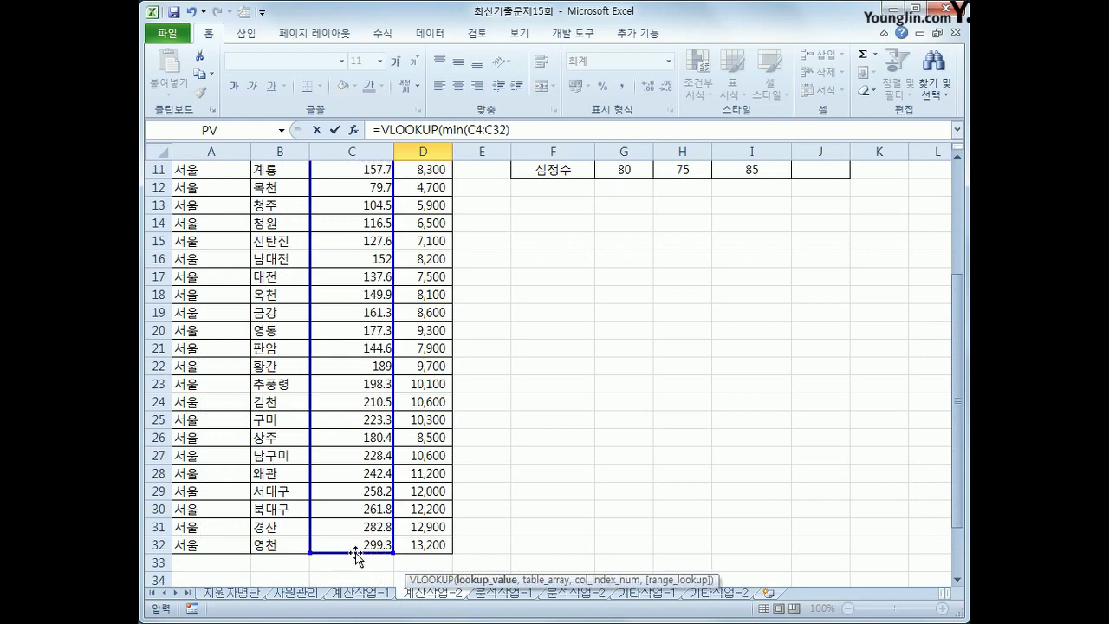
{"action": "type", "text": ","}
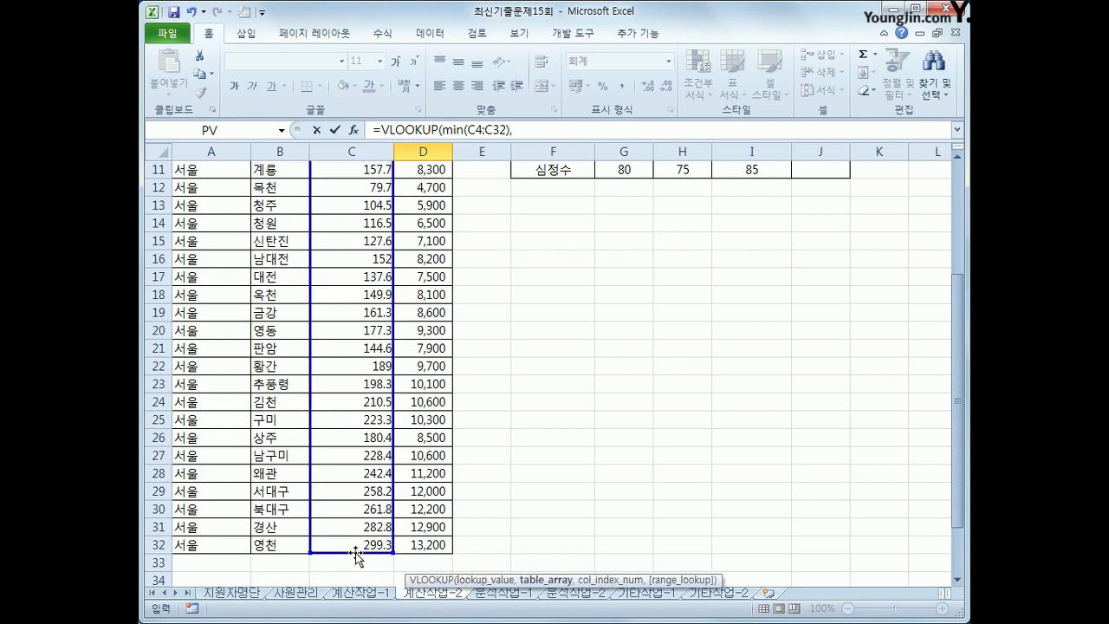
Complete the VLOOKUP with table array C4:D32, column index 2 and match type 0, and enter the formula in D35
{"action": "scroll", "coordinate": [357, 557], "scroll_direction": "up", "scroll_amount": 4}
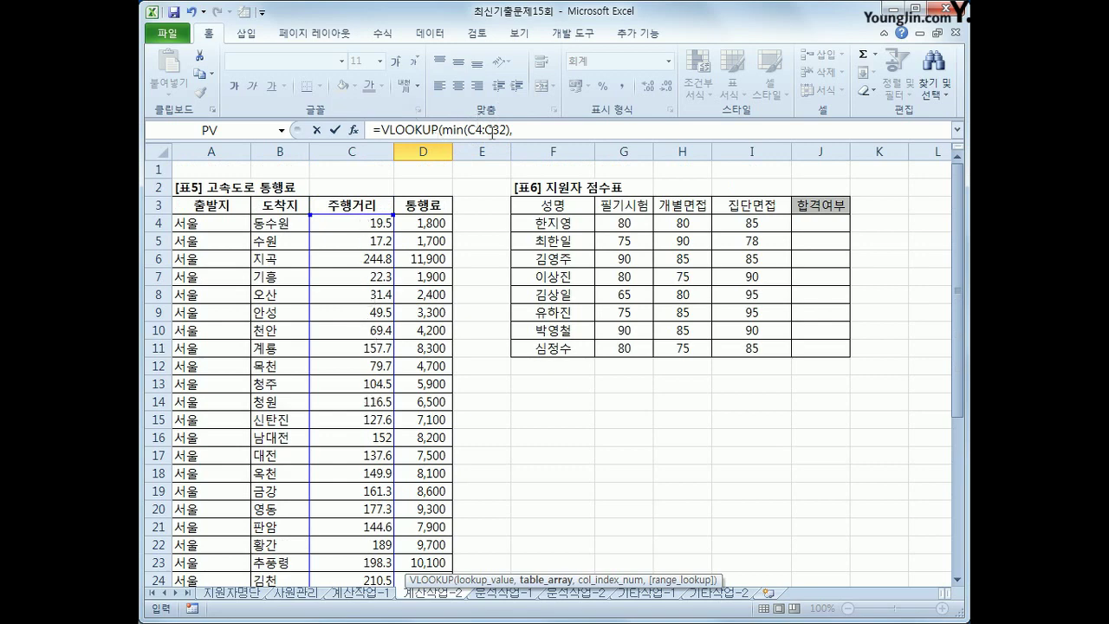
{"action": "left_click", "coordinate": [357, 223]}
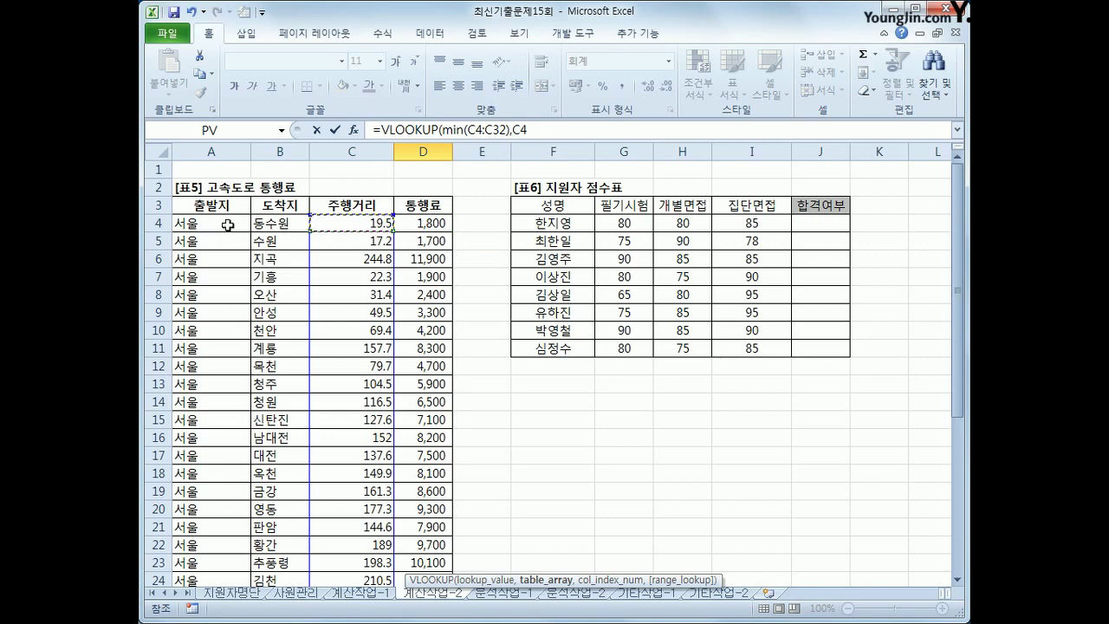
{"action": "left_click_drag", "start_coordinate": [379, 224], "coordinate": [430, 530]}
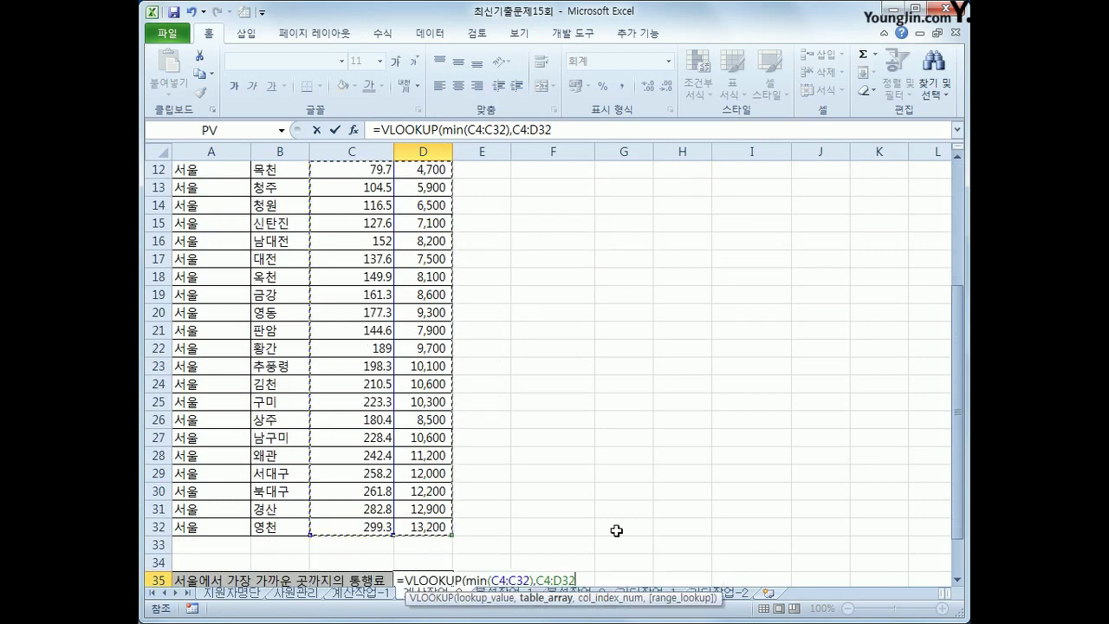
{"action": "scroll", "coordinate": [614, 529], "scroll_direction": "down", "scroll_amount": 1}
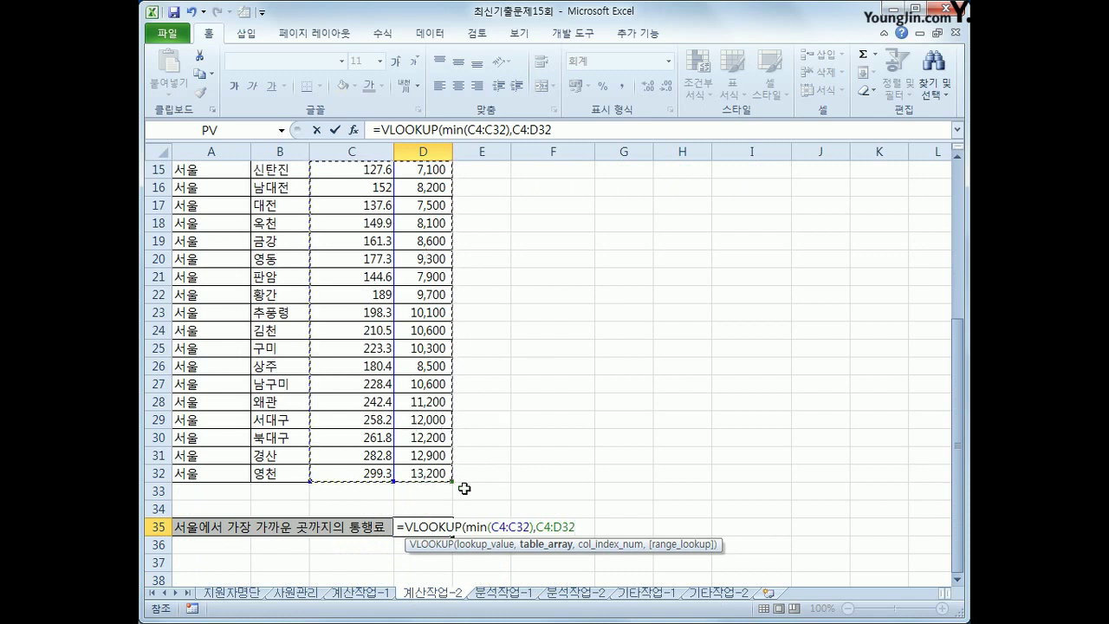
{"action": "type", "text": ","}
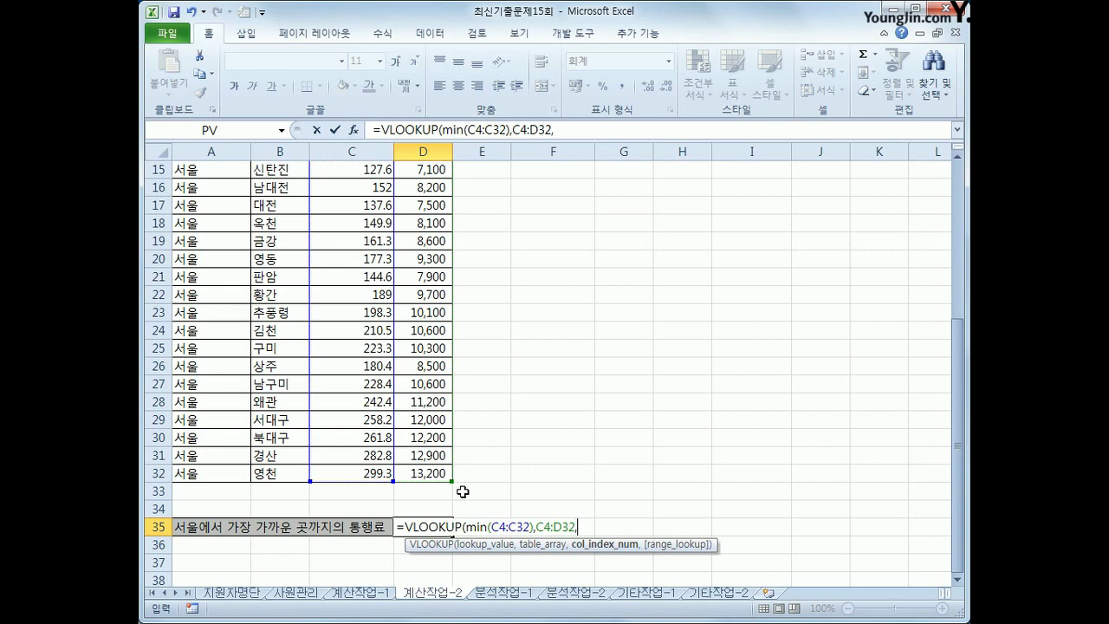
{"action": "type", "text": "2,0"}
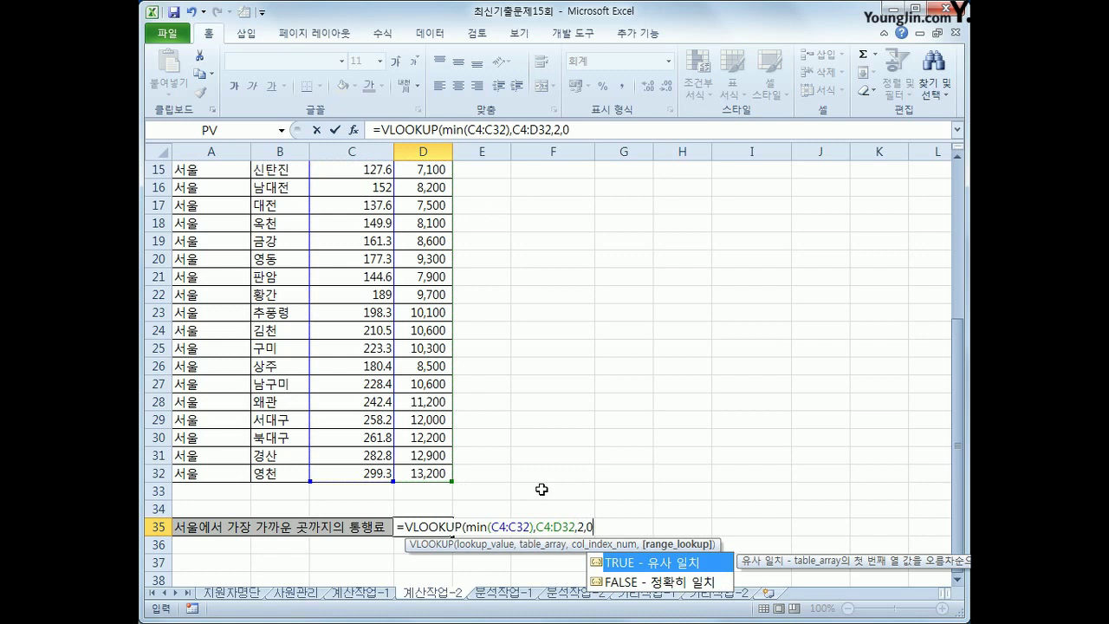
{"action": "type", "text": ")"}
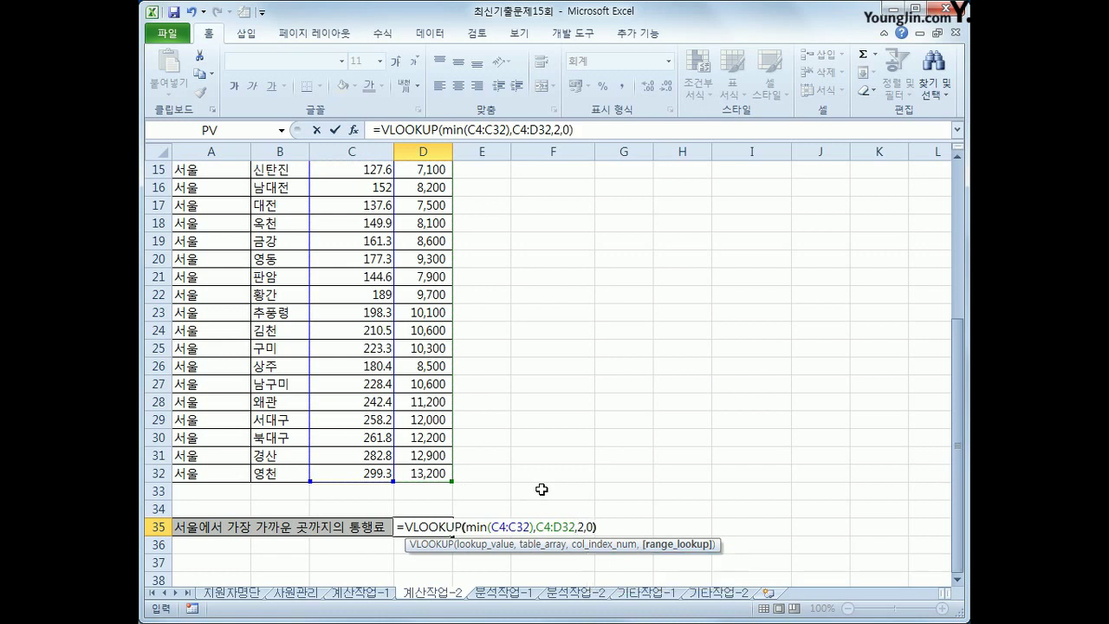
{"action": "key", "text": "Return"}
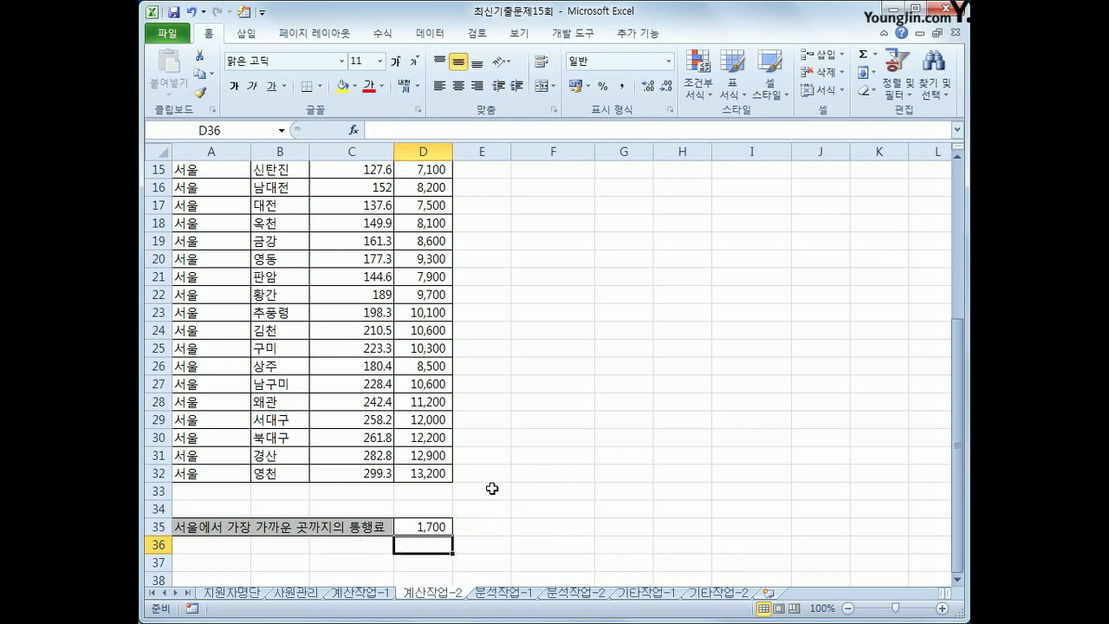
Select cell J4 of 표6, open the Visual Basic editor and insert a new code module
{"action": "scroll", "coordinate": [472, 520], "scroll_direction": "up", "scroll_amount": 3}
{"action": "scroll", "coordinate": [472, 519], "scroll_direction": "up", "scroll_amount": 2}
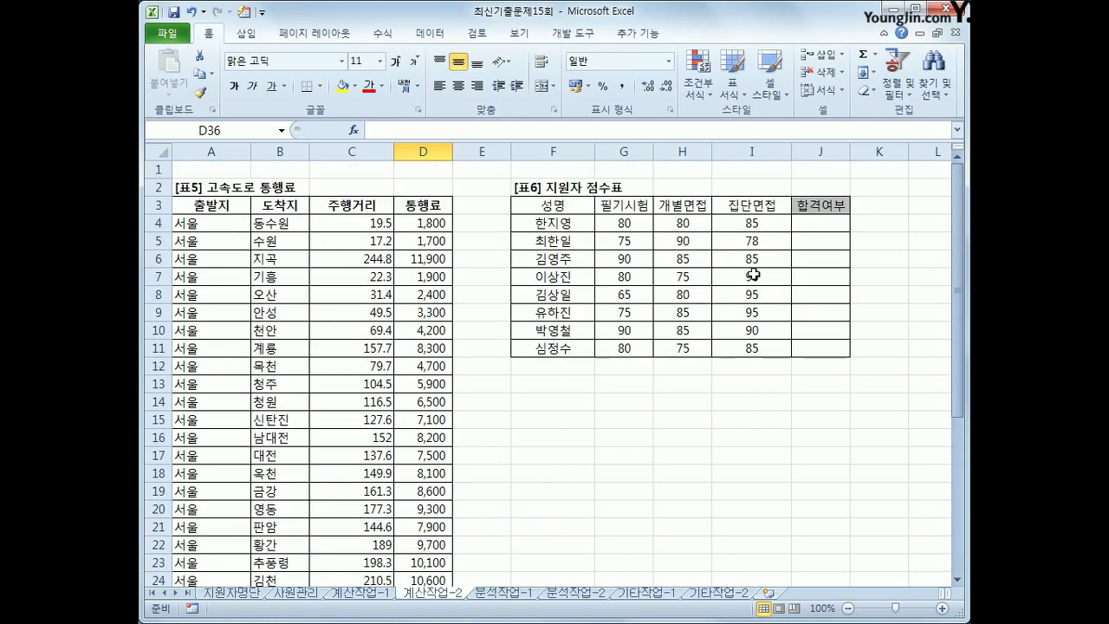
{"action": "left_click", "coordinate": [837, 223]}
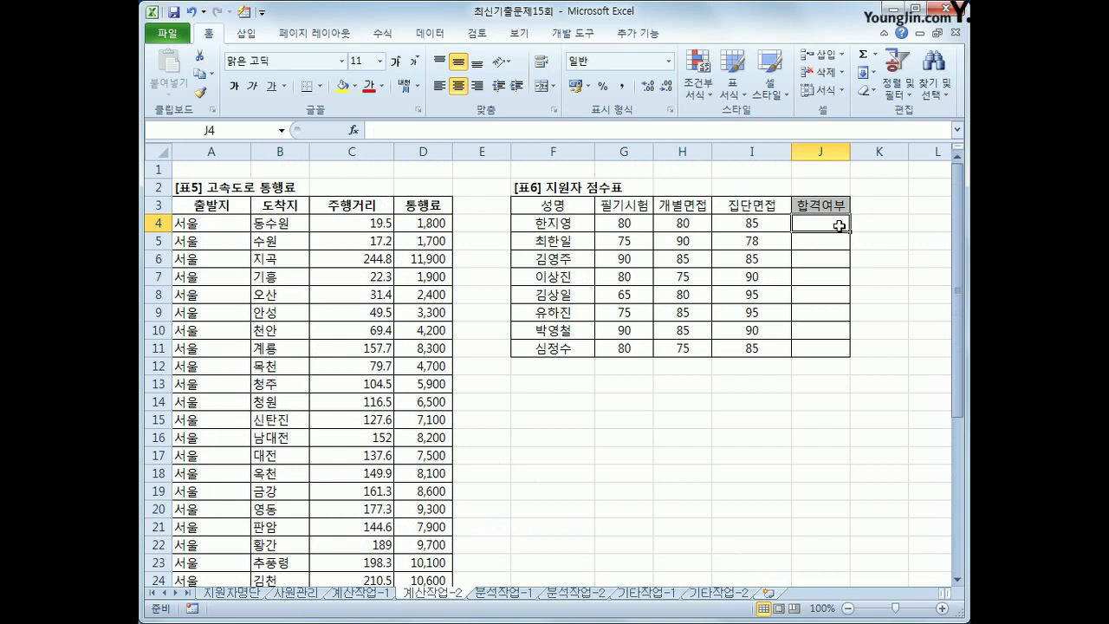
{"action": "left_click", "coordinate": [583, 34]}
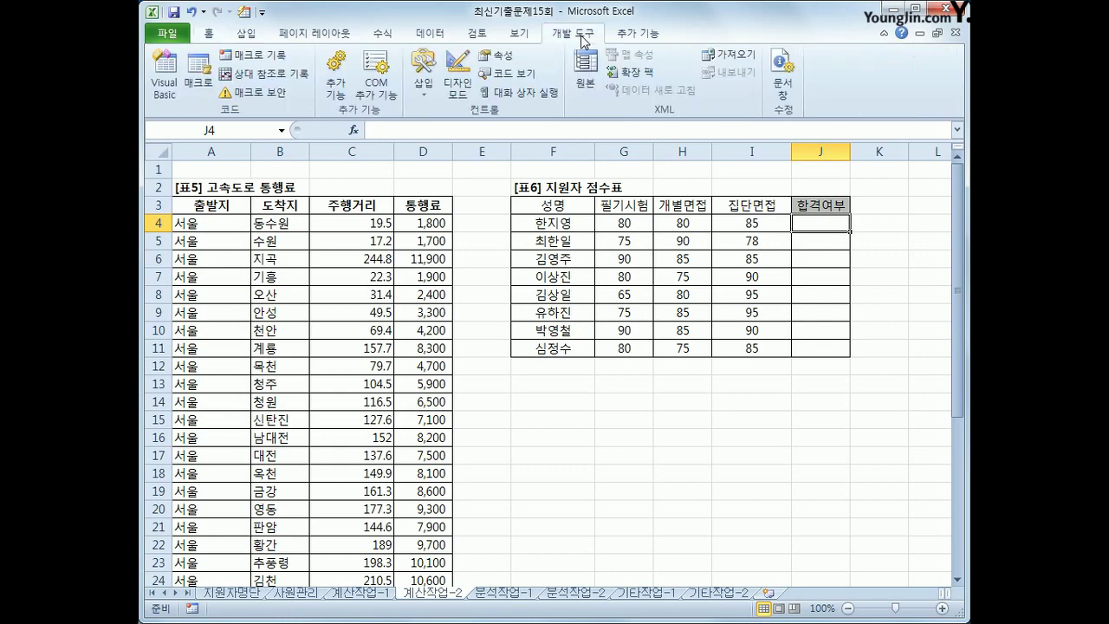
{"action": "left_click", "coordinate": [165, 76]}
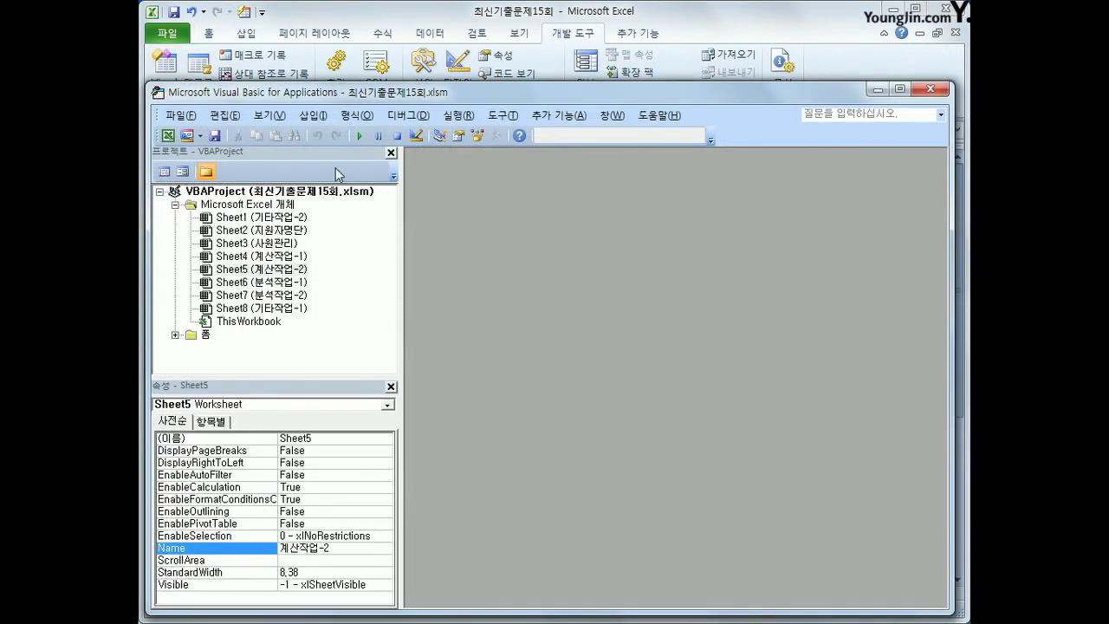
{"action": "left_click", "coordinate": [312, 115]}
{"action": "left_click", "coordinate": [373, 181]}
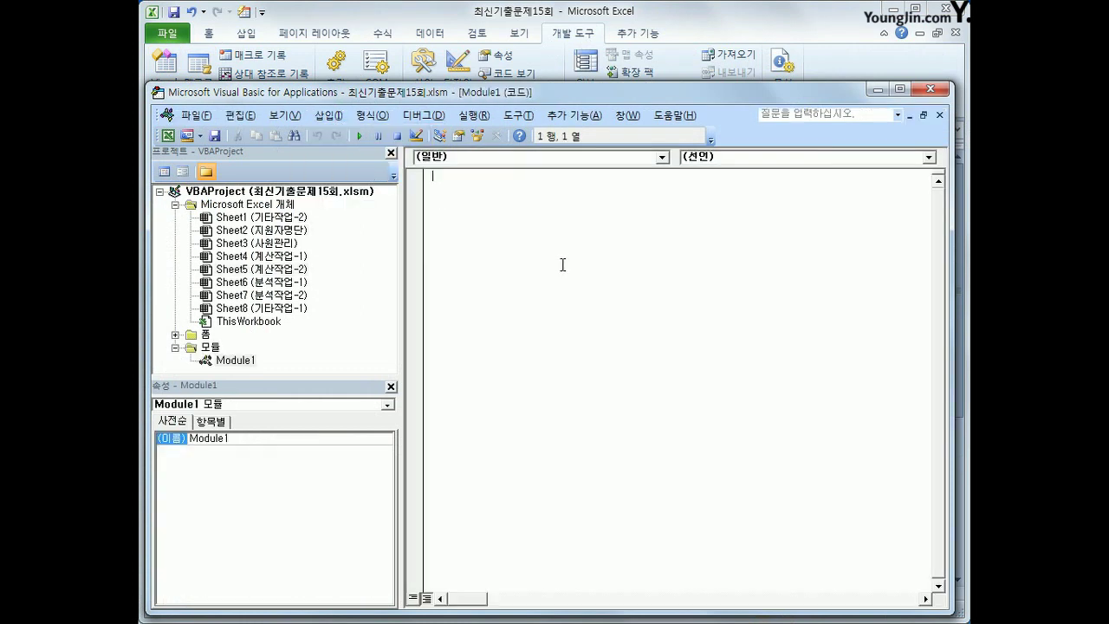
Declare the public function fn합격 with the arguments 필기시험, 개별면접 and 집단면접
{"action": "type", "text": "public function fn"}
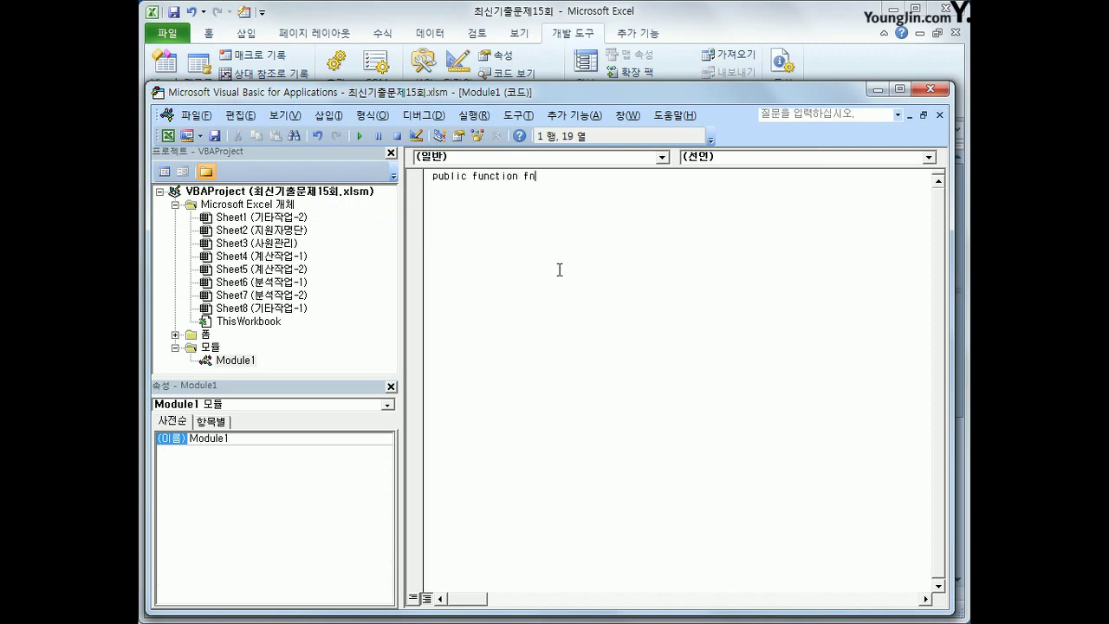
{"action": "type", "text": "합ㄱ"}
{"action": "type", "text": "("}
{"action": "type", "text": "필기시험, "}
{"action": "type", "text": "개인며"}
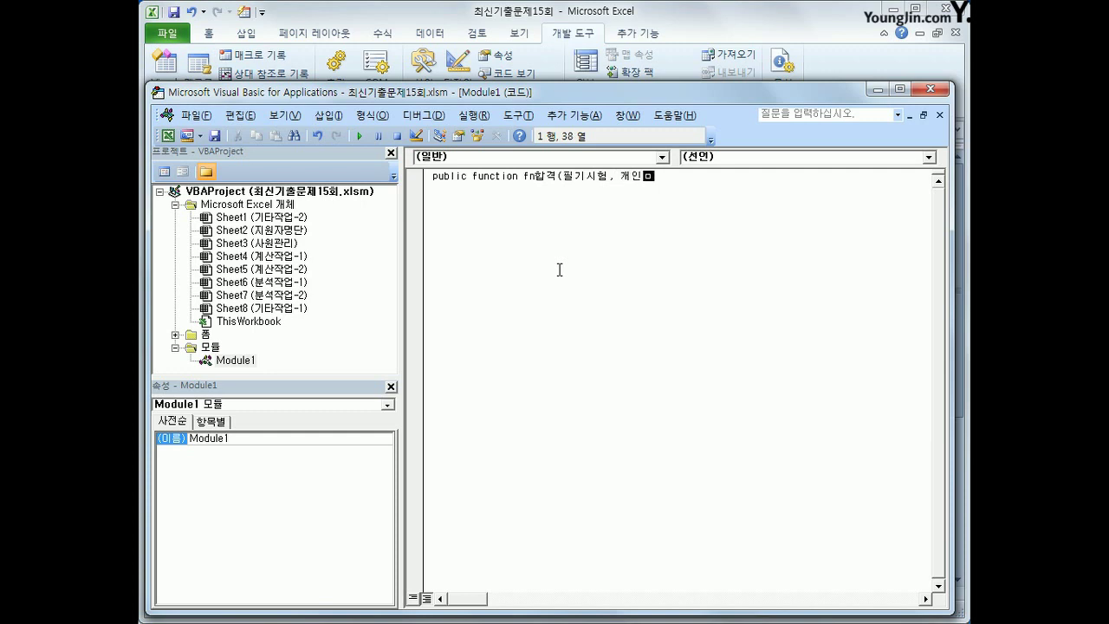
{"action": "key", "text": "BackSpace"}
{"action": "key", "text": "BackSpace"}
{"action": "type", "text": "별면접, "}
{"action": "type", "text": "지"}
{"action": "type", "text": "단면접)"}
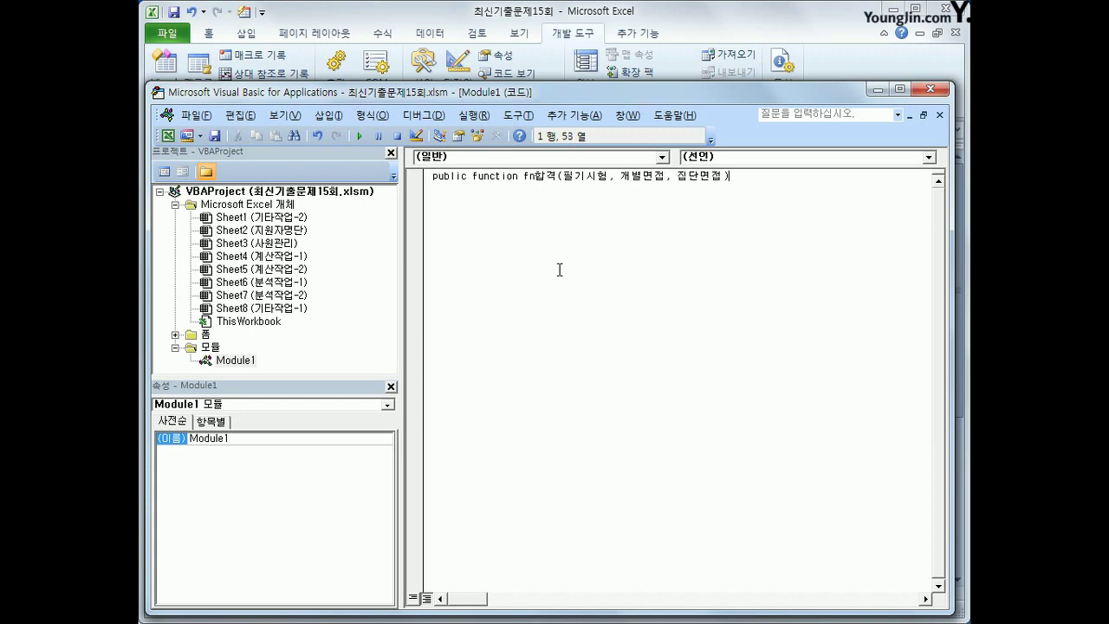
{"action": "key", "text": "Return"}
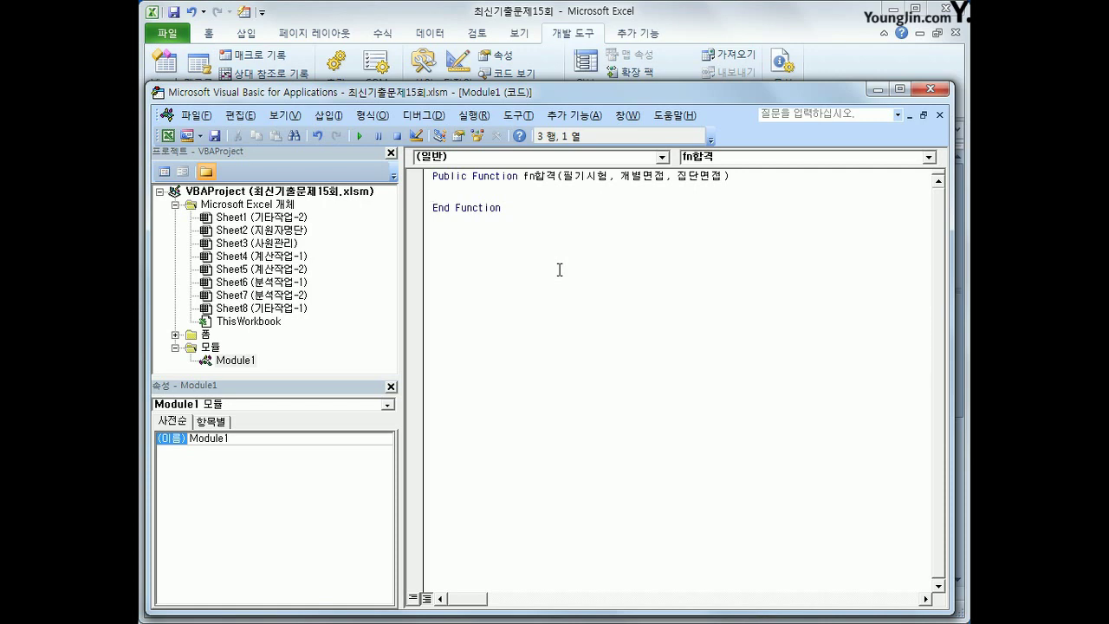
In the fn합격 function body, assign 면접점수 the value (개별면접 + 집단면접) / 2
{"action": "key", "text": "Tab"}
{"action": "type", "text": "면접점수 = (개별면접 +"}
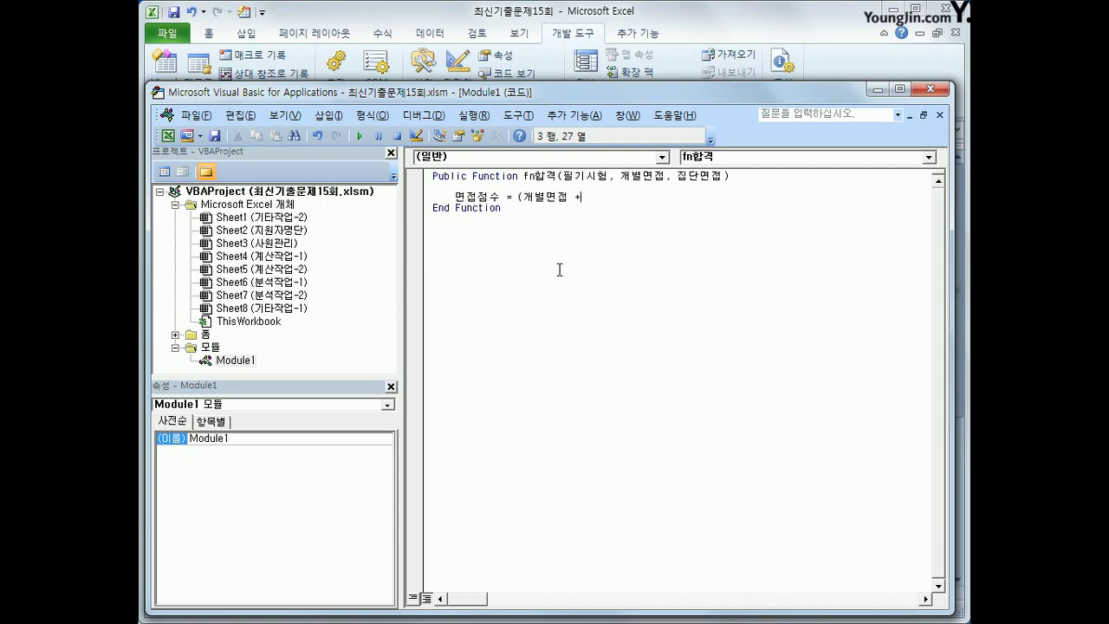
{"action": "type", "text": " 집단며접) /2"}
{"action": "key", "text": "Return"}
{"action": "key", "text": "Return"}
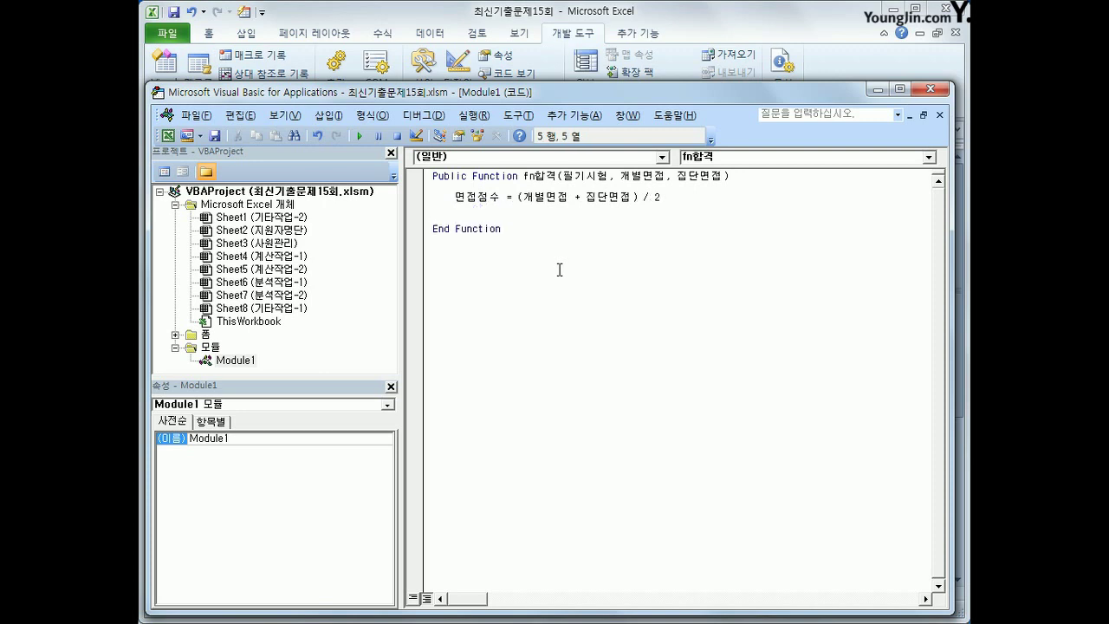
Start an If block with the condition 필기시험 >= 80 And 면접점수 >= 80 Then
{"action": "type", "text": "if 필기시"}
{"action": "type", "text": "험 >= 80"}
{"action": "type", "text": " and "}
{"action": "type", "text": "면접점"}
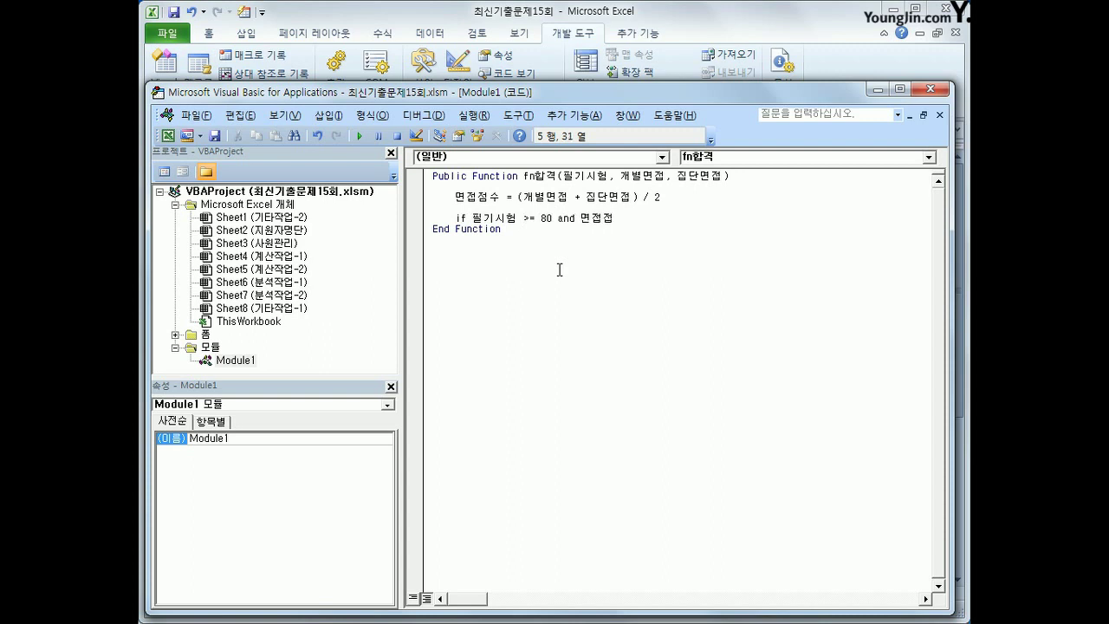
{"action": "type", "text": "수 >=80 Then"}
{"action": "key", "text": "Return"}
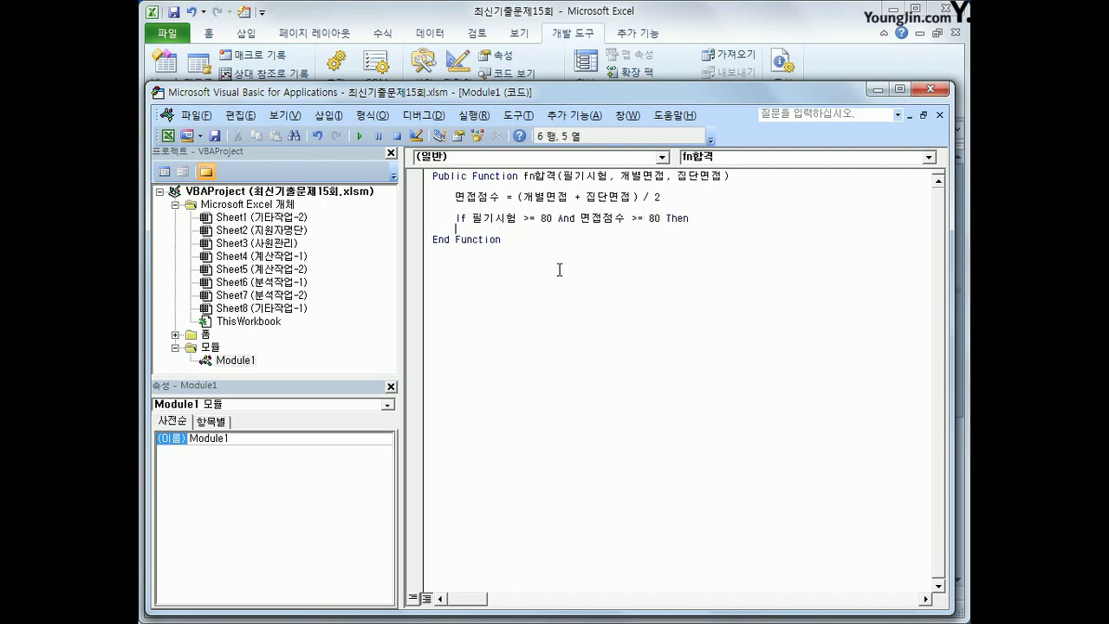
Inside the If branch, indent a line that makes fn합격 return "합격"
{"action": "key", "text": "Tab"}
{"action": "type", "text": "fn"}
{"action": "type", "text": "합격 = \""}
{"action": "type", "text": "gkq"}
{"action": "key", "text": "BackSpace"}
{"action": "key", "text": "BackSpace"}
{"action": "key", "text": "BackSpace"}
{"action": "key", "text": "Hangul"}
{"action": "type", "text": "합격"}
{"action": "key", "text": "Return"}
Add an Else branch that makes fn합격 return "불합격"
{"action": "key", "text": "BackSpace"}
{"action": "key", "text": "Hangul"}
{"action": "type", "text": "el"}
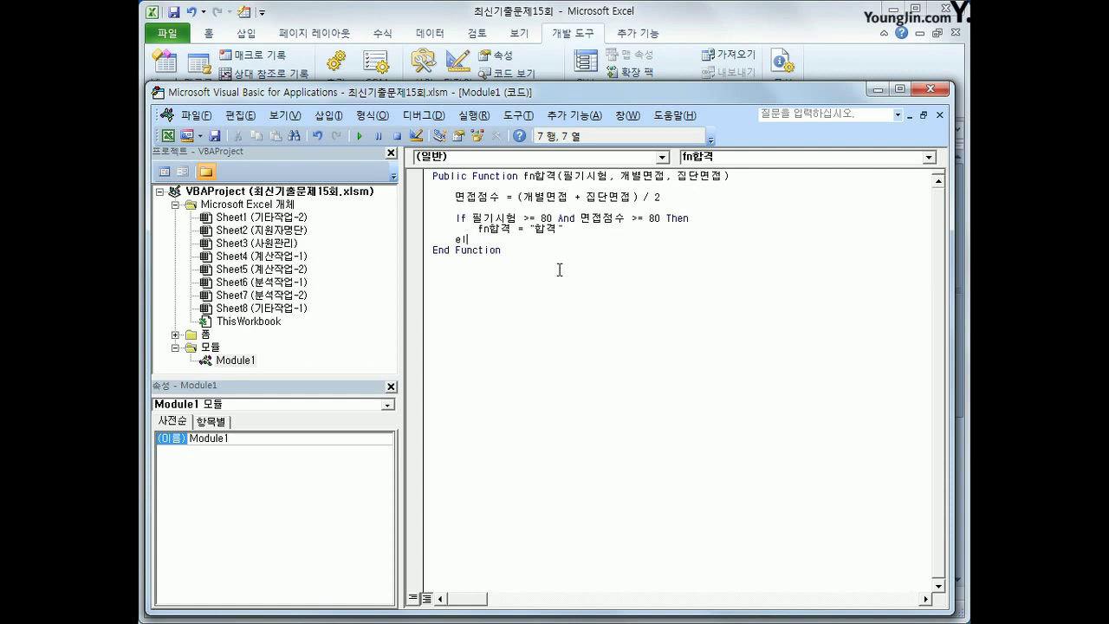
{"action": "type", "text": "se"}
{"action": "key", "text": "Return"}
{"action": "key", "text": "Tab"}
{"action": "type", "text": "fn"}
{"action": "key", "text": "Hangul"}
{"action": "type", "text": "합"}
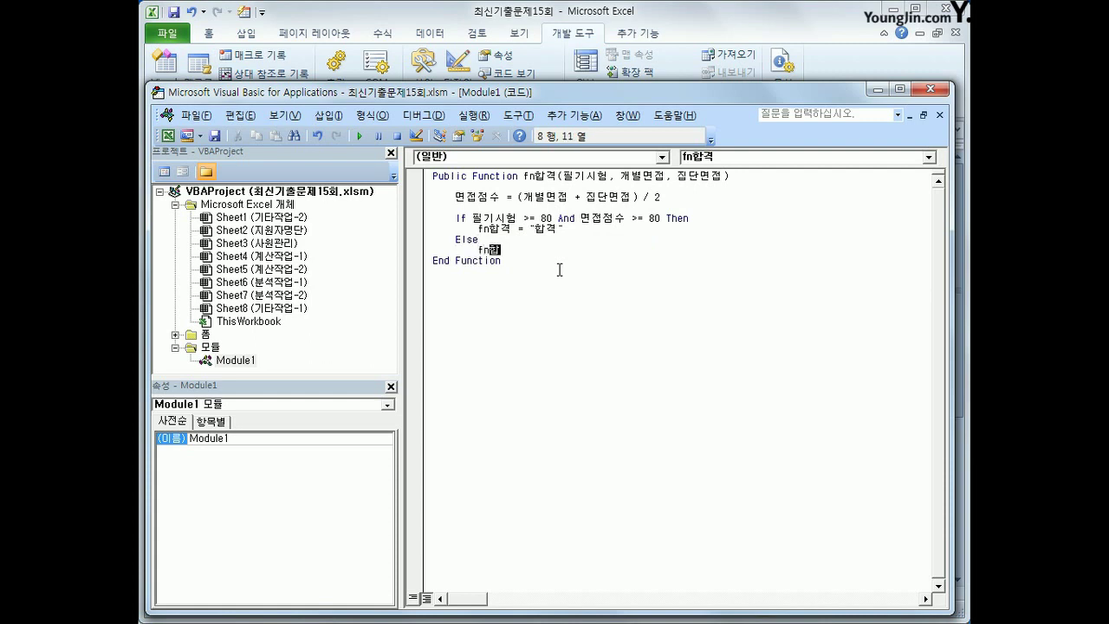
{"action": "type", "text": "격 = \""}
{"action": "type", "text": "qnf"}
{"action": "key", "text": "BackSpace"}
{"action": "key", "text": "BackSpace"}
{"action": "key", "text": "BackSpace"}
{"action": "key", "text": "Hangul"}
{"action": "type", "text": "ㅂㅜㄹ합격\""}
{"action": "key", "text": "Return"}
{"action": "key", "text": "BackSpace"}
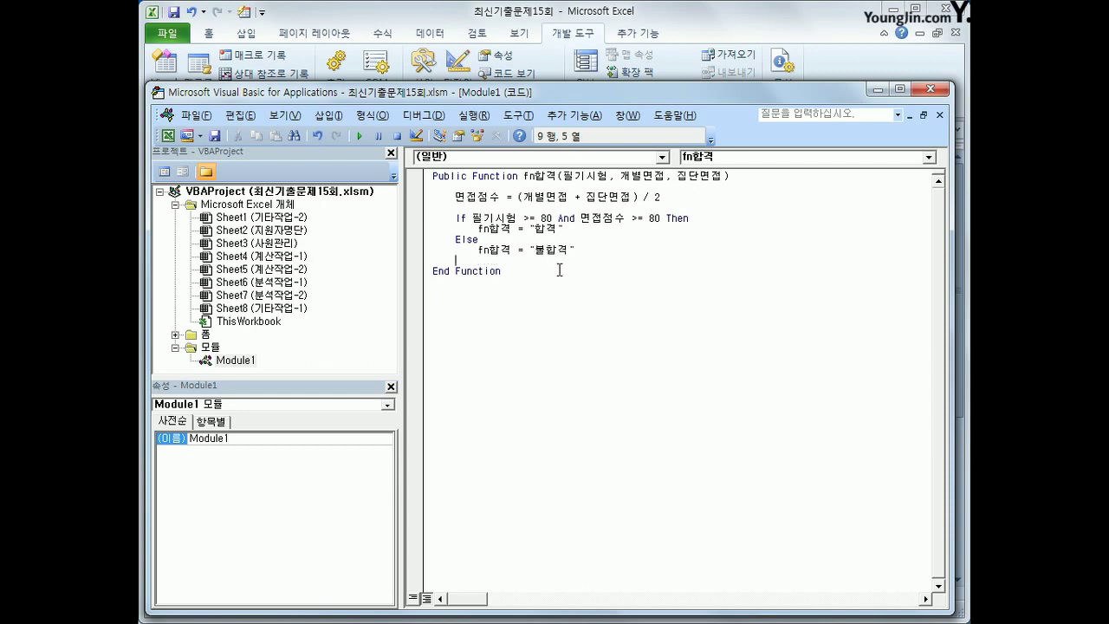
Finish the conditional with End If and close the Visual Basic editor to return to the worksheet
{"action": "type", "text": "End If"}
{"action": "key", "text": "Return"}
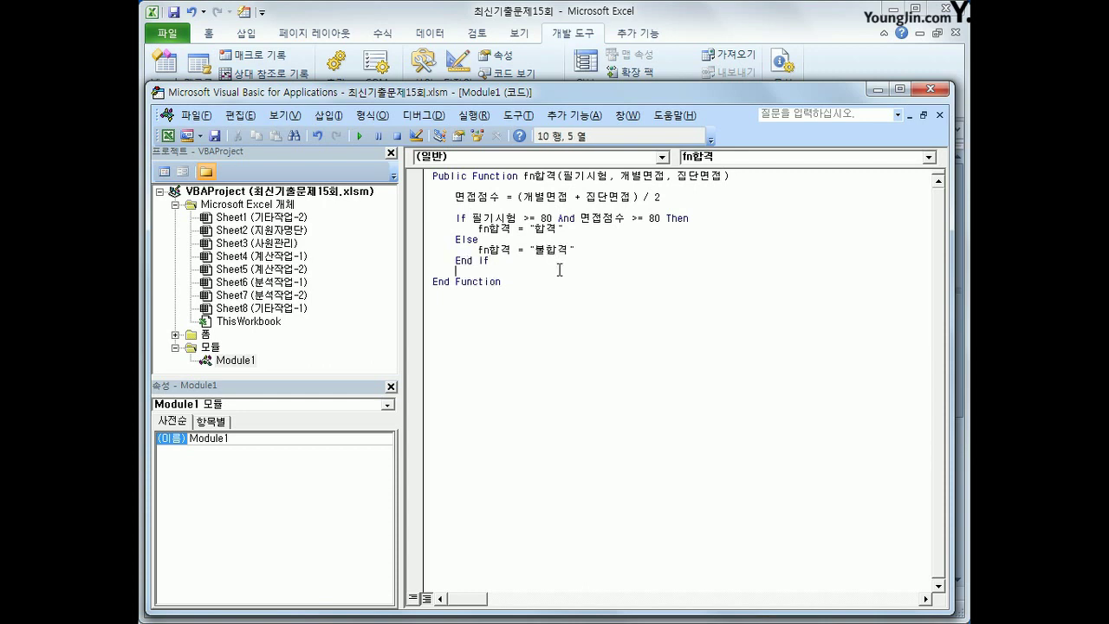
{"action": "key", "text": "Up"}
{"action": "key", "text": "Up"}
{"action": "key", "text": "Up"}
{"action": "key", "text": "Up"}
{"action": "key", "text": "Up"}
{"action": "key", "text": "Up"}
{"action": "key", "text": "Up"}
{"action": "key", "text": "Up"}
{"action": "key", "text": "Up"}
{"action": "left_click", "coordinate": [929, 88]}
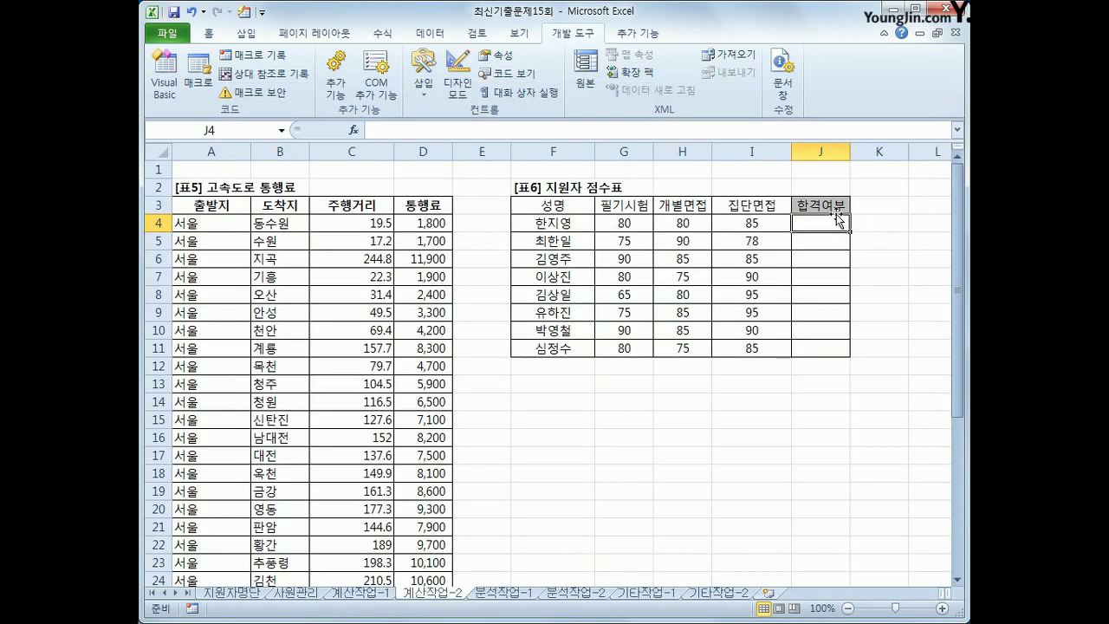
Insert the function fn합격 from the 사용자 정의 category into cell J4
{"action": "left_click", "coordinate": [356, 131]}
{"action": "left_click", "coordinate": [581, 314]}
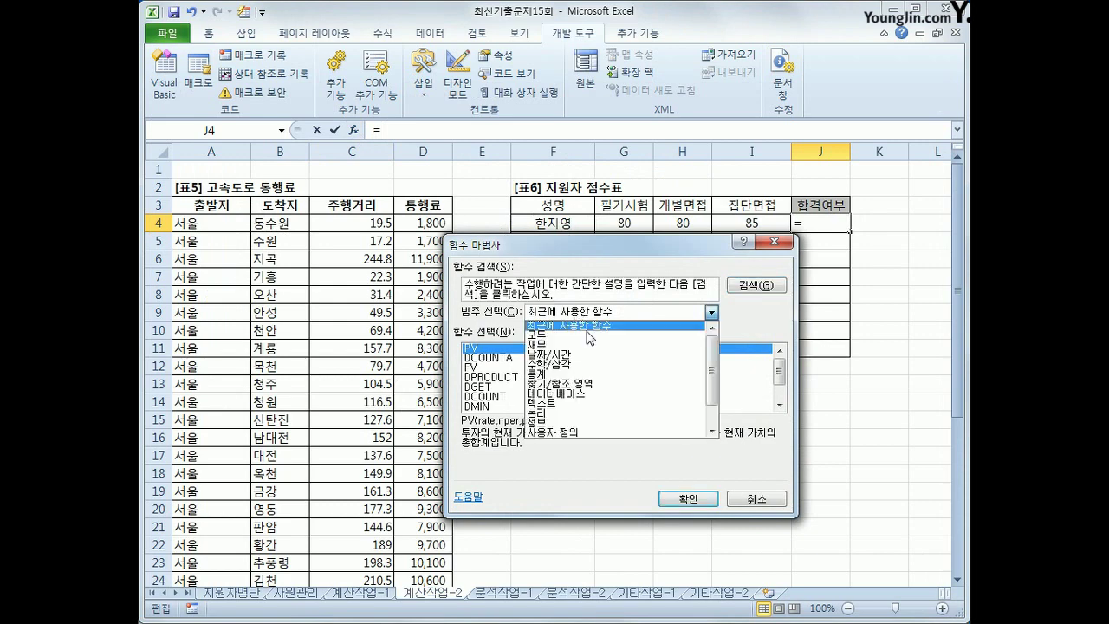
{"action": "left_click", "coordinate": [586, 434]}
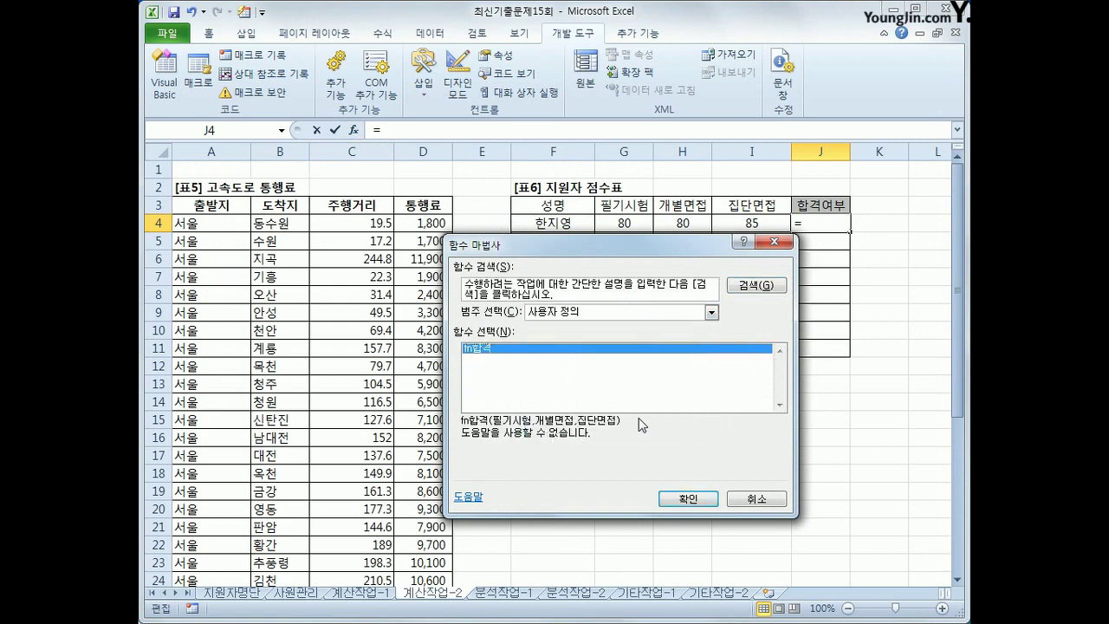
{"action": "left_click", "coordinate": [674, 499]}
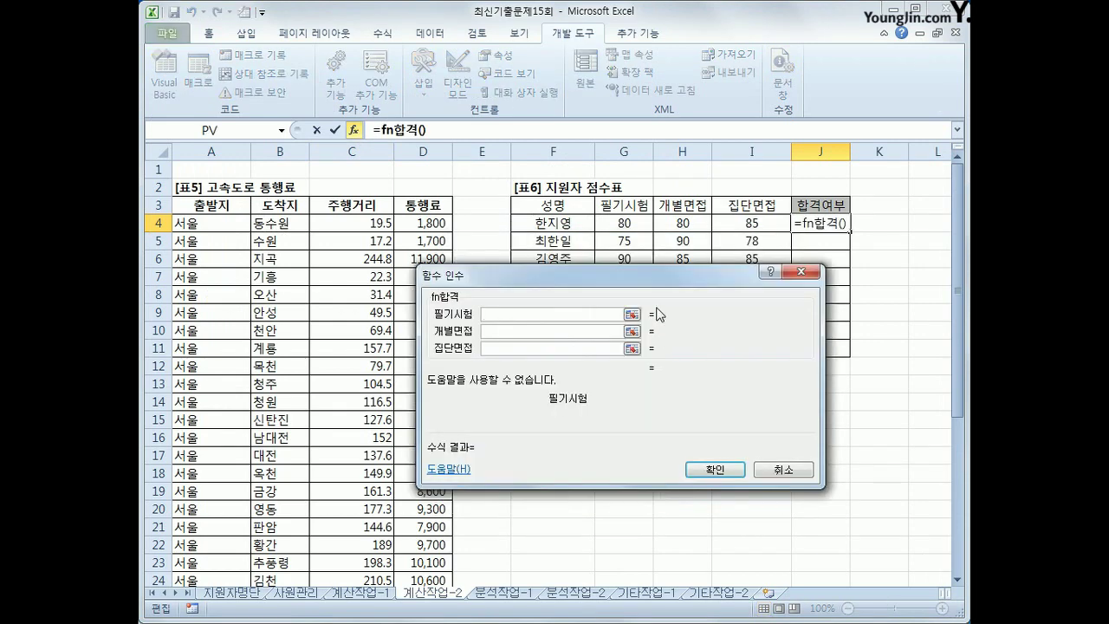
Give fn합격 the arguments G4, H4 and I4, enter the formula in J4 and fill it down to J11
{"action": "left_click", "coordinate": [623, 225]}
{"action": "left_click", "coordinate": [554, 331]}
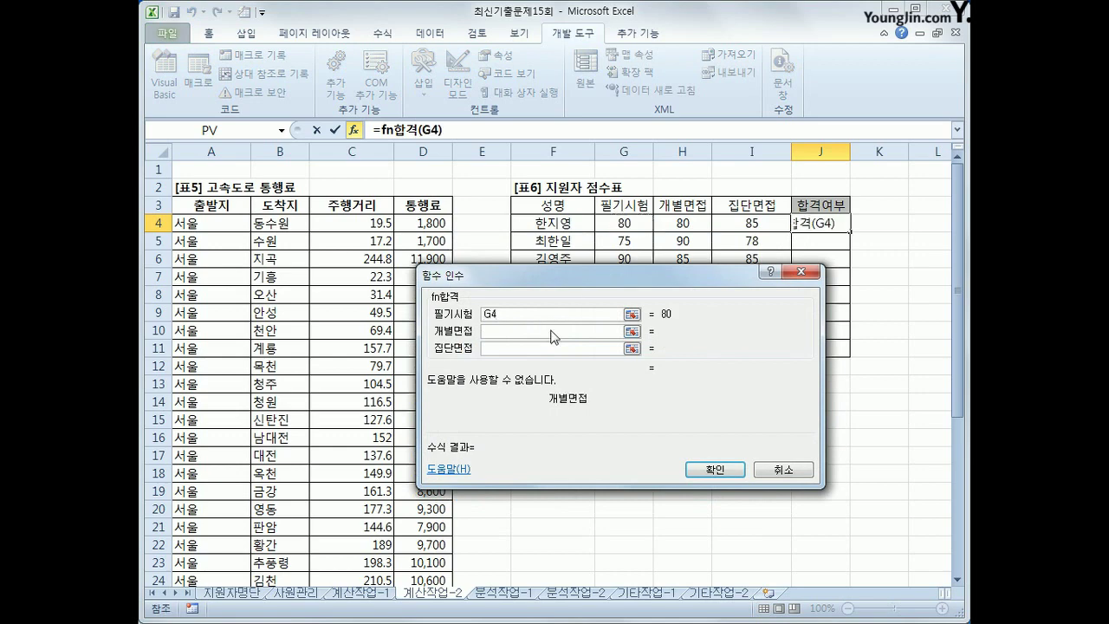
{"action": "left_click", "coordinate": [668, 222]}
{"action": "left_click", "coordinate": [544, 350]}
{"action": "left_click", "coordinate": [778, 224]}
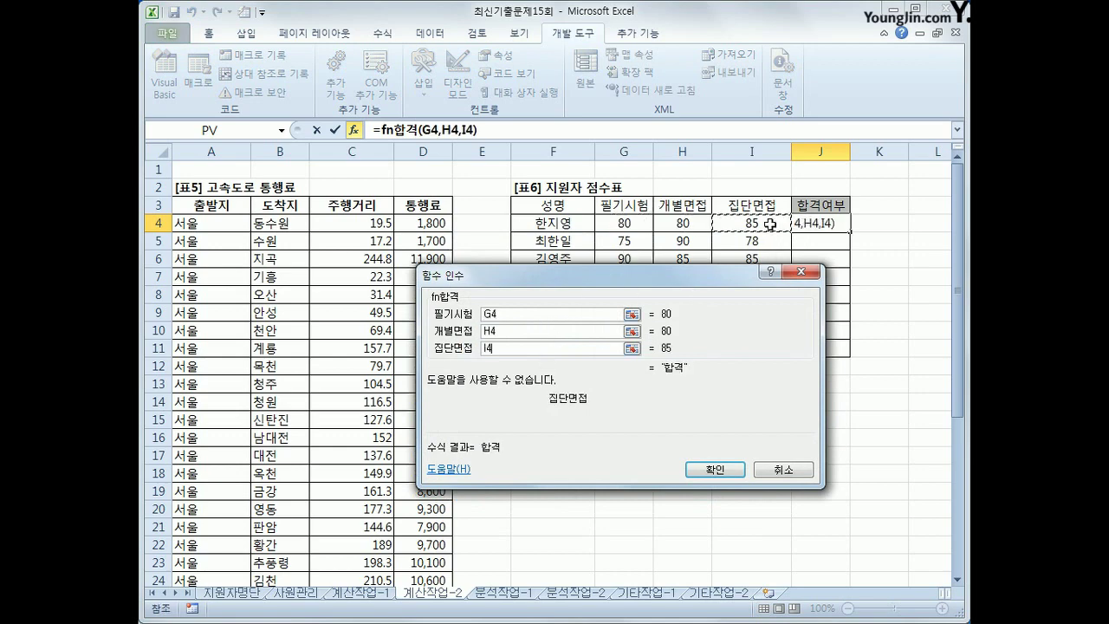
{"action": "left_click", "coordinate": [716, 471]}
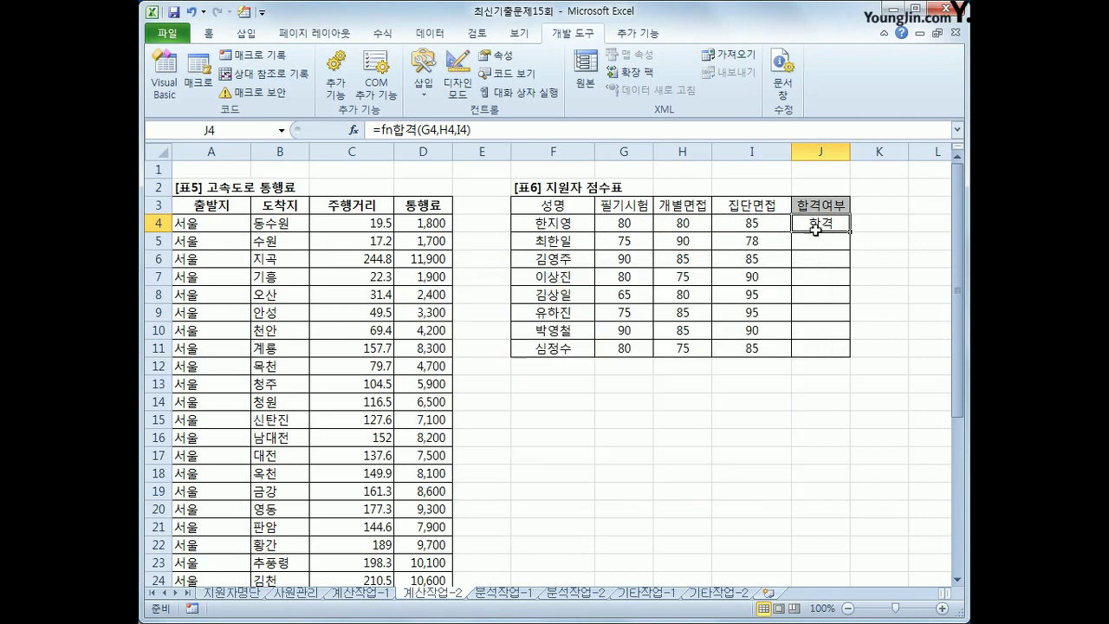
{"action": "double_click", "coordinate": [852, 230]}
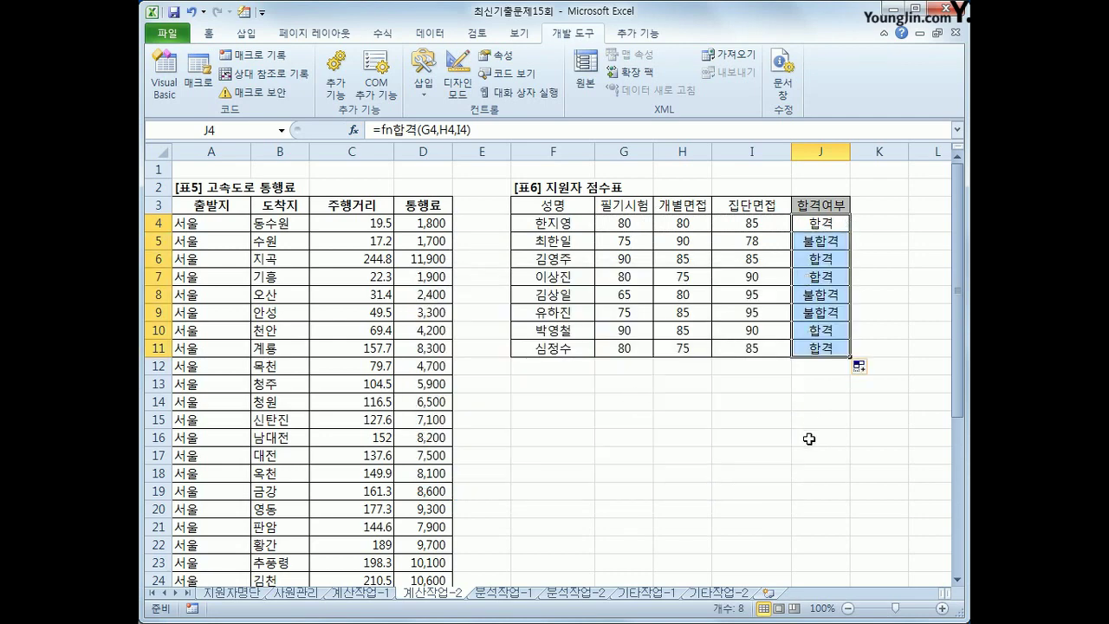
{"action": "left_click", "coordinate": [827, 345]}
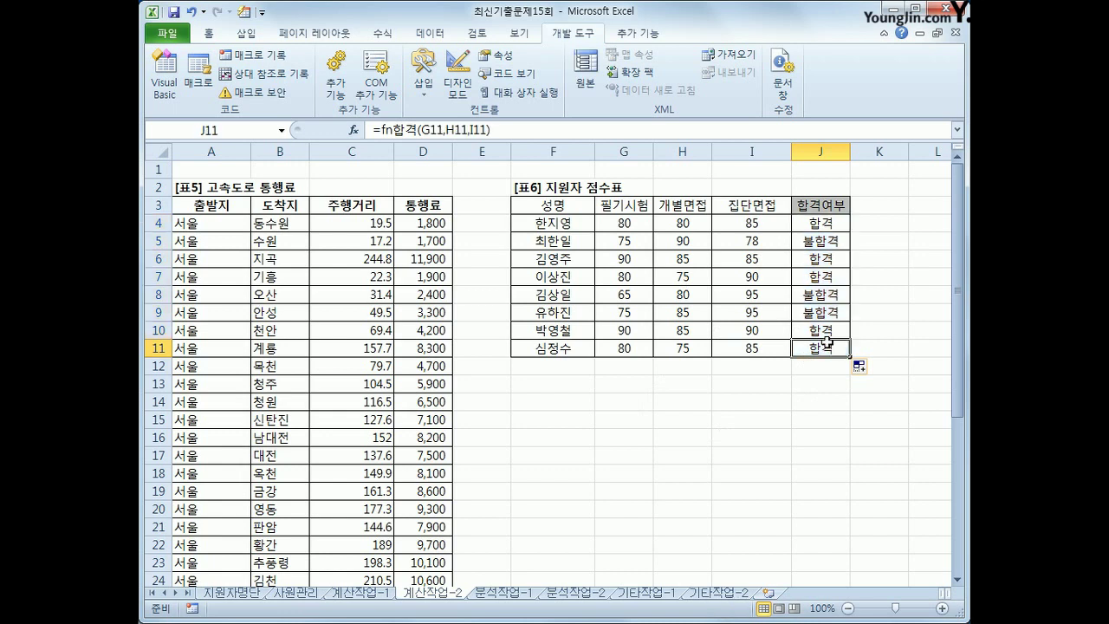
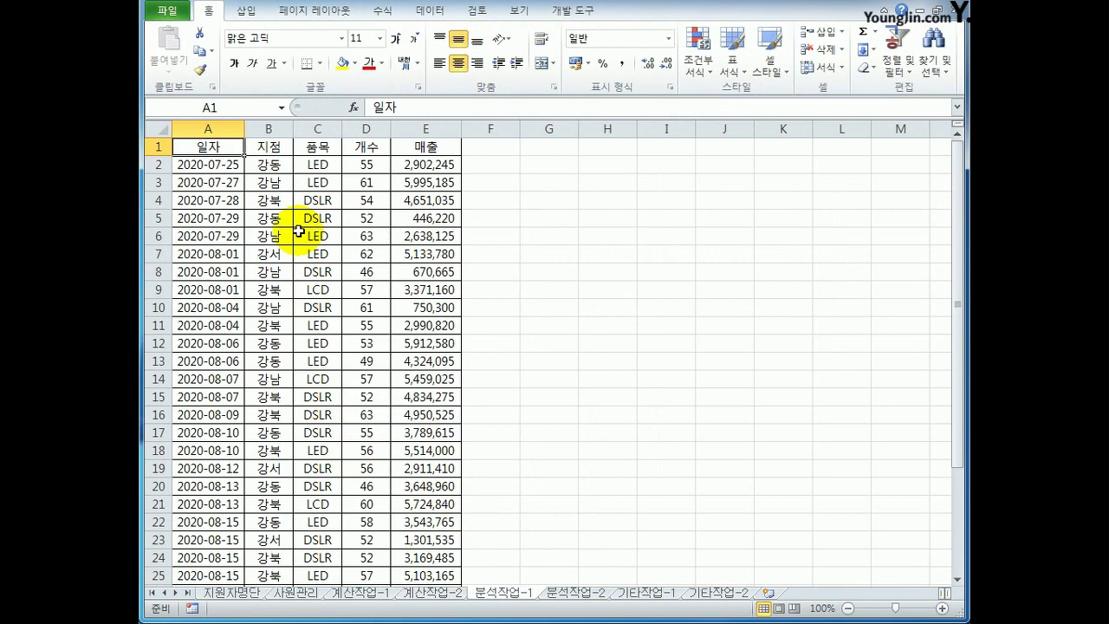
Create a pivot table from range $A$1:$E$33 of the 분석작업-1 sheet, placed in the existing worksheet at cell G4
{"action": "left_click", "coordinate": [247, 11]}
{"action": "left_click", "coordinate": [165, 48]}
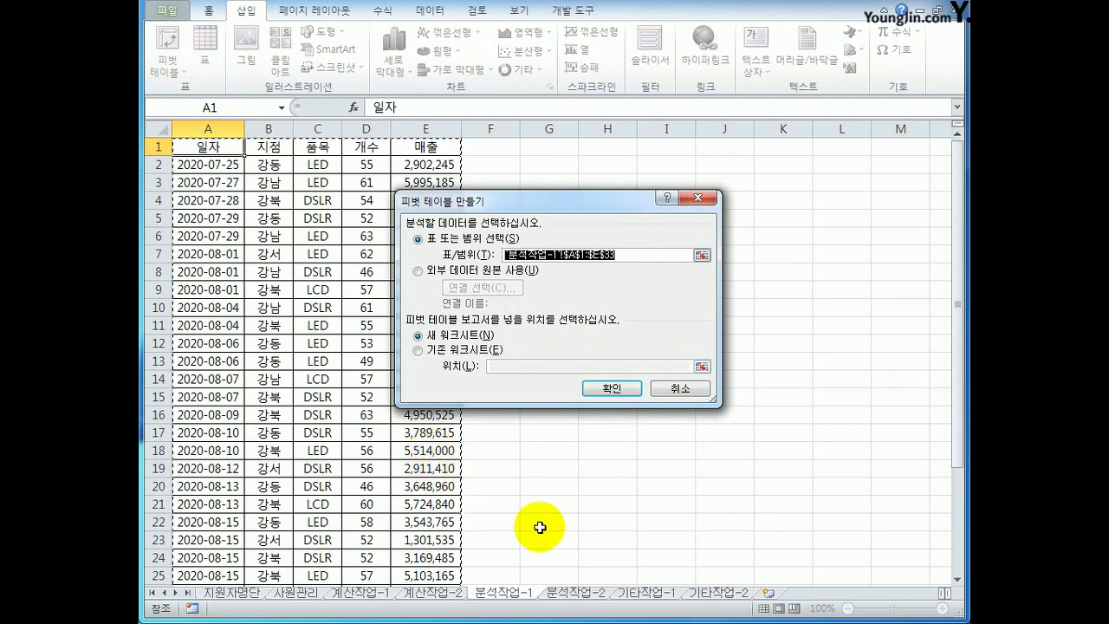
{"action": "scroll", "coordinate": [540, 526], "scroll_direction": "down", "scroll_amount": 2}
{"action": "scroll", "coordinate": [540, 527], "scroll_direction": "down", "scroll_amount": 2}
{"action": "scroll", "coordinate": [540, 526], "scroll_direction": "up", "scroll_amount": 4}
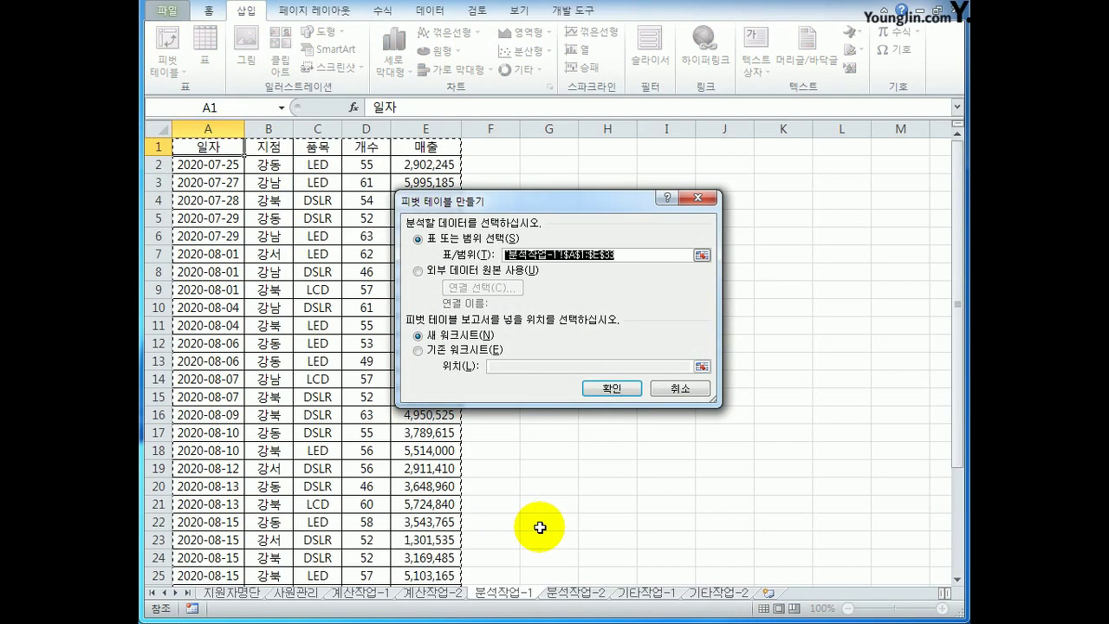
{"action": "left_click", "coordinate": [455, 349]}
{"action": "left_click", "coordinate": [513, 368]}
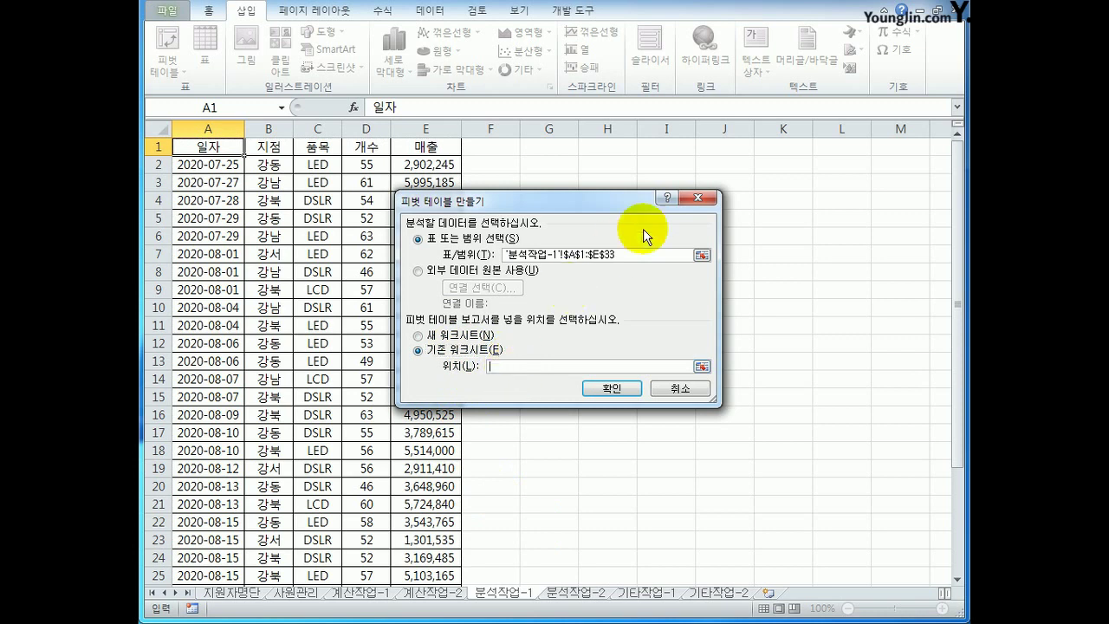
{"action": "left_click", "coordinate": [559, 163]}
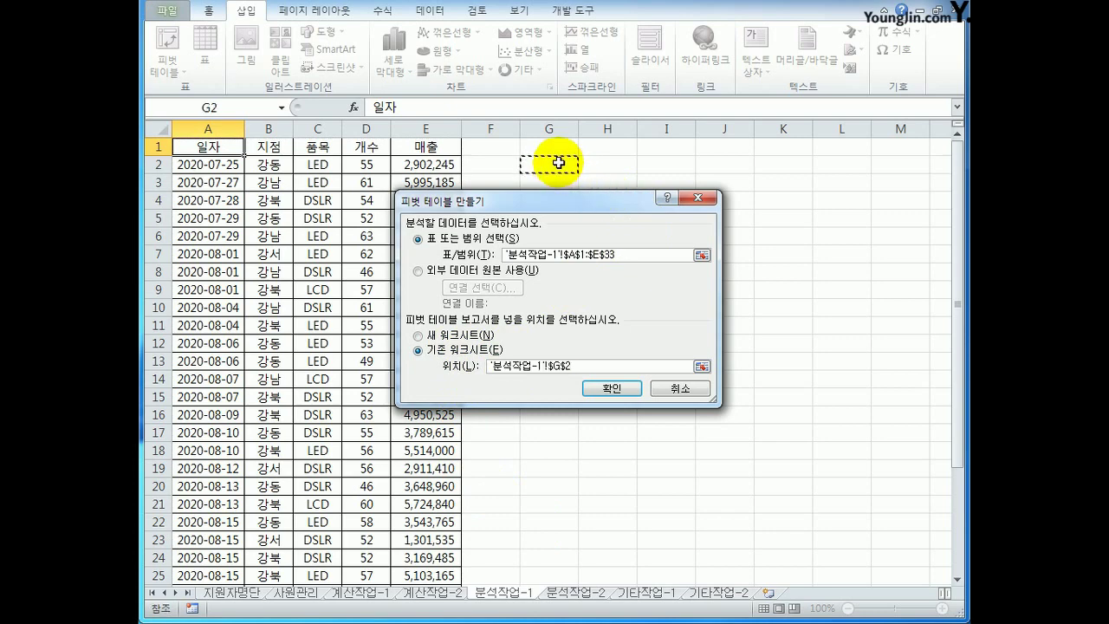
{"action": "left_click_drag", "start_coordinate": [560, 202], "coordinate": [555, 254]}
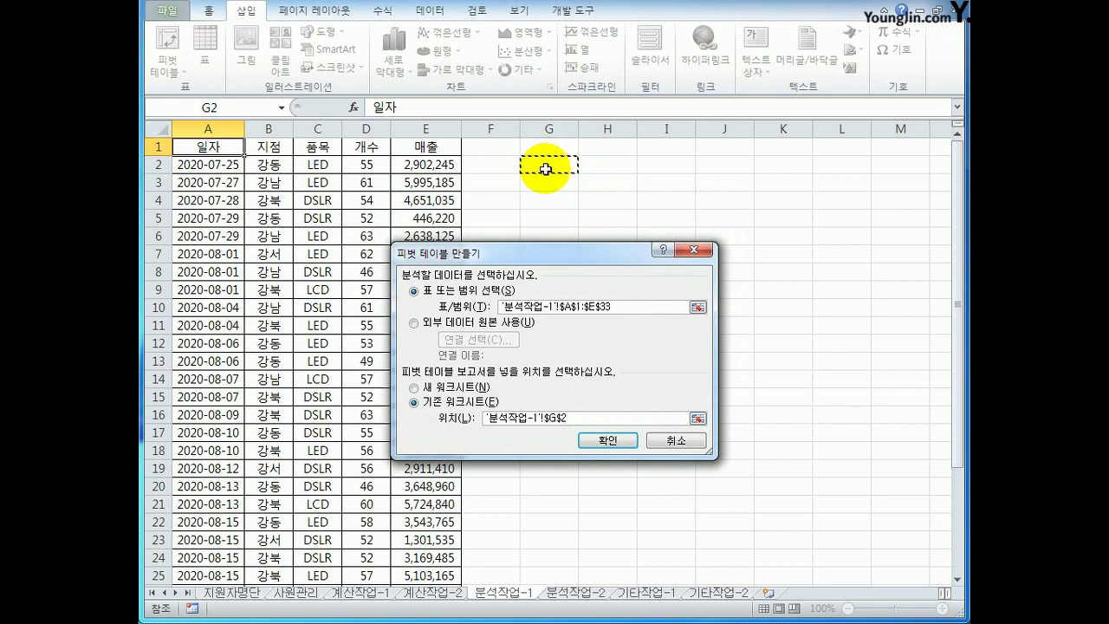
{"action": "left_click", "coordinate": [538, 200]}
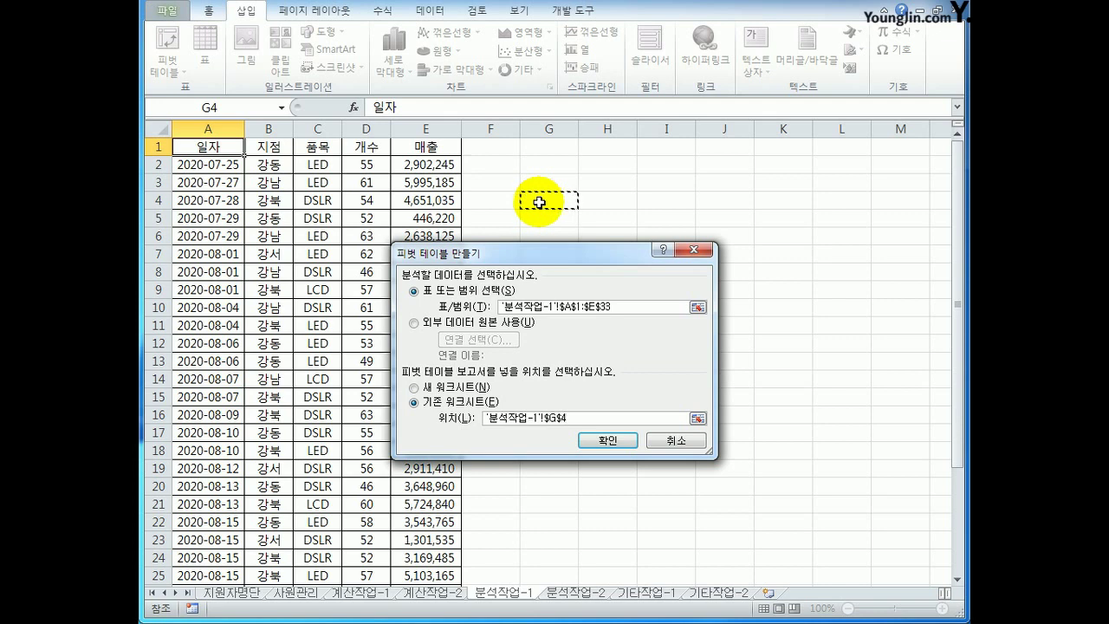
{"action": "left_click", "coordinate": [605, 441]}
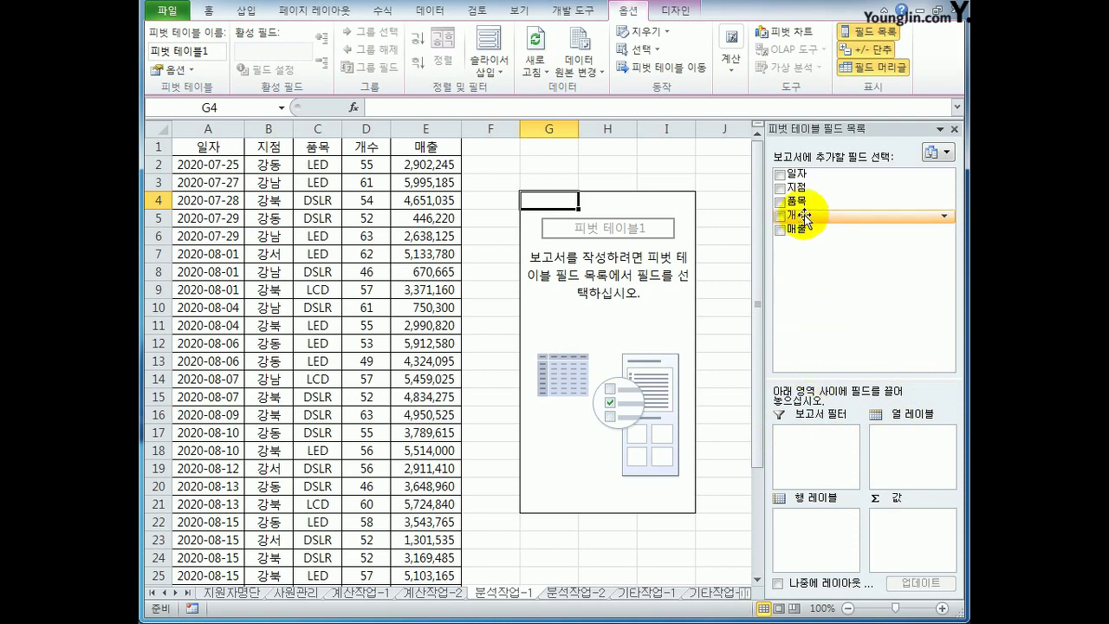
Lay out the pivot table with 지점 as report filter, 일자 and 품목 as row labels, and 개수 and 매출 as values
{"action": "left_click_drag", "start_coordinate": [807, 190], "coordinate": [829, 440]}
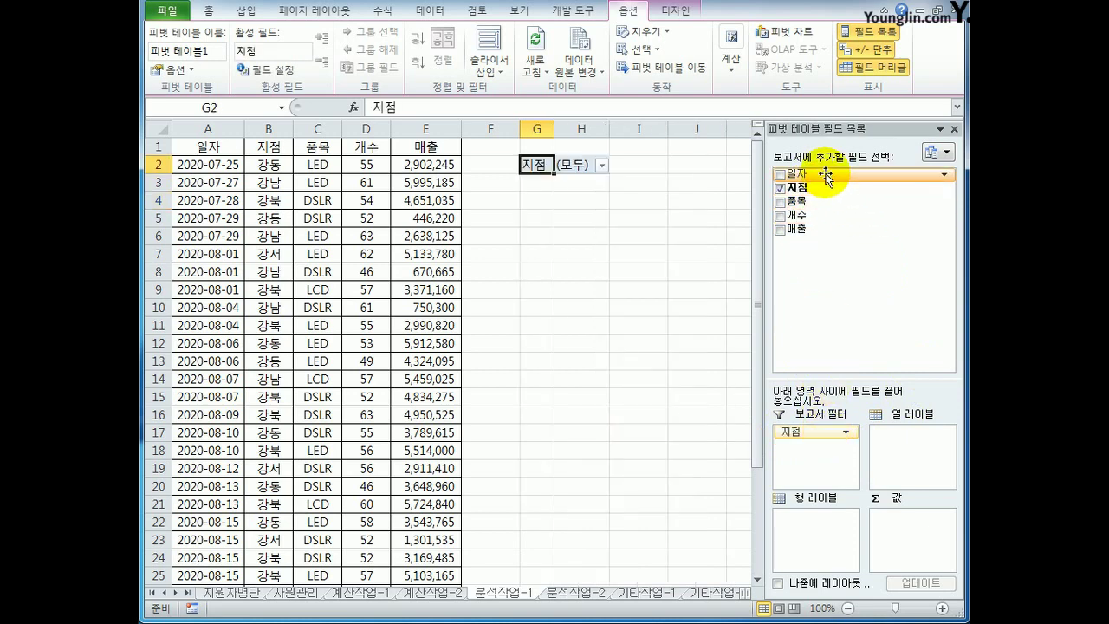
{"action": "left_click_drag", "start_coordinate": [853, 173], "coordinate": [835, 535]}
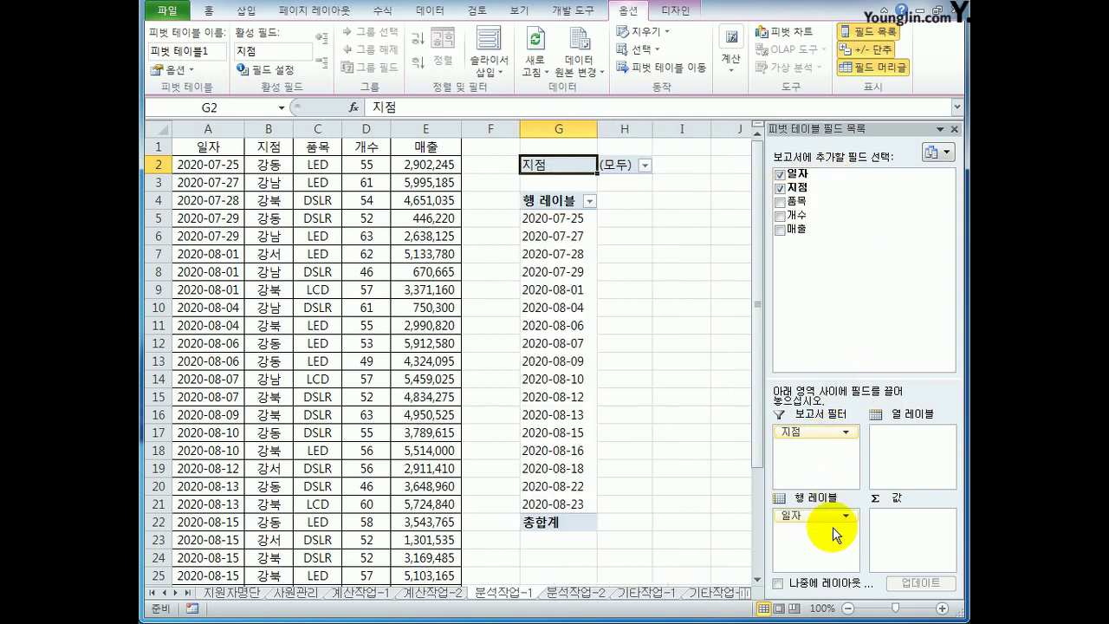
{"action": "left_click_drag", "start_coordinate": [812, 203], "coordinate": [838, 550]}
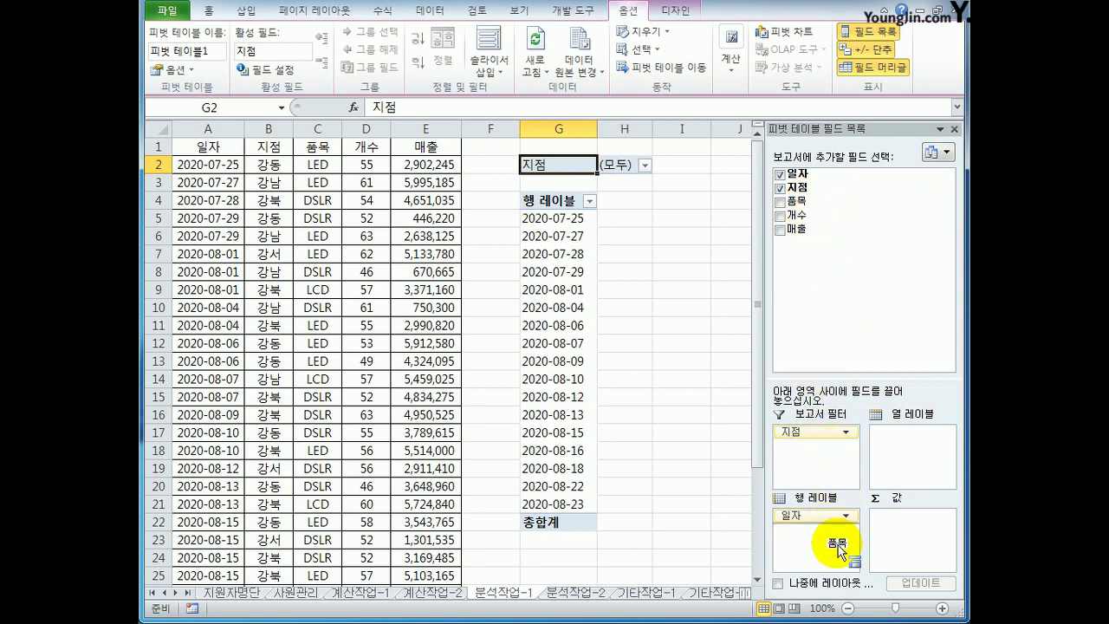
{"action": "left_click_drag", "start_coordinate": [838, 550], "coordinate": [840, 551]}
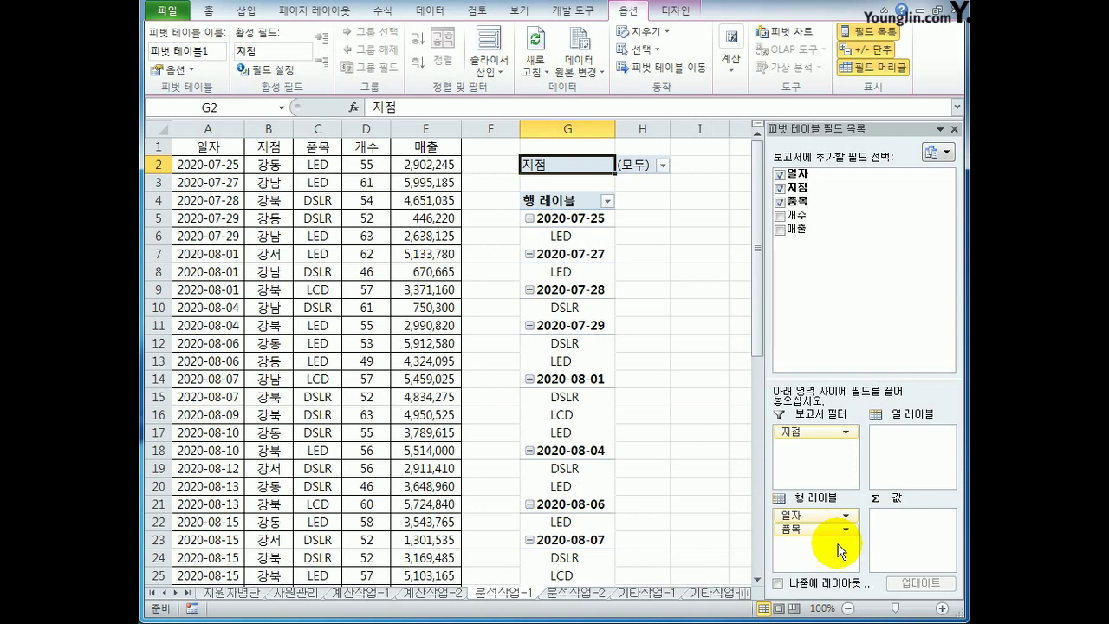
{"action": "left_click_drag", "start_coordinate": [804, 216], "coordinate": [907, 537]}
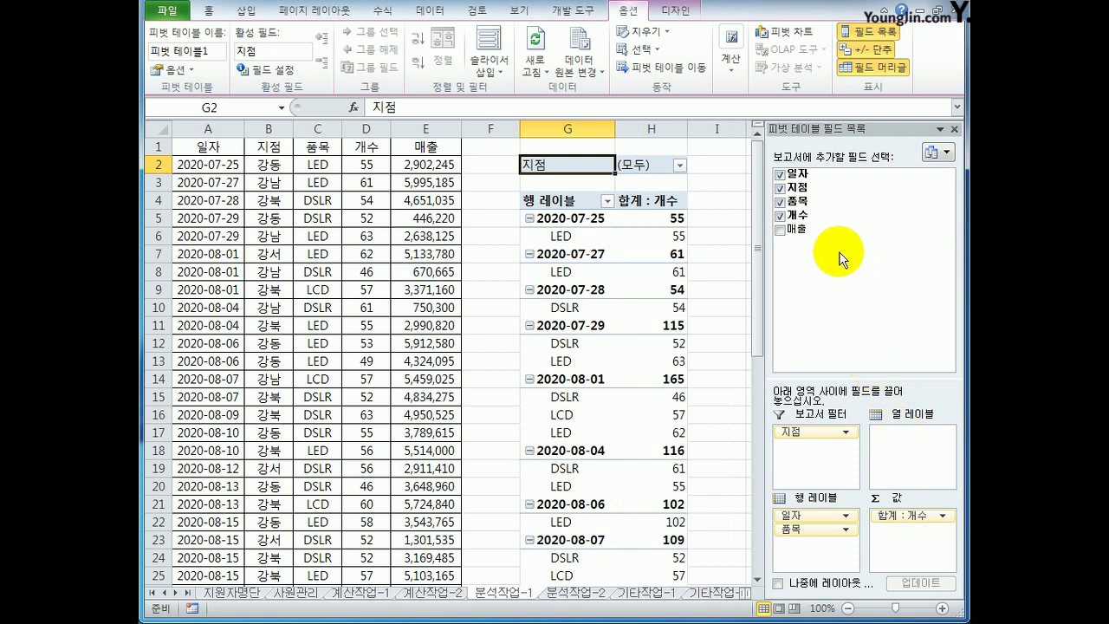
{"action": "left_click_drag", "start_coordinate": [797, 228], "coordinate": [910, 537]}
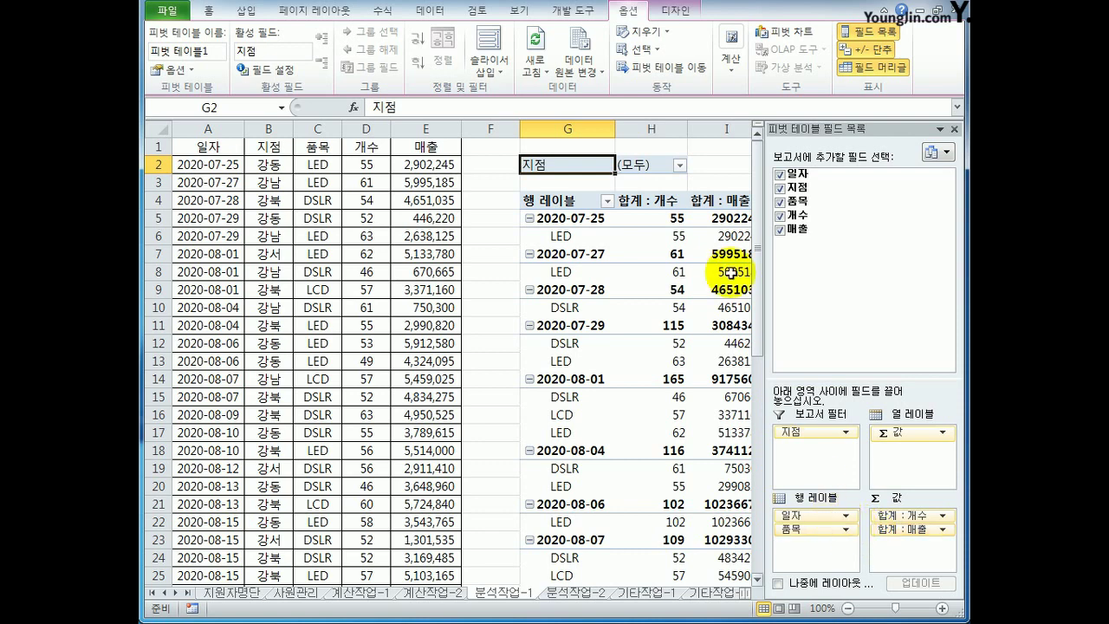
Set the pivot table's report layout to outline form (개요 형식으로 표시)
{"action": "left_click", "coordinate": [672, 14]}
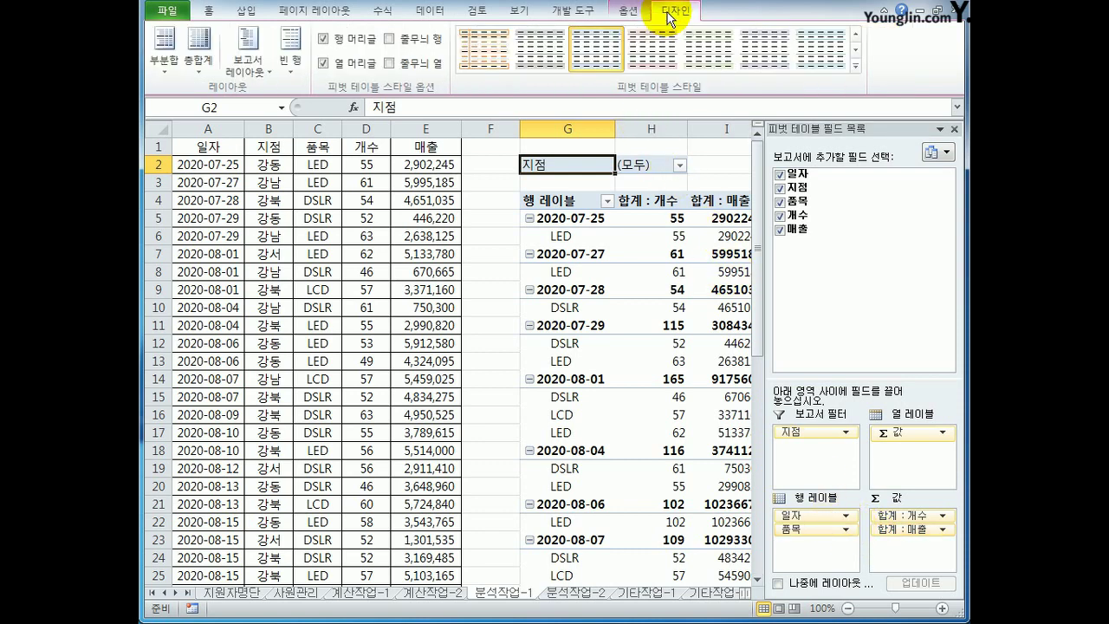
{"action": "left_click", "coordinate": [264, 59]}
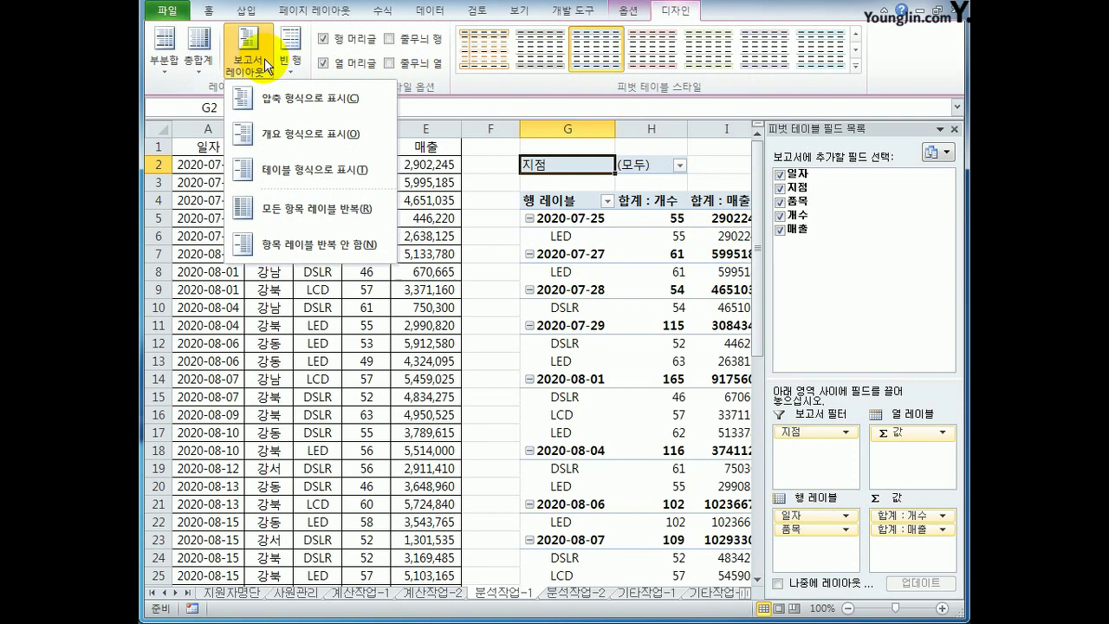
{"action": "left_click", "coordinate": [270, 137]}
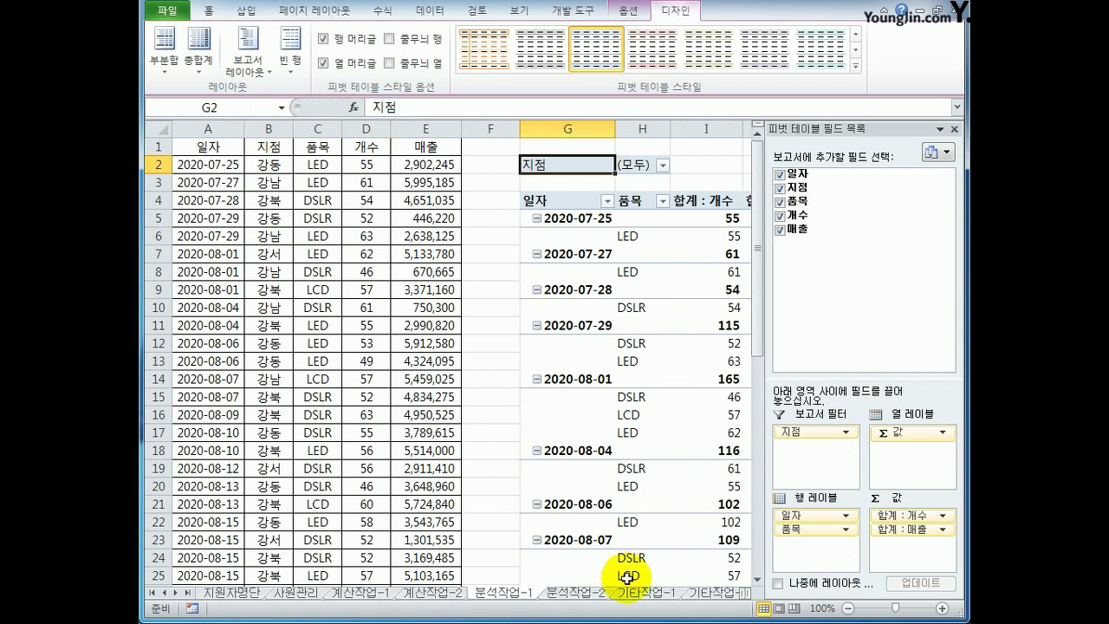
Select the first 일자 item in cell G5 of the pivot table and bring up its available commands
{"action": "left_click_drag", "start_coordinate": [739, 591], "coordinate": [701, 591]}
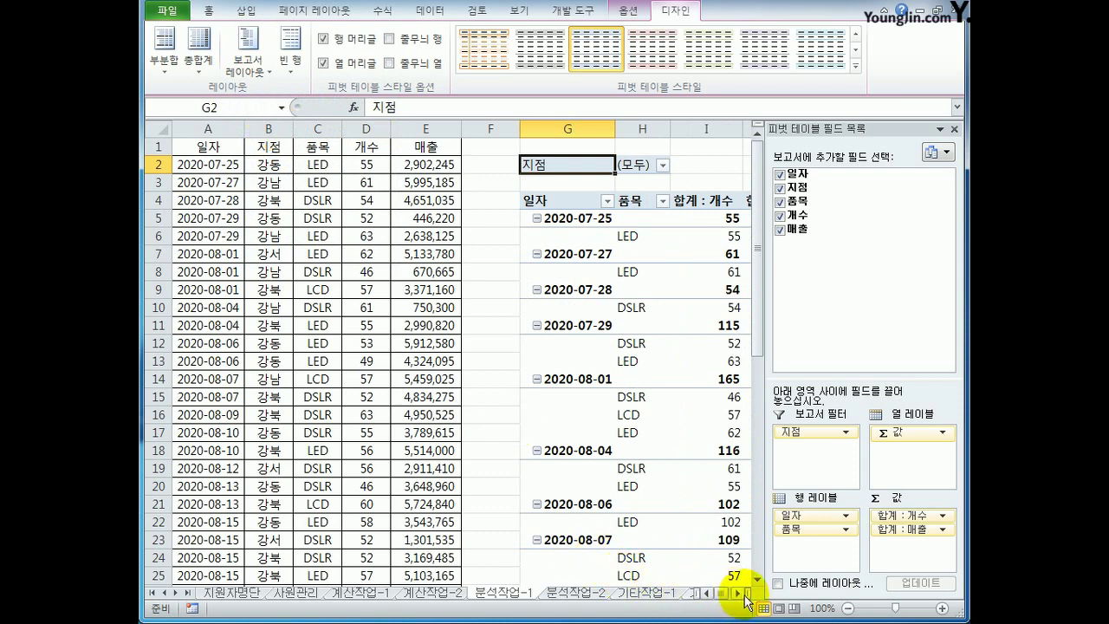
{"action": "left_click", "coordinate": [737, 594]}
{"action": "left_click", "coordinate": [737, 594]}
{"action": "left_click", "coordinate": [737, 594]}
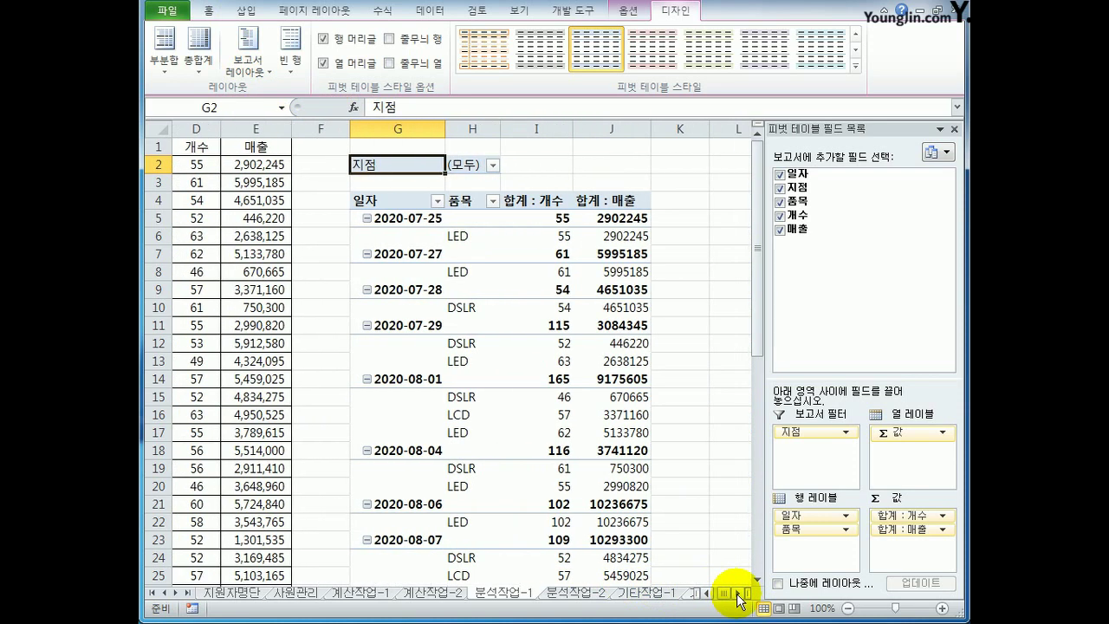
{"action": "left_click", "coordinate": [415, 219]}
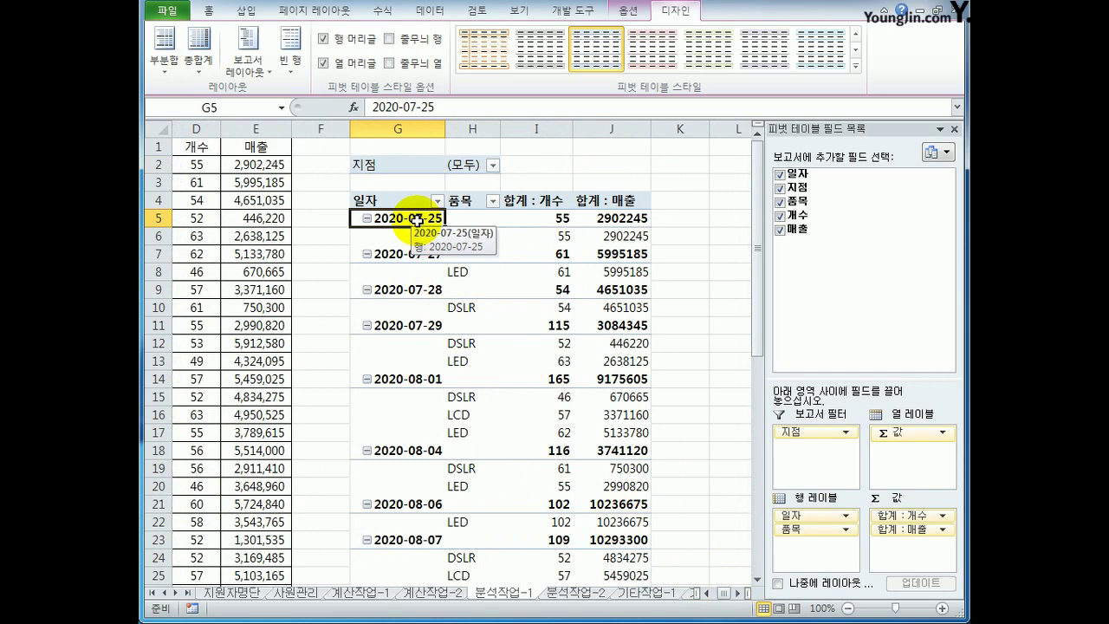
{"action": "right_click", "coordinate": [417, 223]}
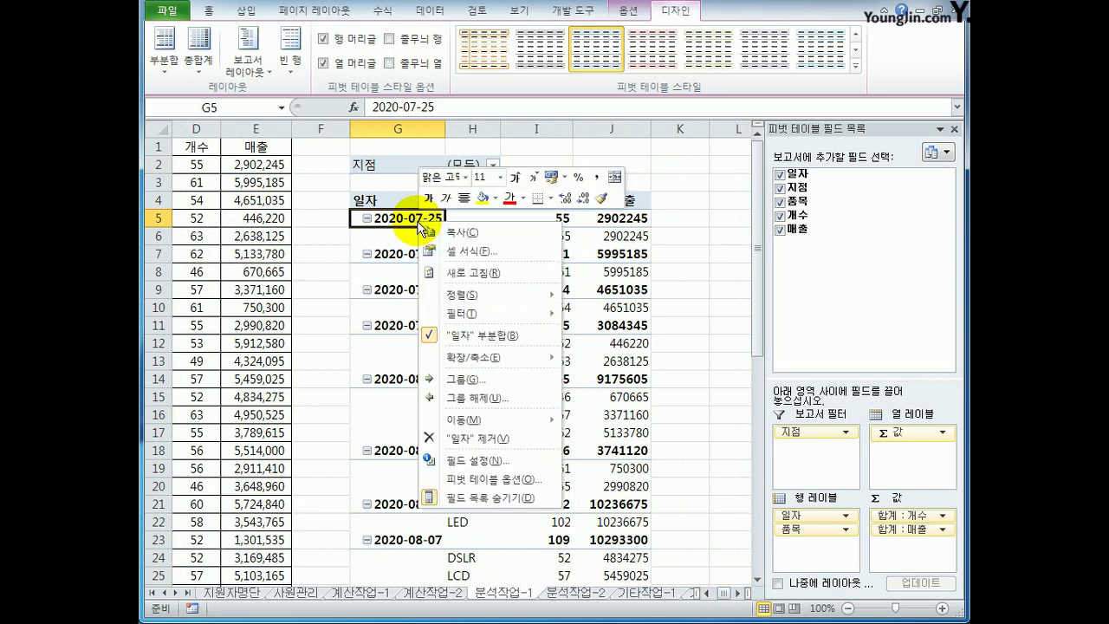
Group the pivot table's 일자 field by month and show all subtotals at the bottom of each group
{"action": "left_click", "coordinate": [487, 378]}
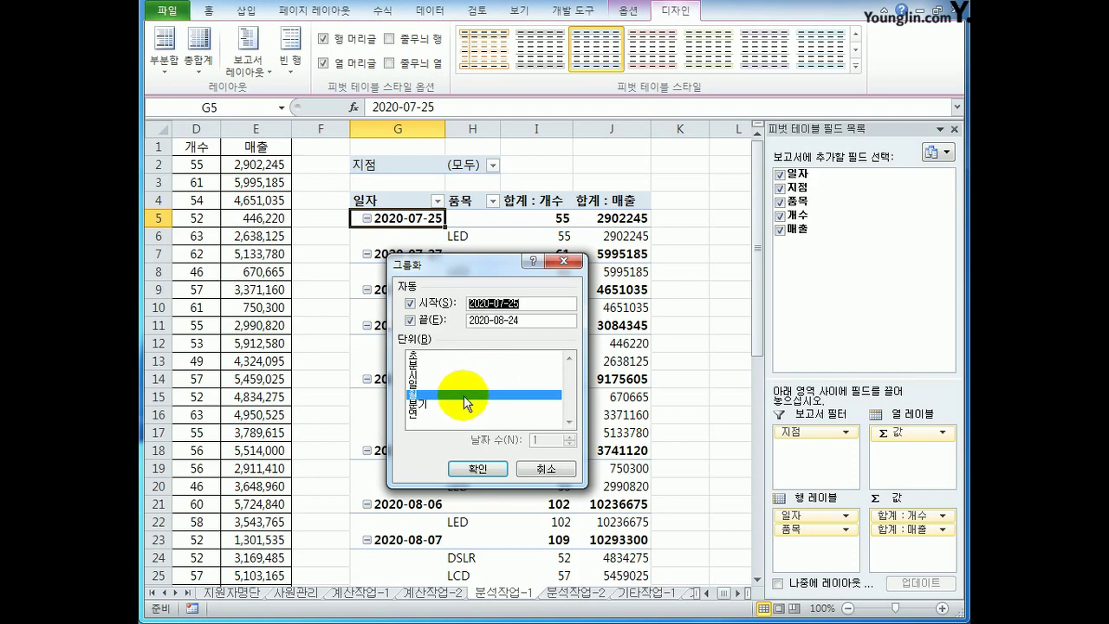
{"action": "left_click", "coordinate": [489, 470]}
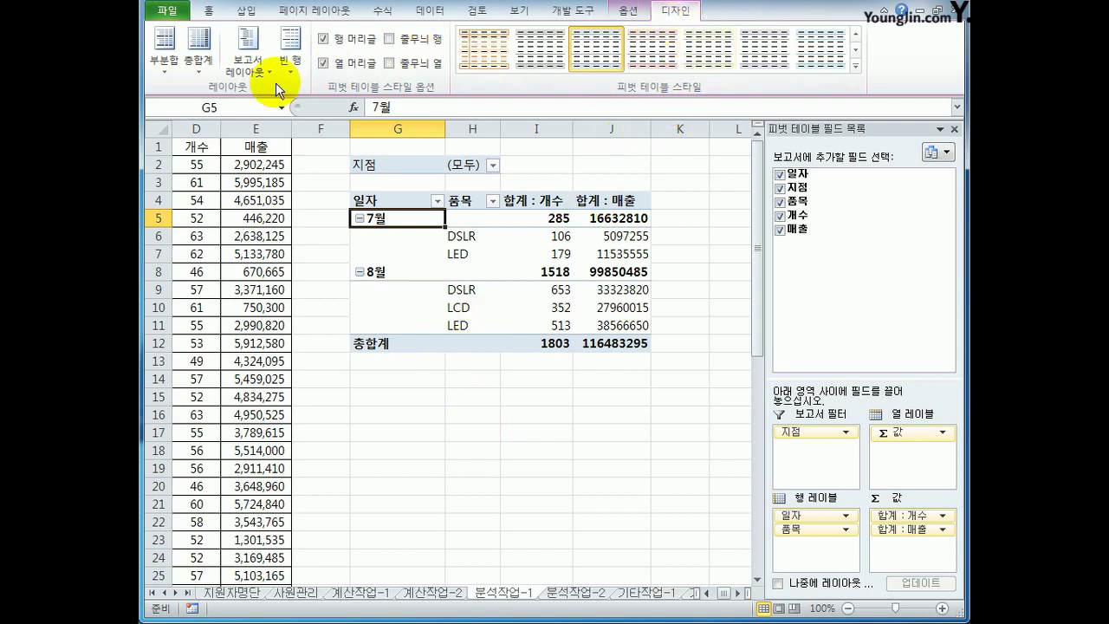
{"action": "left_click", "coordinate": [176, 76]}
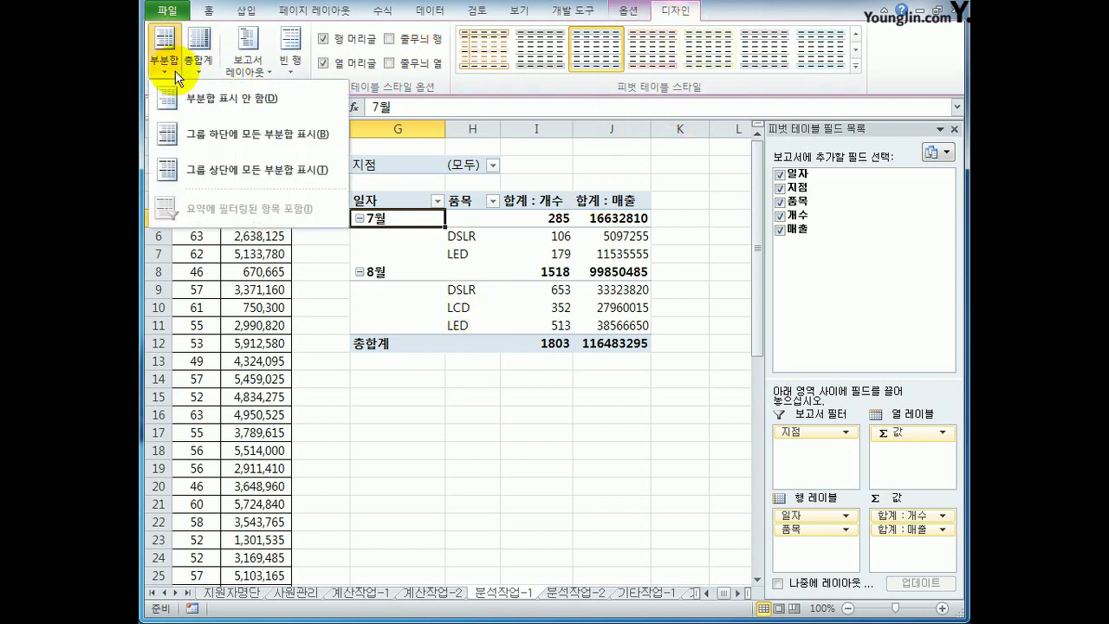
{"action": "left_click", "coordinate": [196, 136]}
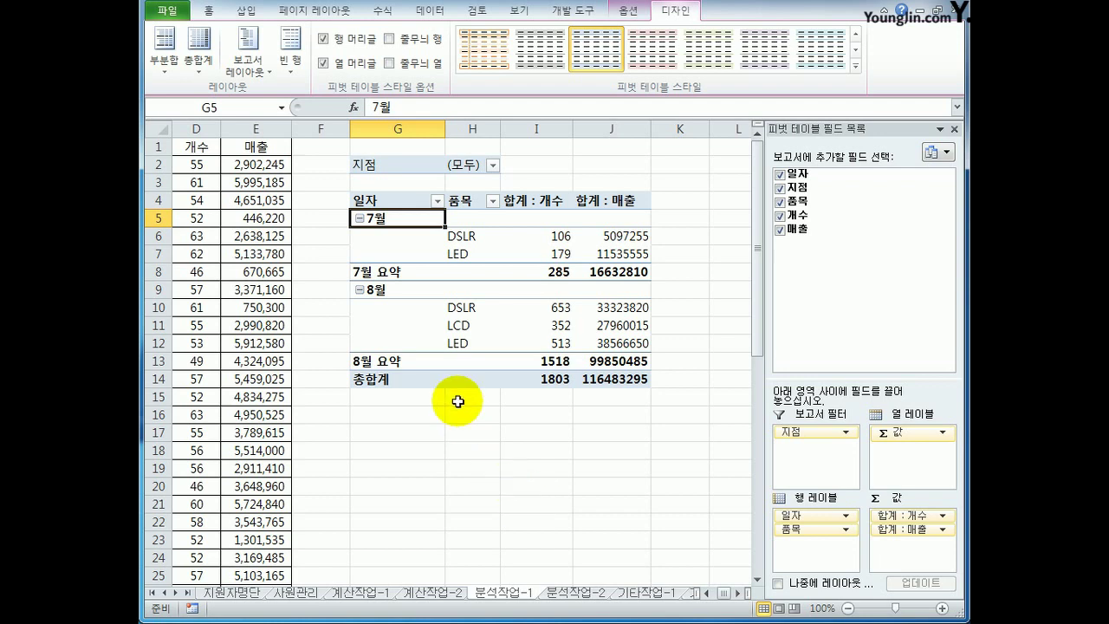
Format the 합계 : 개수 value field as a number with 0 decimal places and a thousands separator
{"action": "left_click", "coordinate": [537, 202]}
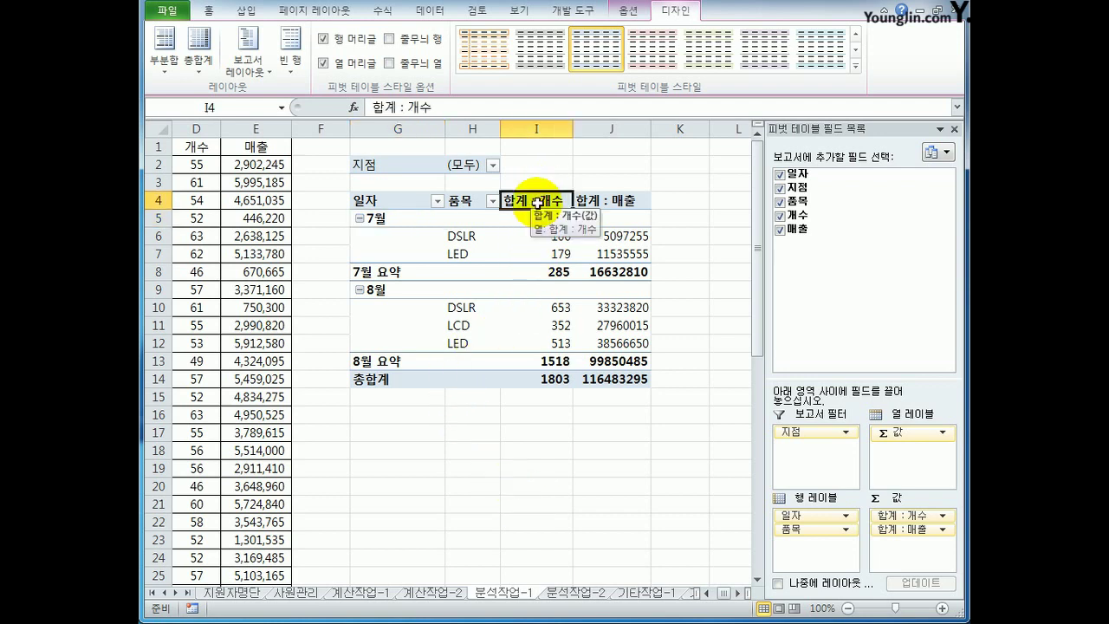
{"action": "right_click", "coordinate": [537, 202]}
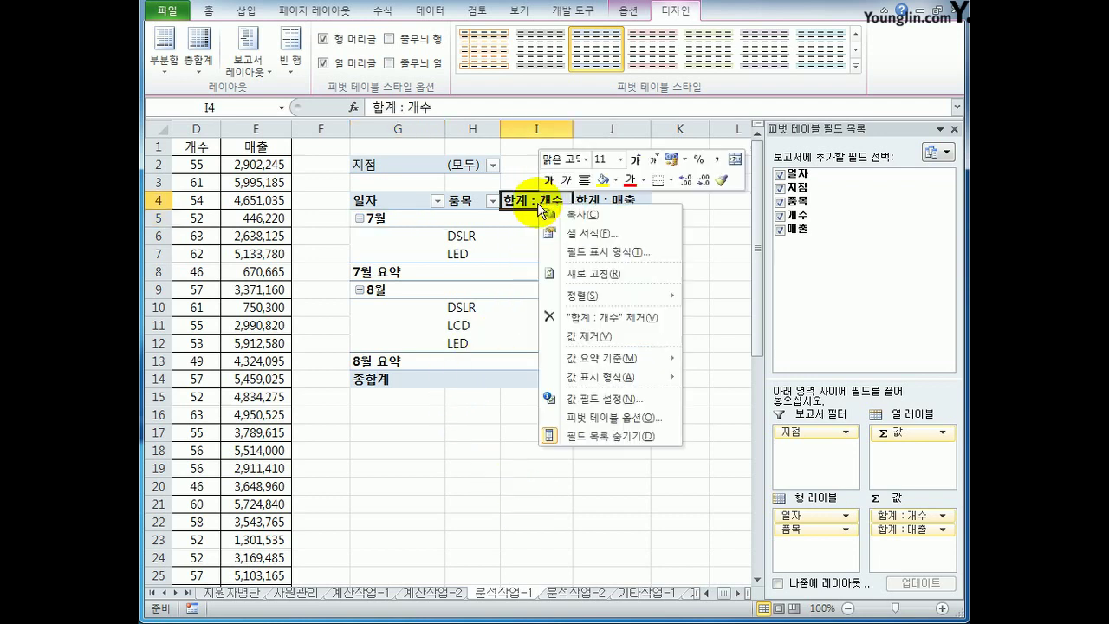
{"action": "left_click", "coordinate": [592, 400]}
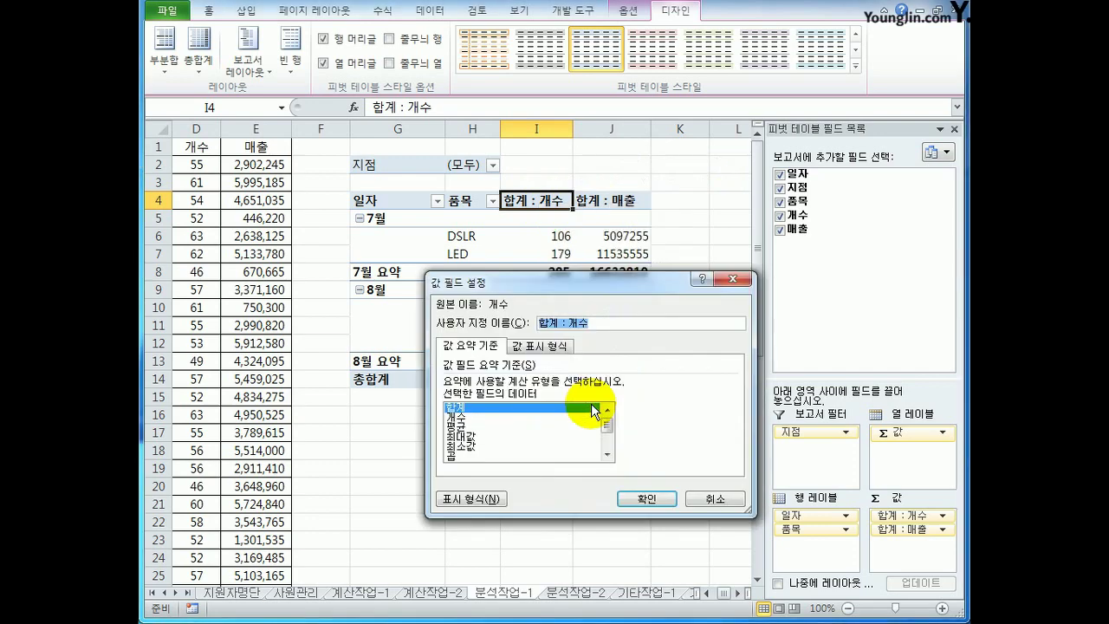
{"action": "left_click", "coordinate": [482, 501]}
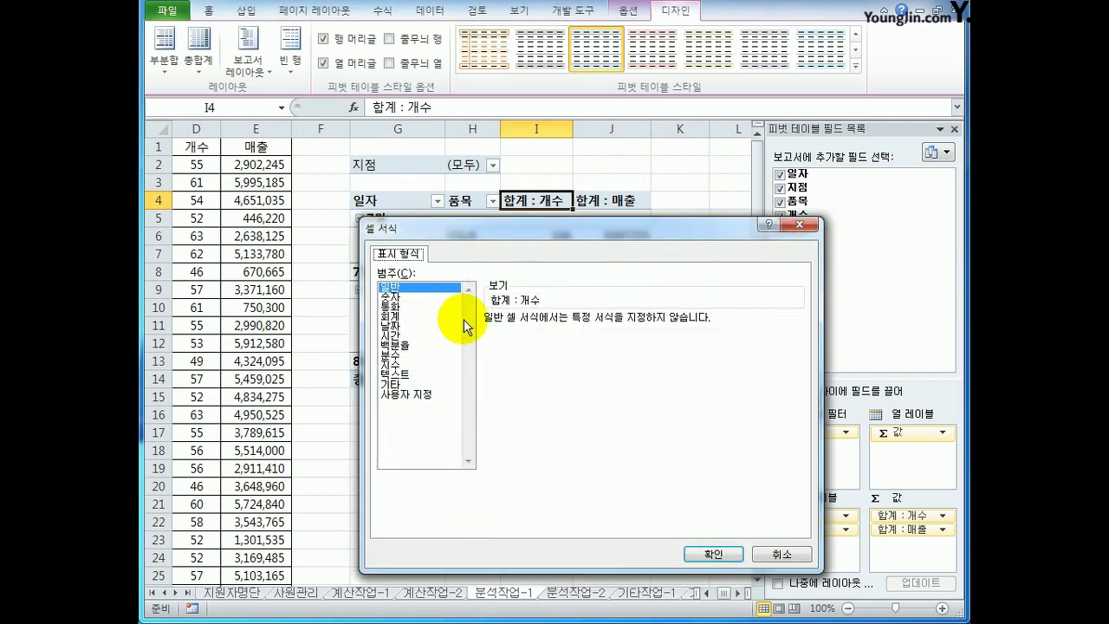
{"action": "left_click", "coordinate": [401, 297]}
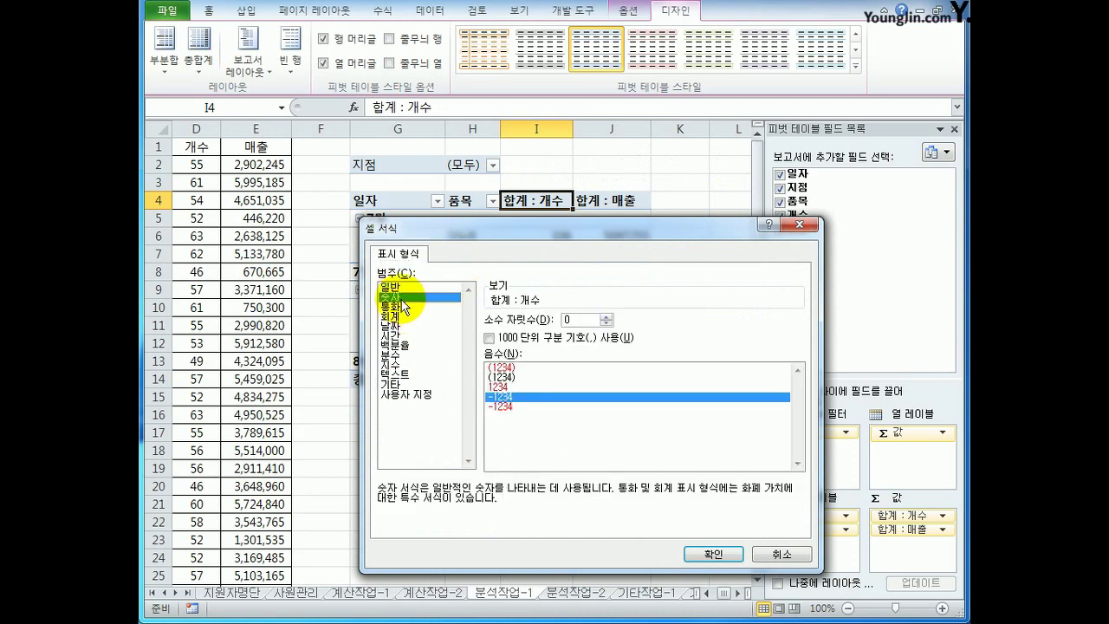
{"action": "left_click_drag", "start_coordinate": [568, 229], "coordinate": [663, 108]}
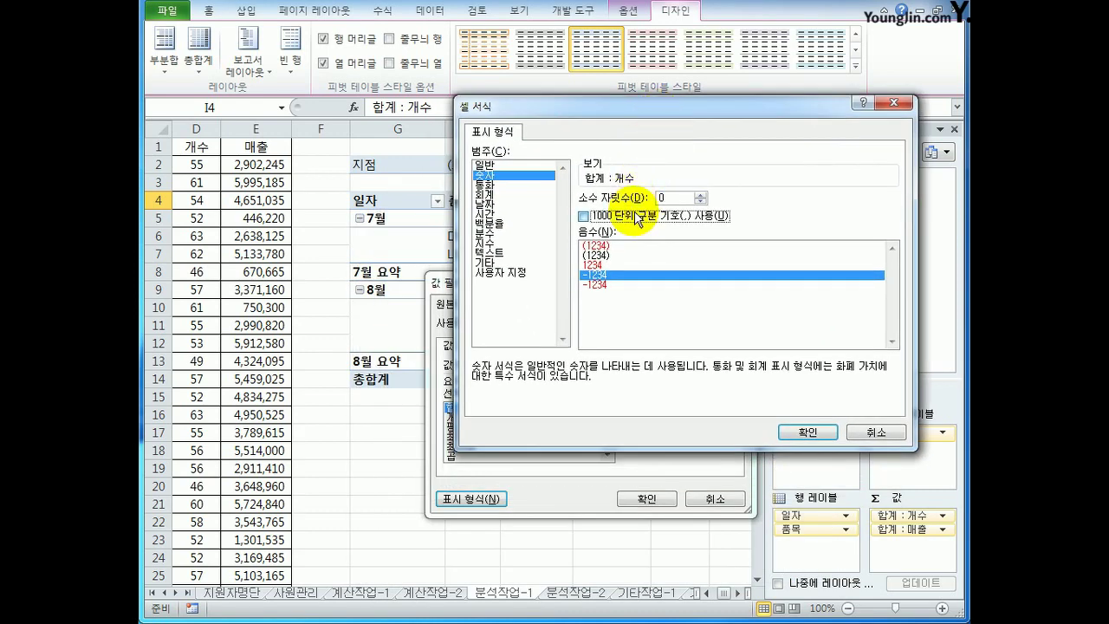
{"action": "left_click", "coordinate": [638, 220]}
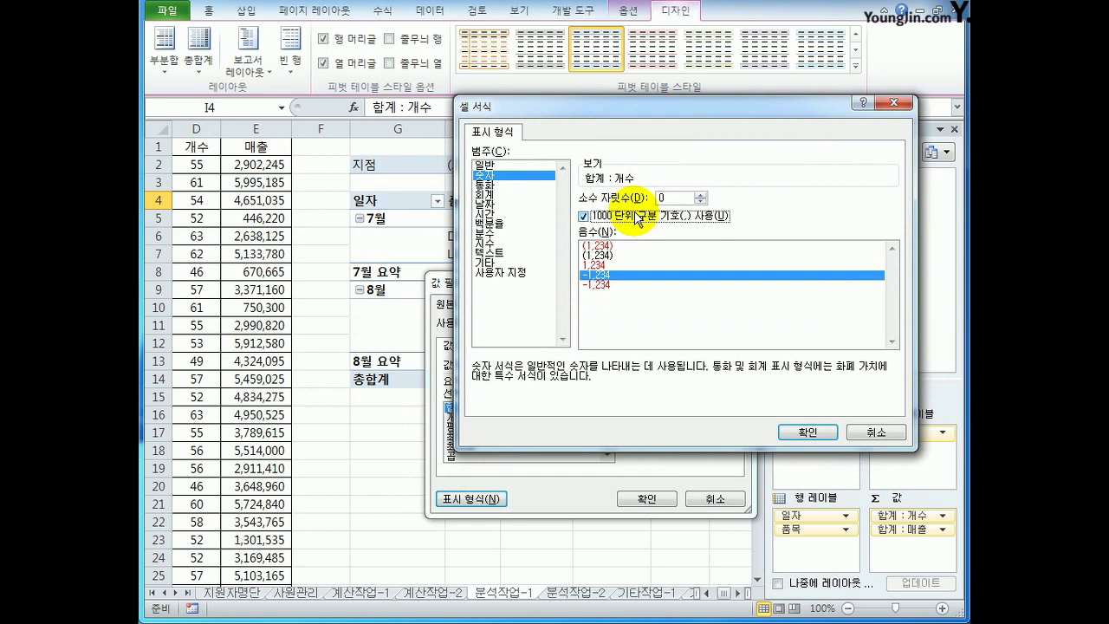
{"action": "left_click", "coordinate": [790, 433]}
{"action": "left_click", "coordinate": [643, 501]}
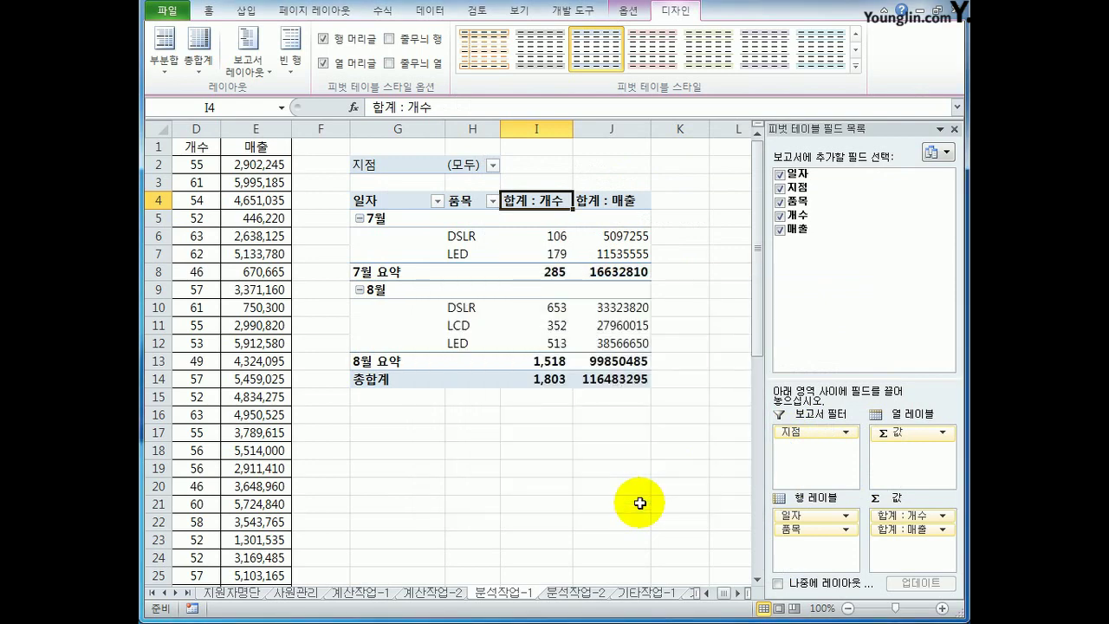
Format the 합계 : 매출 value field as a number with 0 decimal places and a thousands separator
{"action": "left_click", "coordinate": [595, 200]}
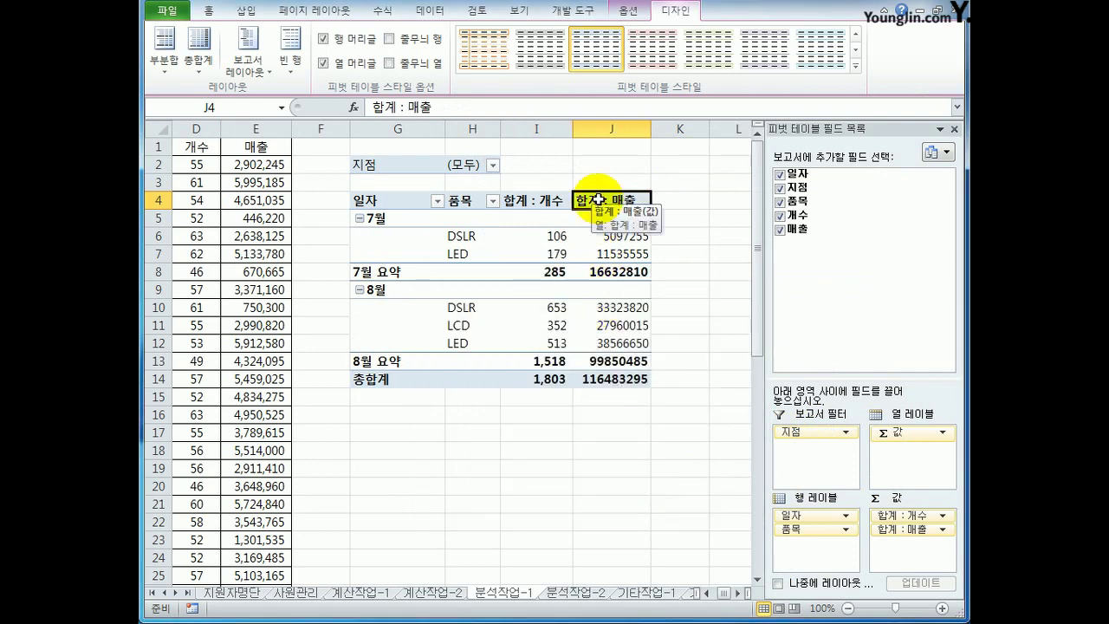
{"action": "right_click", "coordinate": [601, 205]}
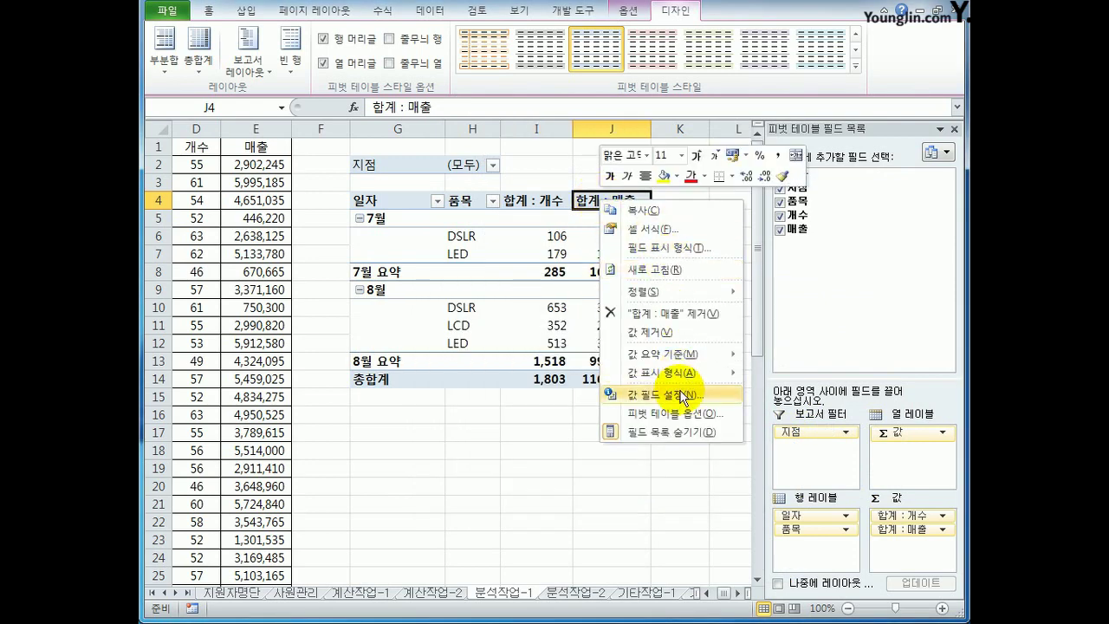
{"action": "left_click", "coordinate": [680, 395]}
{"action": "left_click", "coordinate": [574, 488]}
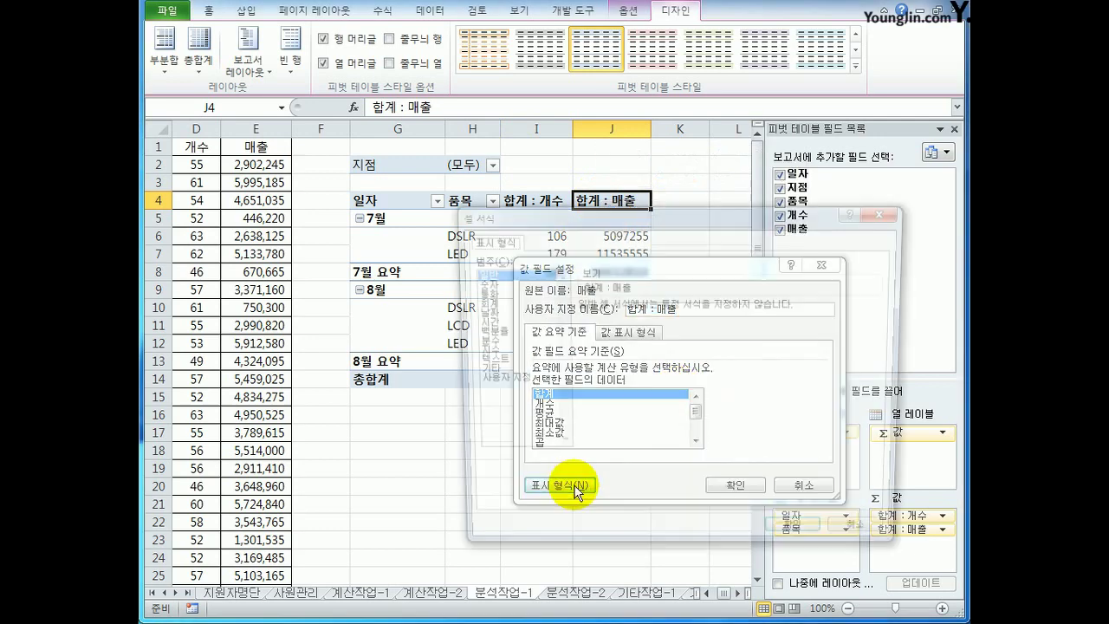
{"action": "left_click", "coordinate": [487, 285]}
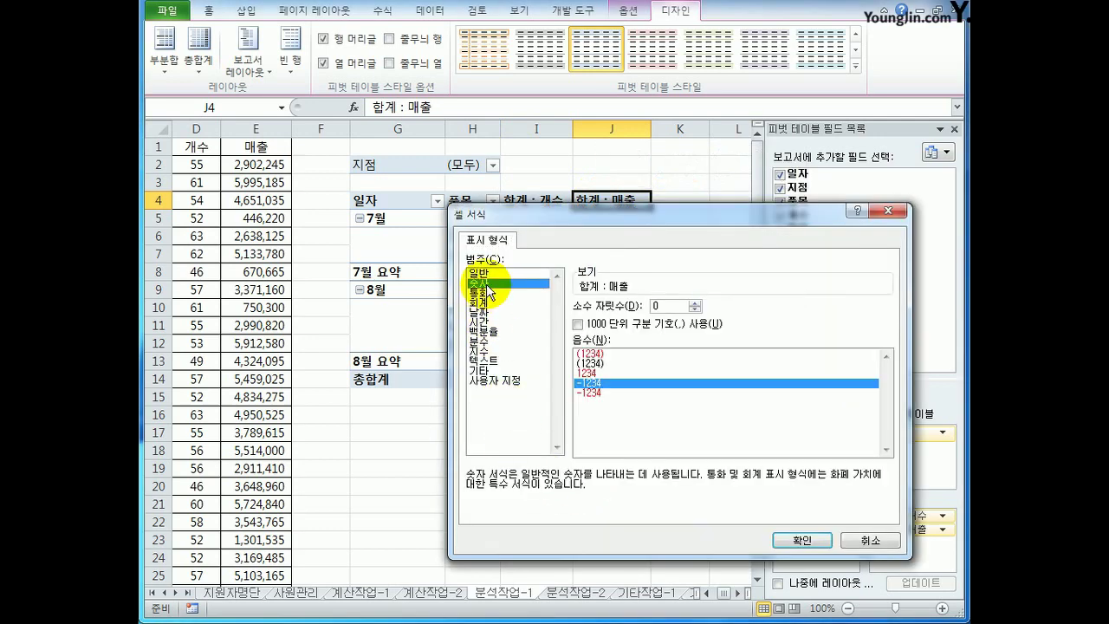
{"action": "left_click", "coordinate": [580, 323]}
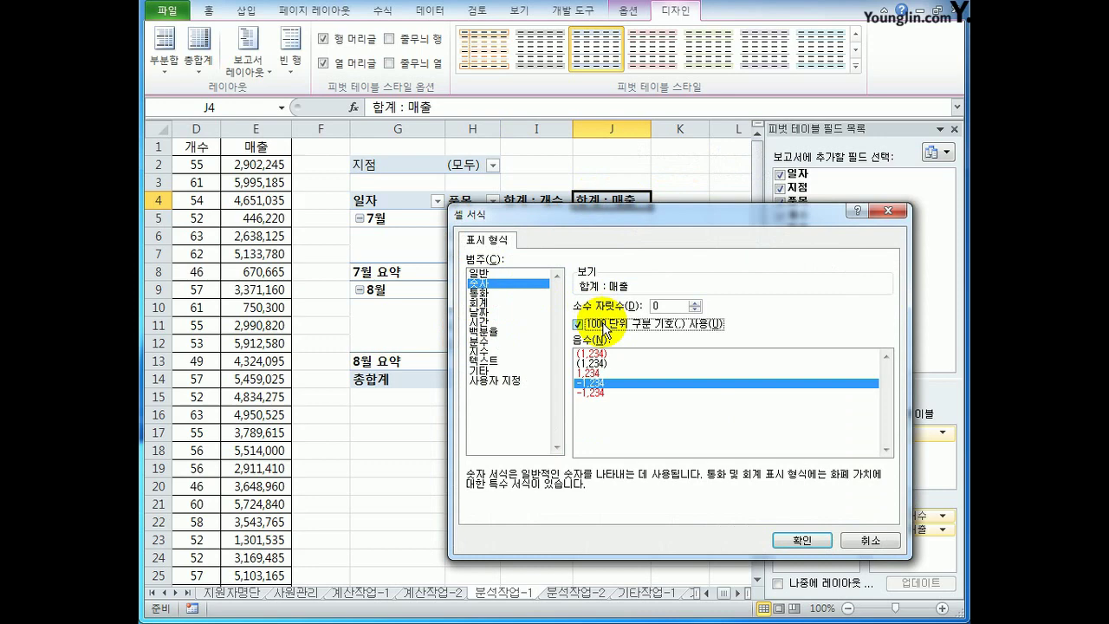
{"action": "left_click", "coordinate": [801, 540]}
{"action": "left_click", "coordinate": [730, 483]}
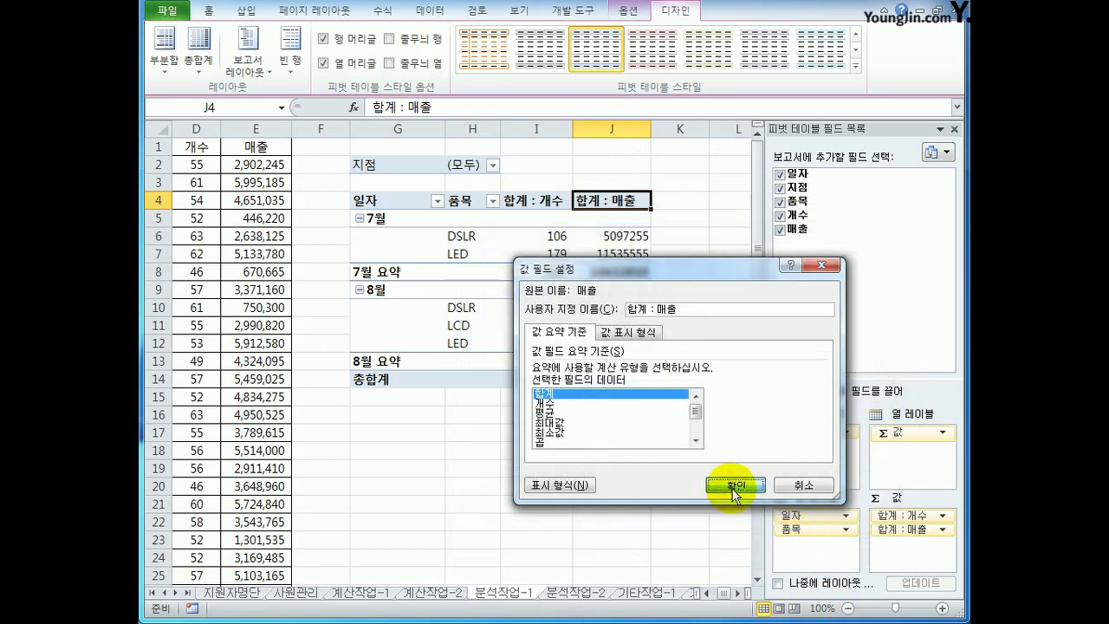
{"action": "left_click", "coordinate": [691, 459]}
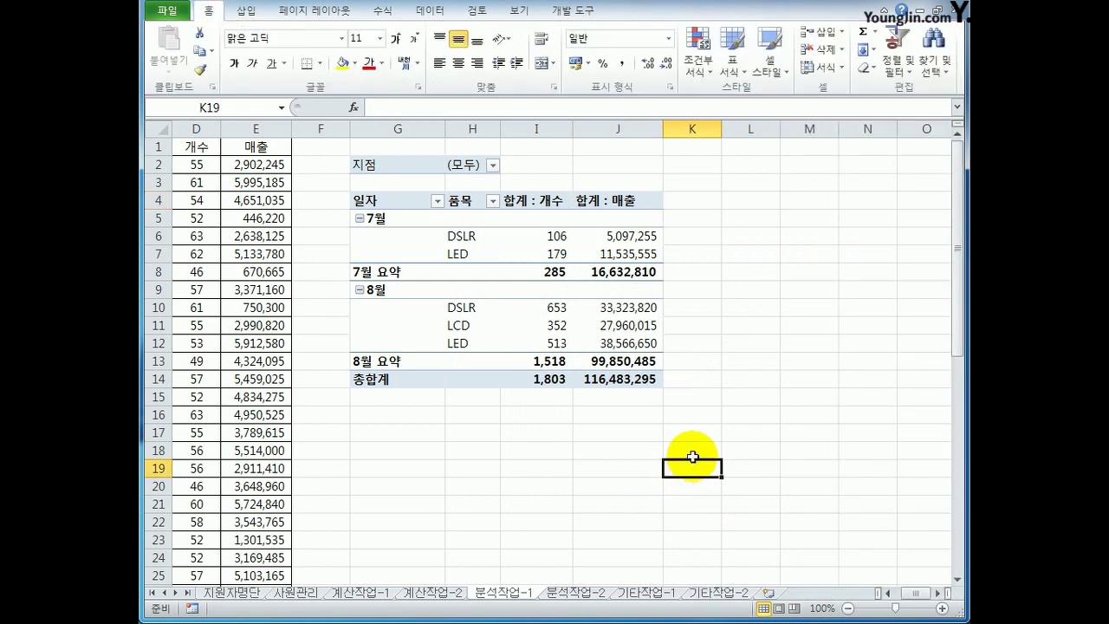
Apply the green pivot table style from the first row of the dark (어둡게) styles
{"action": "left_click", "coordinate": [558, 232]}
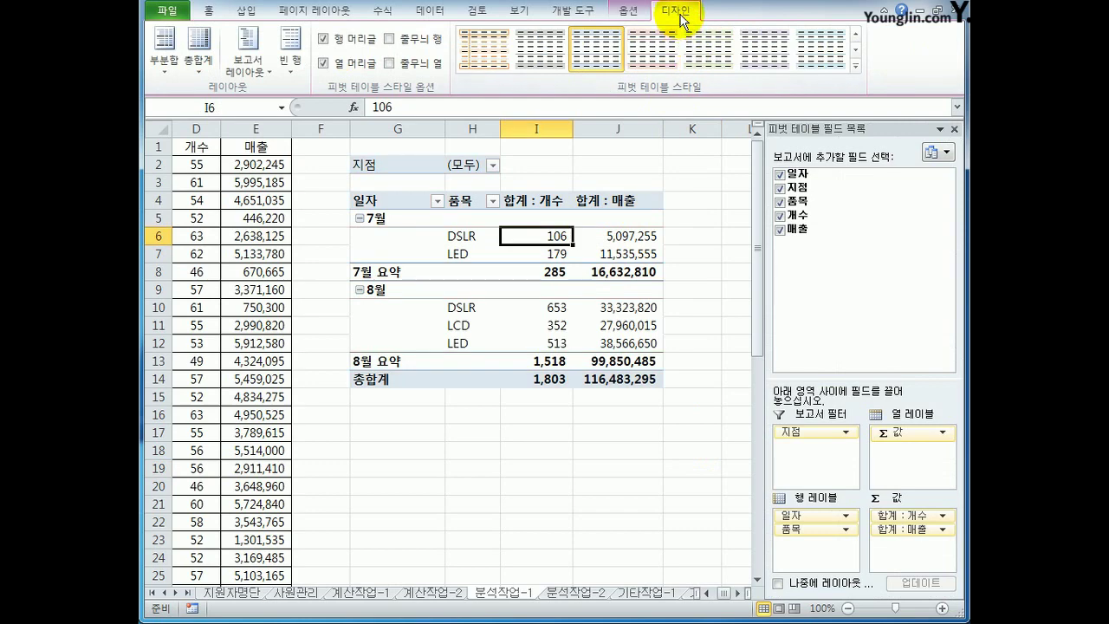
{"action": "left_click", "coordinate": [854, 66]}
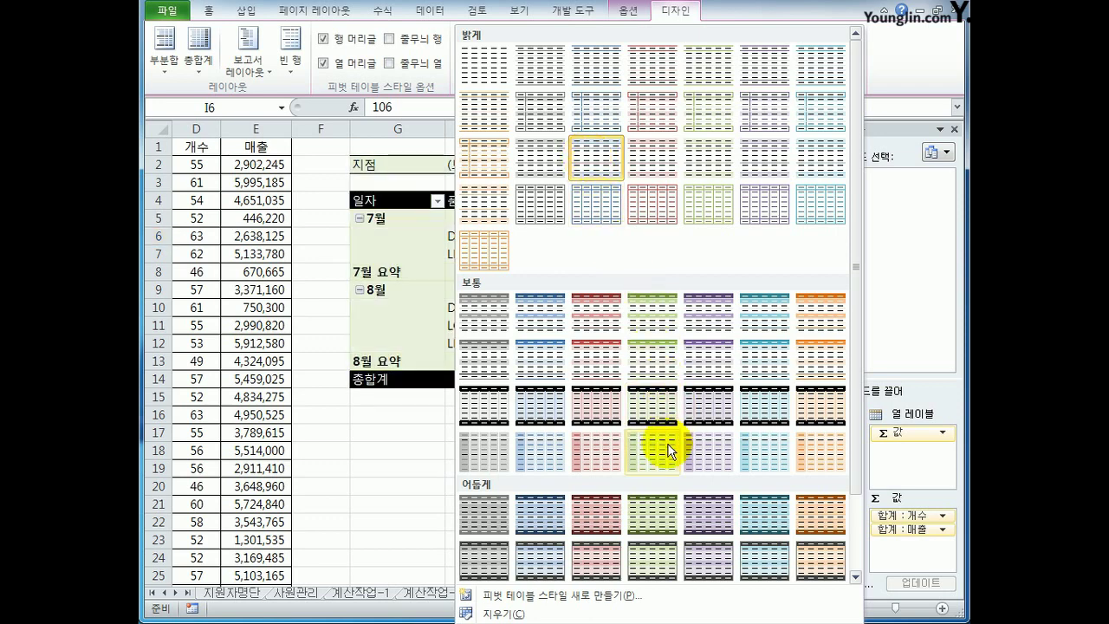
{"action": "left_click", "coordinate": [640, 518]}
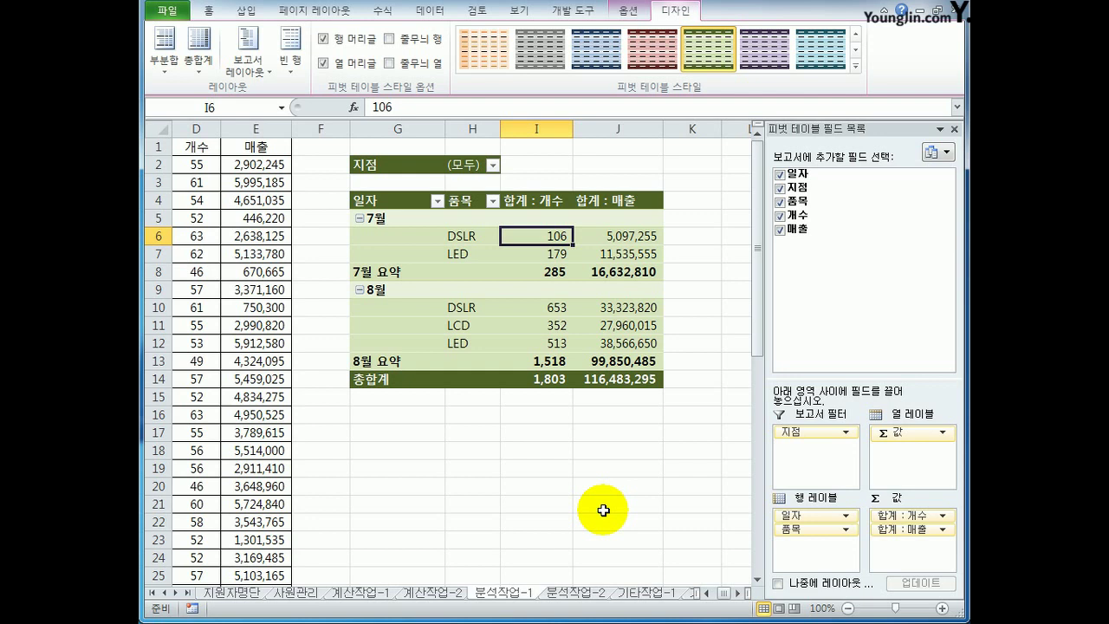
On the 분석작업-2 sheet, start recording a macro named 포인트 in the current workbook
{"action": "left_click", "coordinate": [575, 594]}
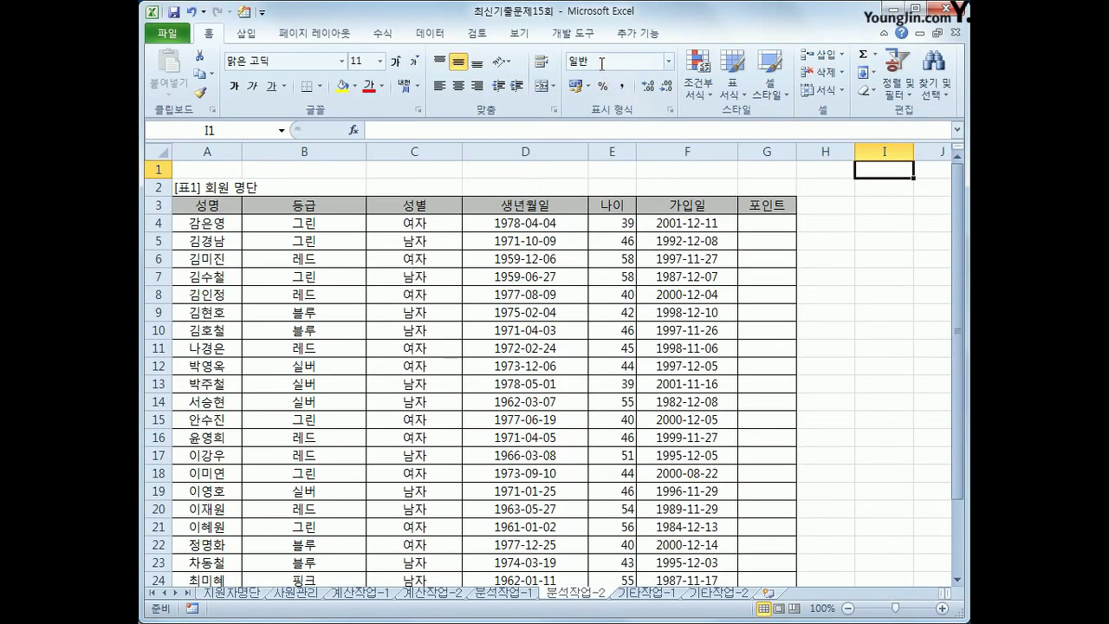
{"action": "left_click", "coordinate": [579, 36]}
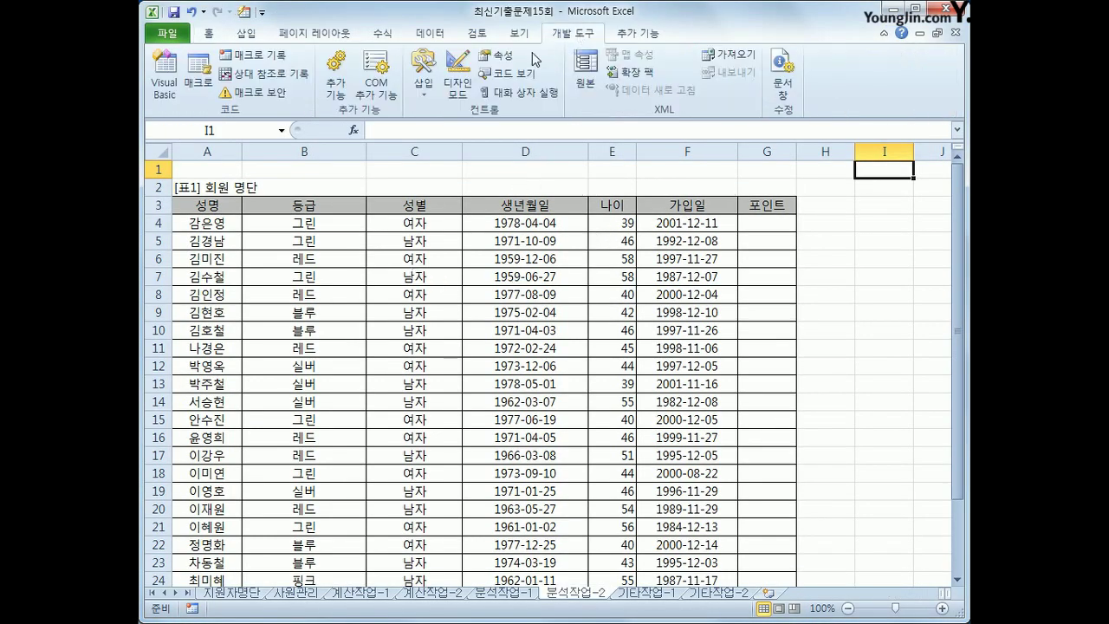
{"action": "left_click", "coordinate": [260, 54]}
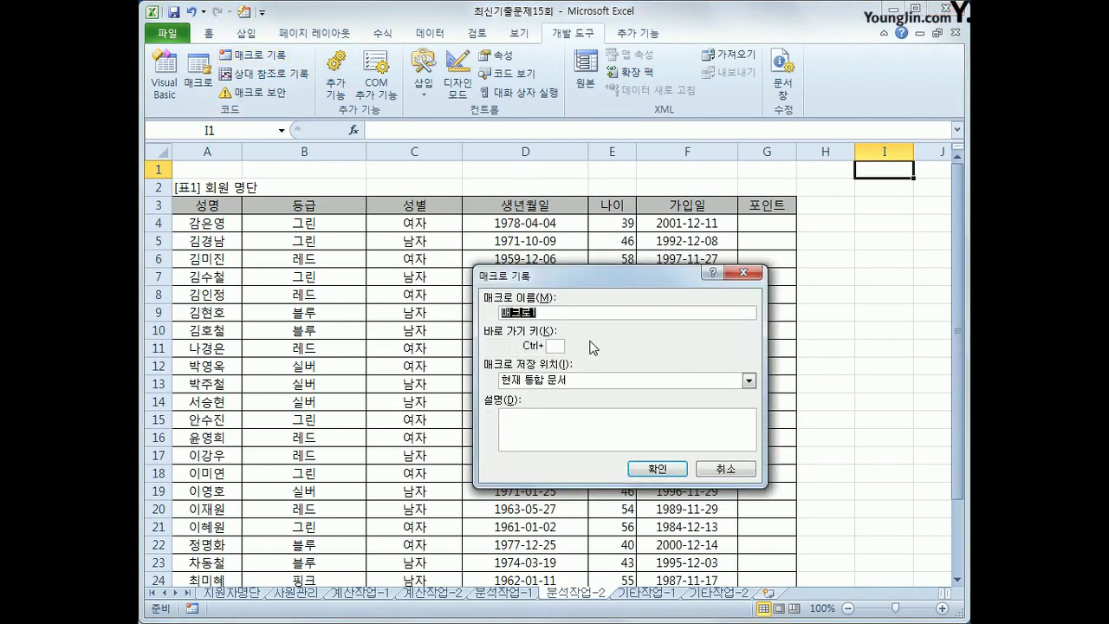
{"action": "type", "text": "ㅂㅗㅇㅣㄴㅌㅡ"}
{"action": "left_click", "coordinate": [657, 469]}
Start an IF formula in G4 that returns 300 when B4 equals "그린"
{"action": "left_click", "coordinate": [776, 225]}
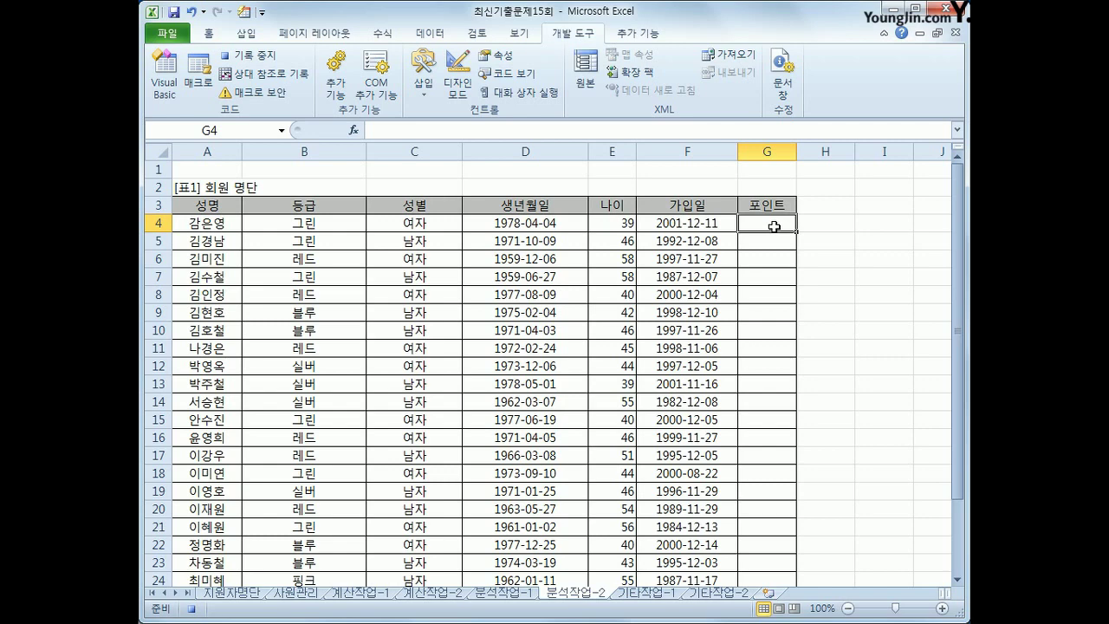
{"action": "type", "text": "="}
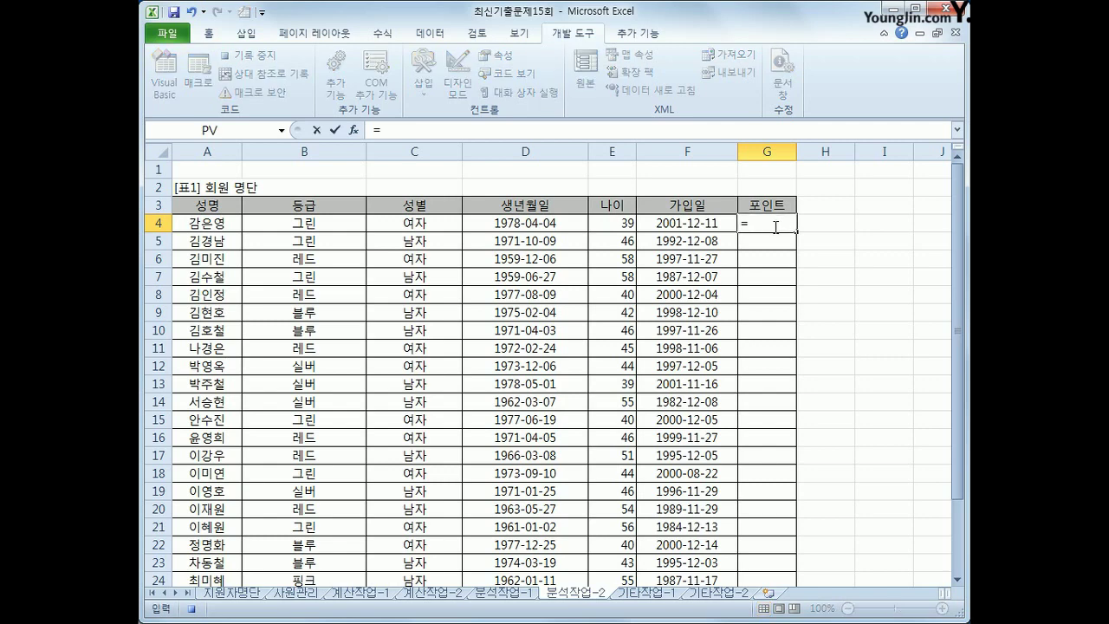
{"action": "type", "text": "if"}
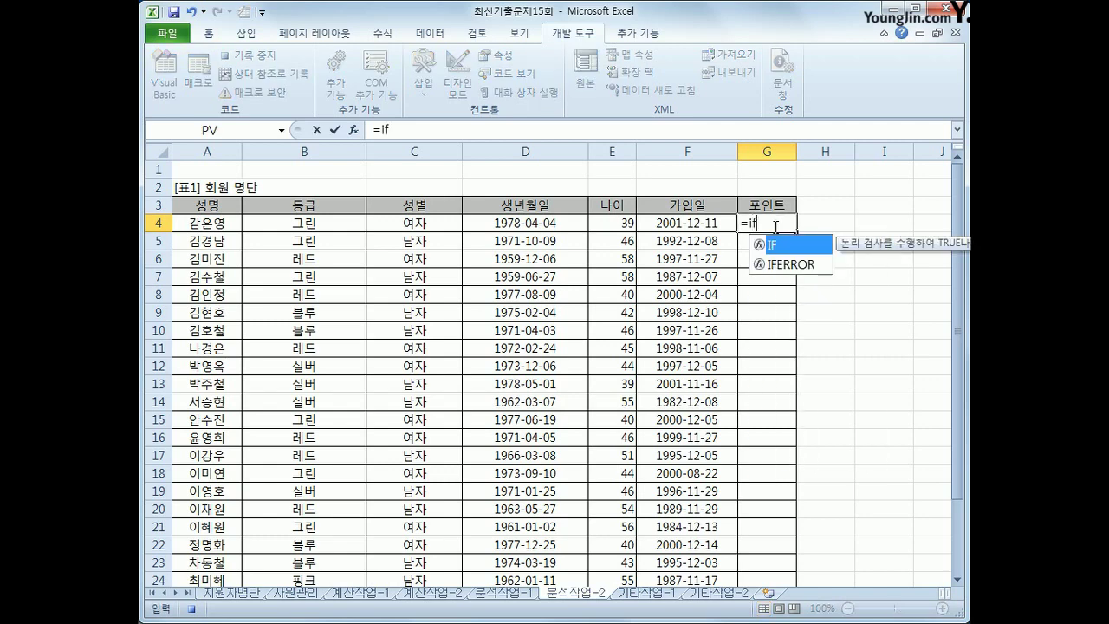
{"action": "type", "text": "("}
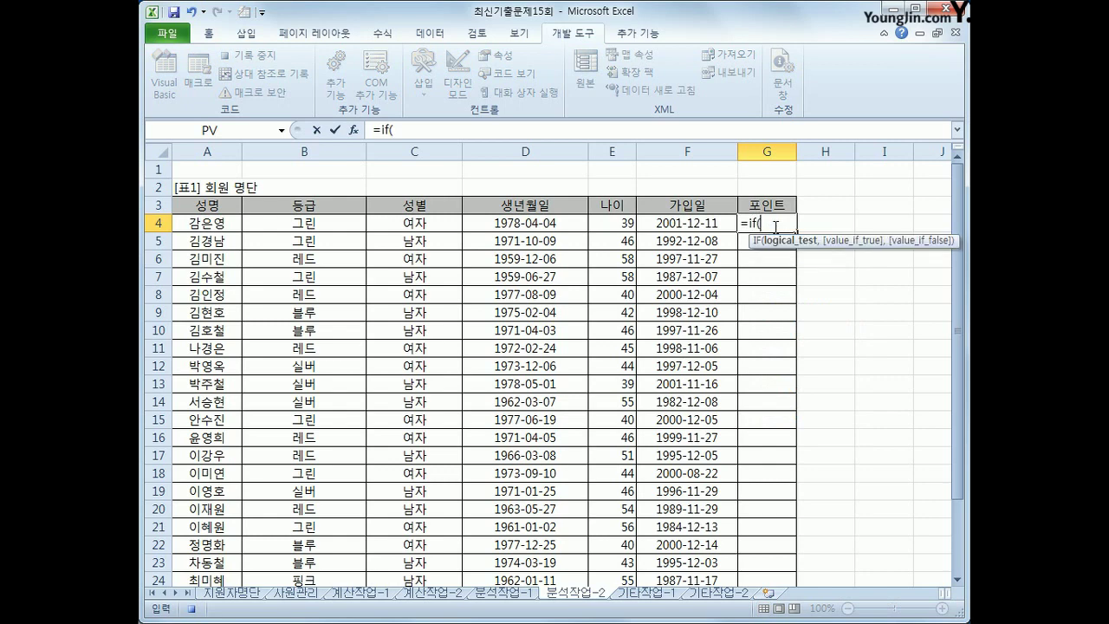
{"action": "key", "text": "Left"}
{"action": "key", "text": "Left"}
{"action": "key", "text": "Left"}
{"action": "key", "text": "Left"}
{"action": "key", "text": "Left"}
{"action": "type", "text": "=\"그"}
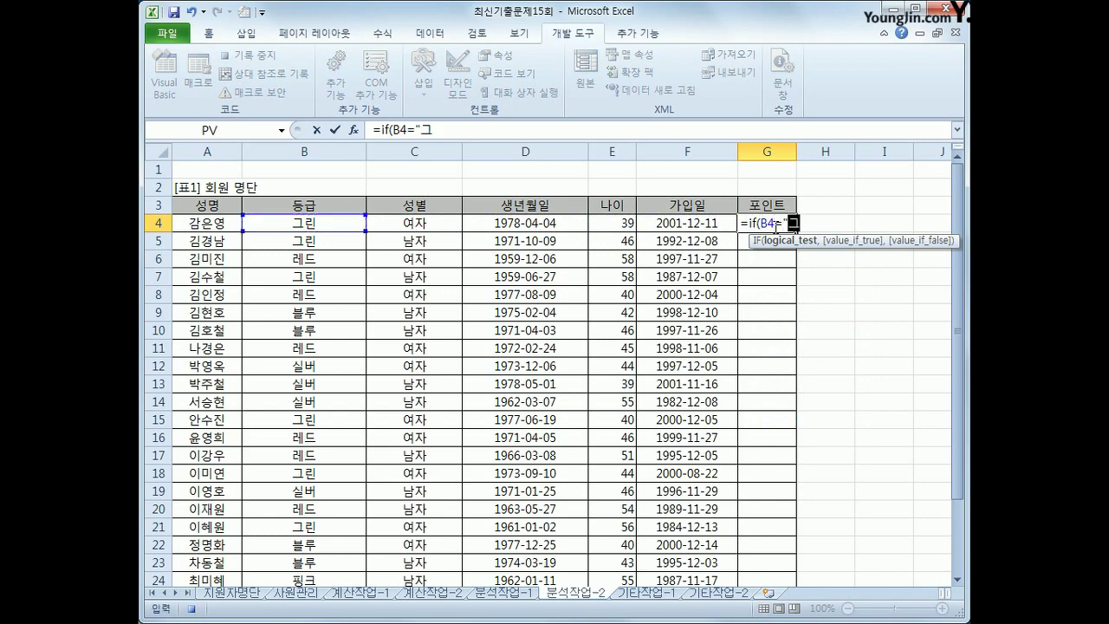
{"action": "type", "text": "린\","}
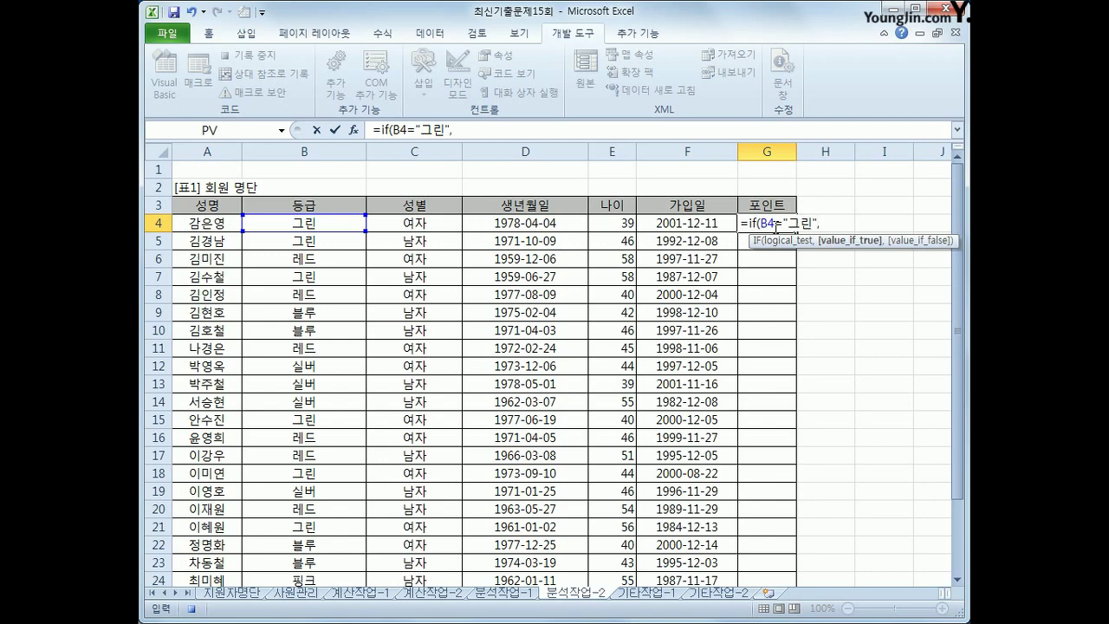
{"action": "type", "text": "300,"}
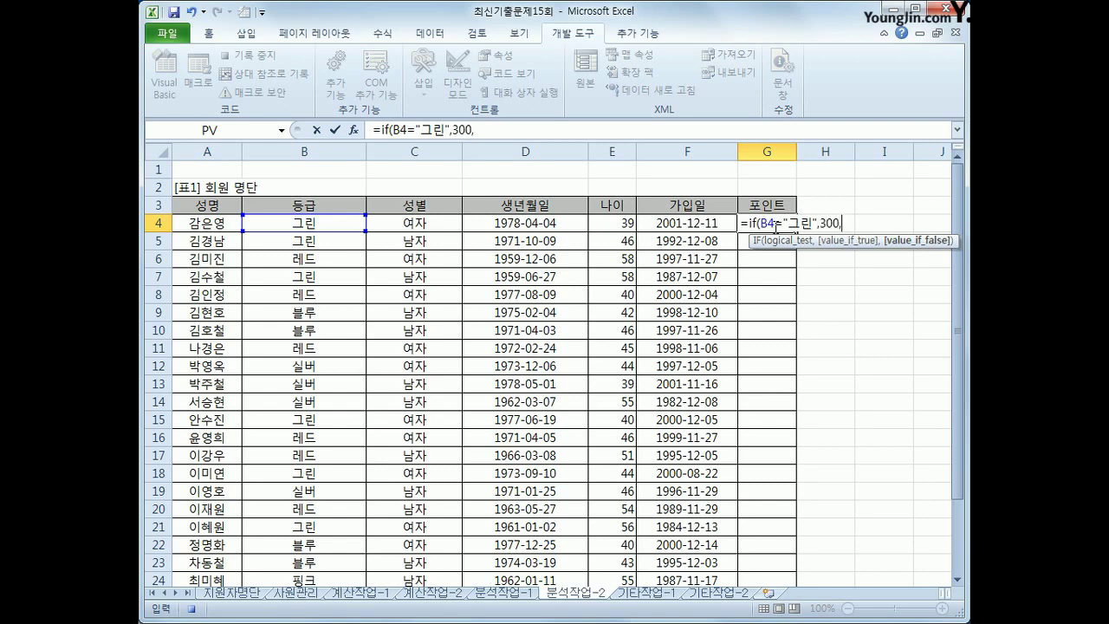
Complete the G4 formula with a nested IF returning 500 when B4 equals "실버" and 1000 otherwise
{"action": "type", "text": "if("}
{"action": "key", "text": "Left"}
{"action": "key", "text": "Left"}
{"action": "key", "text": "Left"}
{"action": "key", "text": "Left"}
{"action": "key", "text": "Left"}
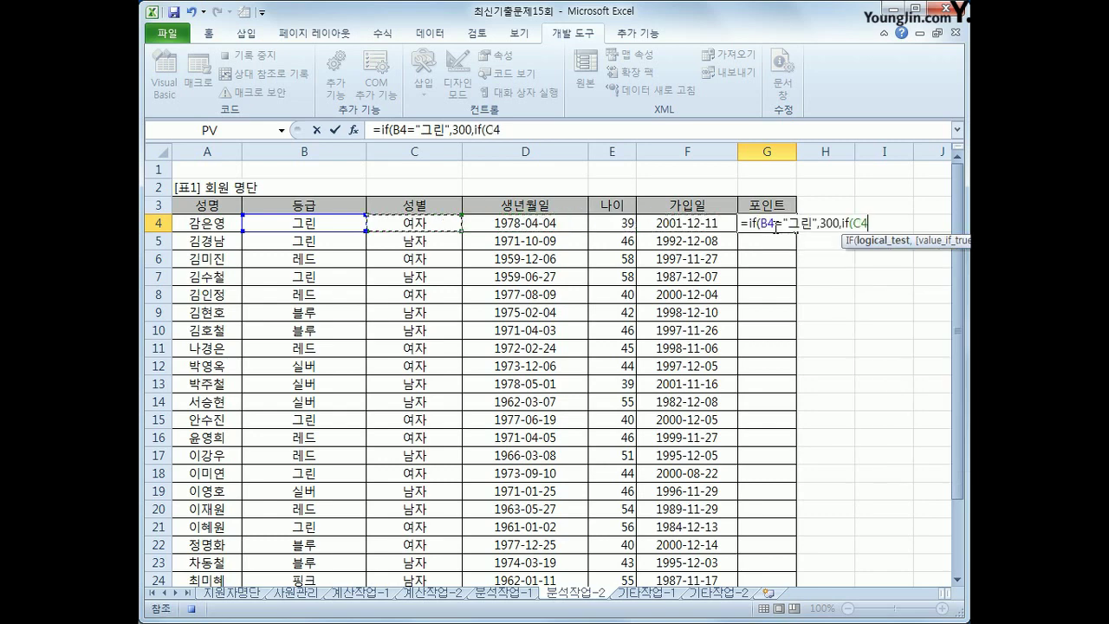
{"action": "type", "text": "=\""}
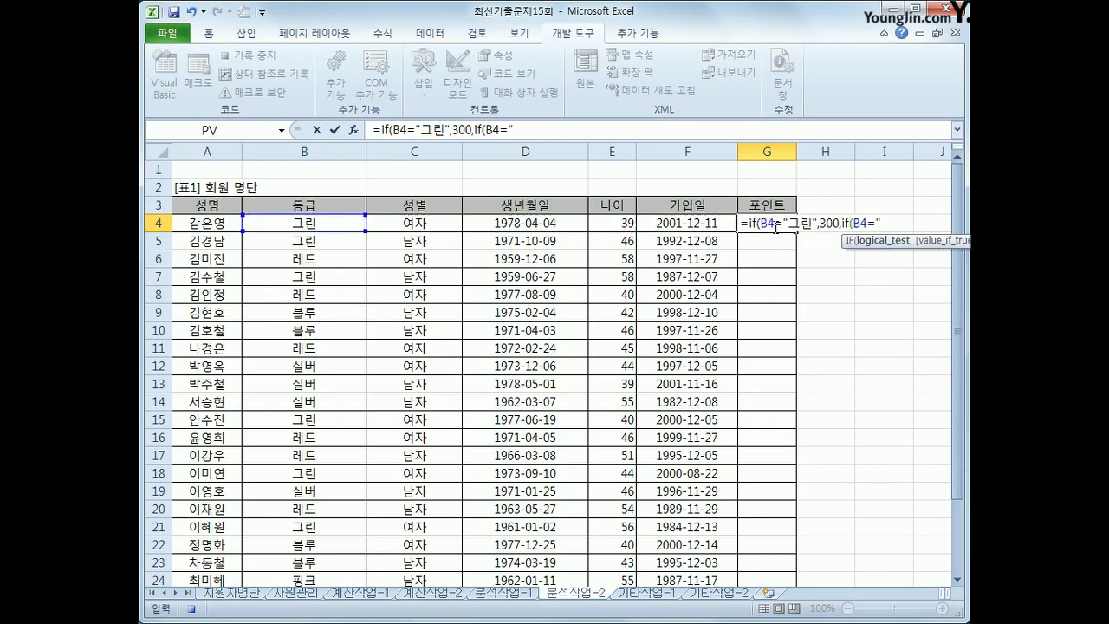
{"action": "type", "text": "실버\",5"}
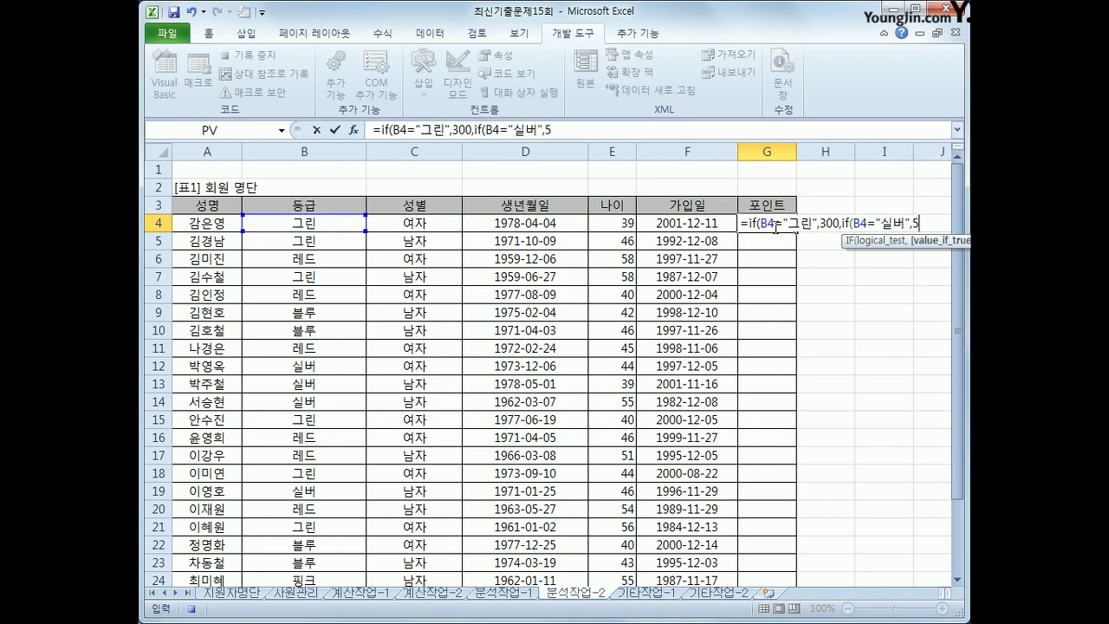
{"action": "type", "text": "00,1000"}
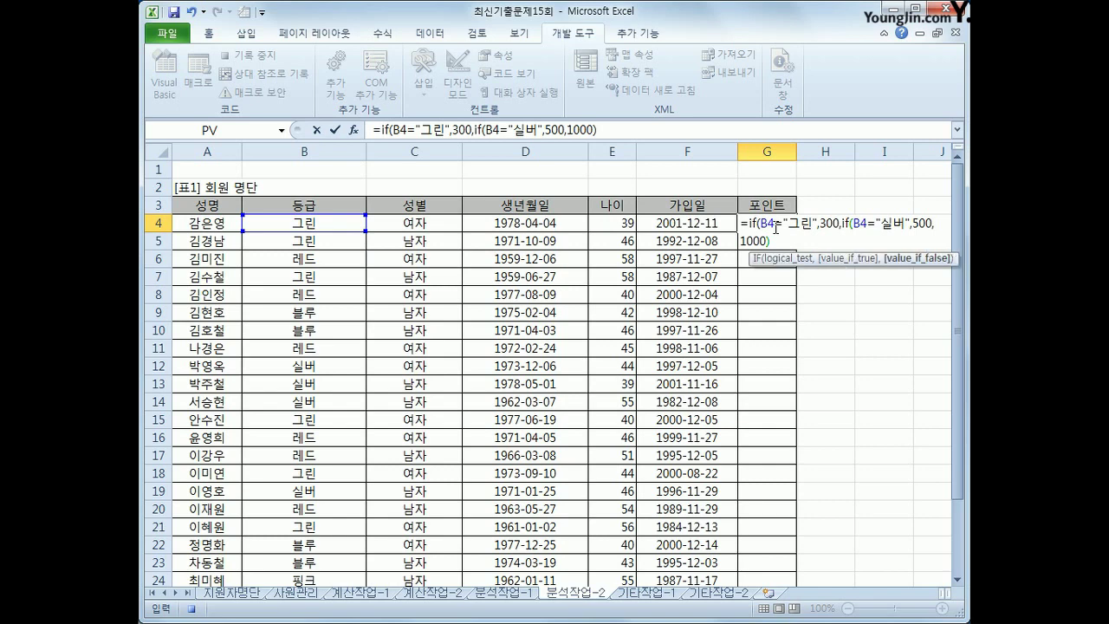
{"action": "type", "text": "))"}
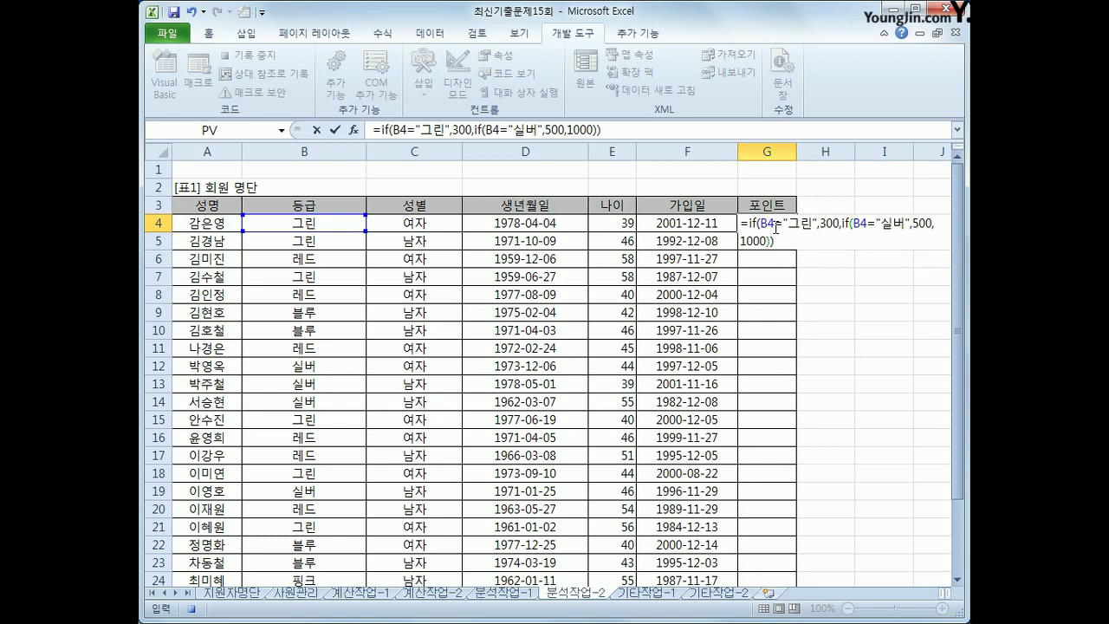
{"action": "key", "text": "Return"}
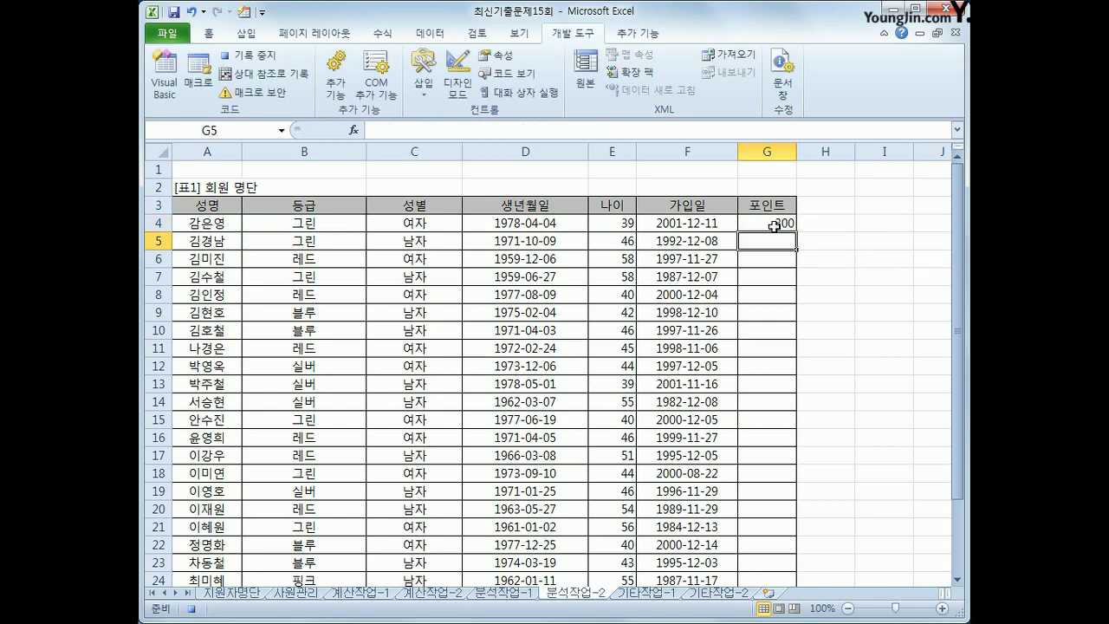
Fill the G4 formula down the 포인트 column to G28 and stop recording the macro
{"action": "left_click", "coordinate": [773, 225]}
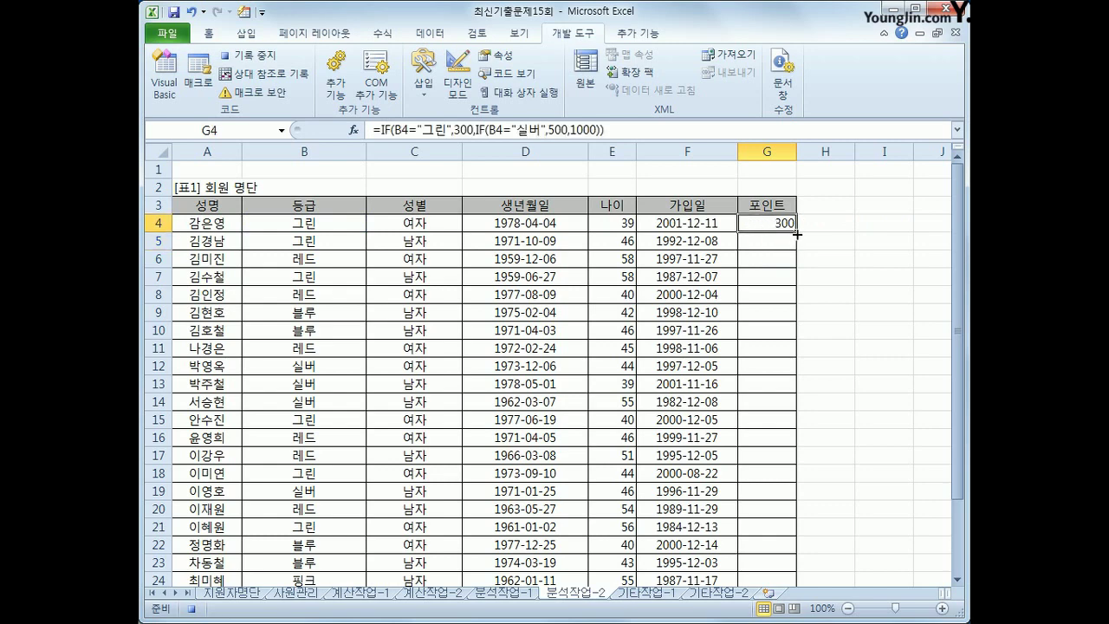
{"action": "double_click", "coordinate": [795, 232]}
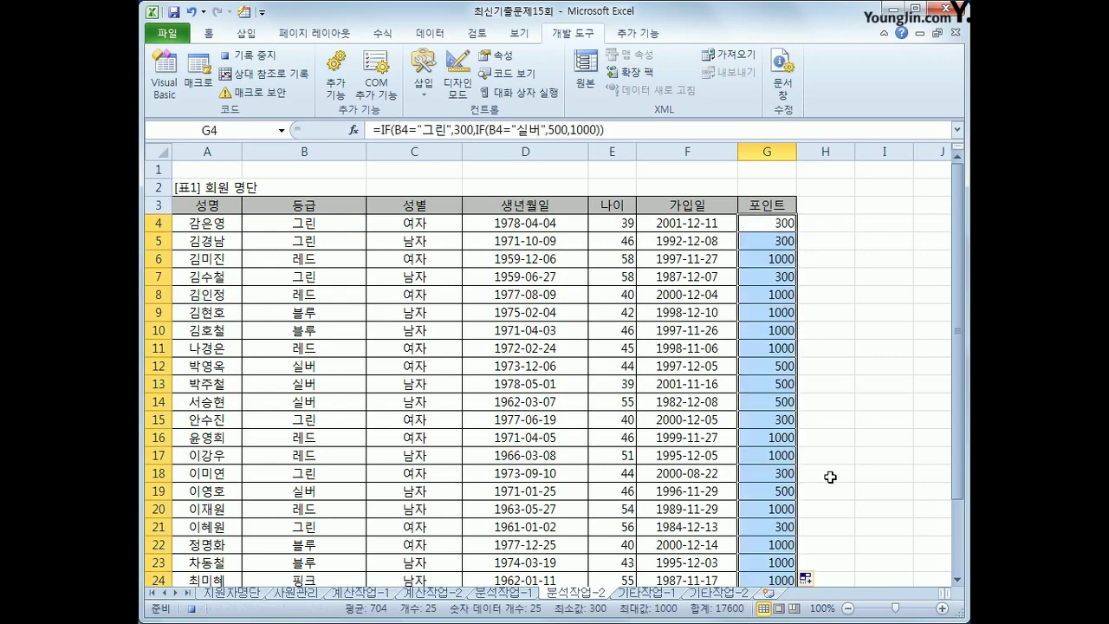
{"action": "scroll", "coordinate": [830, 476], "scroll_direction": "down", "scroll_amount": 3}
{"action": "left_click", "coordinate": [786, 491]}
{"action": "scroll", "coordinate": [786, 490], "scroll_direction": "up", "scroll_amount": 3}
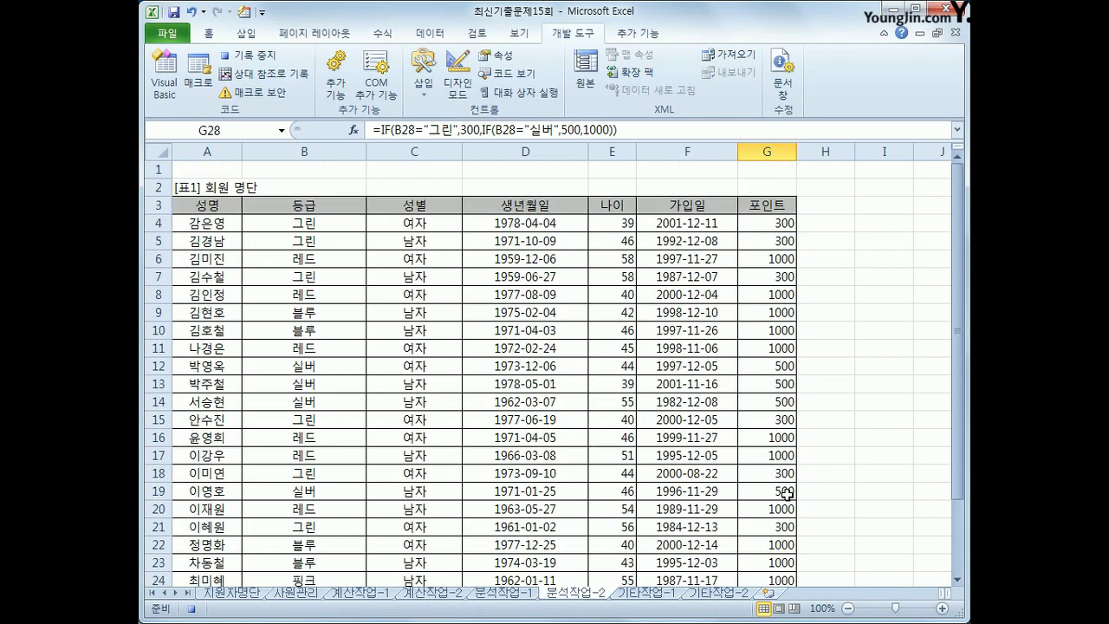
{"action": "left_click", "coordinate": [260, 56]}
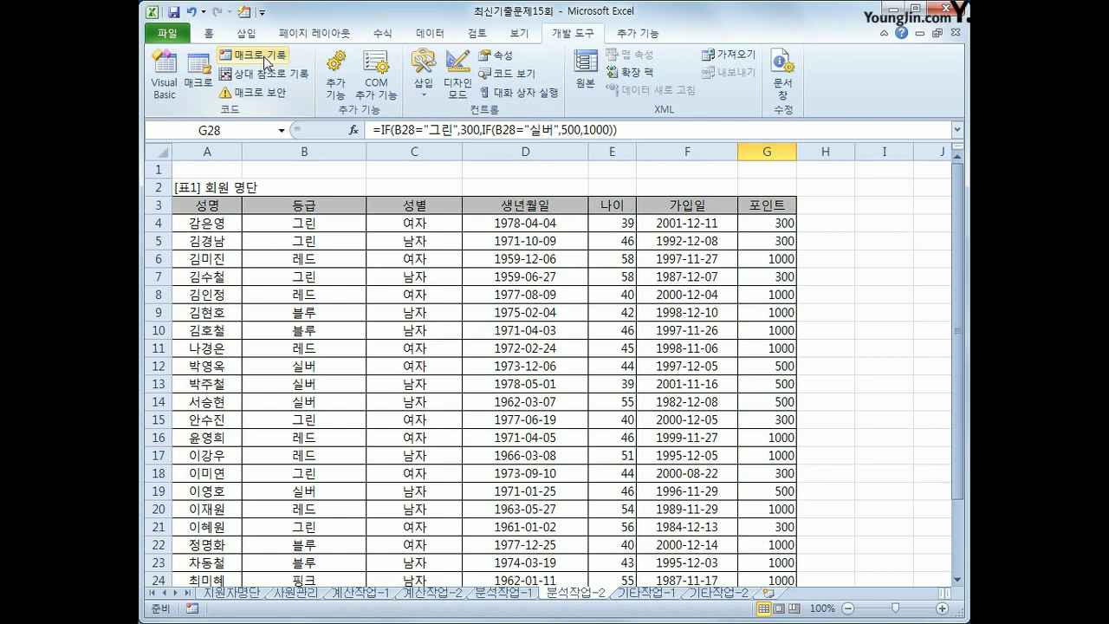
Draw a rectangle shape over cells D1:D2, about 4.1 cm wide and 1.16 cm high, and label it 포인트
{"action": "left_click", "coordinate": [246, 33]}
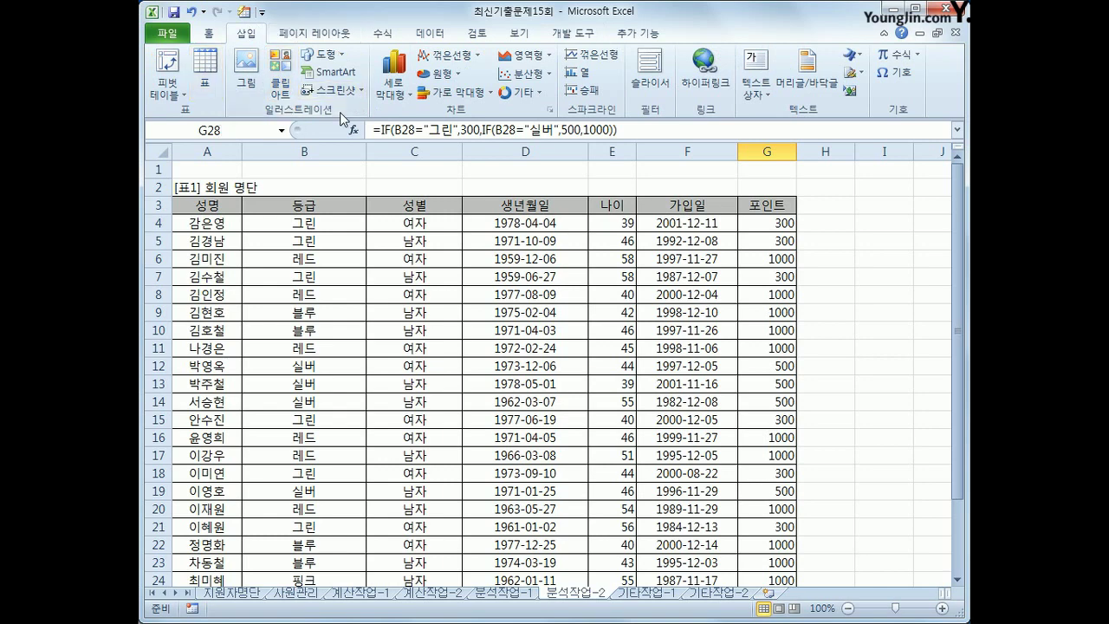
{"action": "left_click", "coordinate": [324, 54]}
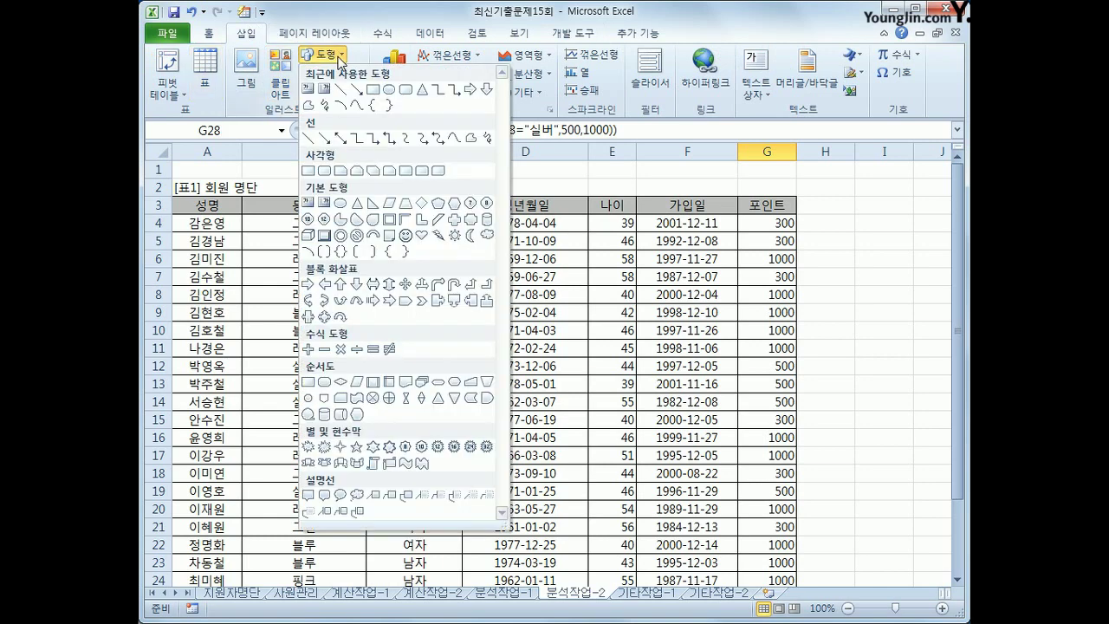
{"action": "left_click", "coordinate": [308, 171]}
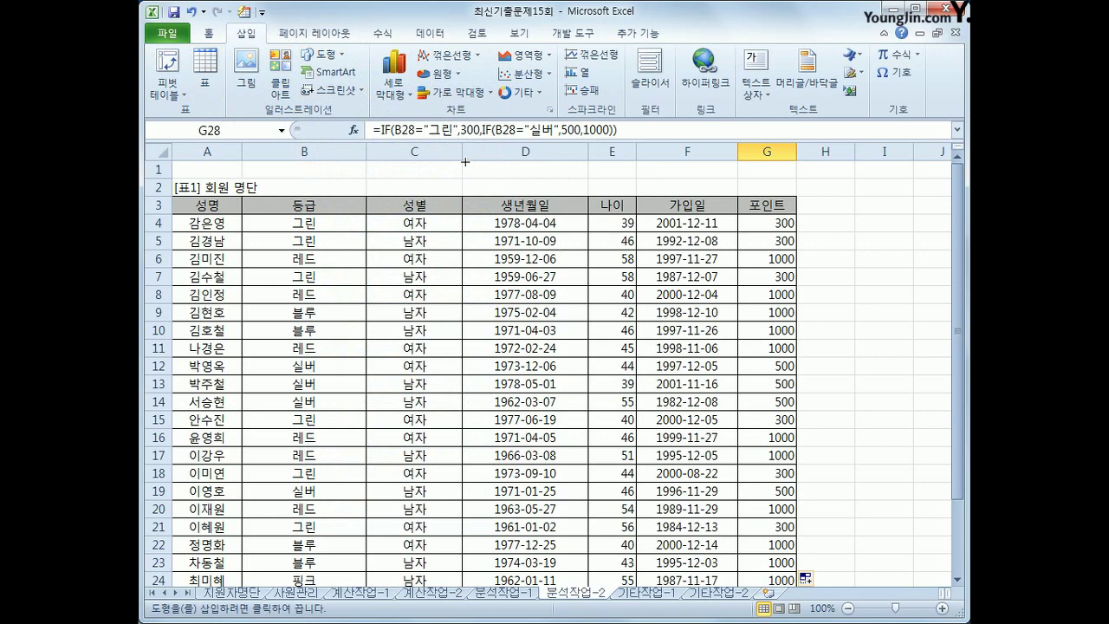
{"action": "mouse_move", "coordinate": [462, 161]}
{"action": "left_mouse_down"}
{"action": "mouse_move", "coordinate": [564, 185]}
{"action": "mouse_move", "coordinate": [564, 195]}
{"action": "left_mouse_up"}
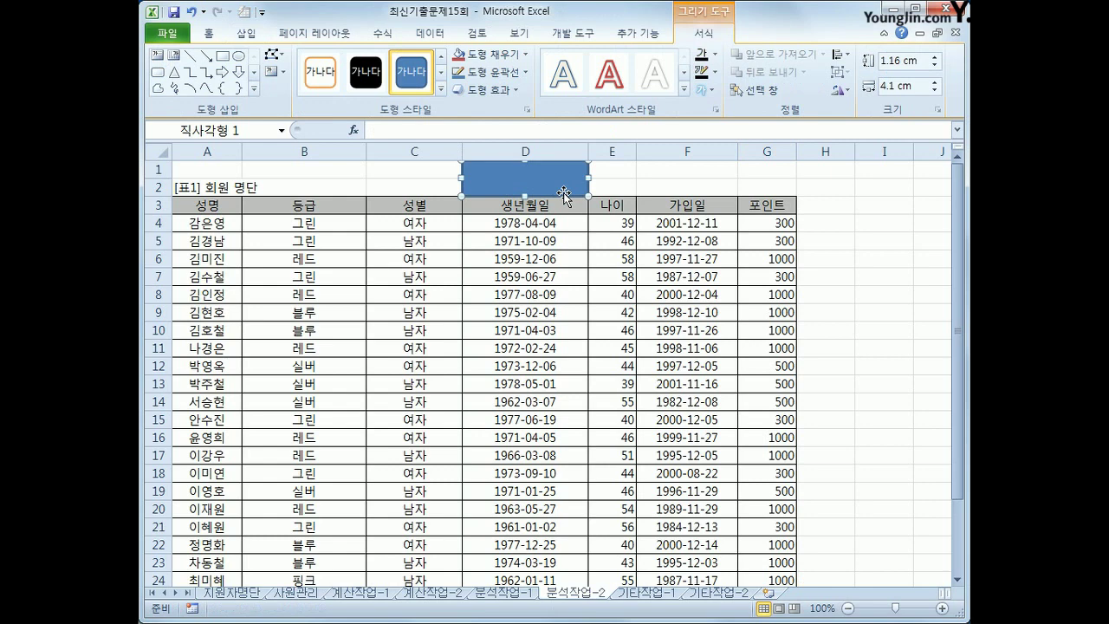
{"action": "type", "text": "포인트"}
{"action": "left_click", "coordinate": [564, 195]}
Center the rectangle's text horizontally and vertically and set its font size to 12
{"action": "left_click", "coordinate": [208, 33]}
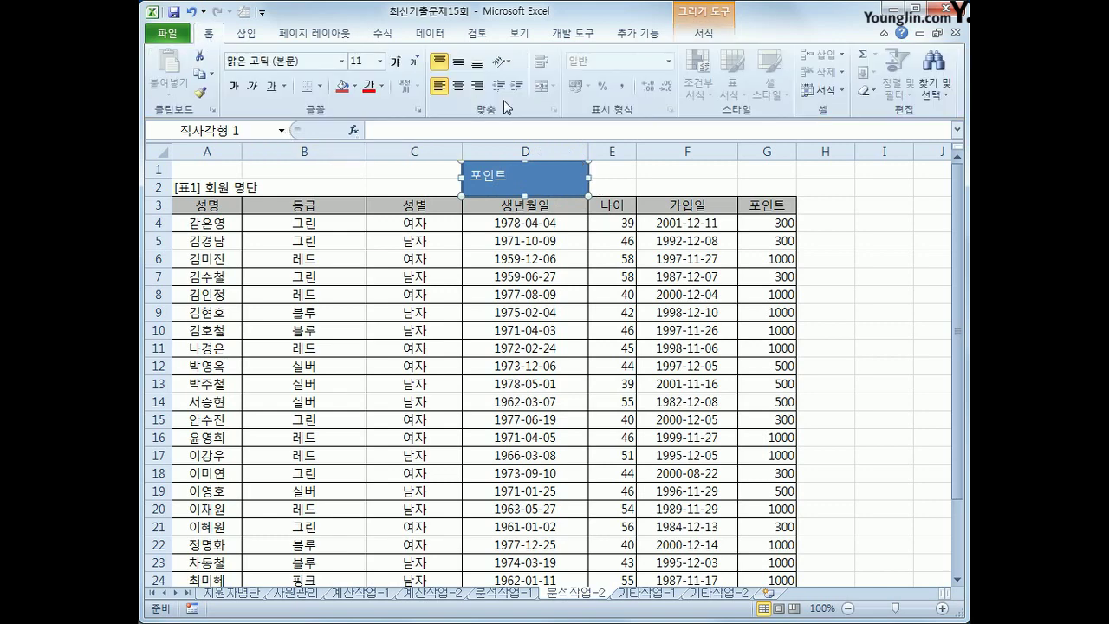
{"action": "left_click", "coordinate": [458, 61]}
{"action": "left_click", "coordinate": [458, 86]}
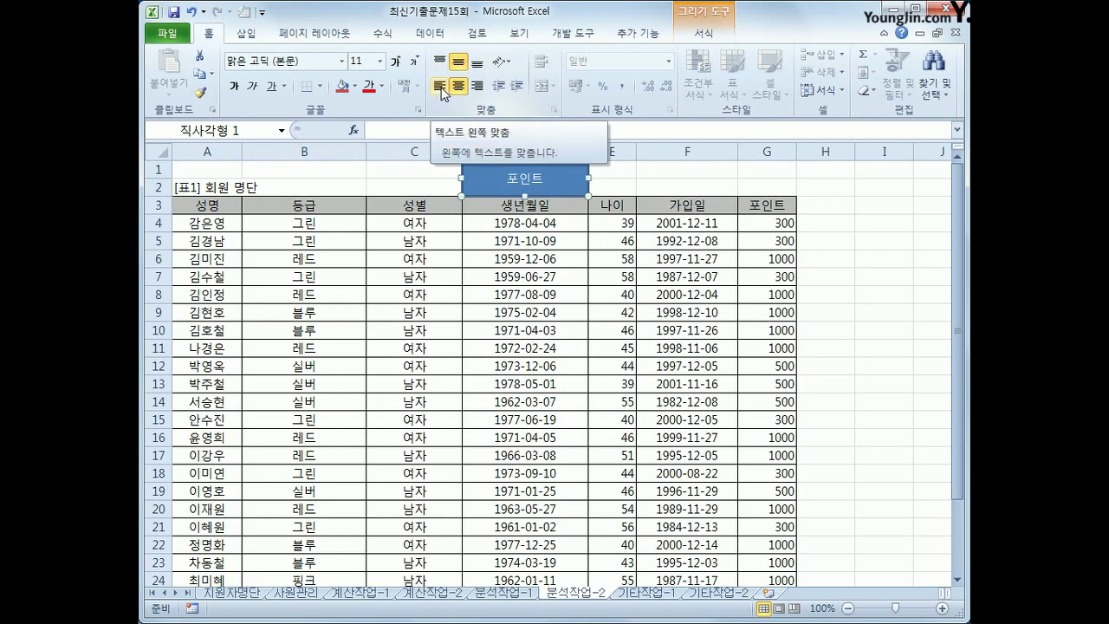
{"action": "left_click", "coordinate": [397, 64]}
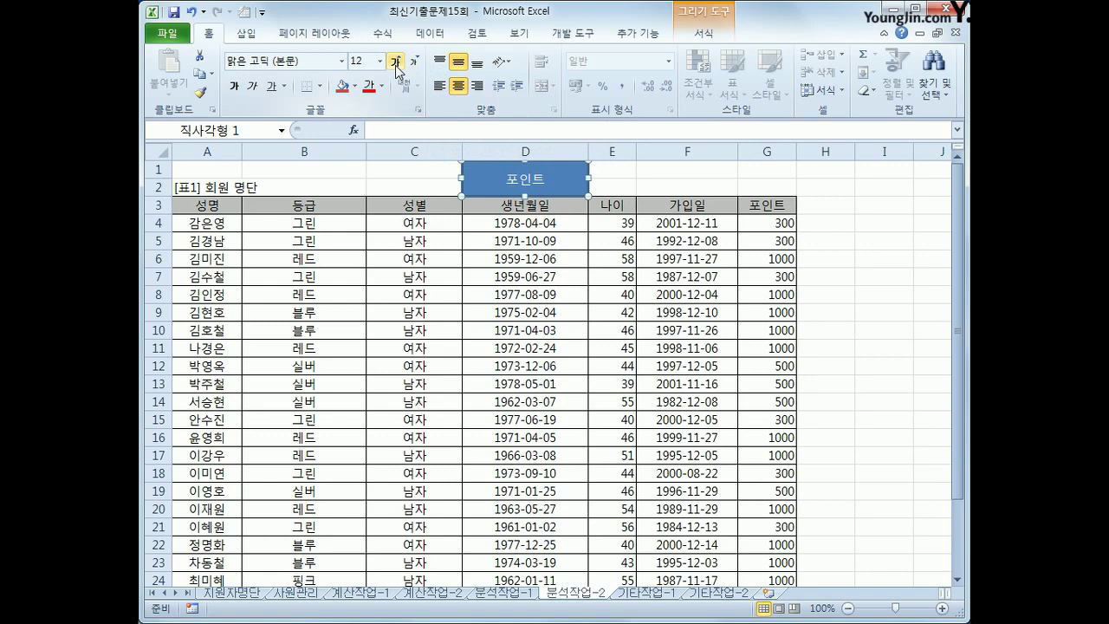
Assign the 포인트 macro to the rectangle and deselect the shape
{"action": "right_click", "coordinate": [576, 178]}
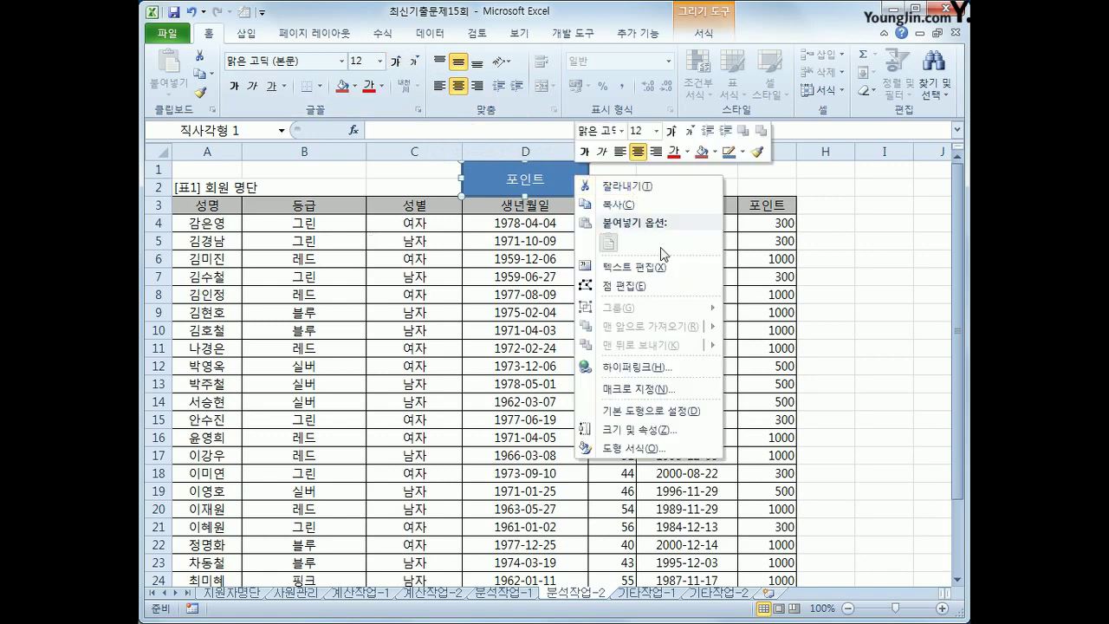
{"action": "left_click", "coordinate": [667, 389]}
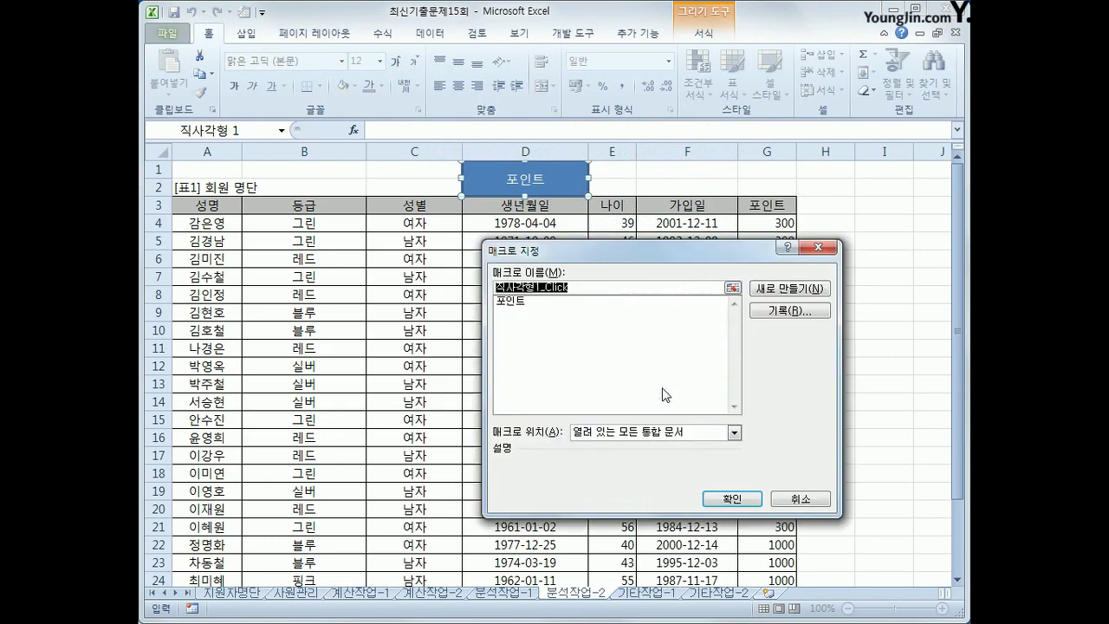
{"action": "left_click", "coordinate": [525, 301]}
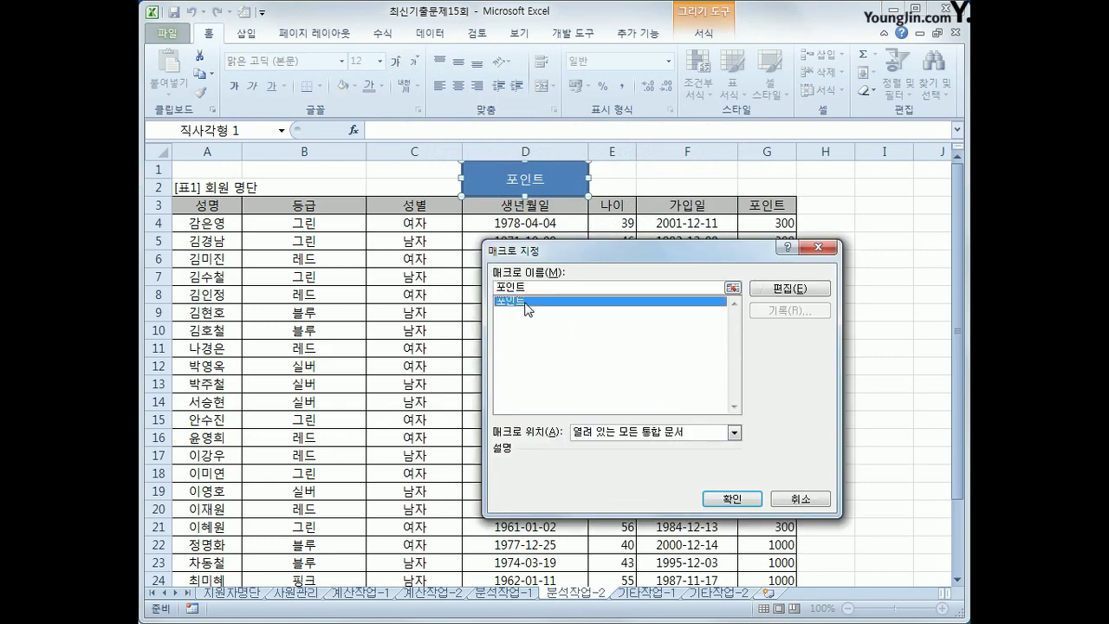
{"action": "left_click", "coordinate": [732, 499]}
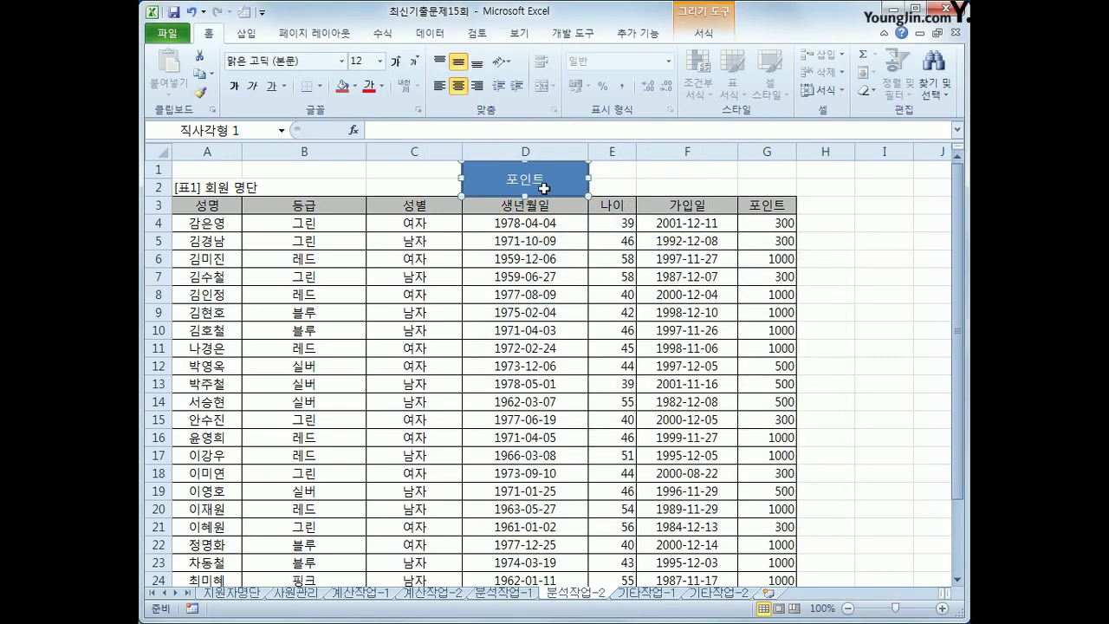
{"action": "left_click", "coordinate": [840, 309]}
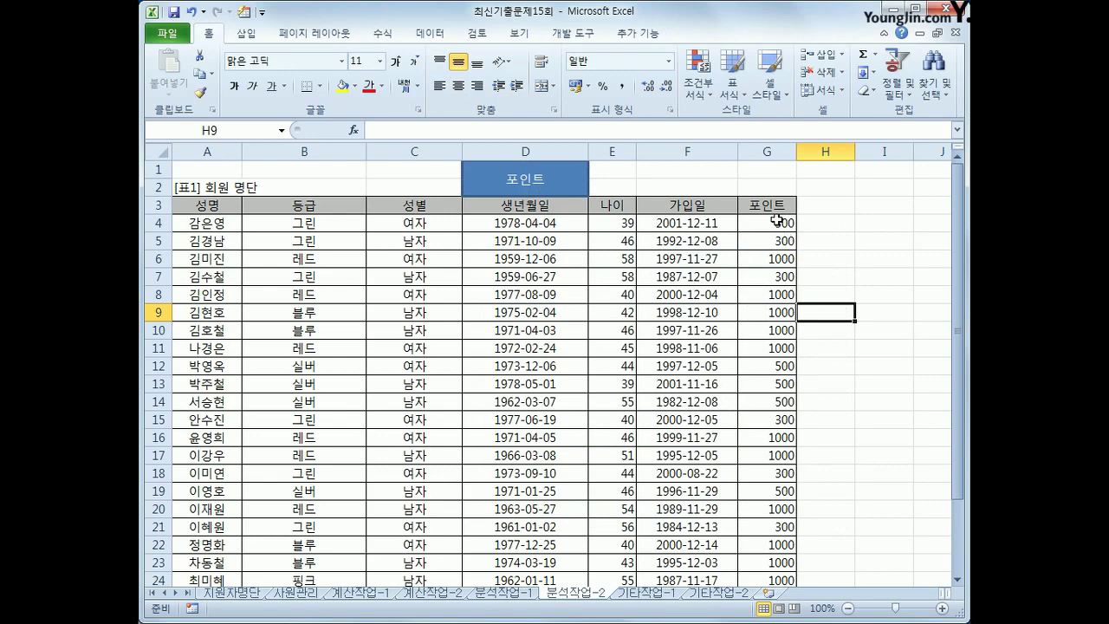
Test the macro by clearing the 포인트 values in G4:G28 and running it from the rectangle to refill them
{"action": "left_click_drag", "start_coordinate": [774, 218], "coordinate": [782, 509]}
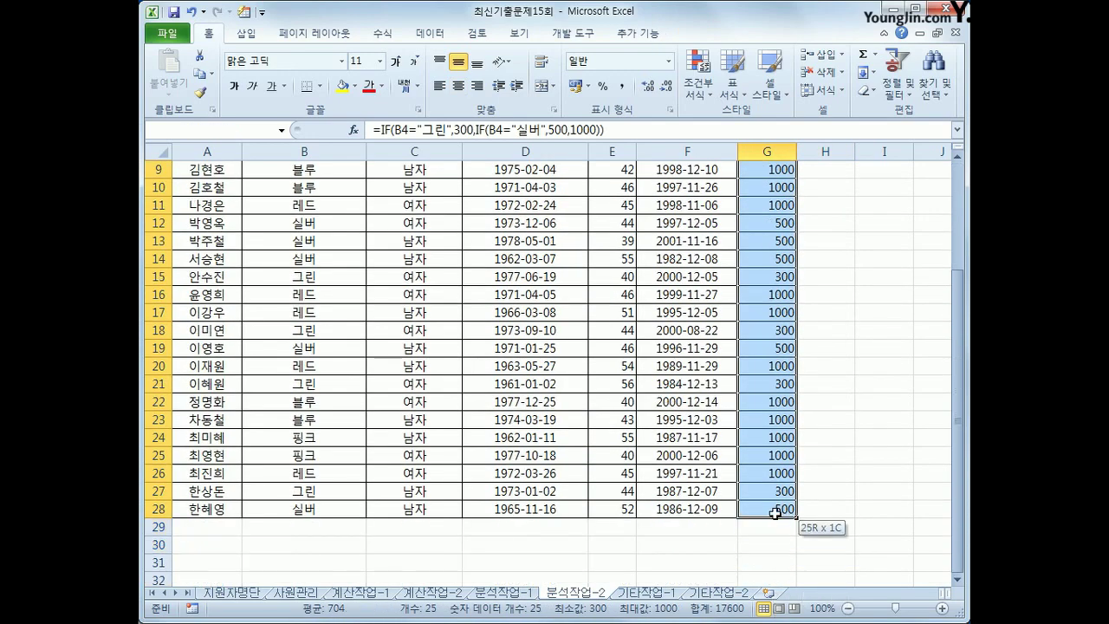
{"action": "key", "text": "Delete"}
{"action": "scroll", "coordinate": [771, 509], "scroll_direction": "up", "scroll_amount": 3}
{"action": "left_click", "coordinate": [829, 352]}
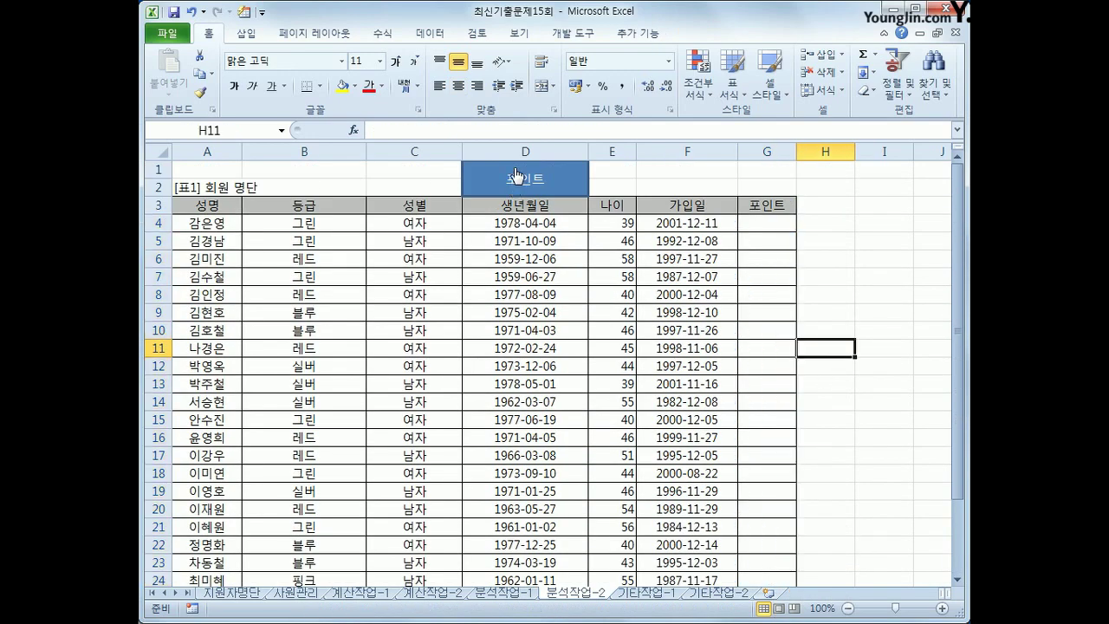
{"action": "left_click", "coordinate": [518, 175]}
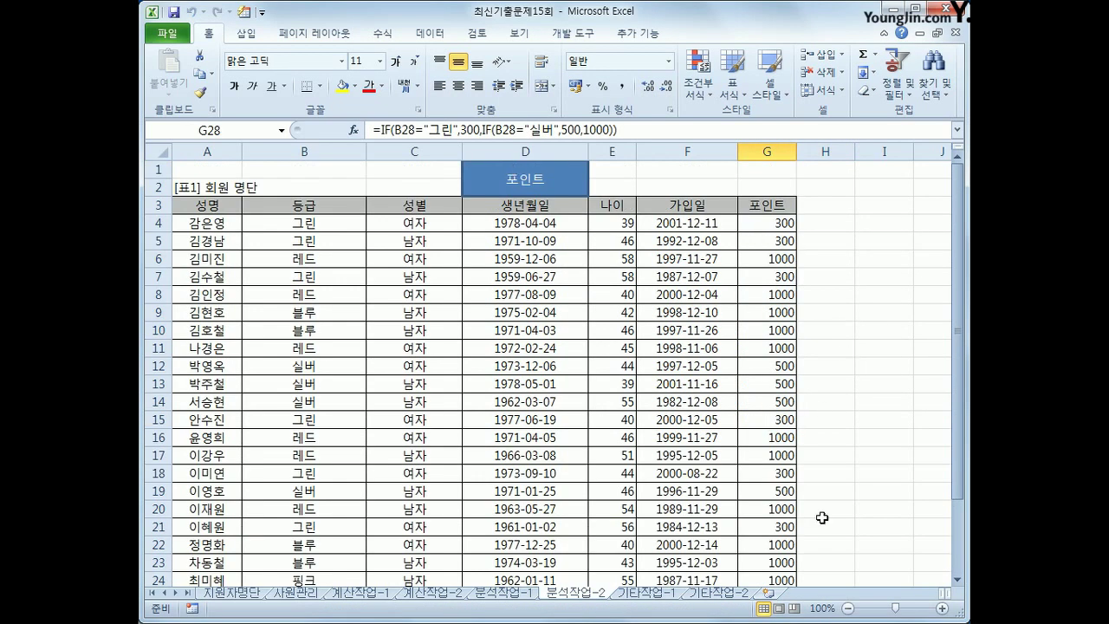
{"action": "scroll", "coordinate": [853, 385], "scroll_direction": "down", "scroll_amount": 1}
{"action": "scroll", "coordinate": [852, 395], "scroll_direction": "up", "scroll_amount": 1}
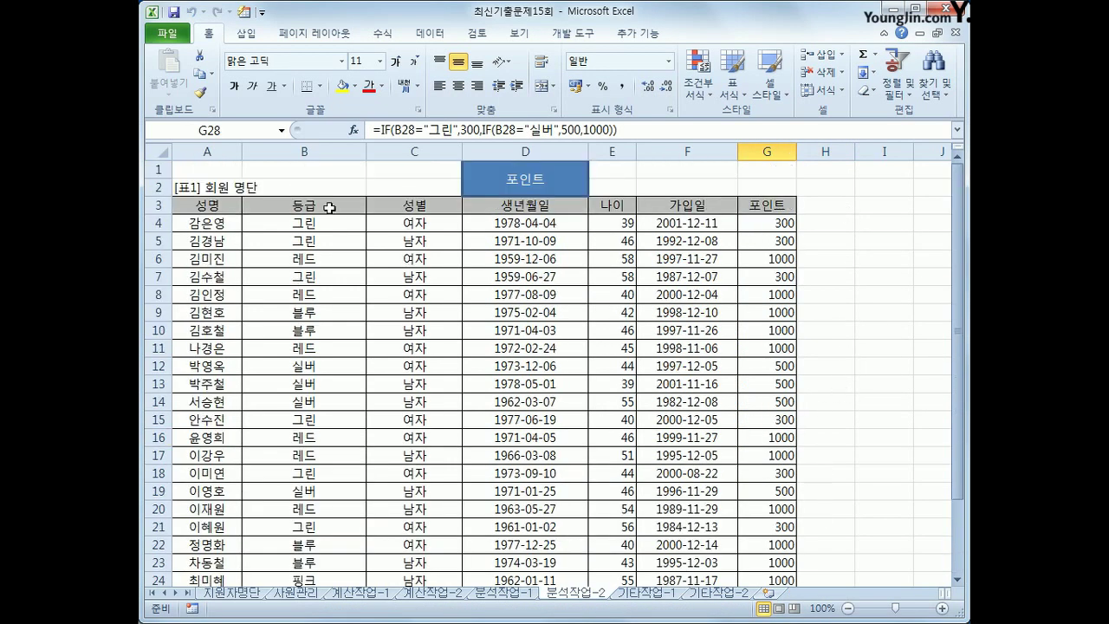
{"action": "left_click", "coordinate": [218, 169]}
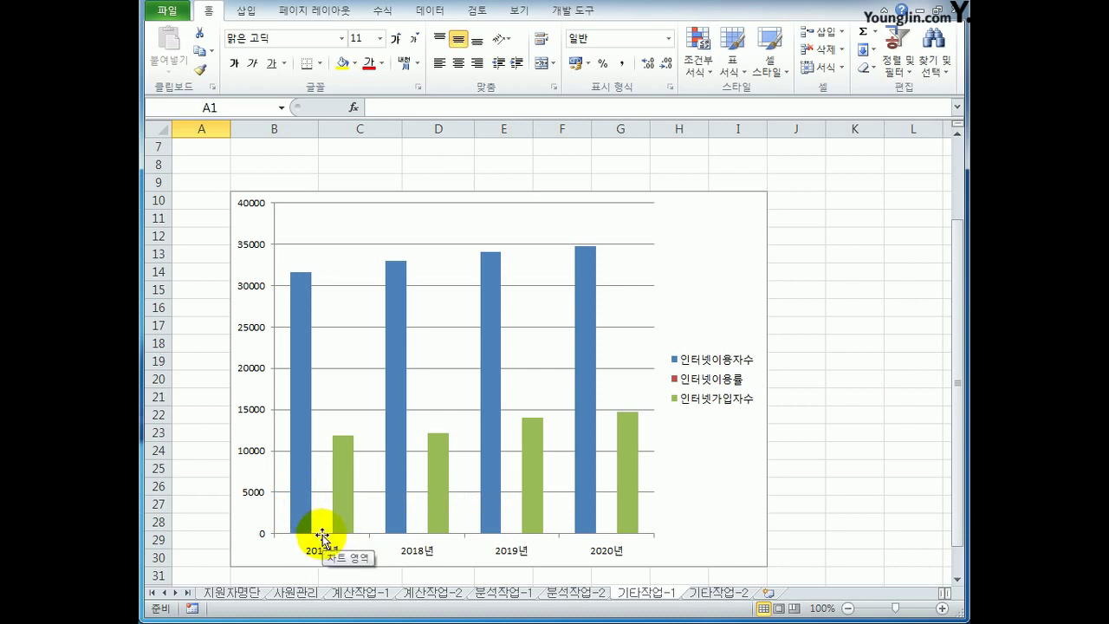
In the 기타작업-1 chart, change the 인터넷이용률 series to a line with markers (꺾은선형) chart type
{"action": "left_click", "coordinate": [714, 295]}
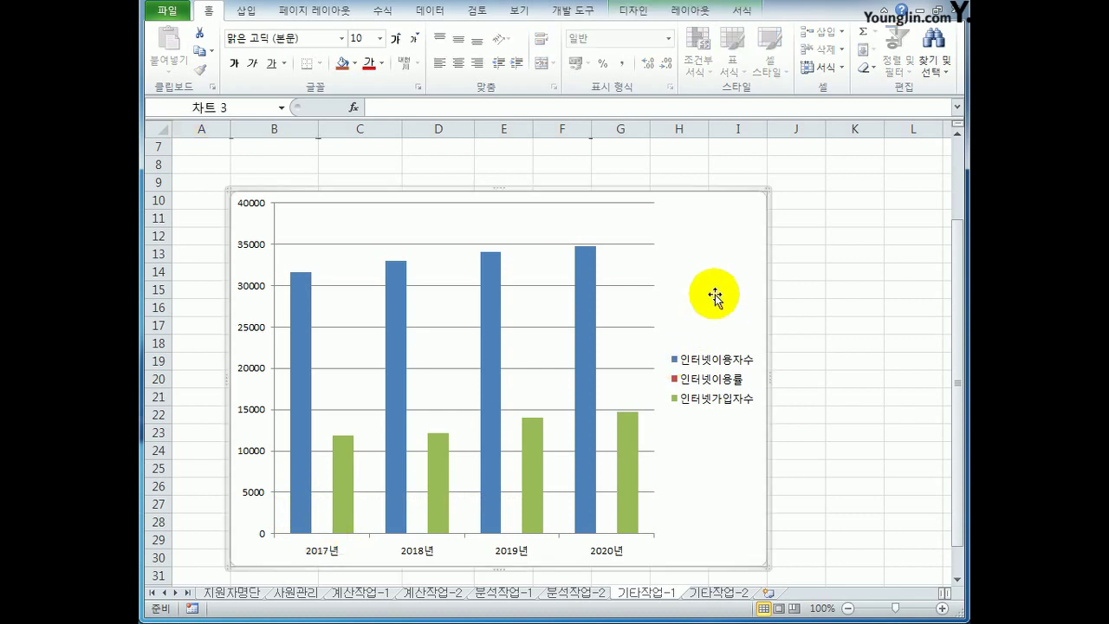
{"action": "left_click", "coordinate": [687, 12]}
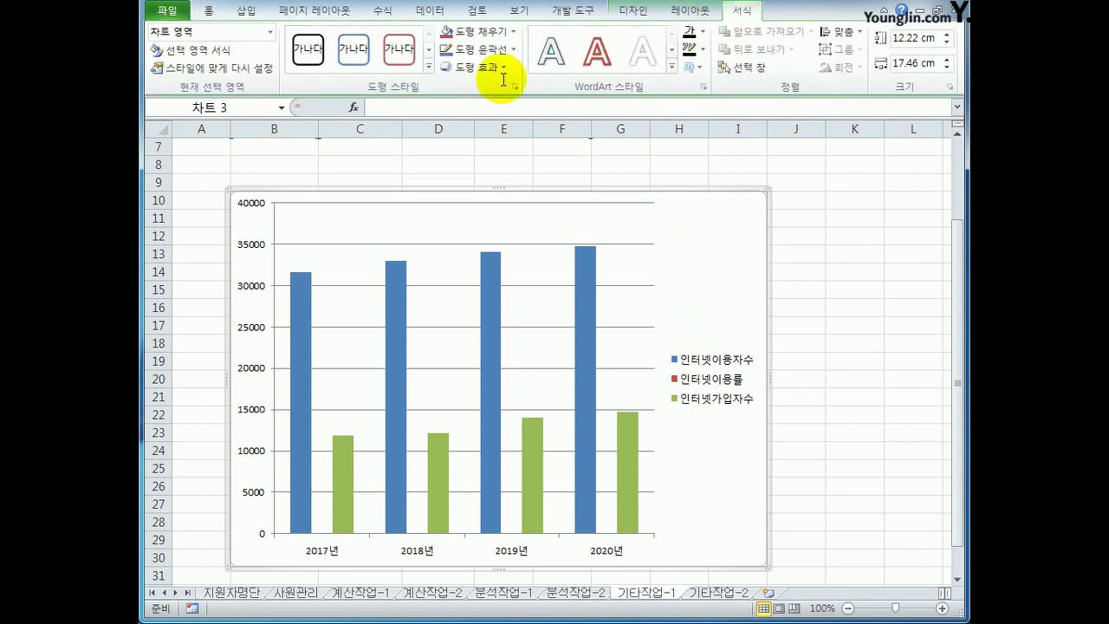
{"action": "left_click", "coordinate": [271, 33]}
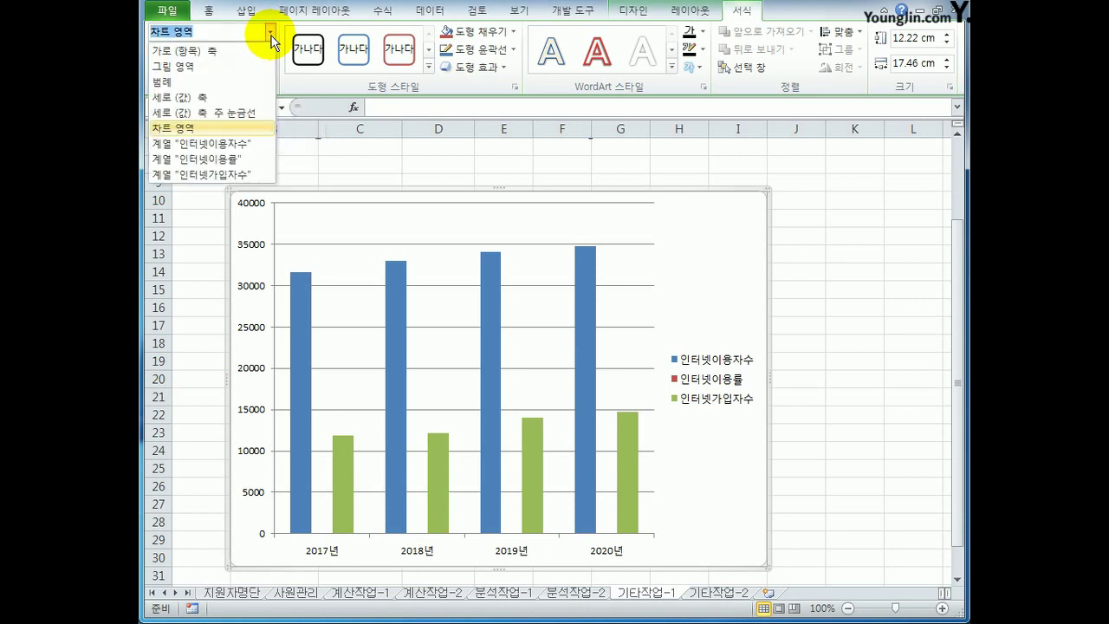
{"action": "left_click", "coordinate": [222, 161]}
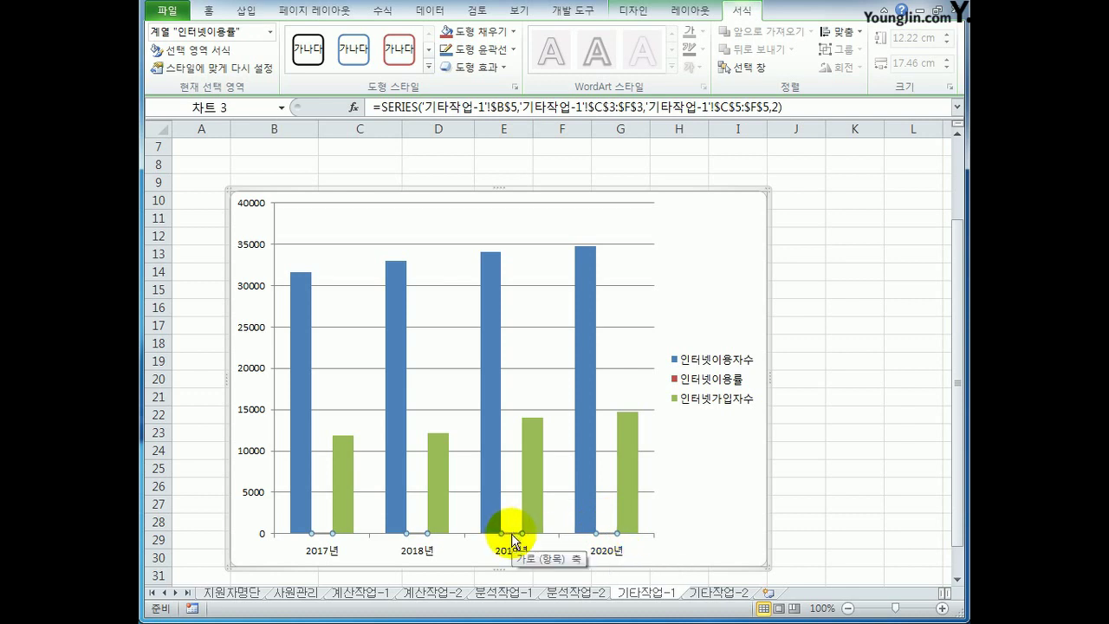
{"action": "left_click", "coordinate": [630, 13]}
{"action": "left_click", "coordinate": [184, 64]}
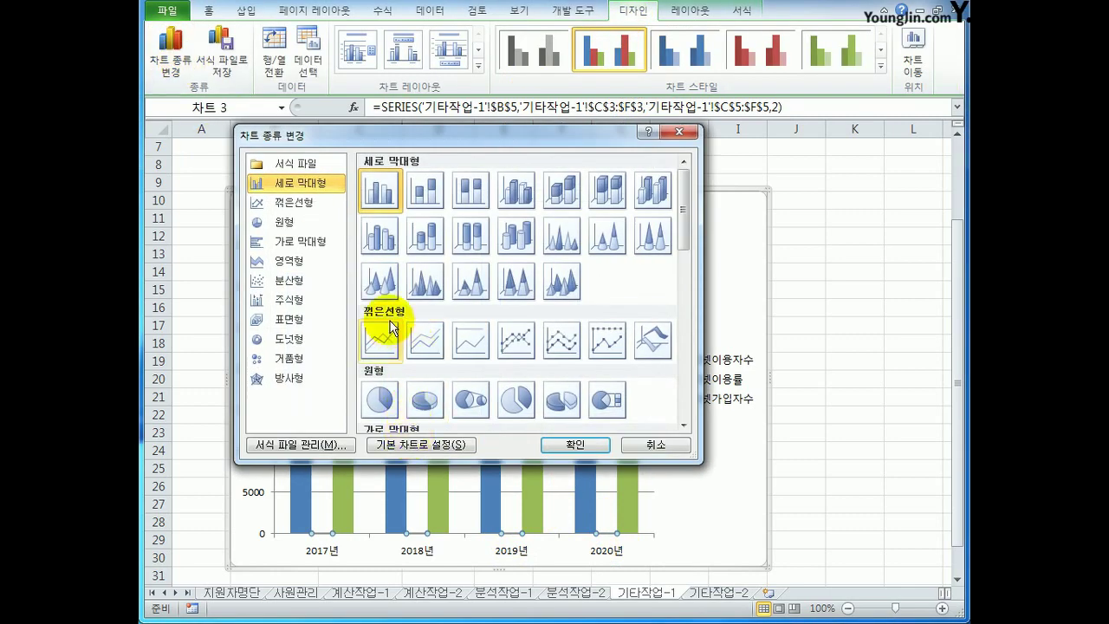
{"action": "left_click", "coordinate": [510, 347]}
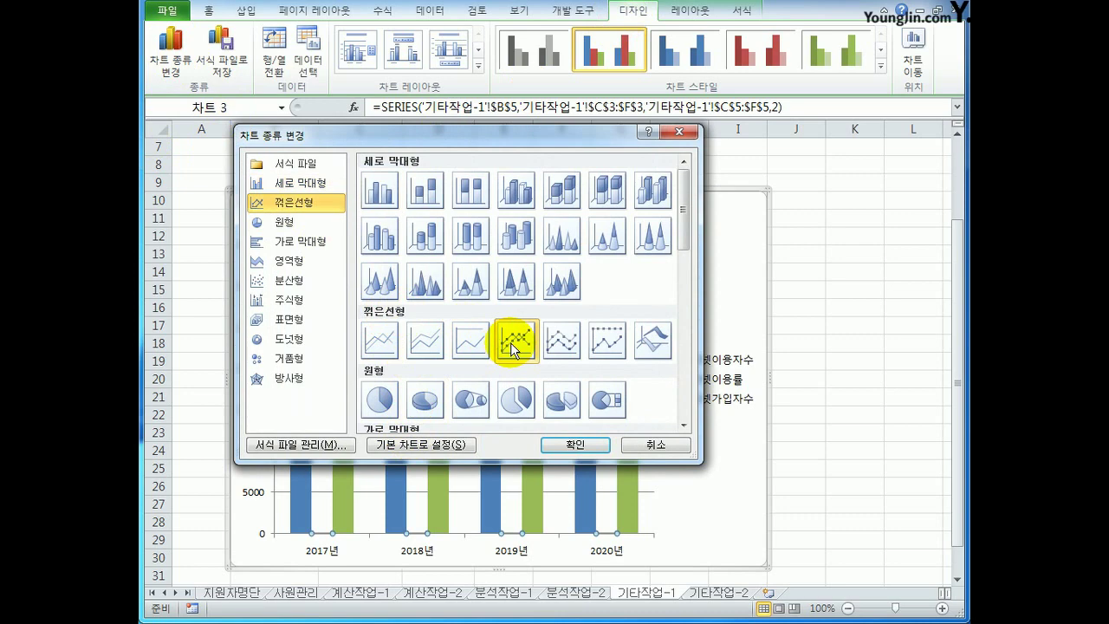
{"action": "left_click", "coordinate": [559, 444]}
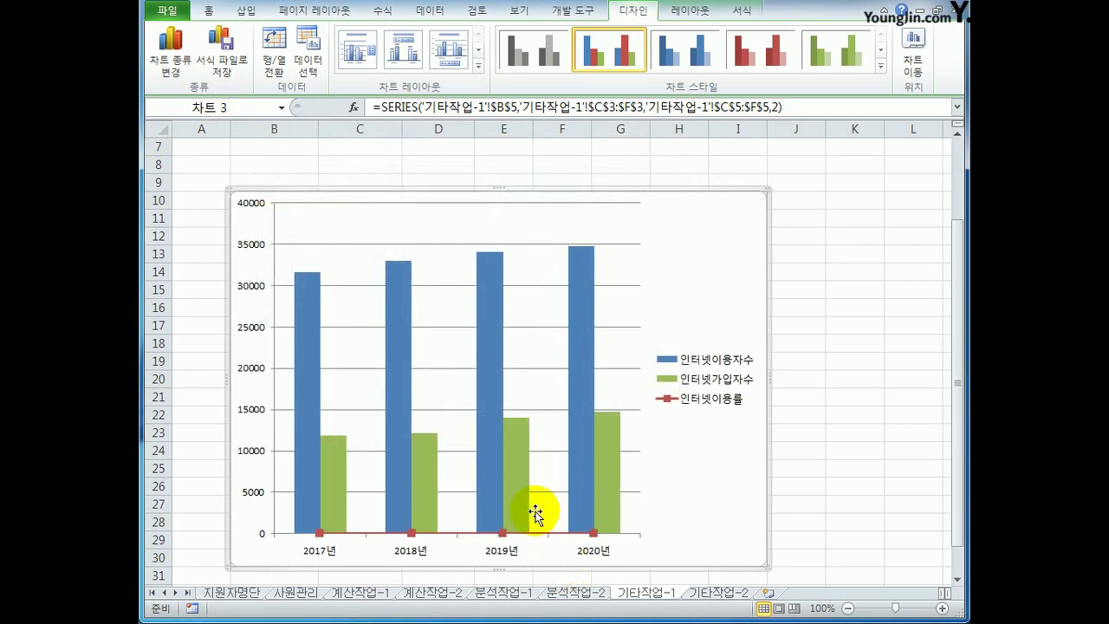
{"action": "scroll", "coordinate": [537, 511], "scroll_direction": "down", "scroll_amount": 3}
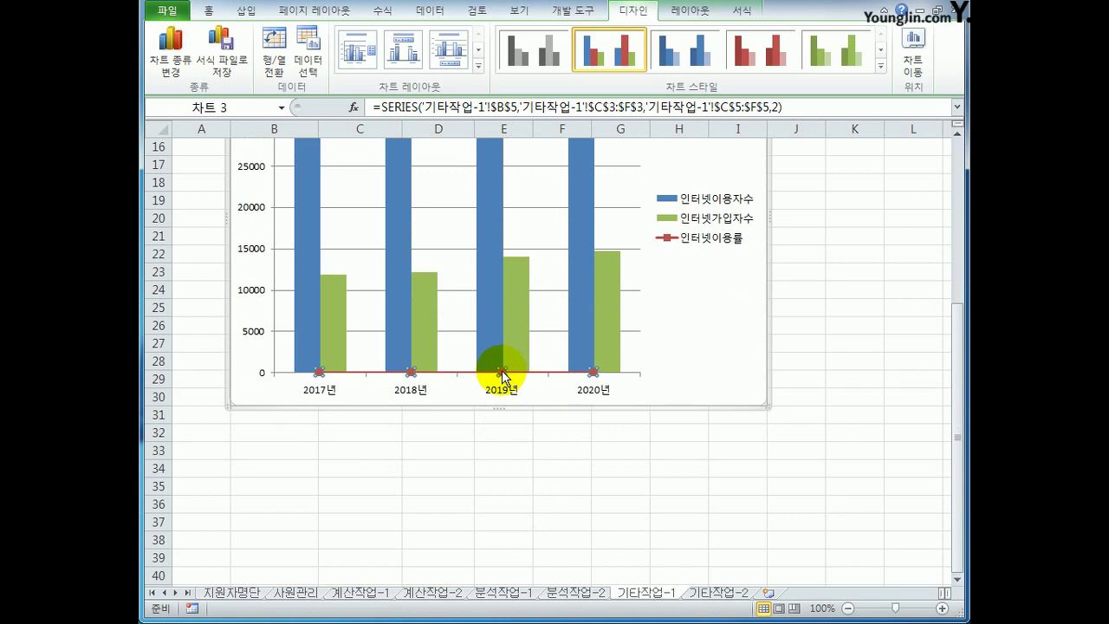
Plot the 인터넷이용률 line series on the secondary axis (보조 축)
{"action": "right_click", "coordinate": [502, 375]}
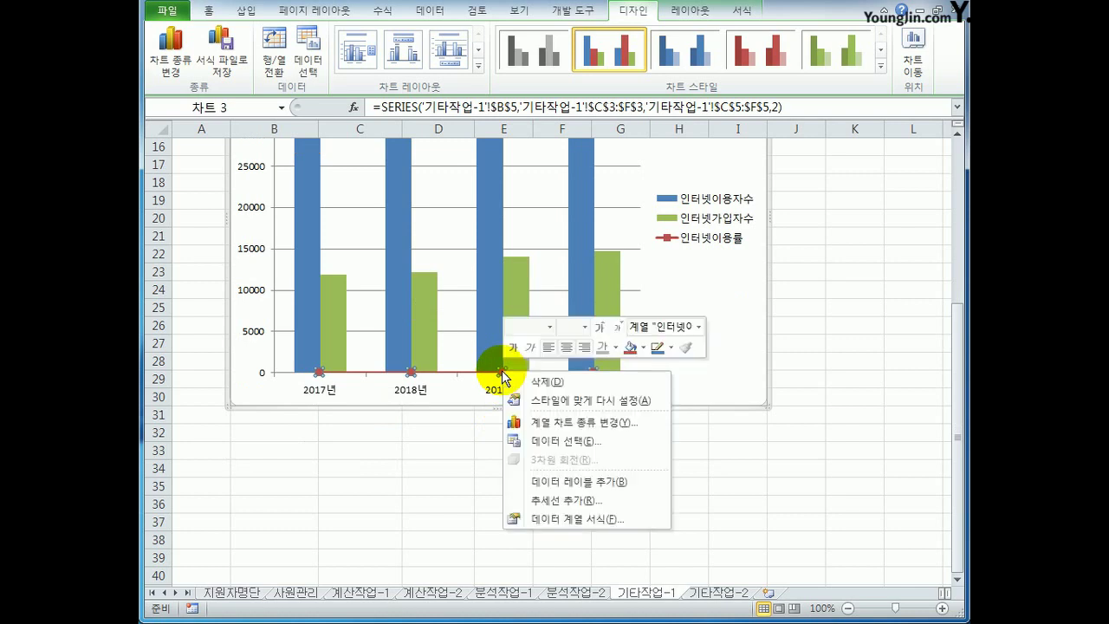
{"action": "left_click", "coordinate": [578, 519]}
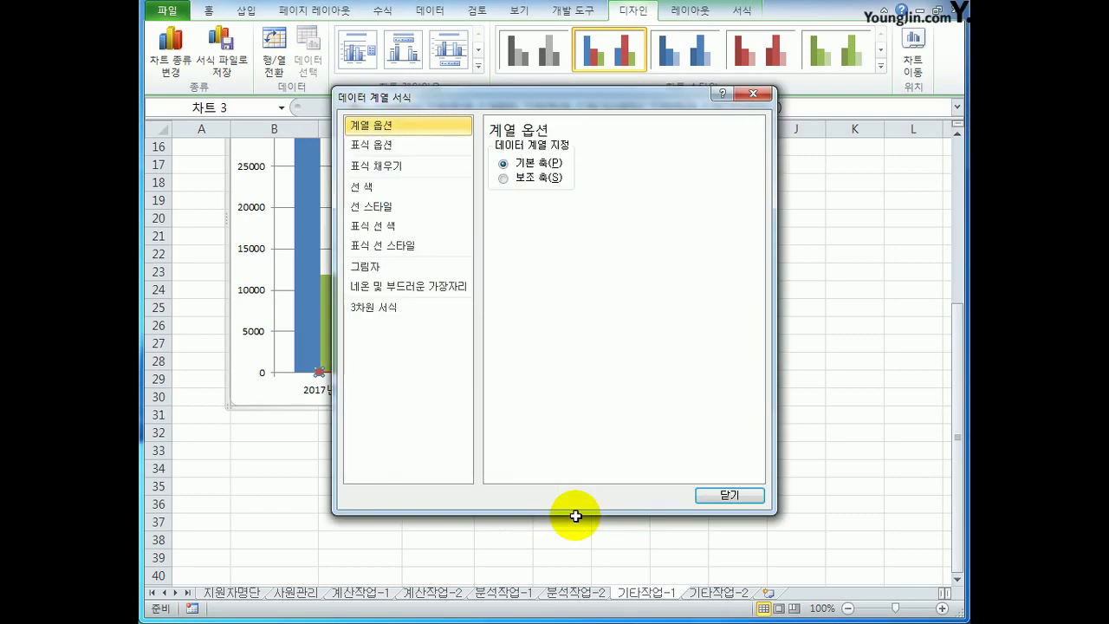
{"action": "left_click", "coordinate": [521, 178]}
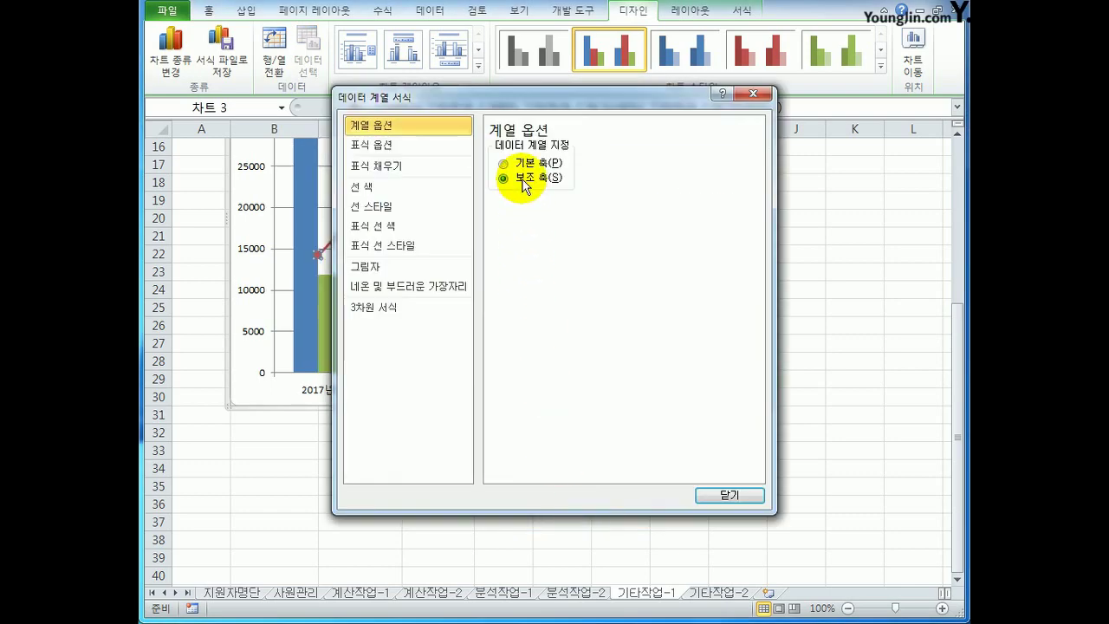
{"action": "left_click", "coordinate": [719, 495]}
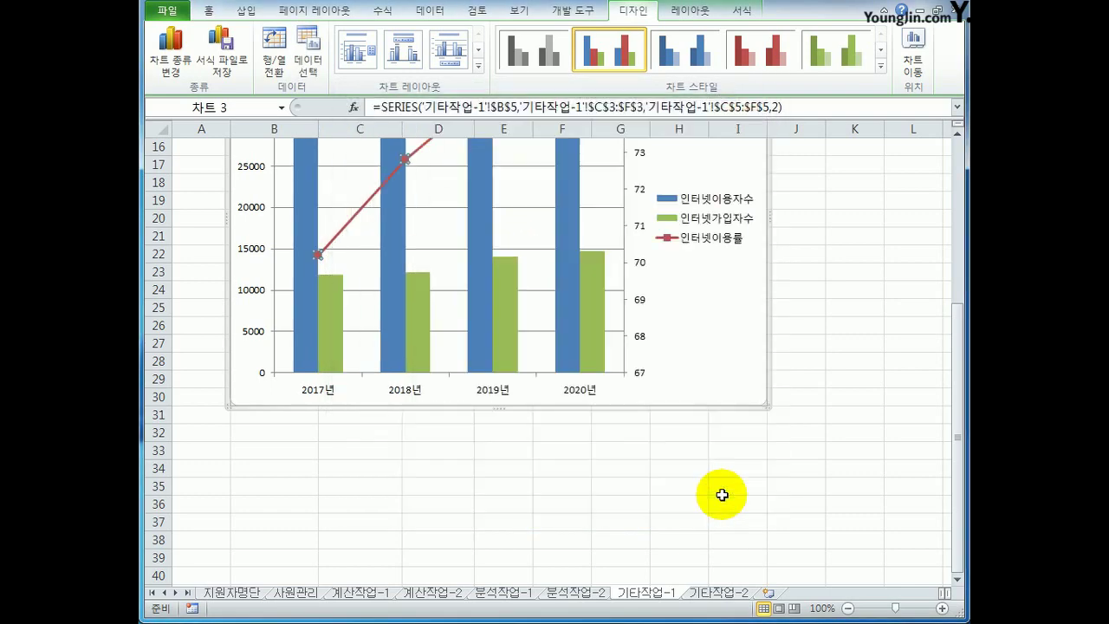
Fix the secondary vertical axis scale at minimum 66, maximum 80 and major unit 2
{"action": "scroll", "coordinate": [578, 502], "scroll_direction": "up", "scroll_amount": 2}
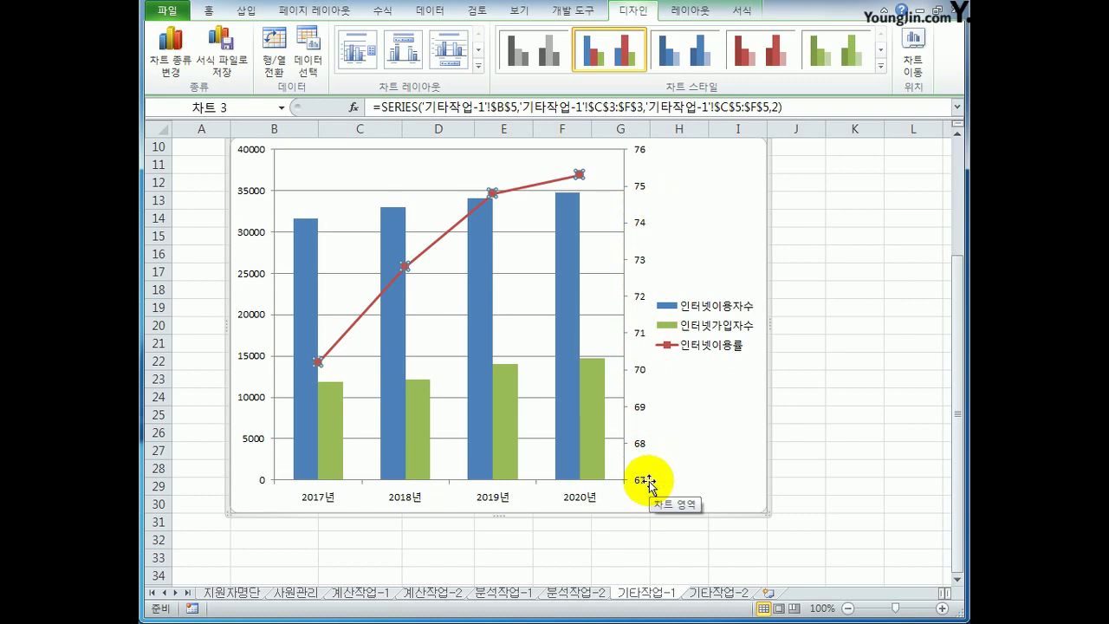
{"action": "left_click", "coordinate": [640, 263]}
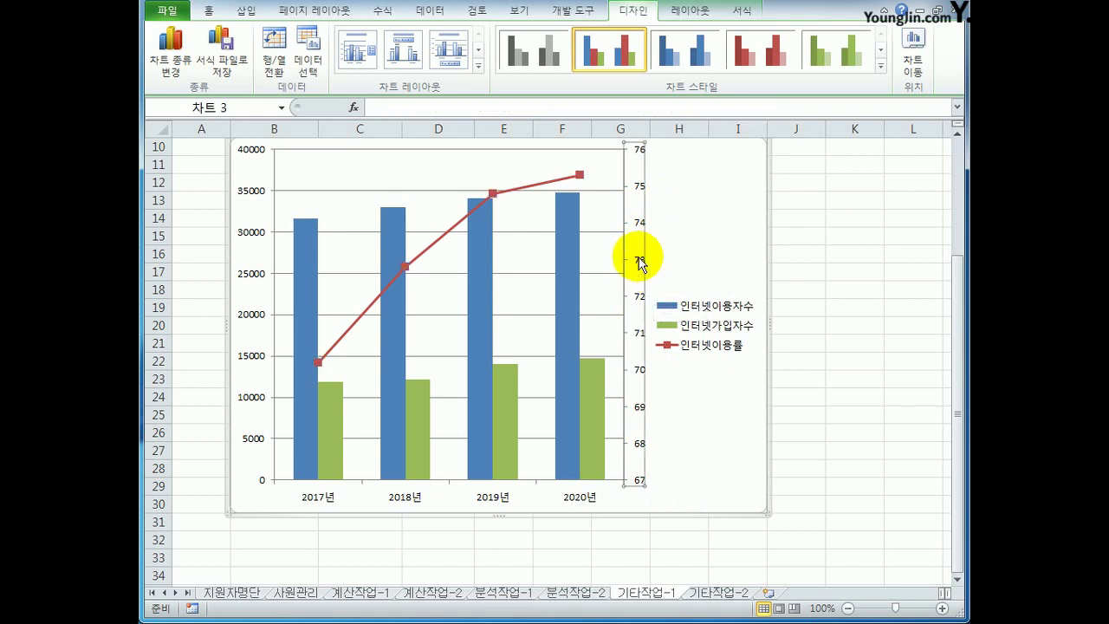
{"action": "right_click", "coordinate": [640, 264]}
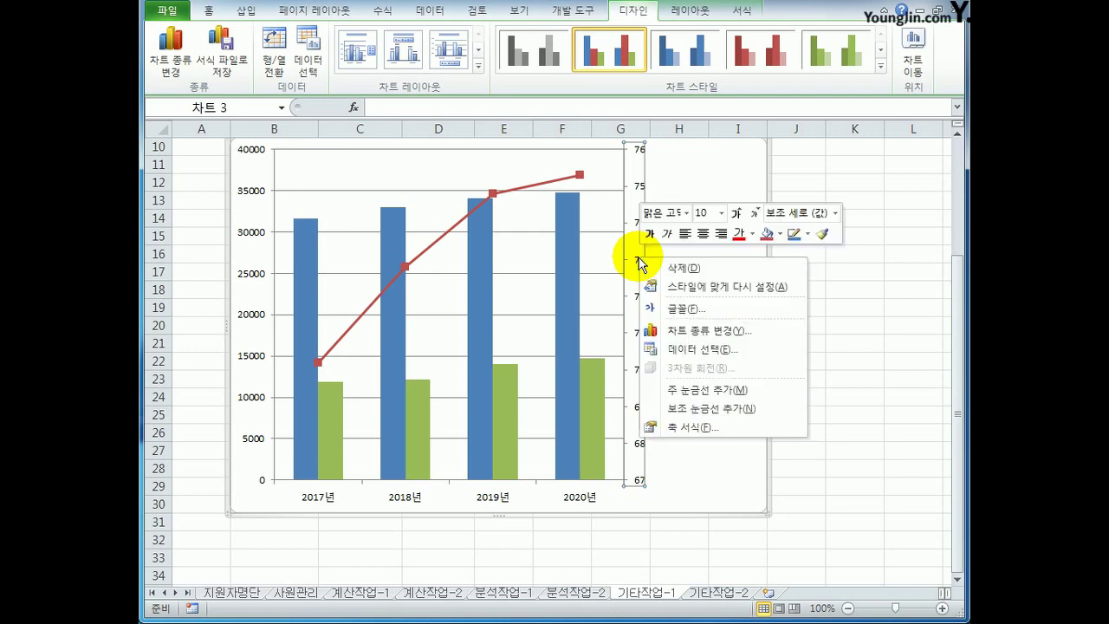
{"action": "left_click", "coordinate": [693, 426]}
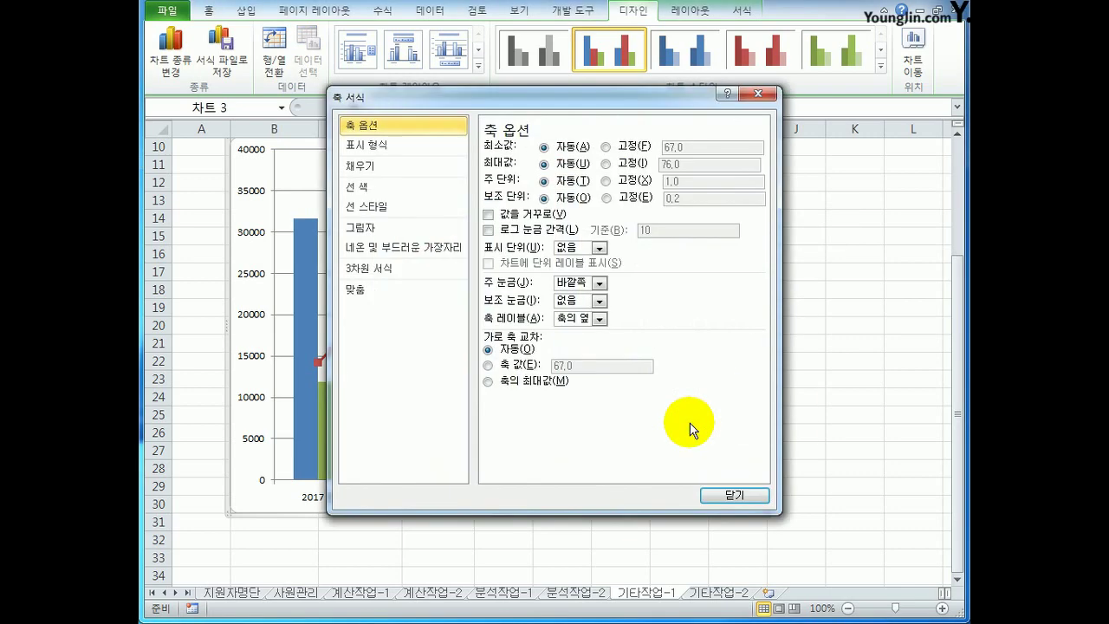
{"action": "left_click", "coordinate": [641, 146]}
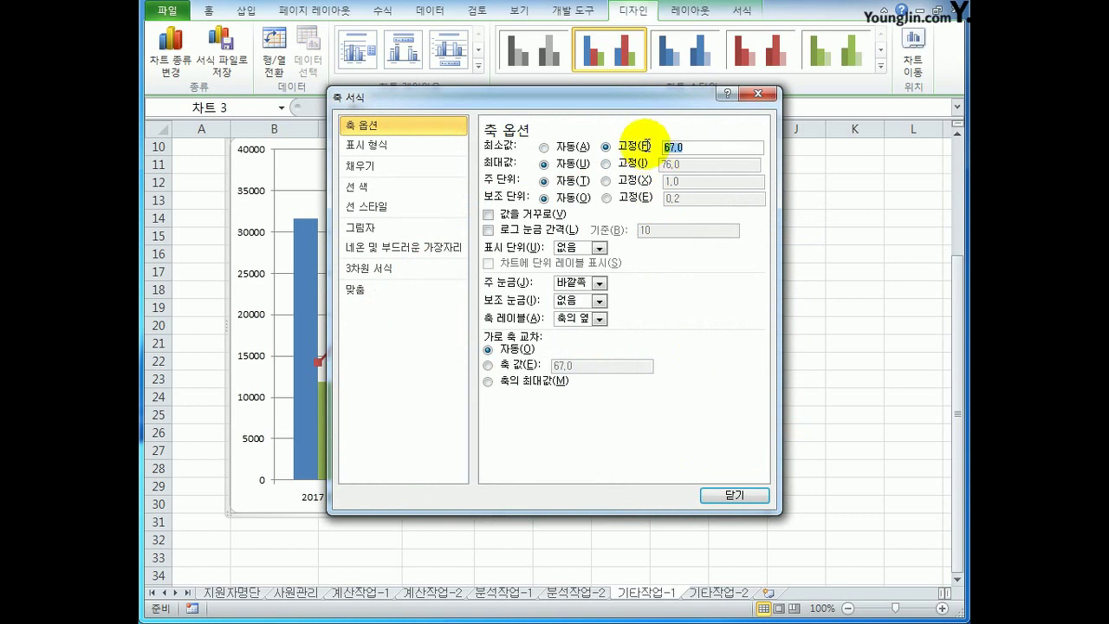
{"action": "left_click", "coordinate": [622, 163]}
{"action": "double_click", "coordinate": [692, 163]}
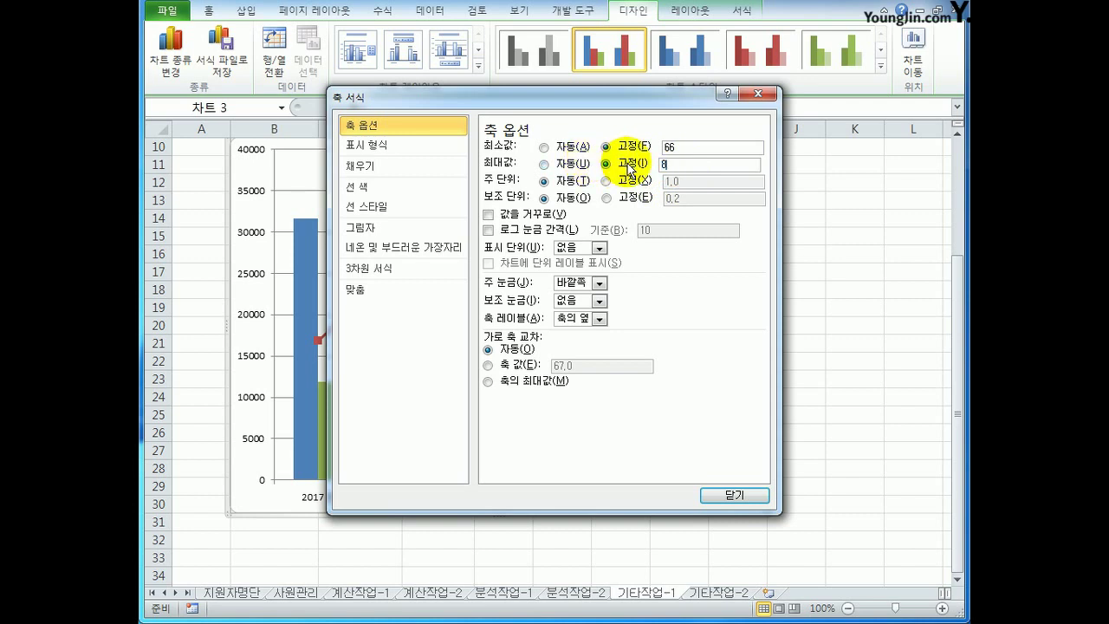
{"action": "left_click", "coordinate": [604, 181]}
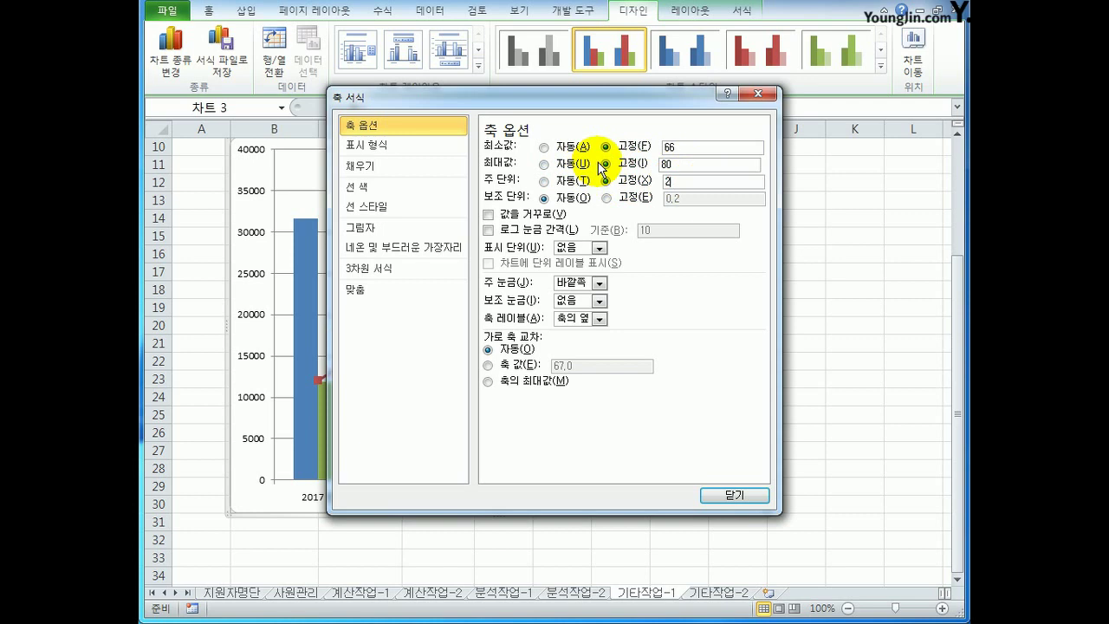
{"action": "left_click", "coordinate": [735, 493]}
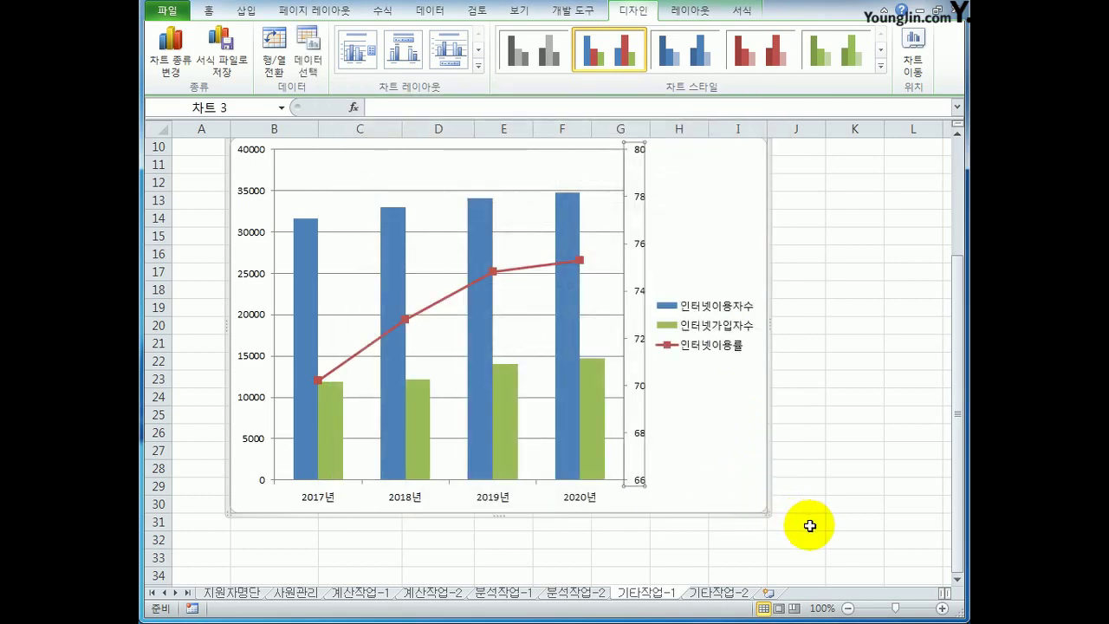
Add a chart title above the plot area with the text 인터넷 통계
{"action": "left_click", "coordinate": [756, 488]}
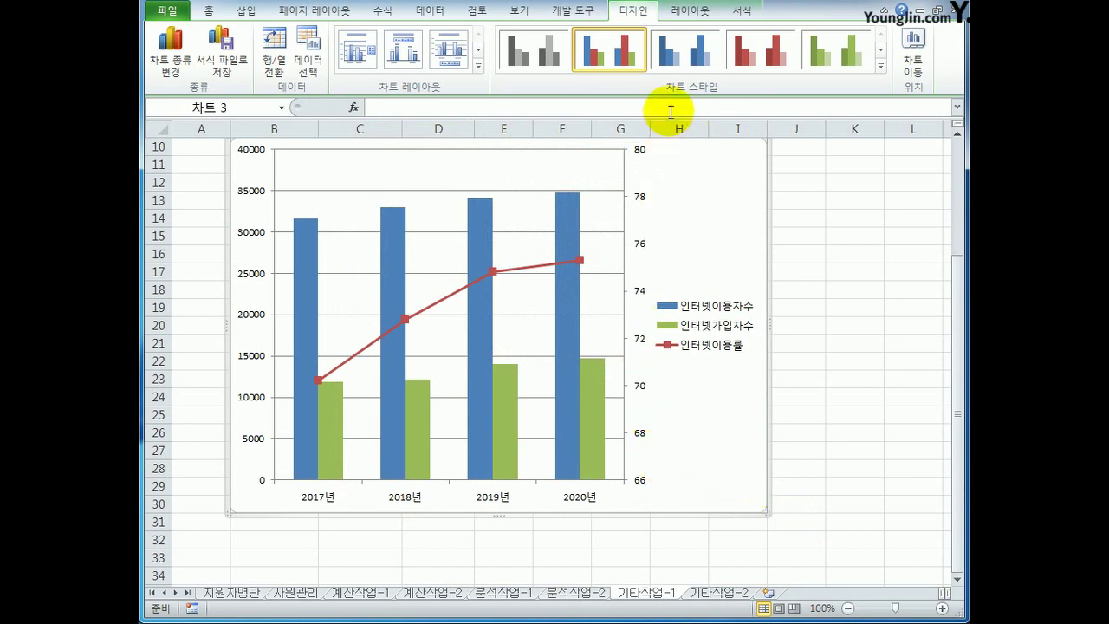
{"action": "left_click", "coordinate": [680, 21]}
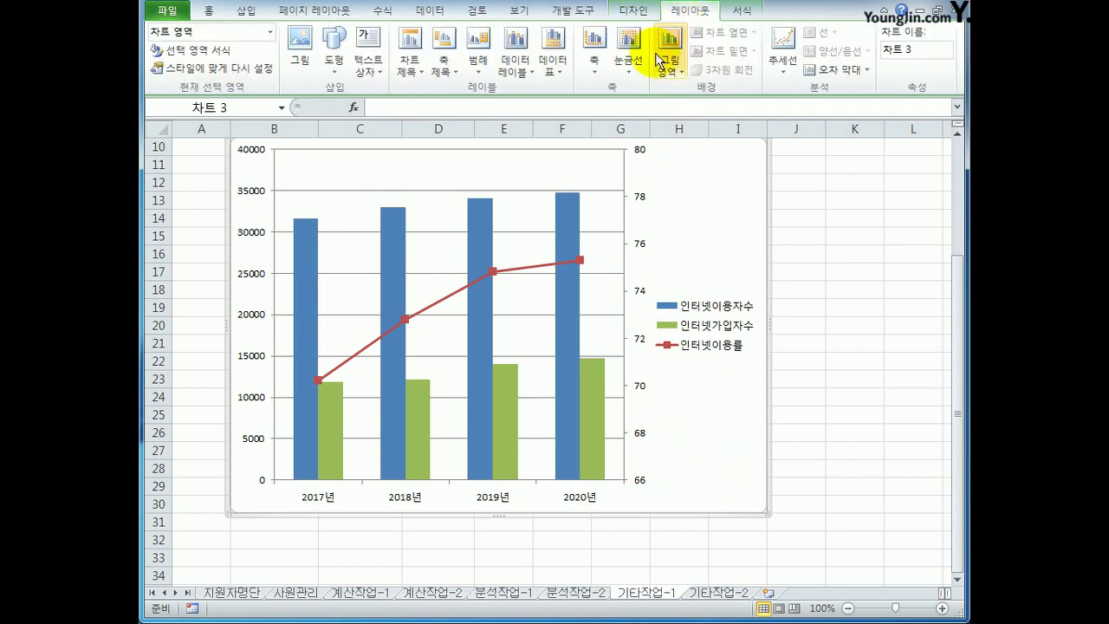
{"action": "left_click", "coordinate": [414, 68]}
{"action": "left_click", "coordinate": [453, 184]}
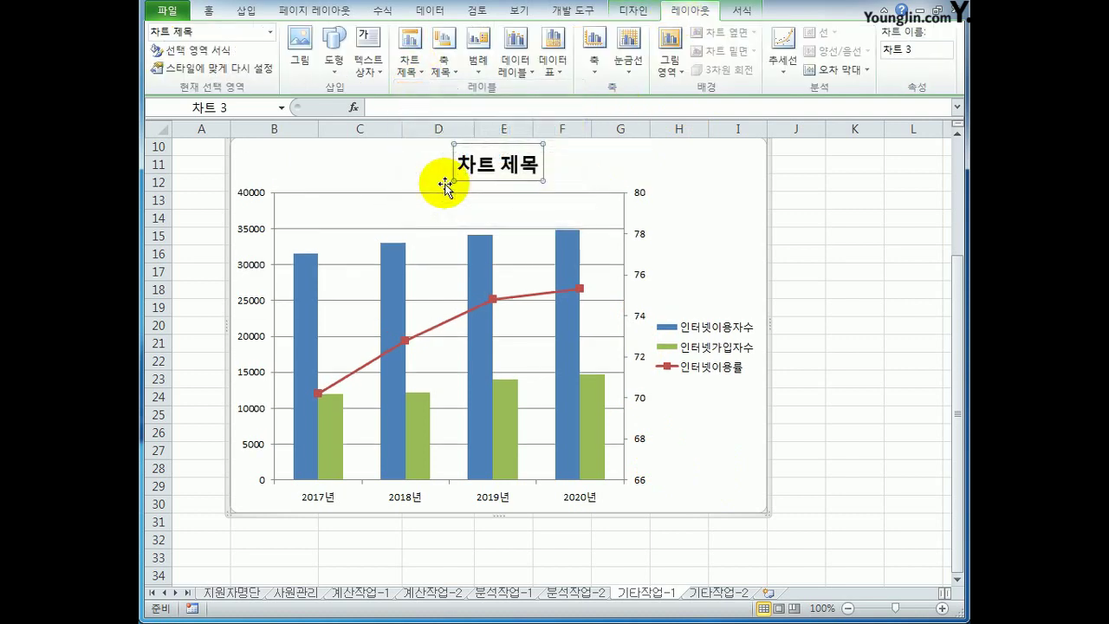
{"action": "left_click_drag", "start_coordinate": [446, 163], "coordinate": [557, 162]}
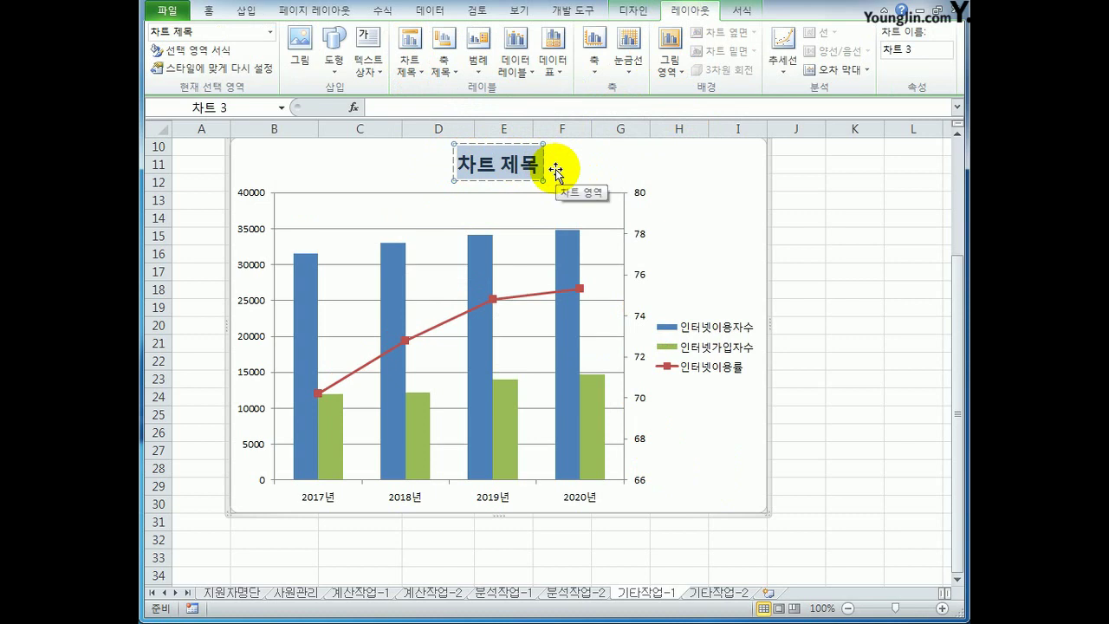
{"action": "type", "text": "dls"}
{"action": "key", "text": "BackSpace"}
{"action": "key", "text": "BackSpace"}
{"action": "key", "text": "BackSpace"}
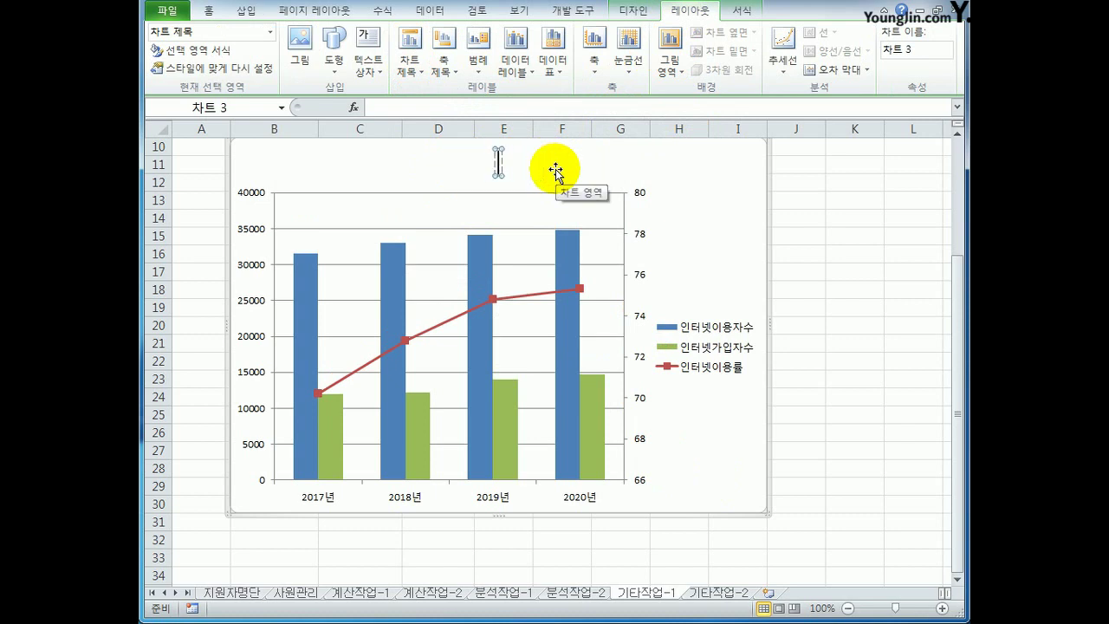
{"action": "key", "text": "Hangul"}
{"action": "type", "text": "인터넷 통계"}
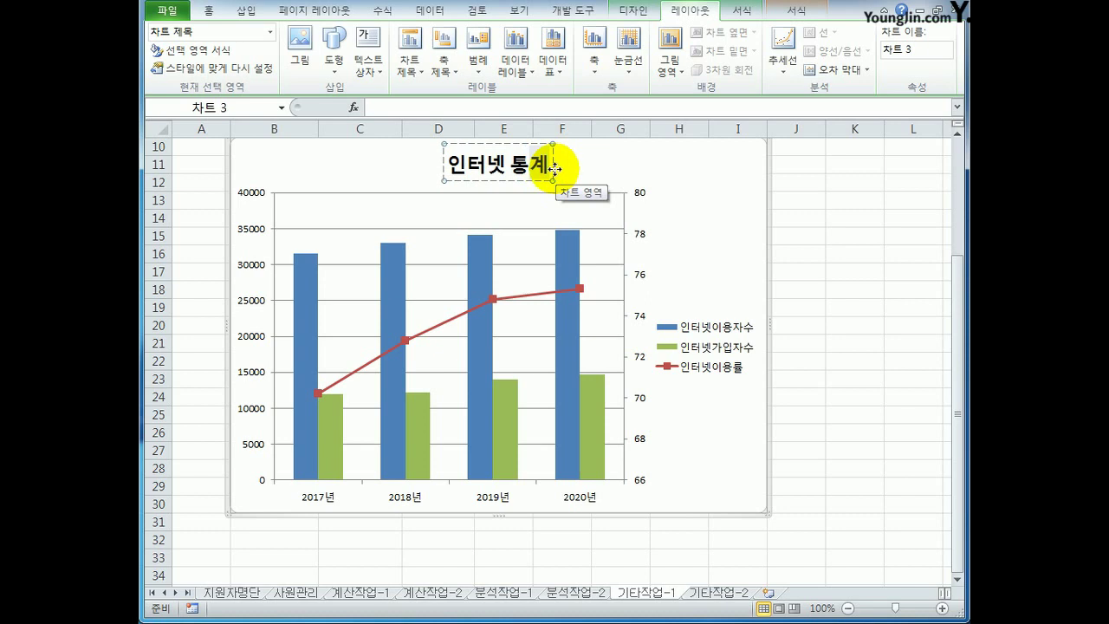
Add a primary horizontal axis title below the axis with the text 연도
{"action": "left_click", "coordinate": [449, 74]}
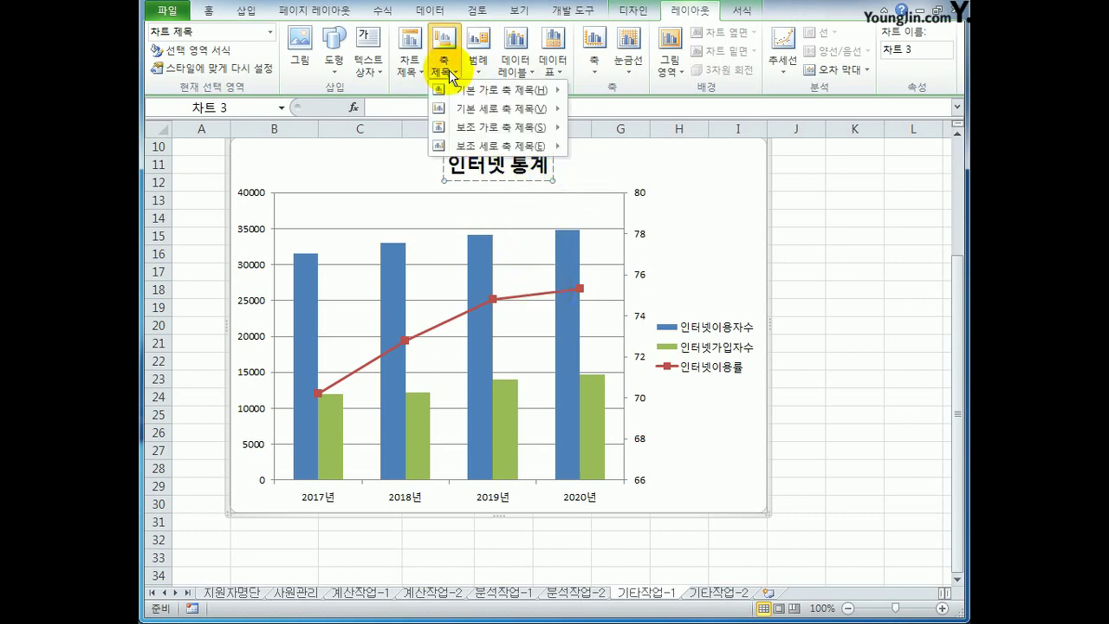
{"action": "mouse_move", "coordinate": [474, 93]}
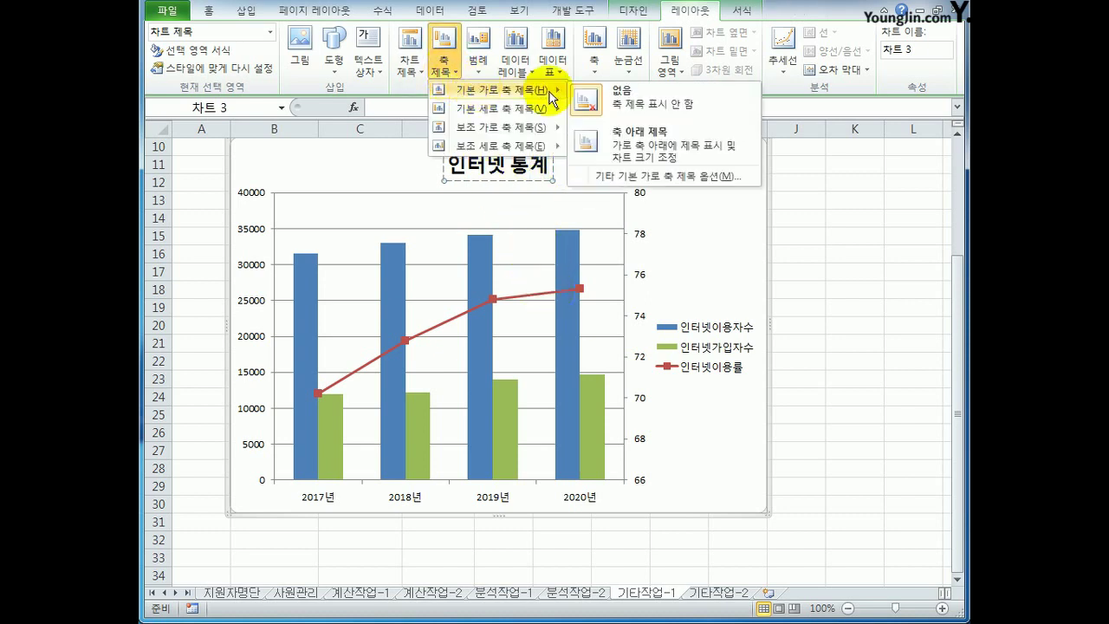
{"action": "left_click", "coordinate": [619, 149]}
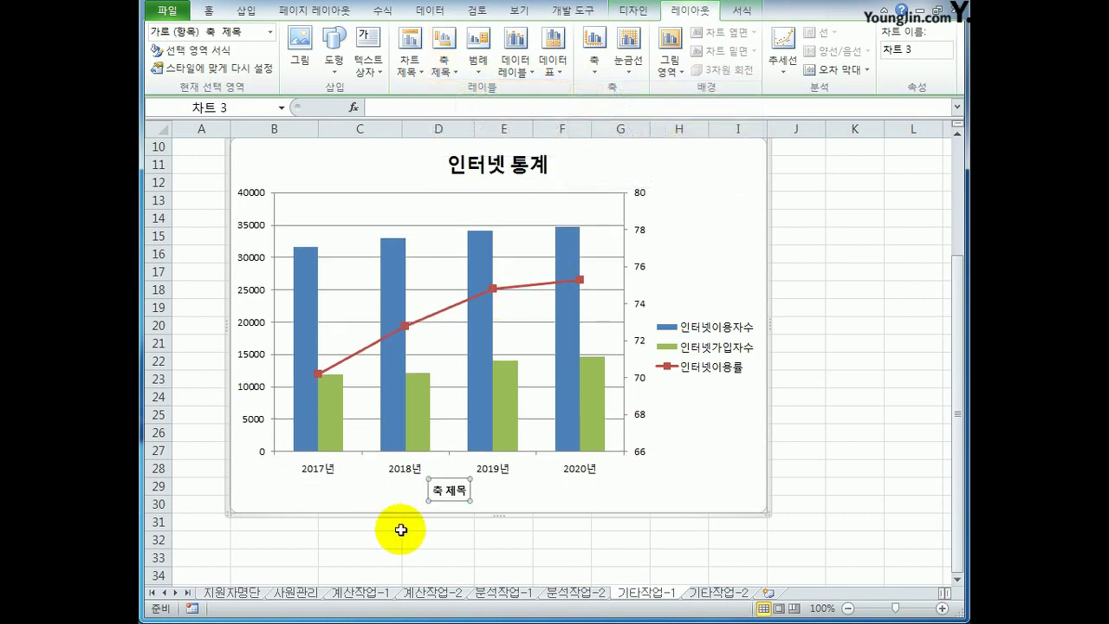
{"action": "left_click_drag", "start_coordinate": [433, 492], "coordinate": [467, 492]}
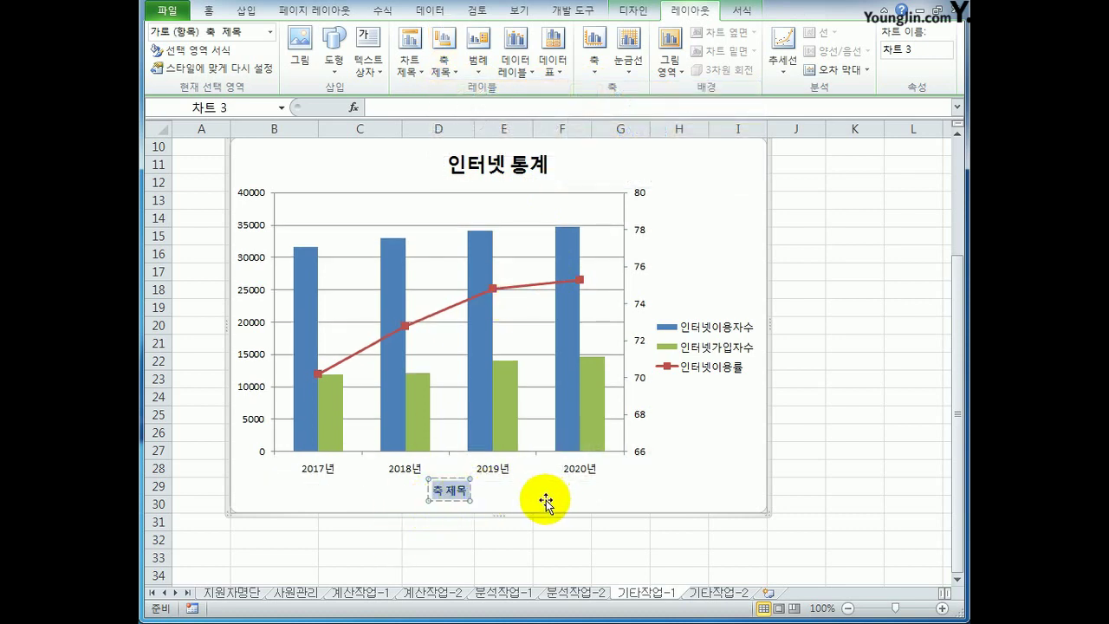
{"action": "type", "text": "여노"}
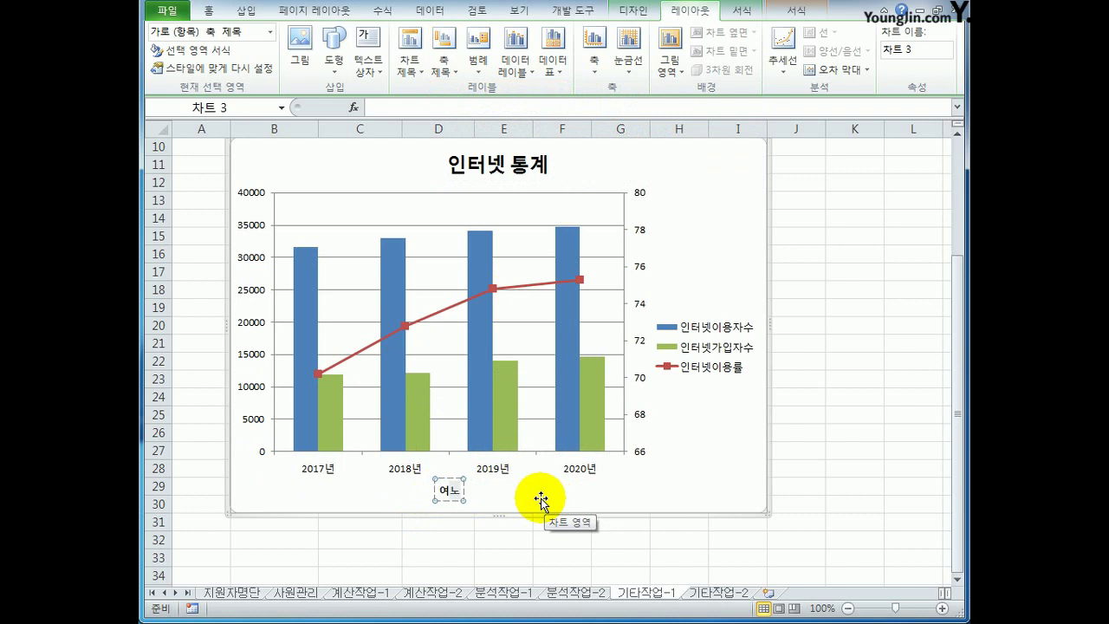
{"action": "type", "text": "도"}
Add a primary vertical axis title in vertical text (세로 제목) reading 인원
{"action": "left_click", "coordinate": [444, 73]}
{"action": "mouse_move", "coordinate": [466, 110]}
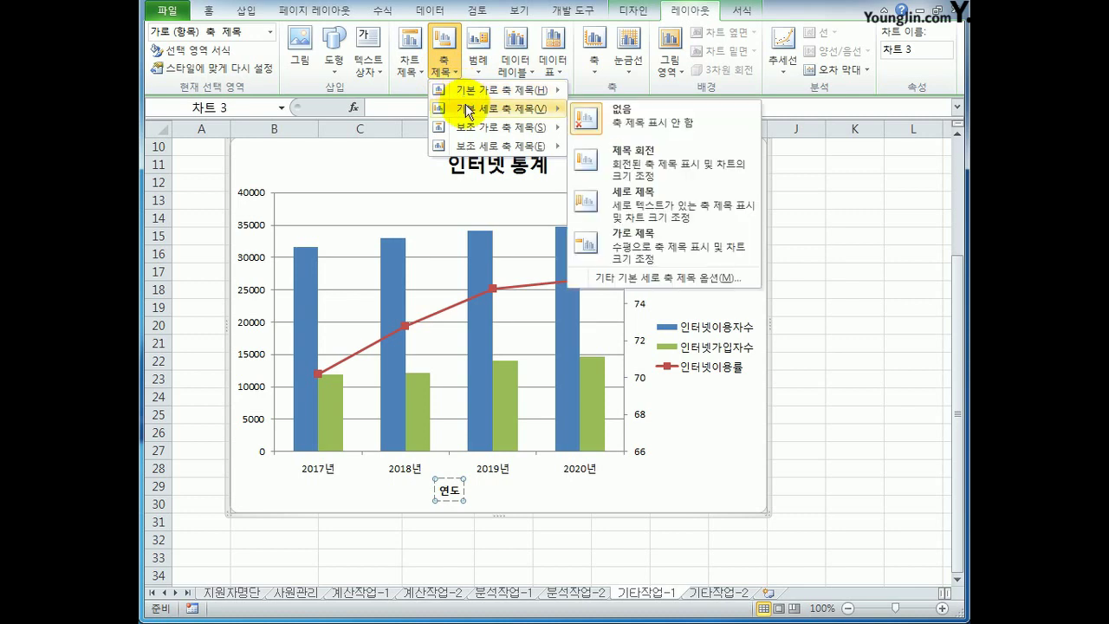
{"action": "left_click", "coordinate": [658, 208]}
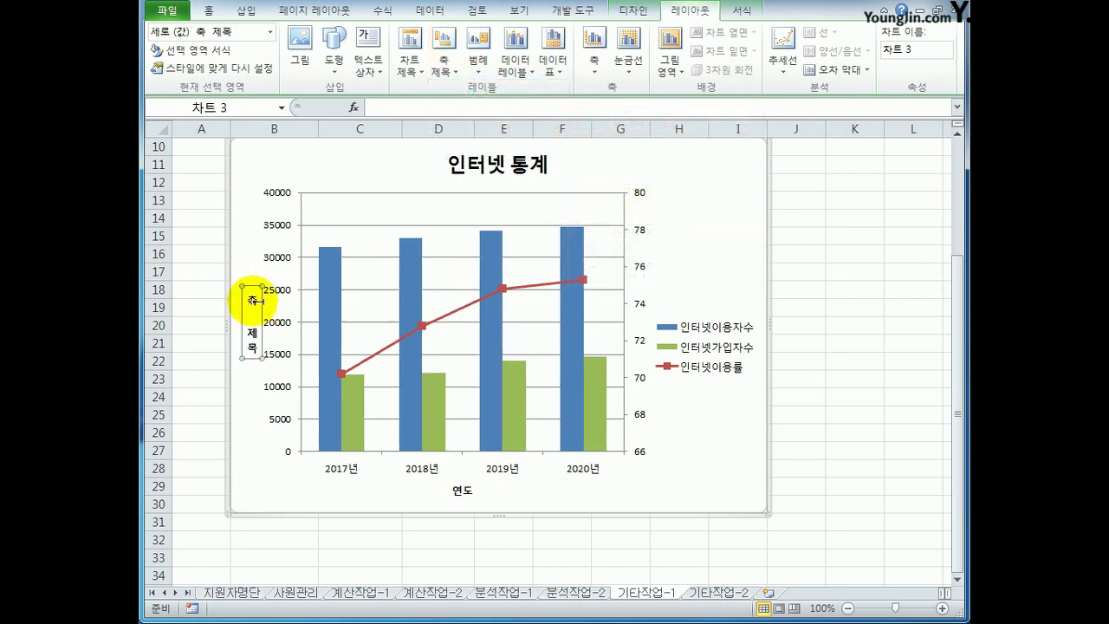
{"action": "left_click_drag", "start_coordinate": [252, 300], "coordinate": [249, 358]}
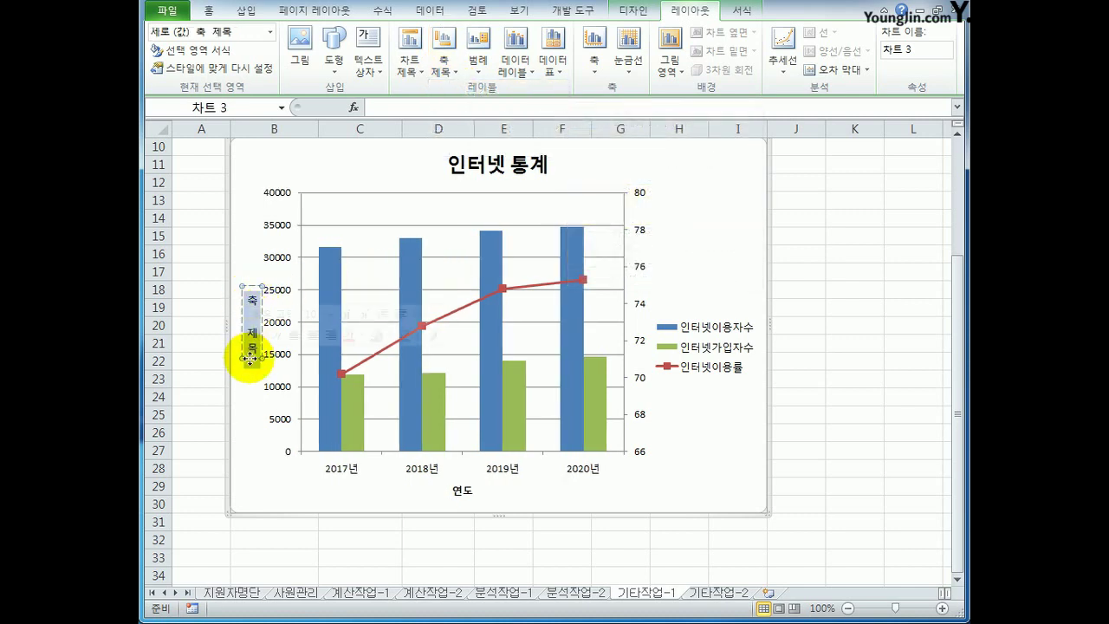
{"action": "type", "text": "인위"}
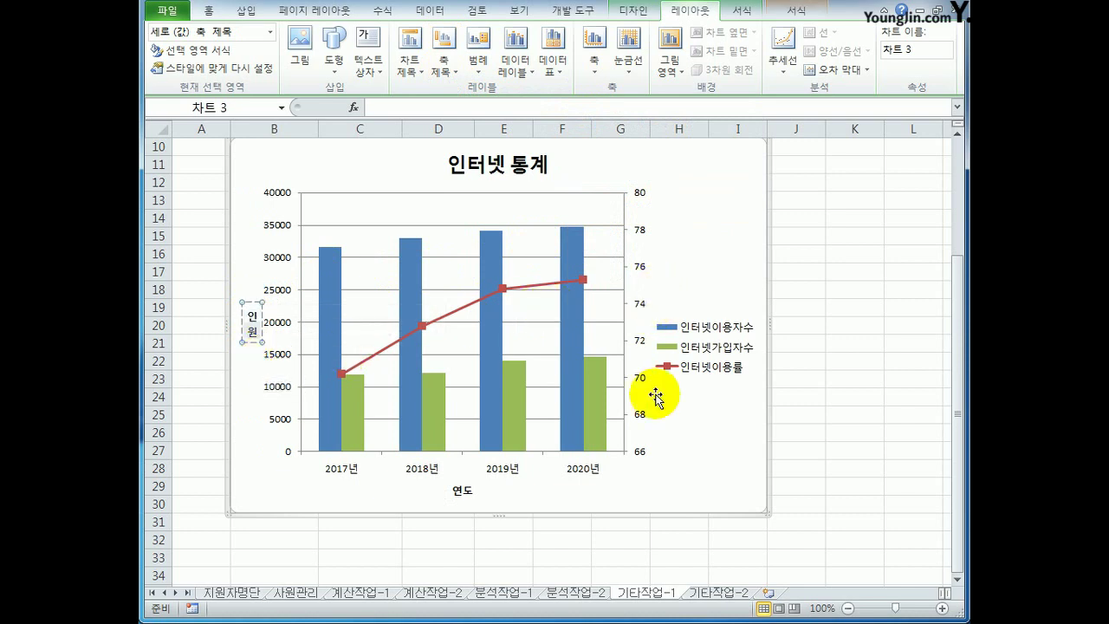
Add a secondary vertical axis title in vertical text (세로 제목) reading 이용률
{"action": "left_click", "coordinate": [451, 78]}
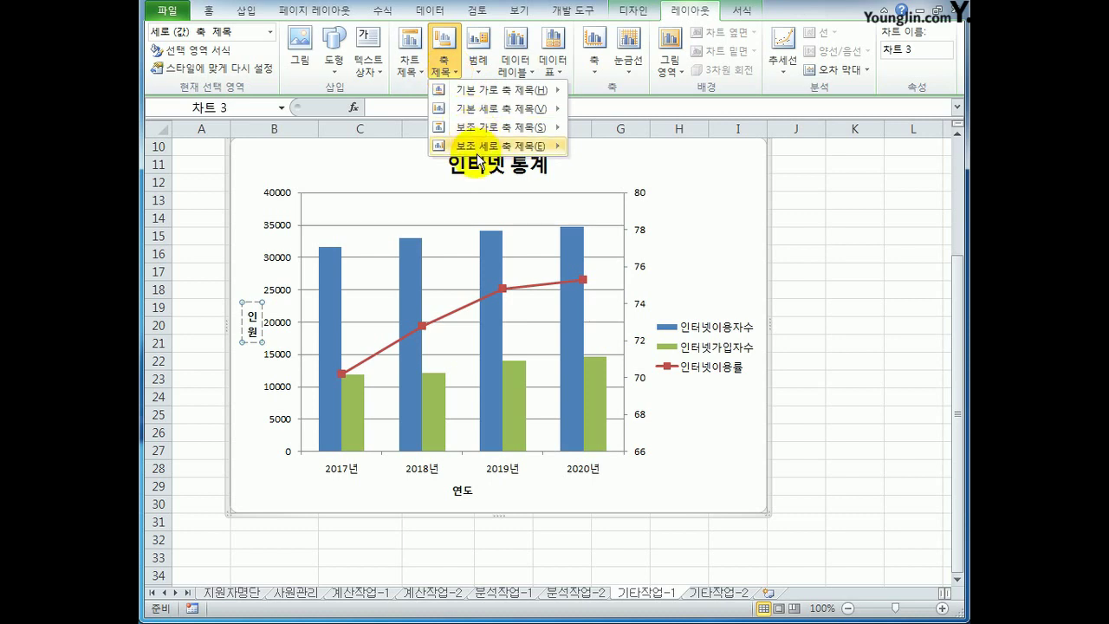
{"action": "mouse_move", "coordinate": [489, 146]}
{"action": "left_click", "coordinate": [618, 240]}
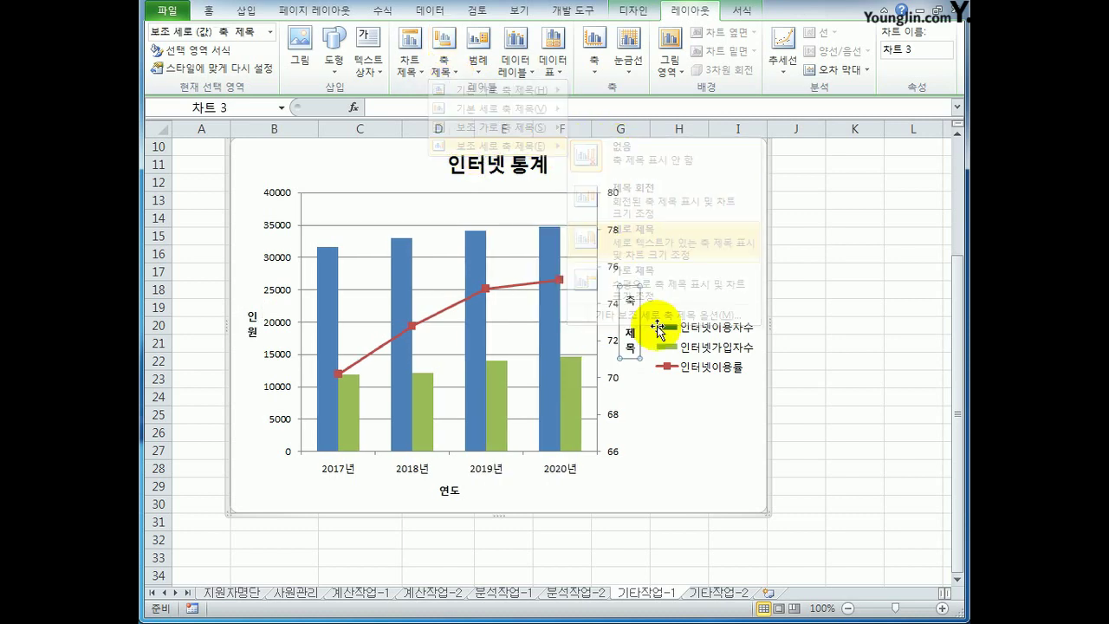
{"action": "left_click_drag", "start_coordinate": [636, 292], "coordinate": [630, 344]}
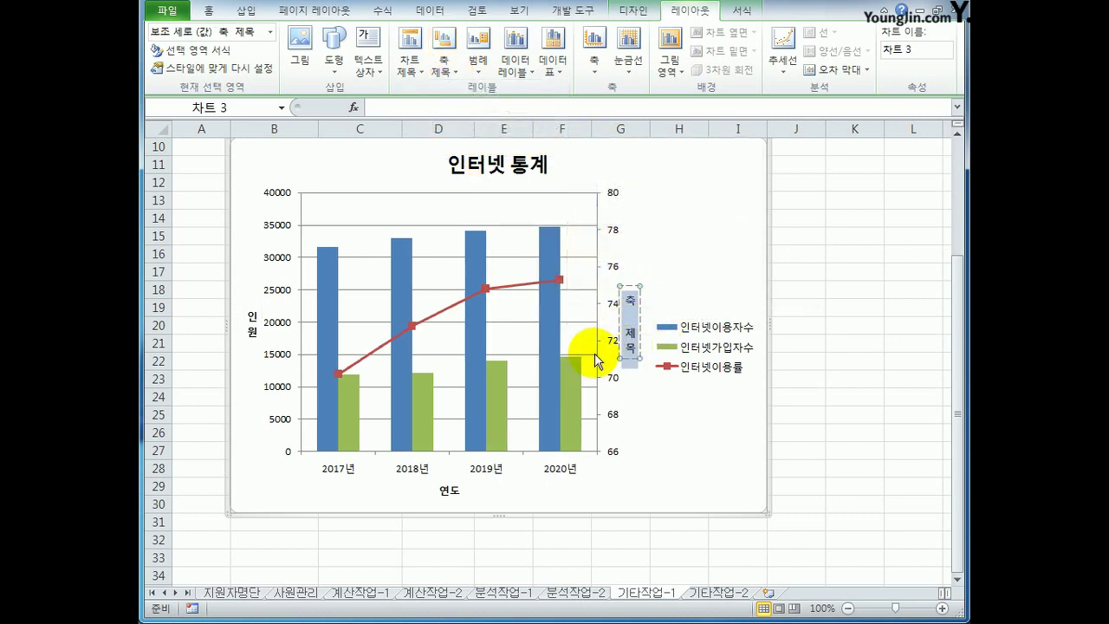
{"action": "type", "text": "이용률"}
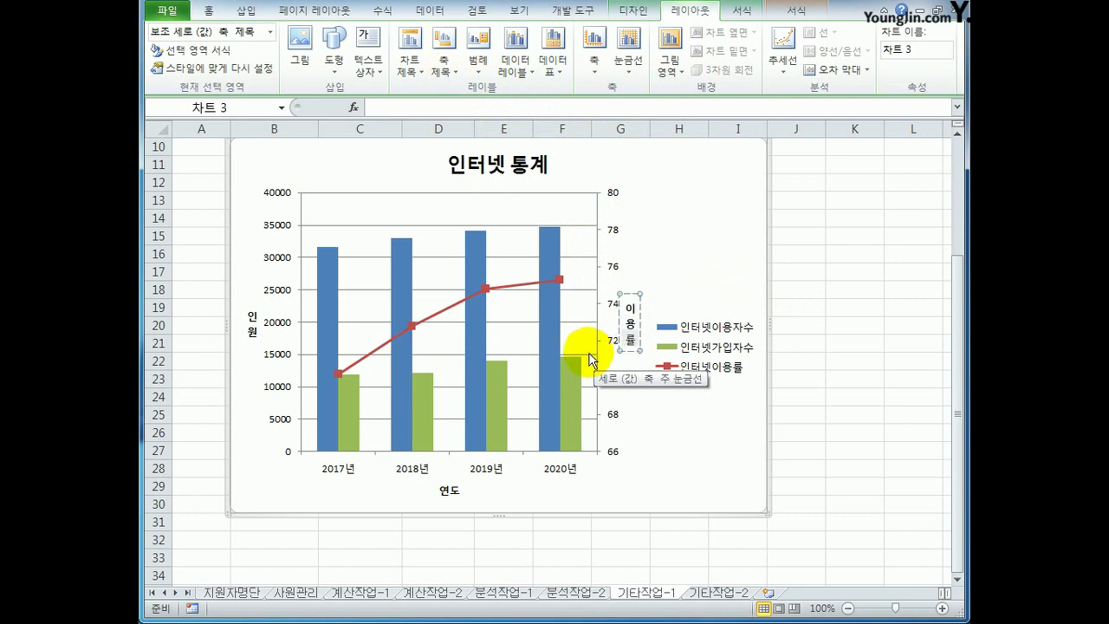
{"action": "left_click", "coordinate": [658, 246]}
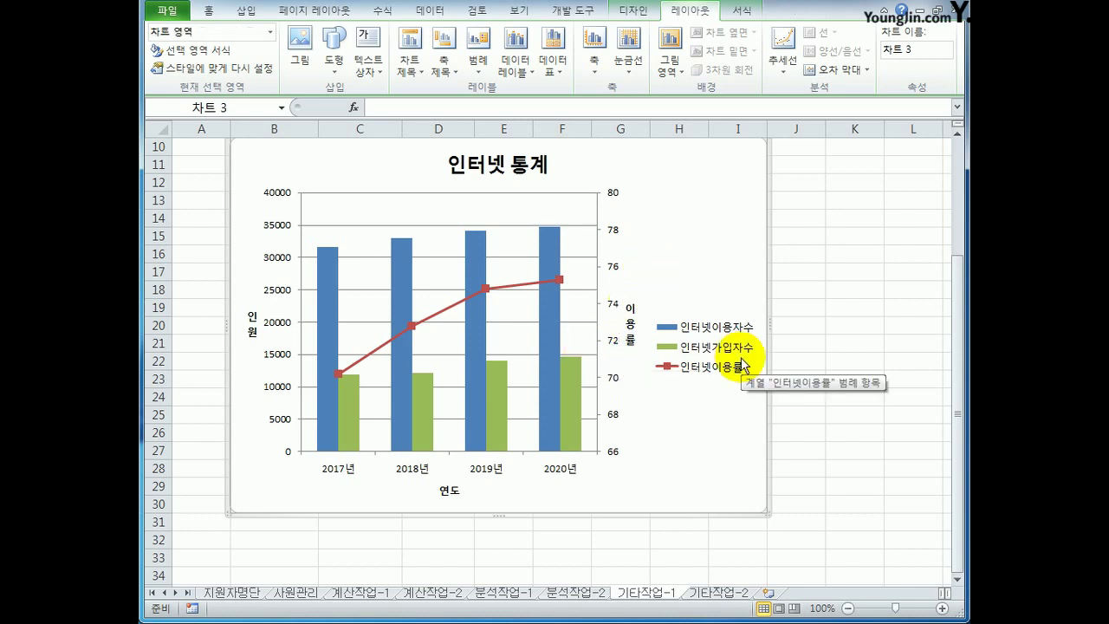
Place the legend above the chart's plot area (위쪽에 범례 표시) and select it
{"action": "left_click", "coordinate": [483, 69]}
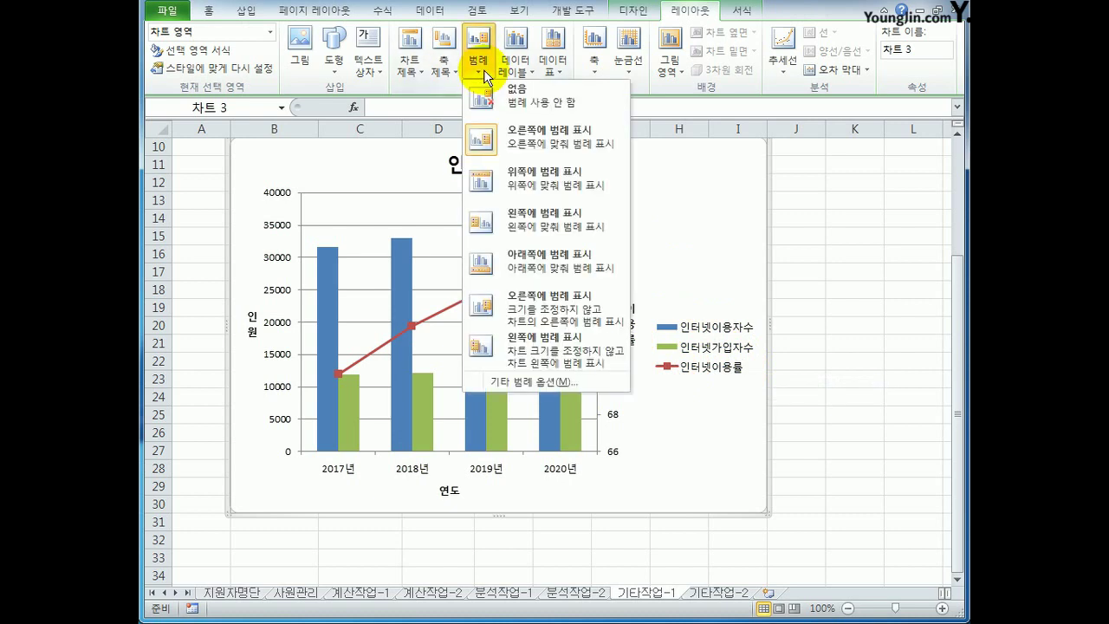
{"action": "left_click", "coordinate": [512, 195]}
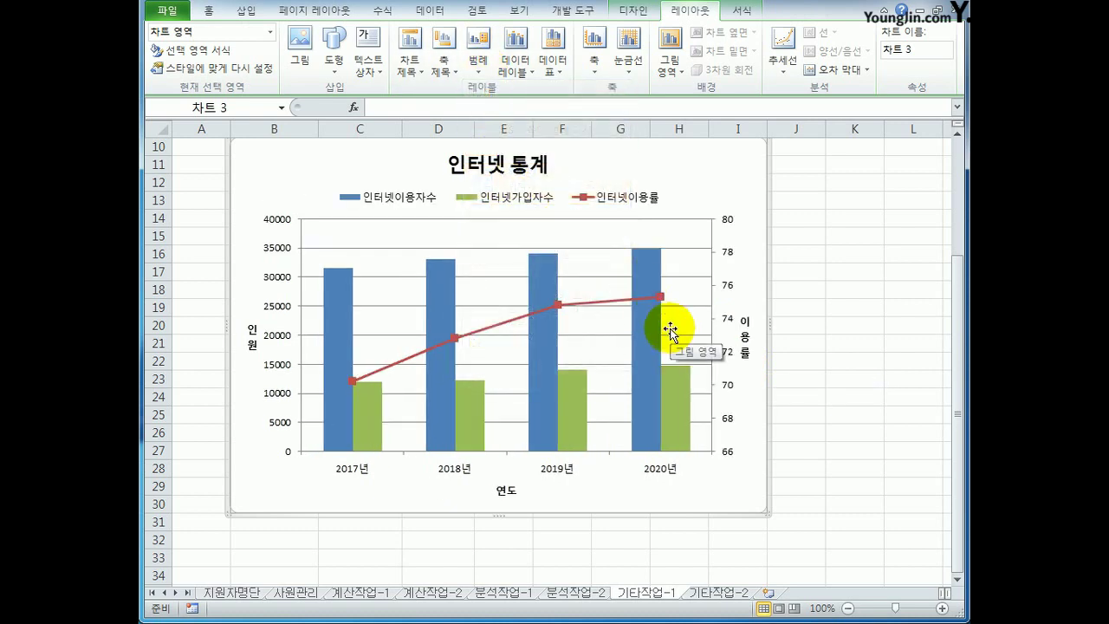
{"action": "left_click", "coordinate": [500, 202]}
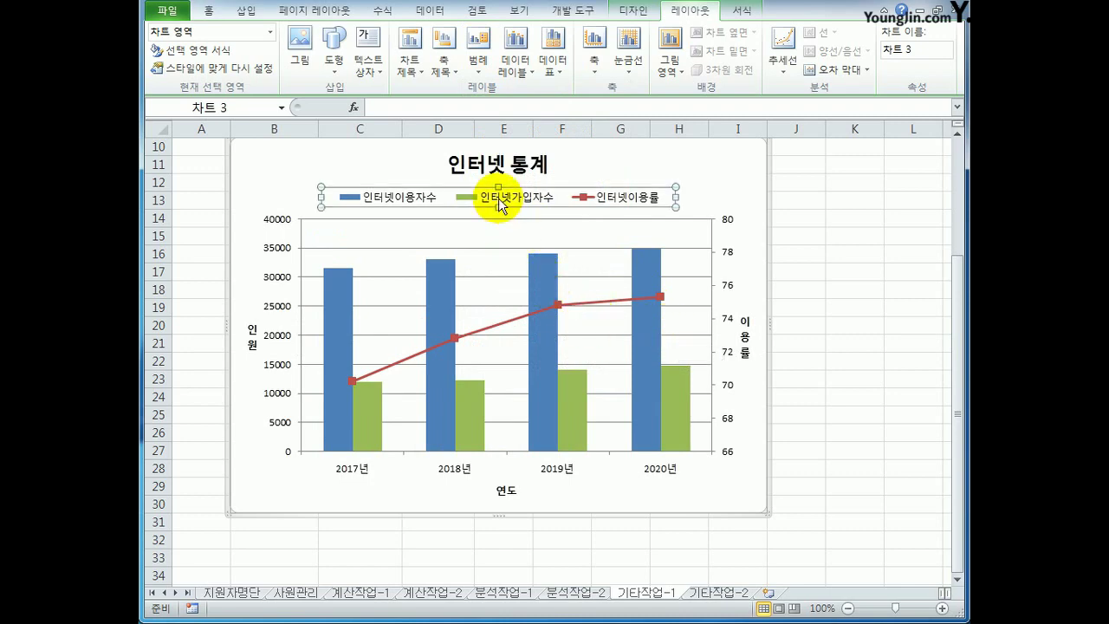
Give the chart legend a solid black border line (테두리 색: 실선)
{"action": "right_click", "coordinate": [500, 201]}
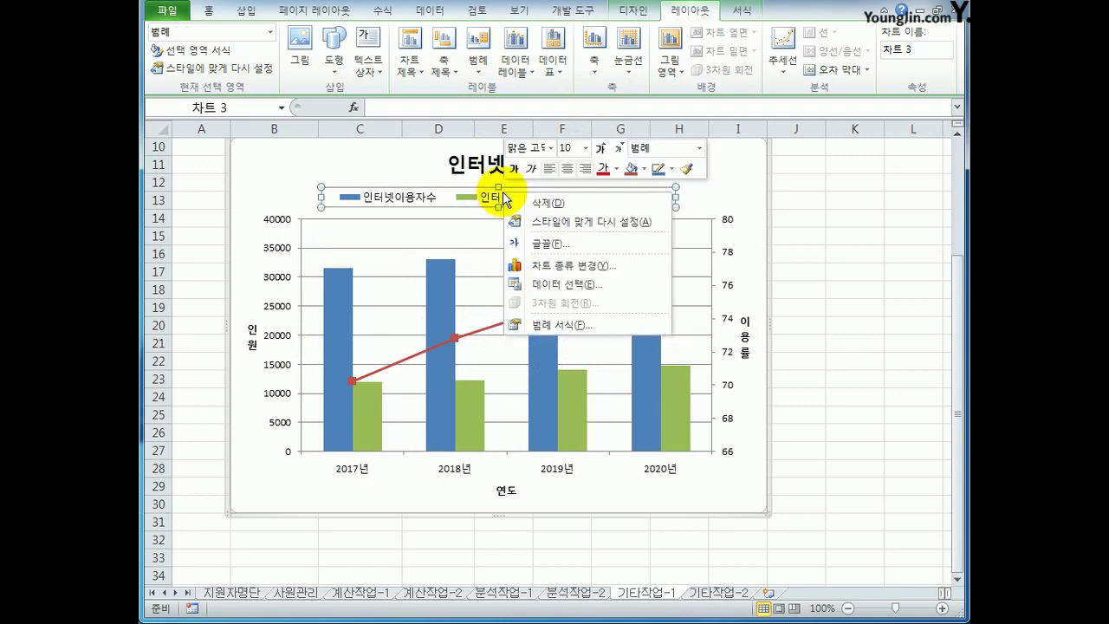
{"action": "left_click", "coordinate": [602, 324]}
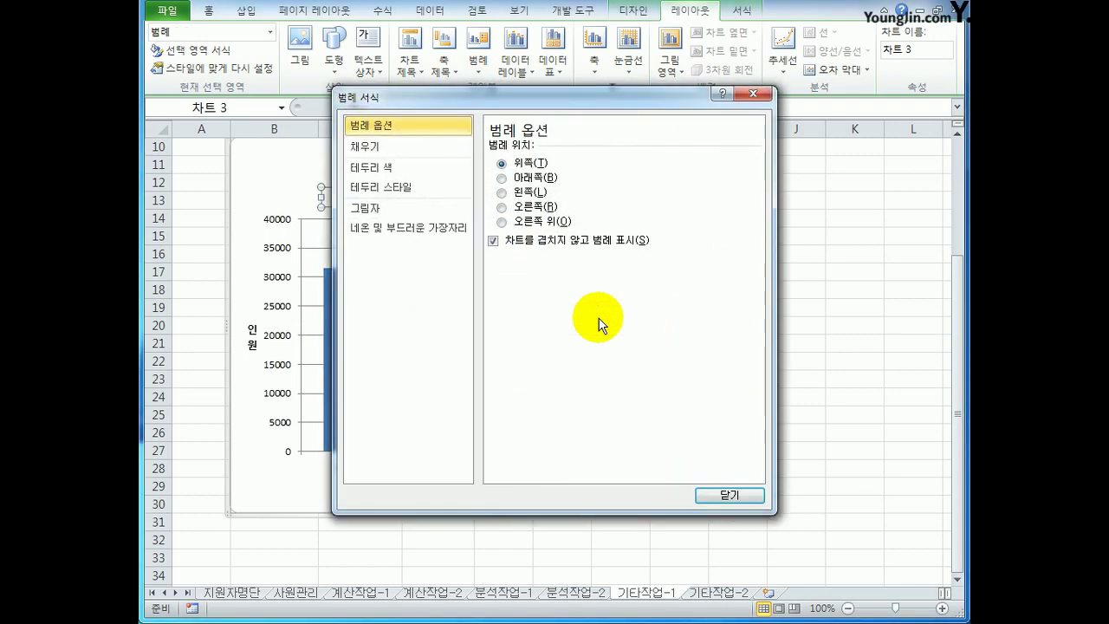
{"action": "left_click", "coordinate": [409, 168]}
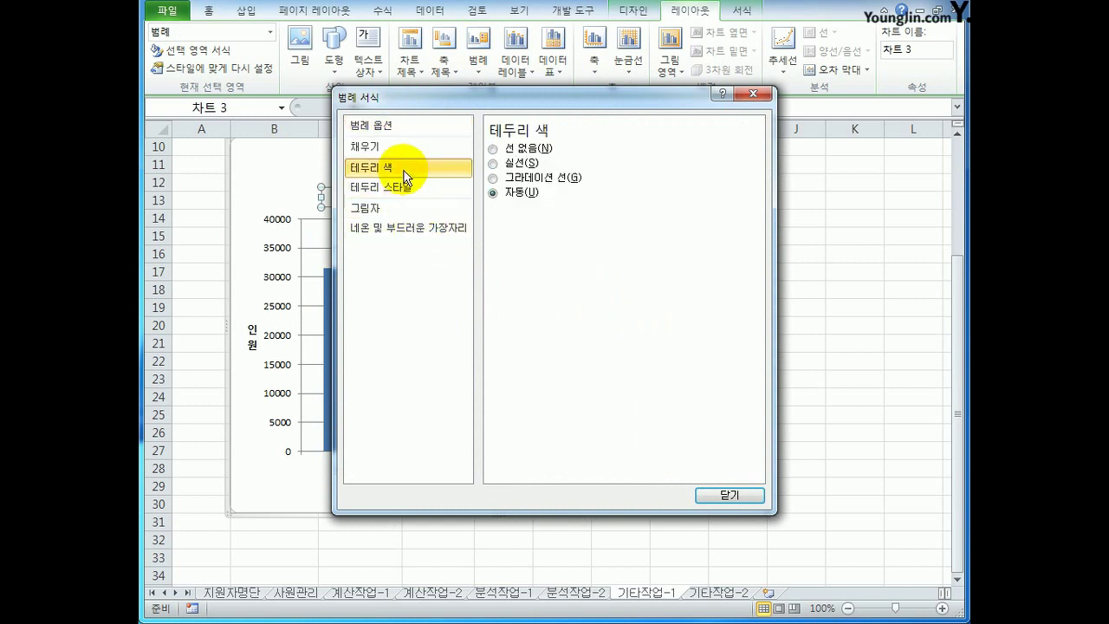
{"action": "left_click", "coordinate": [493, 164]}
{"action": "left_click", "coordinate": [558, 213]}
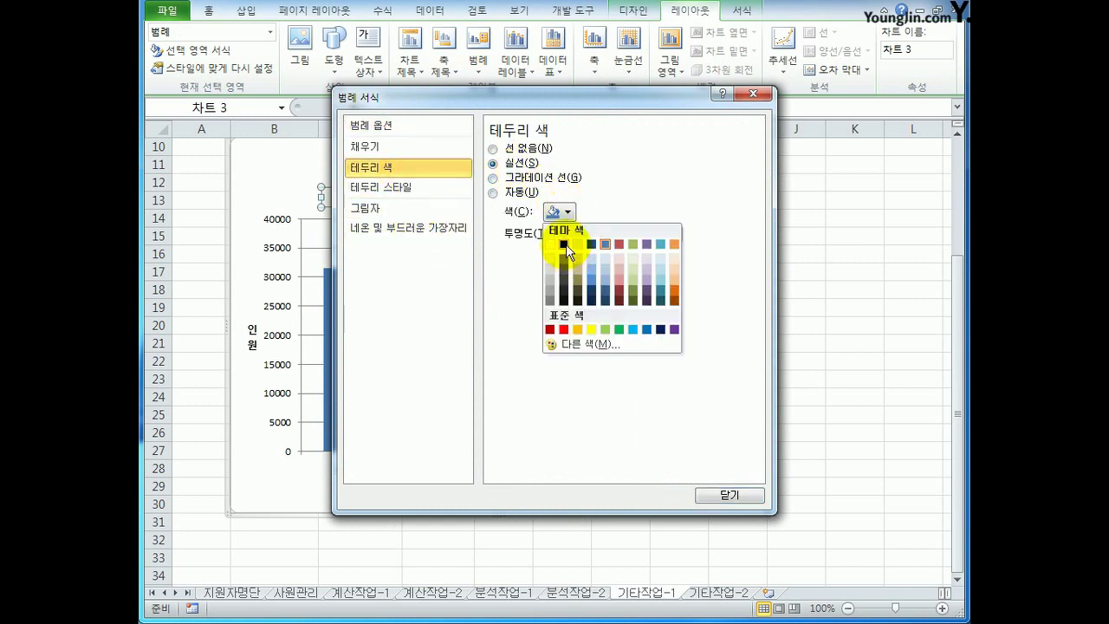
{"action": "left_click", "coordinate": [563, 244]}
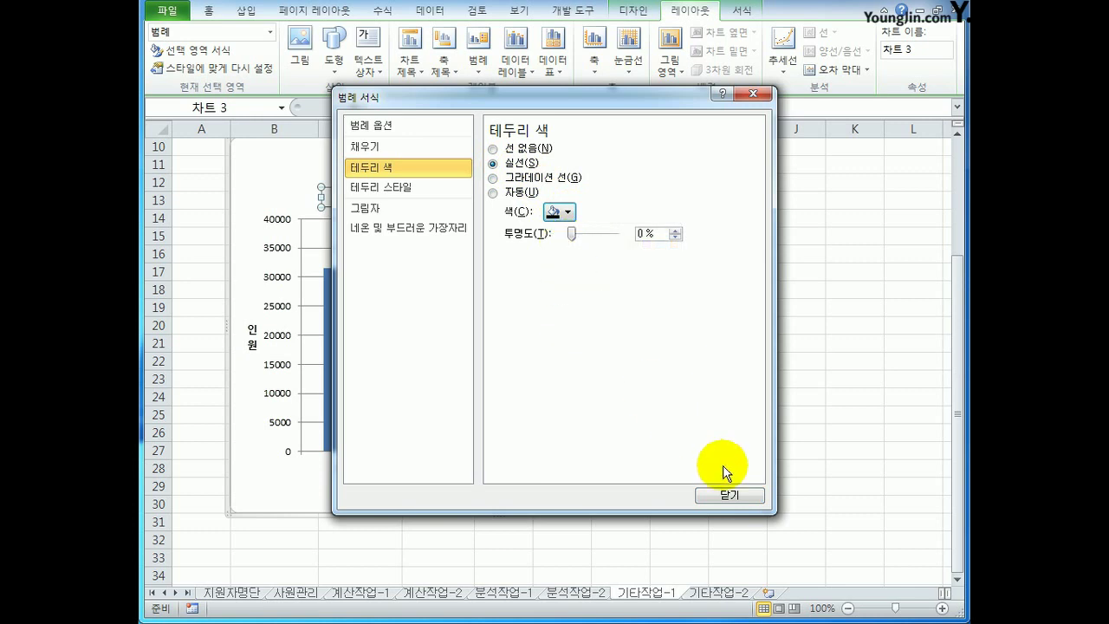
{"action": "left_click", "coordinate": [727, 495]}
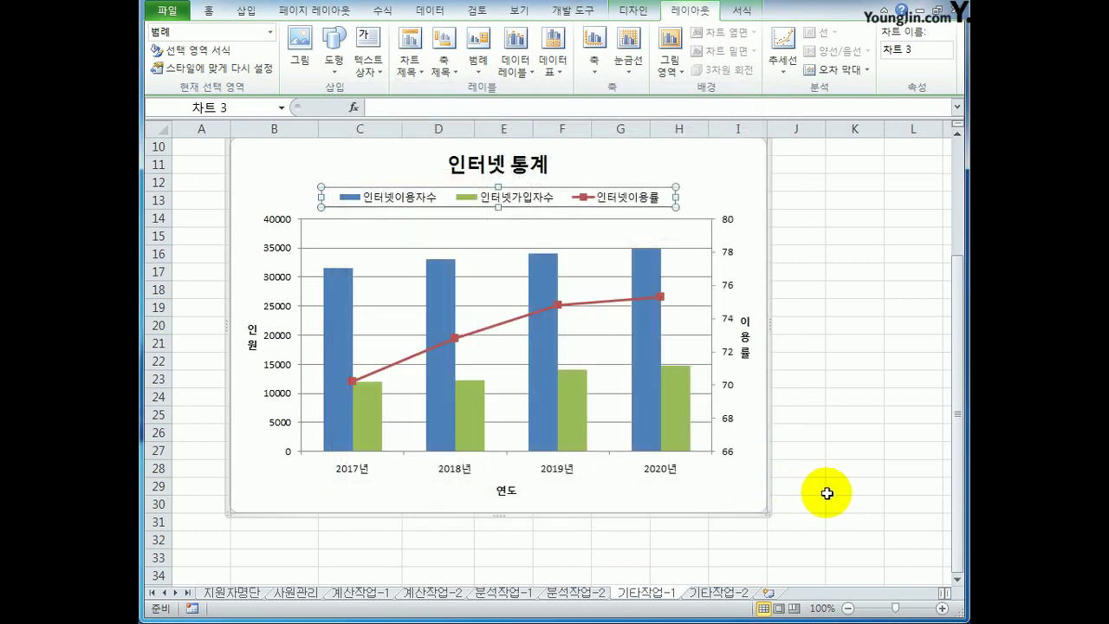
{"action": "left_click", "coordinate": [826, 493]}
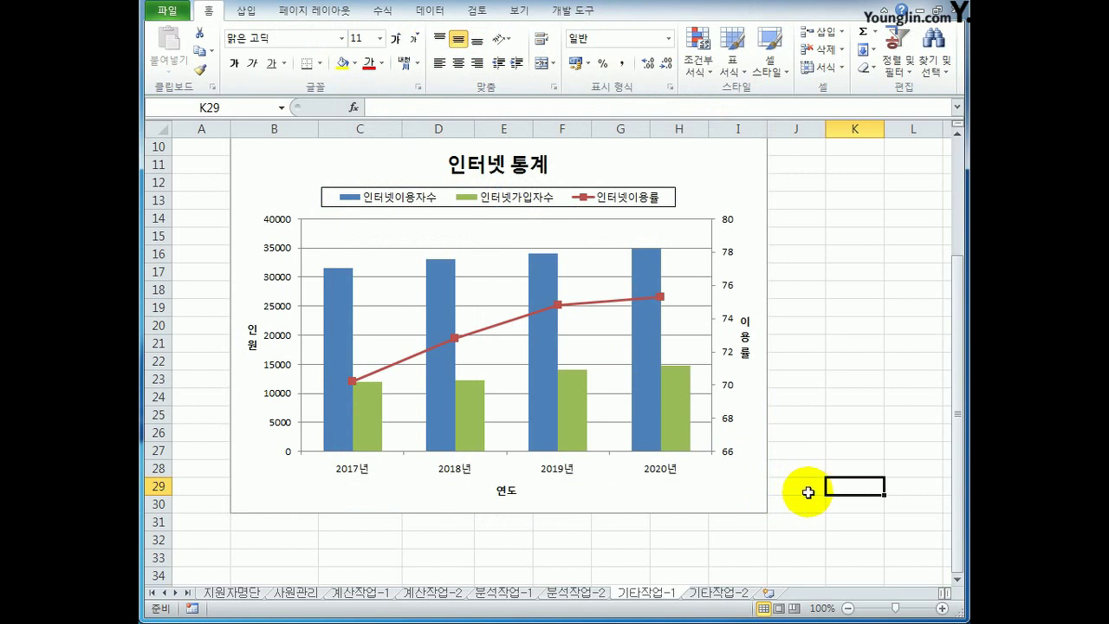
Format the chart area's border style with rounded corners (둥근 모서리)
{"action": "left_click", "coordinate": [626, 166]}
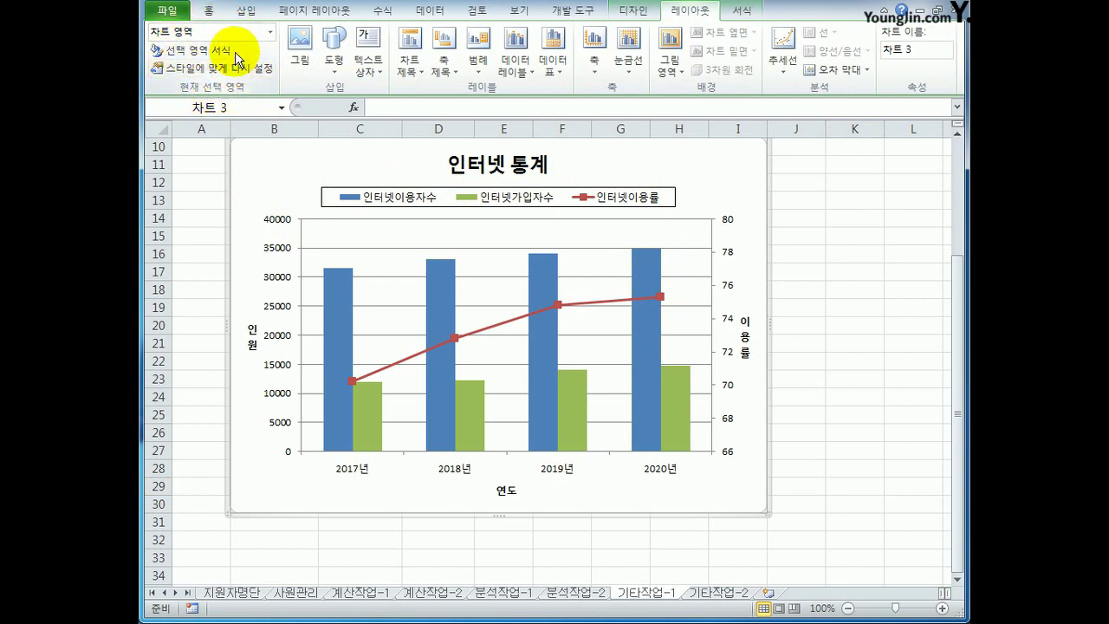
{"action": "right_click", "coordinate": [259, 162]}
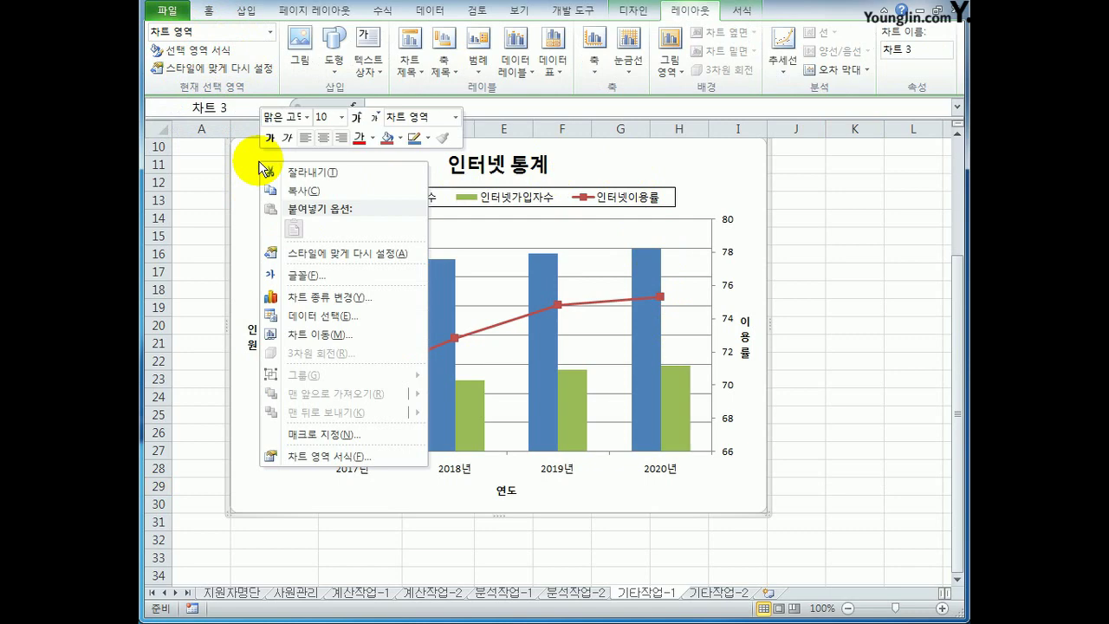
{"action": "left_click", "coordinate": [383, 454]}
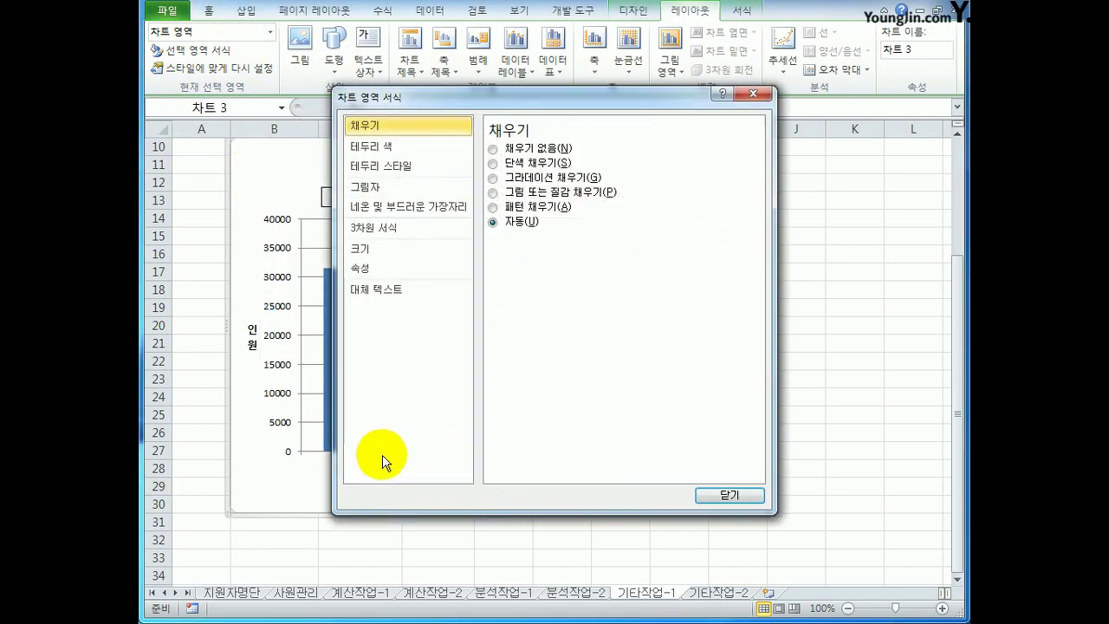
{"action": "left_click", "coordinate": [393, 164]}
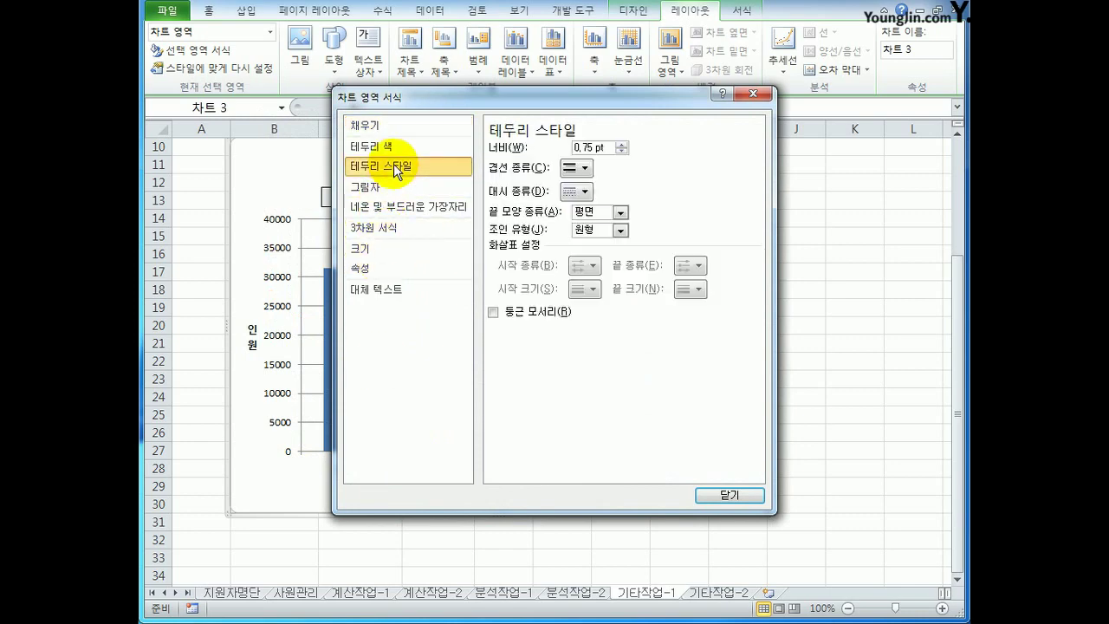
{"action": "left_click", "coordinate": [505, 313]}
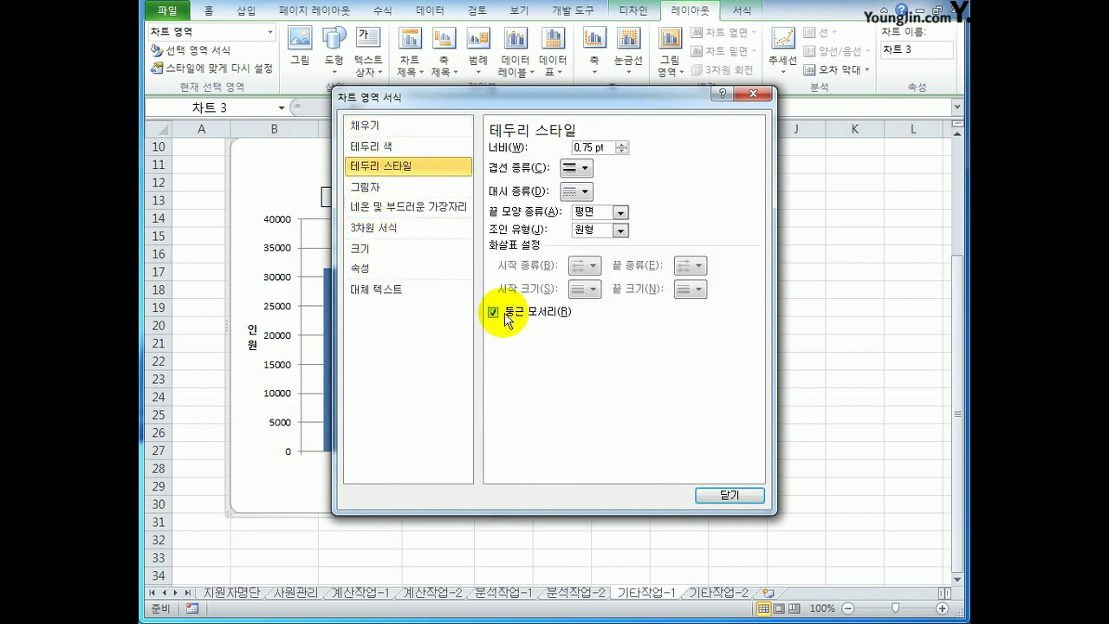
{"action": "left_click", "coordinate": [734, 495]}
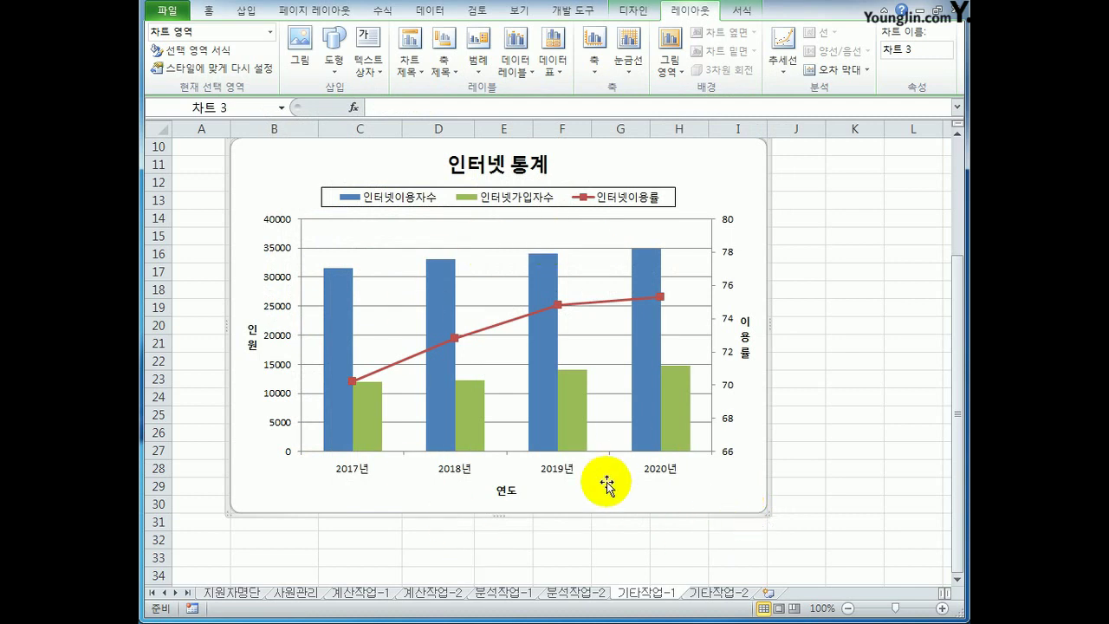
Set the font size of the whole chart area to 10 and deselect the chart
{"action": "left_click", "coordinate": [212, 12]}
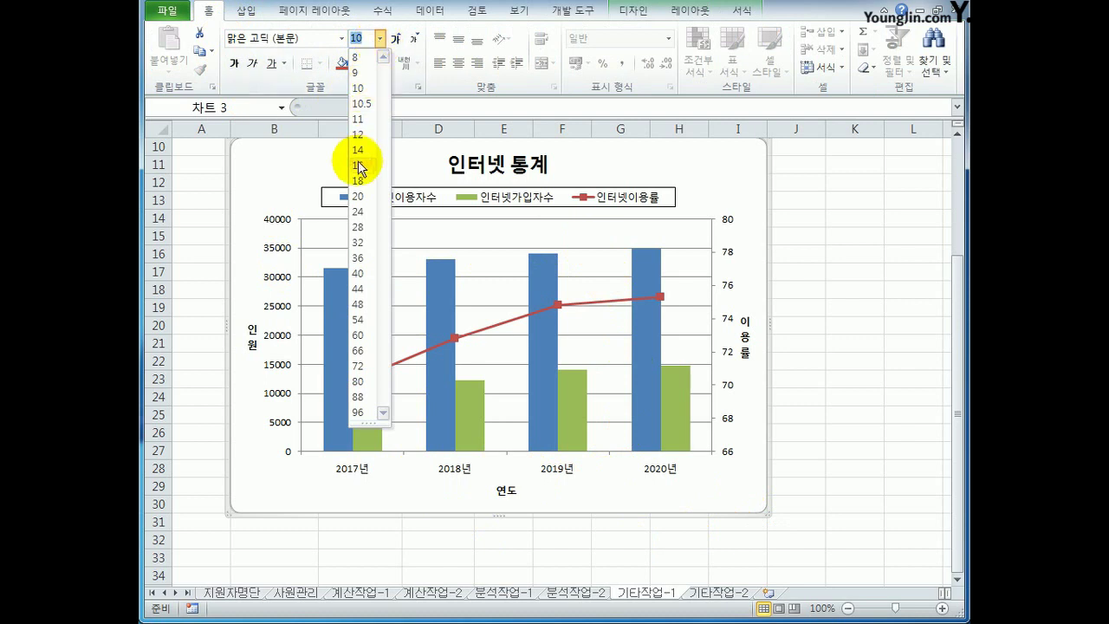
{"action": "left_click", "coordinate": [359, 88]}
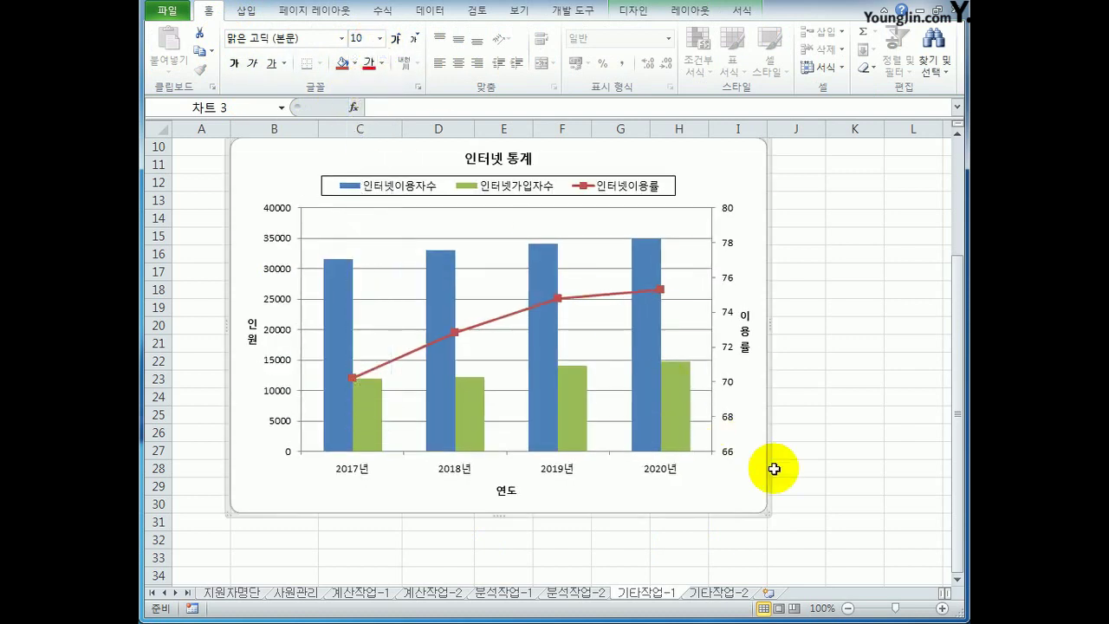
{"action": "left_click", "coordinate": [814, 505]}
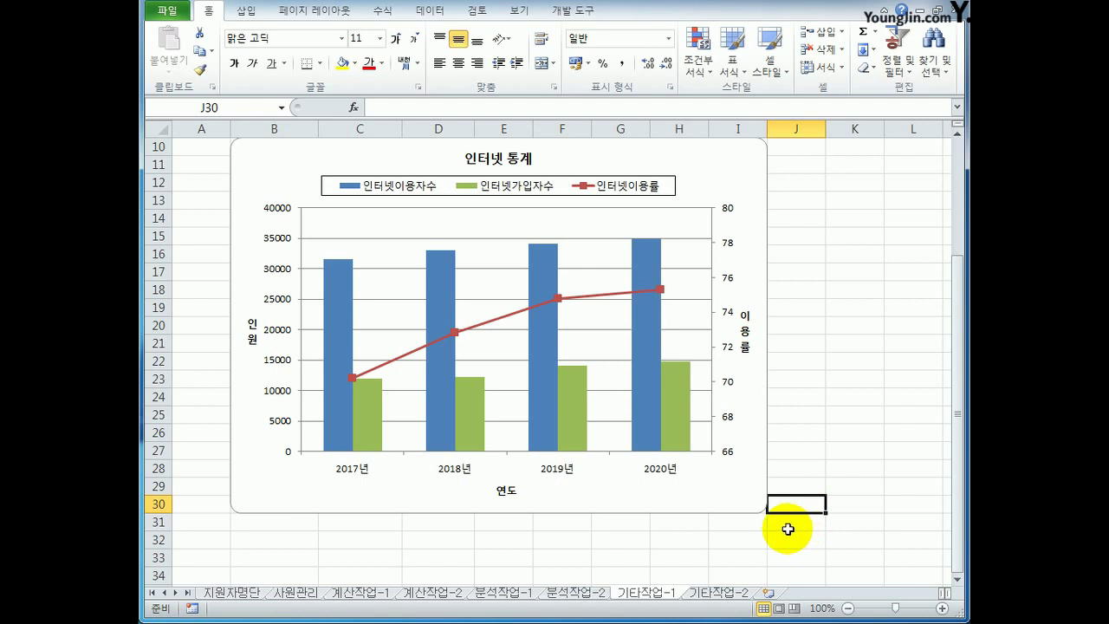
On sheet 기타작업-2, turn on design mode and open the click event procedure of the 매출입력 command button
{"action": "left_click", "coordinate": [717, 594]}
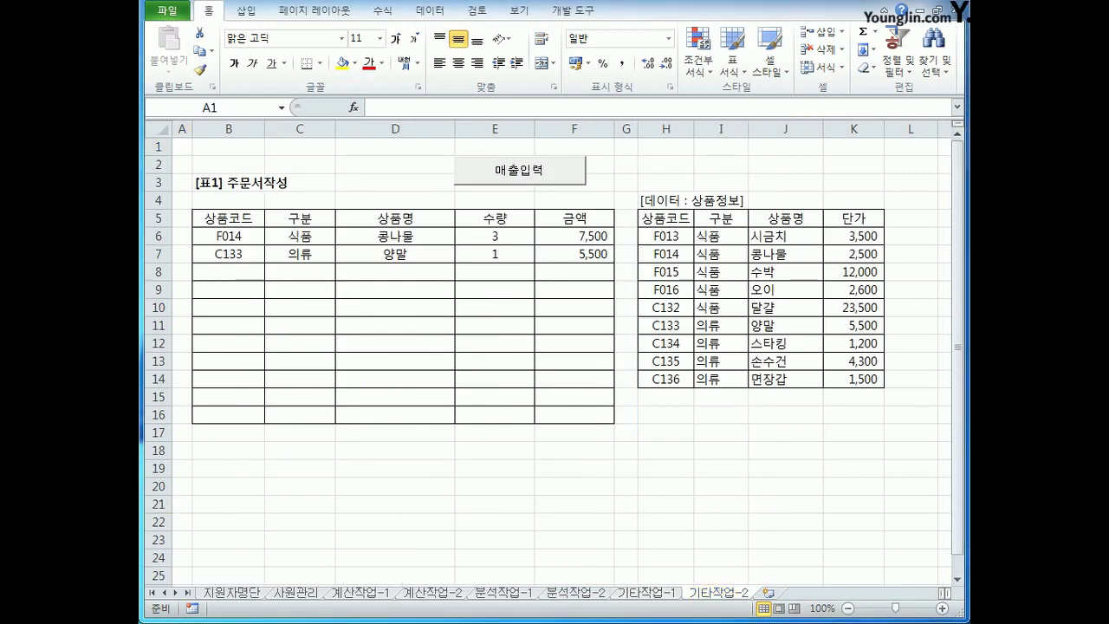
{"action": "left_click", "coordinate": [845, 504]}
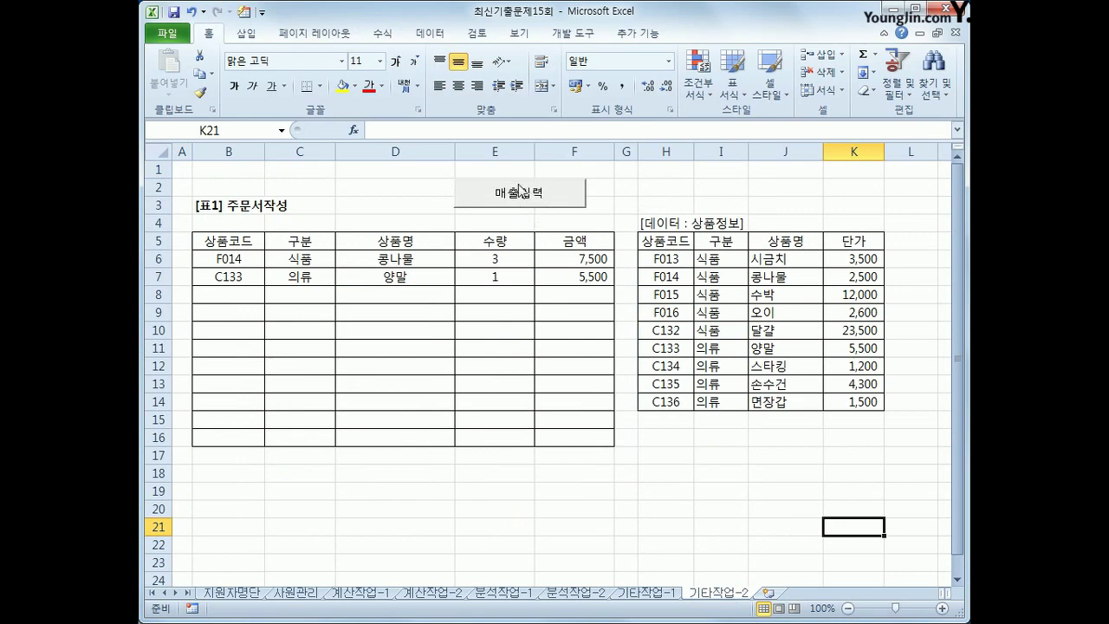
{"action": "left_click", "coordinate": [575, 35]}
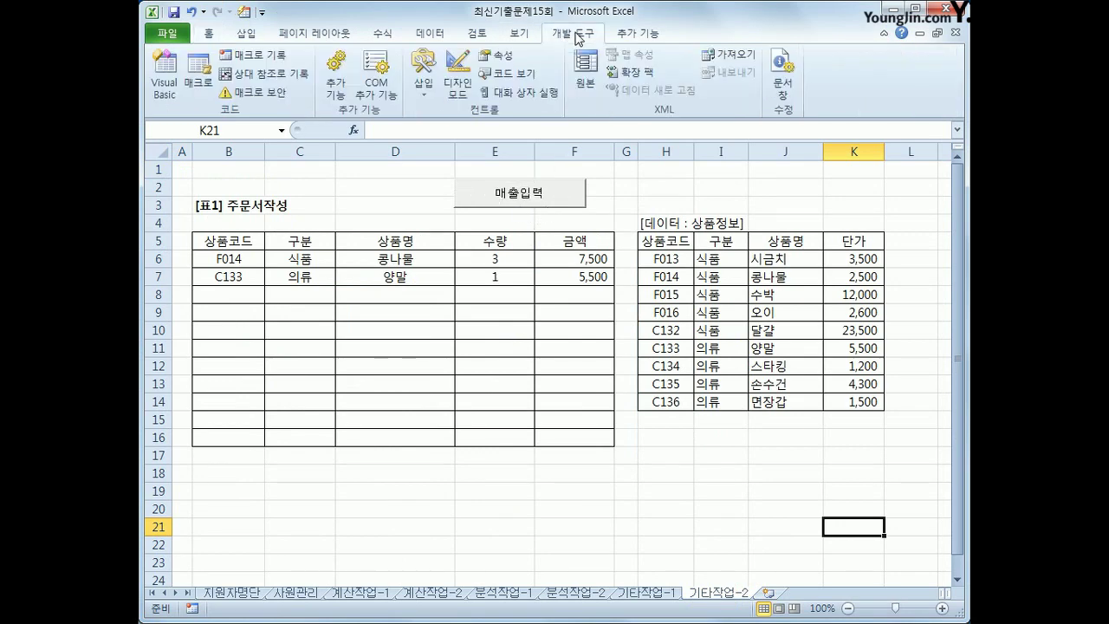
{"action": "left_click", "coordinate": [458, 76]}
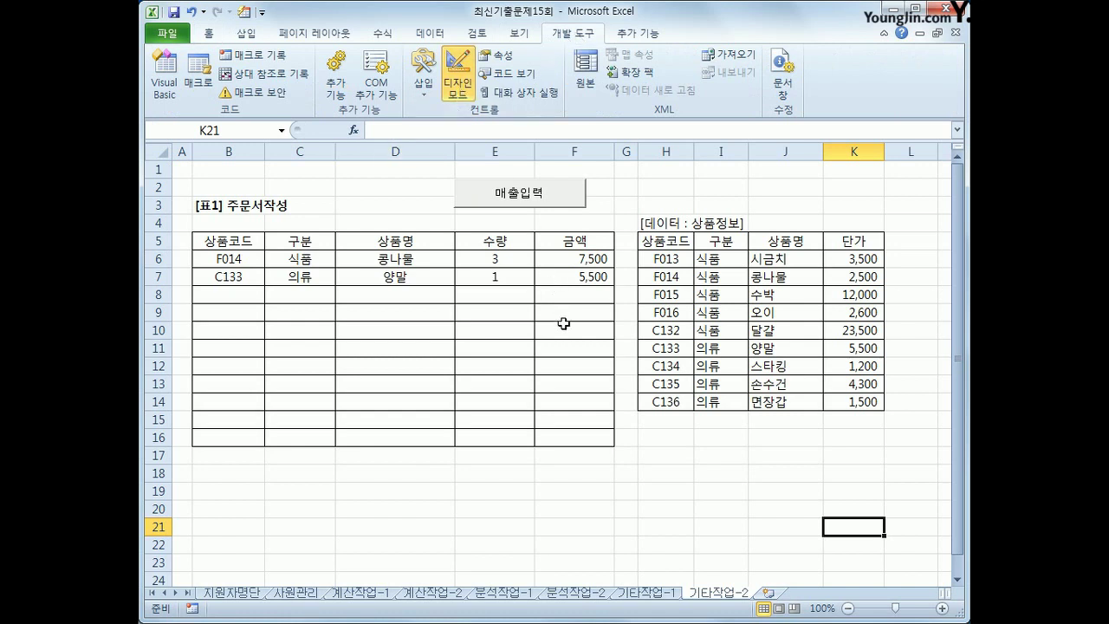
{"action": "left_click", "coordinate": [517, 193]}
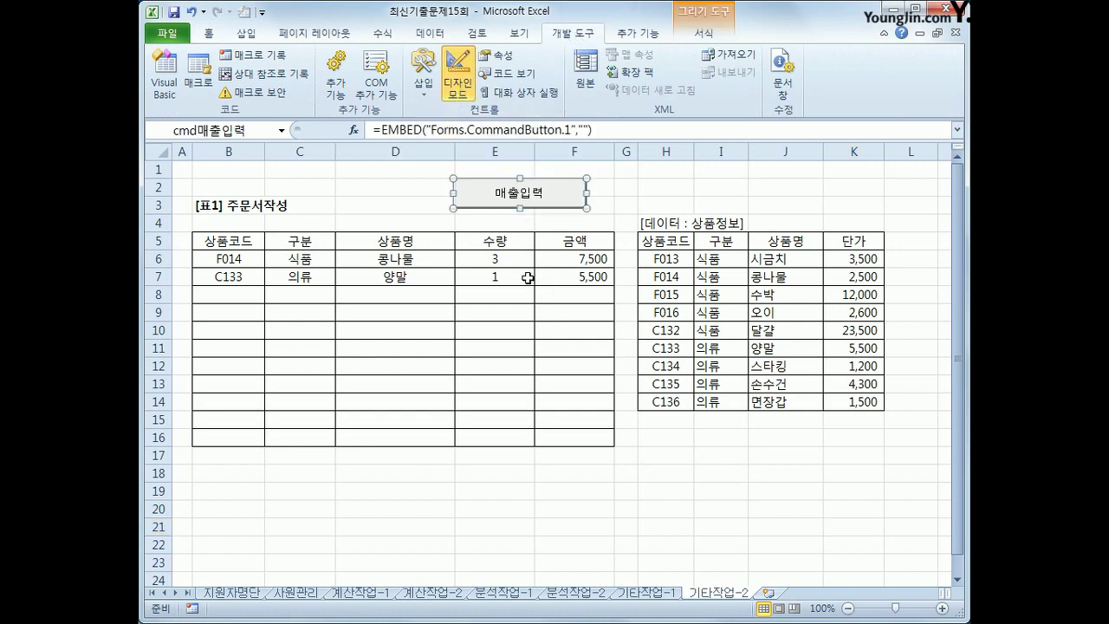
{"action": "double_click", "coordinate": [533, 192]}
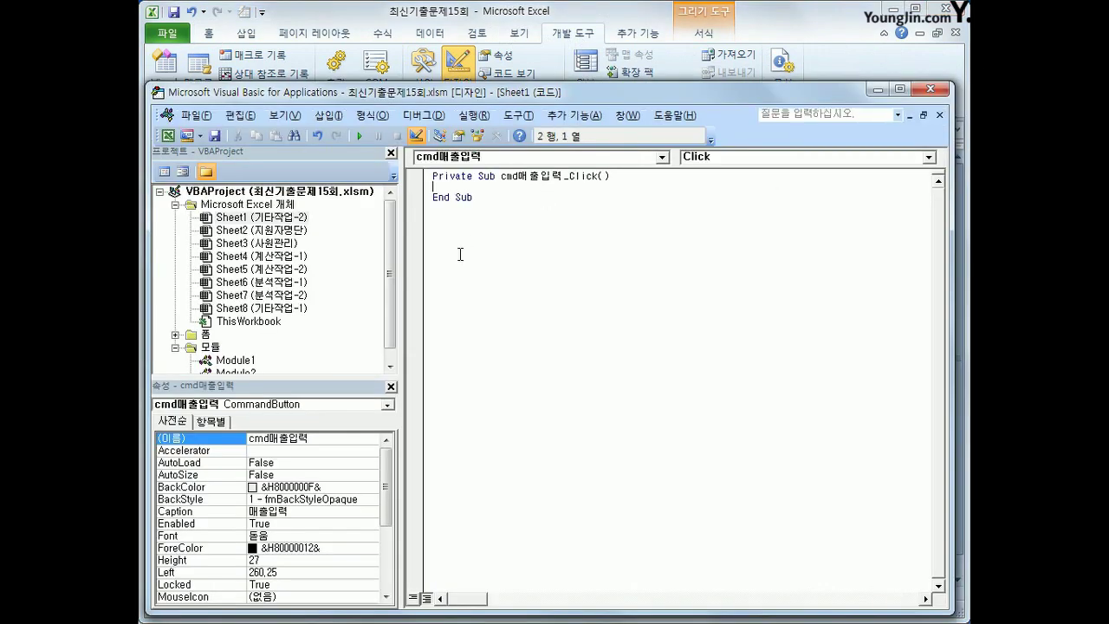
Write the statement 매출입력.Show in the cmd매출입력_Click procedure
{"action": "key", "text": "Tab"}
{"action": "type", "text": "매출입력."}
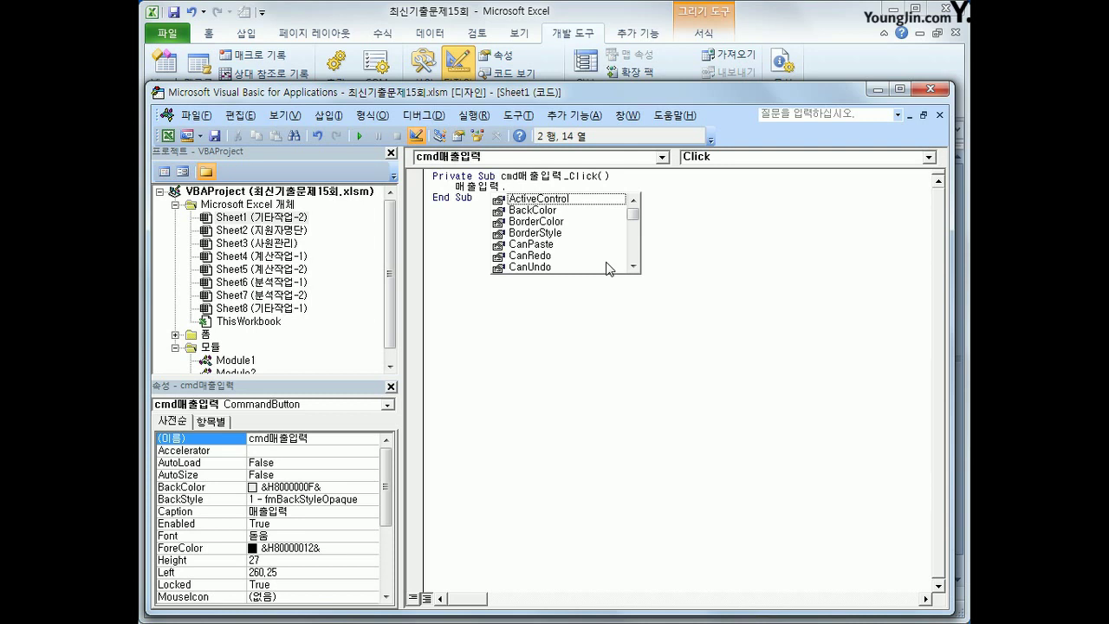
{"action": "type", "text": "sho"}
{"action": "key", "text": "Tab"}
{"action": "key", "text": "Down"}
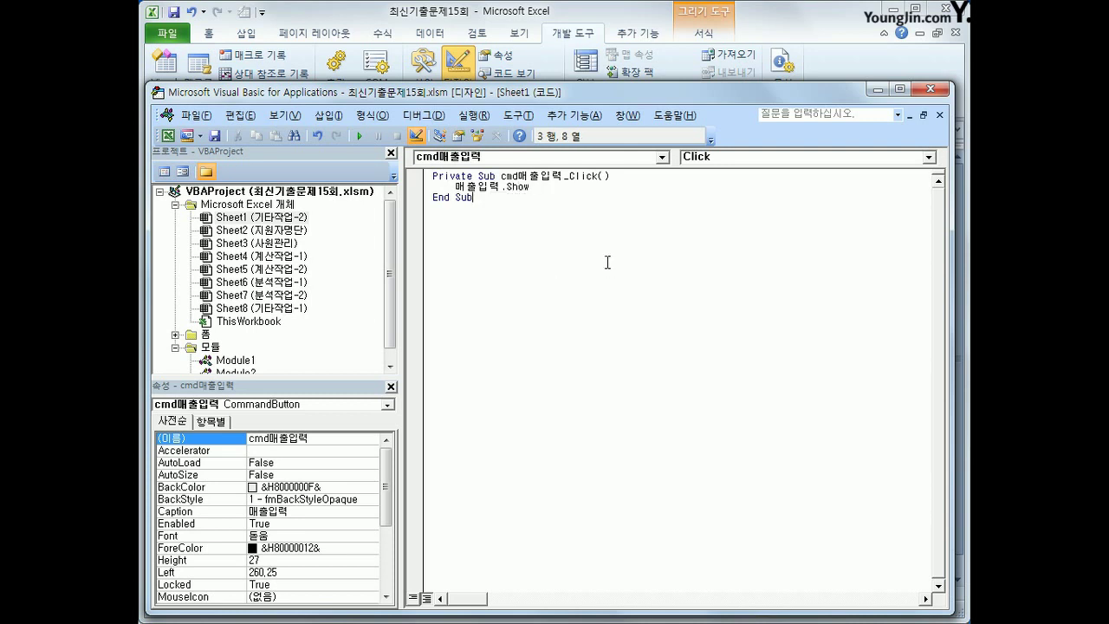
{"action": "key", "text": "Return"}
Open the code of the 매출입력 form and add an Initialize event procedure for the UserForm
{"action": "double_click", "coordinate": [194, 336]}
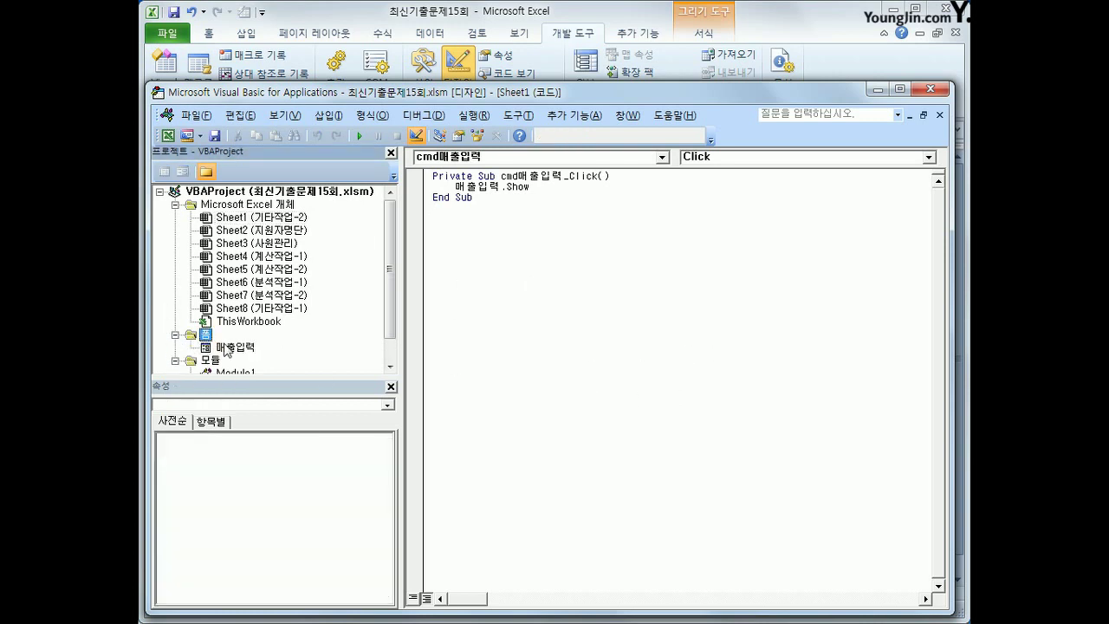
{"action": "left_click", "coordinate": [228, 348]}
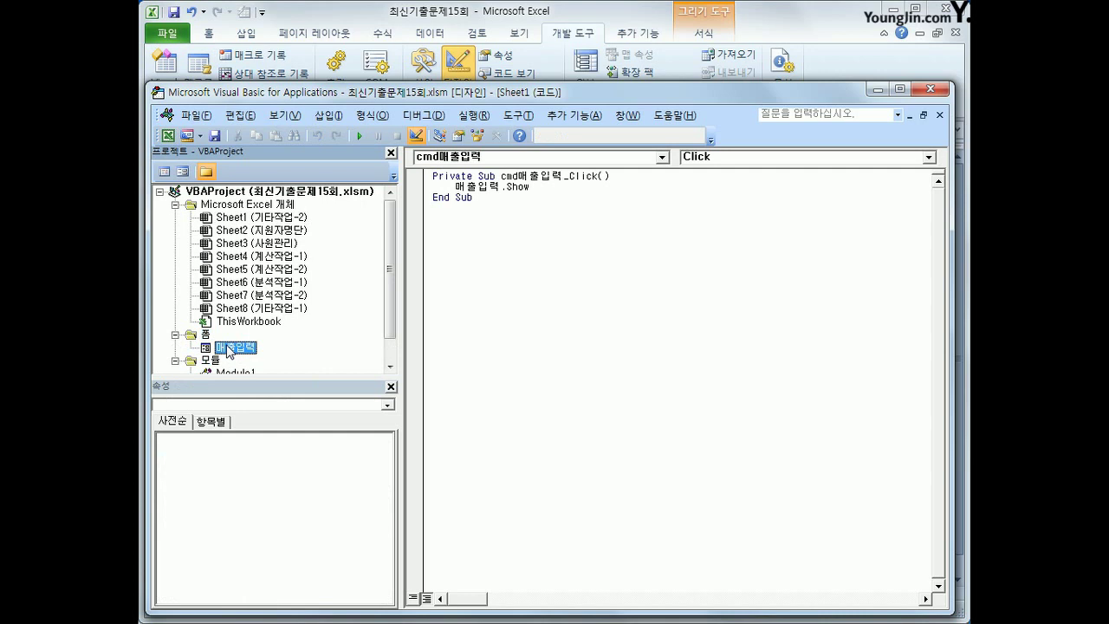
{"action": "left_click", "coordinate": [163, 170]}
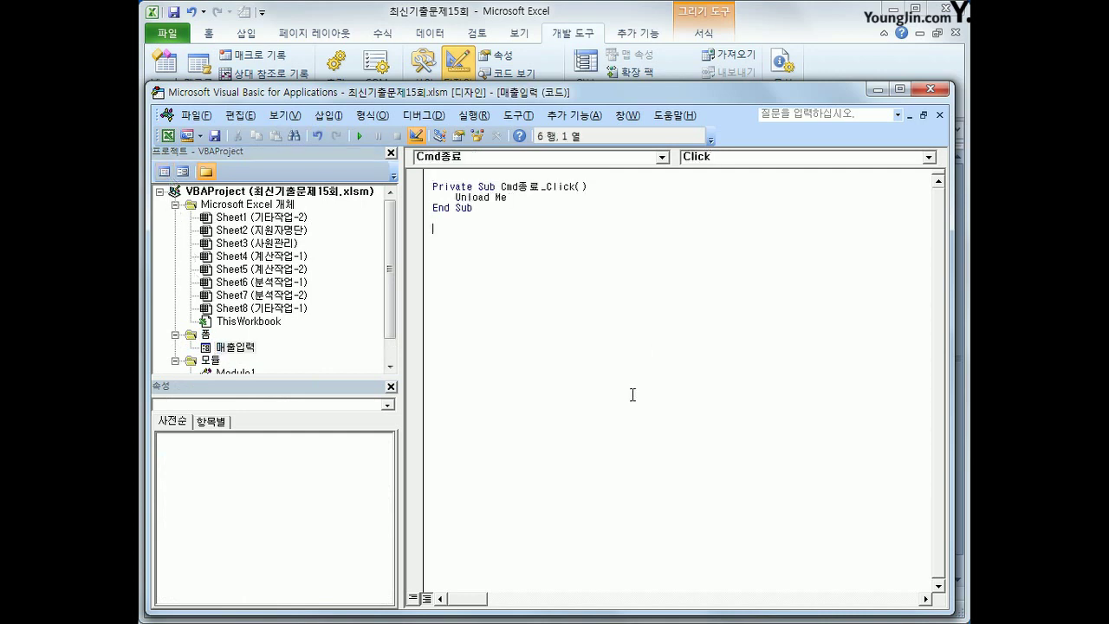
{"action": "left_click", "coordinate": [511, 159]}
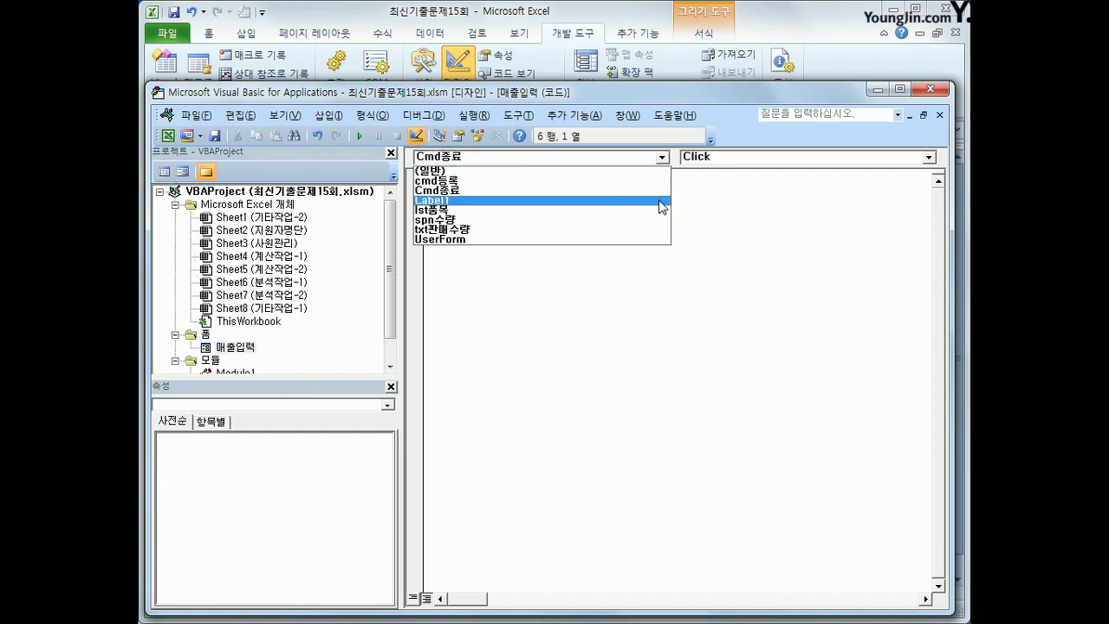
{"action": "left_click", "coordinate": [571, 240]}
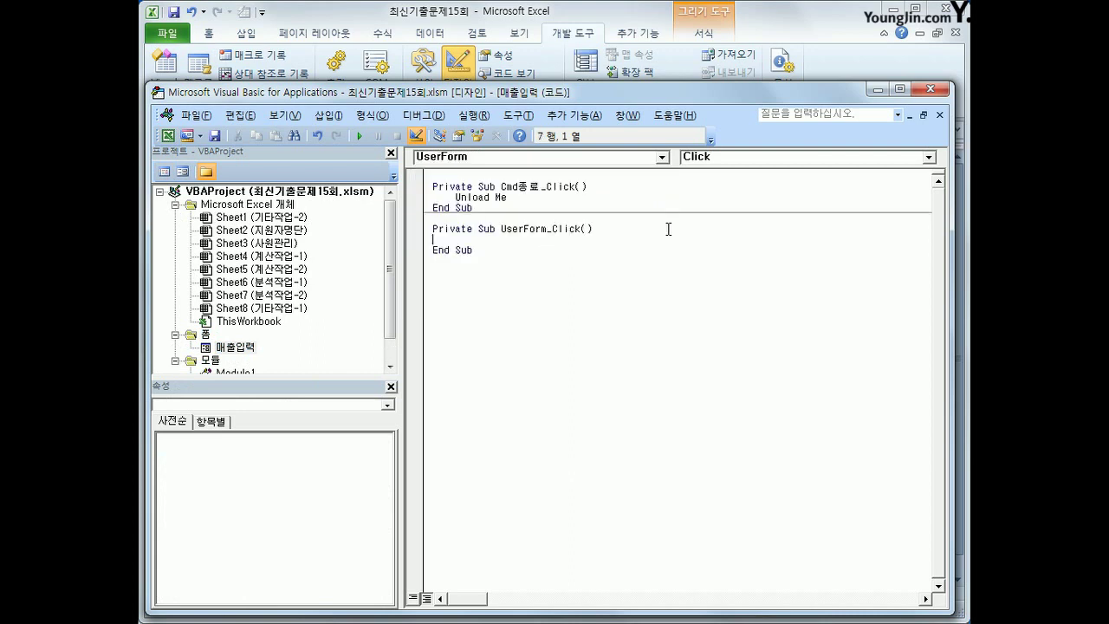
{"action": "left_click", "coordinate": [750, 157]}
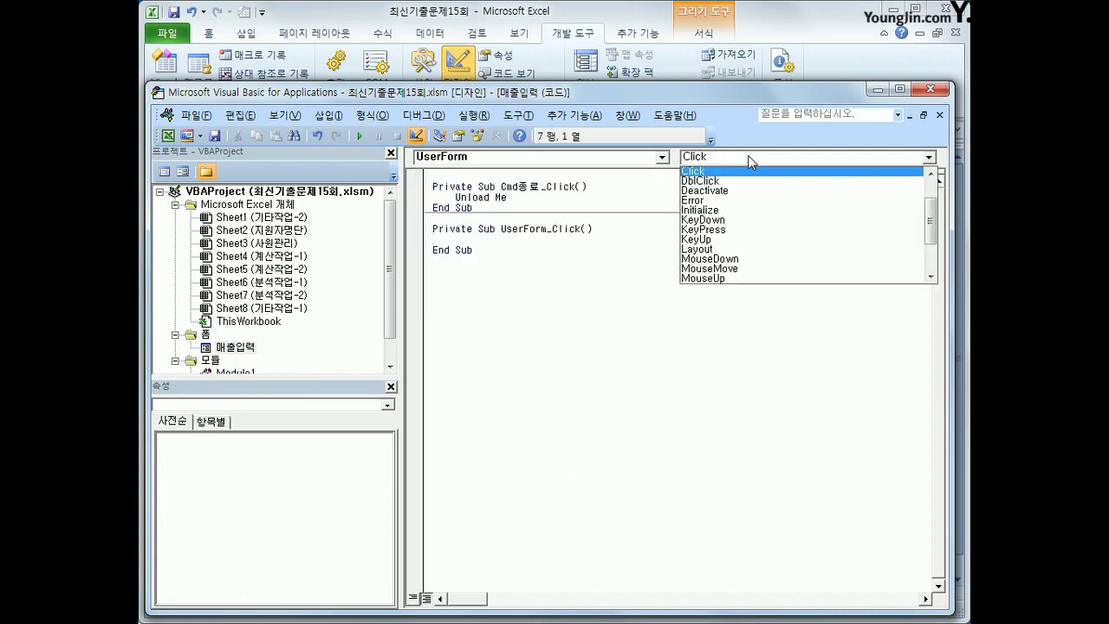
{"action": "left_click", "coordinate": [752, 219]}
In UserForm_Initialize, write lst품목.RowSource = "H5:K14" and start a new line below it
{"action": "key", "text": "Tab"}
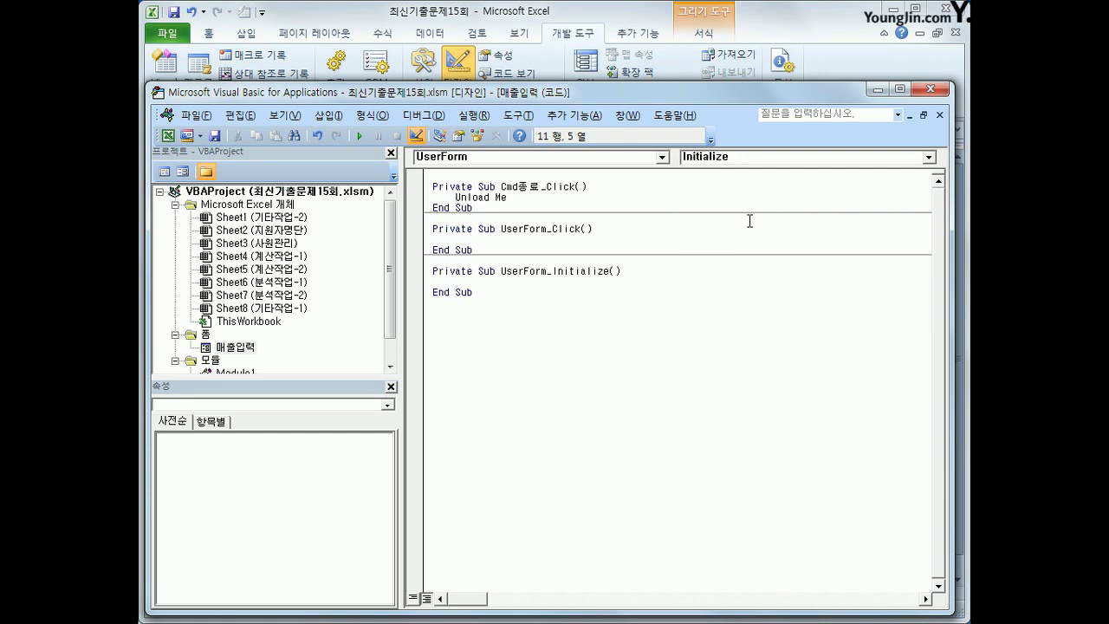
{"action": "type", "text": "lst품목."}
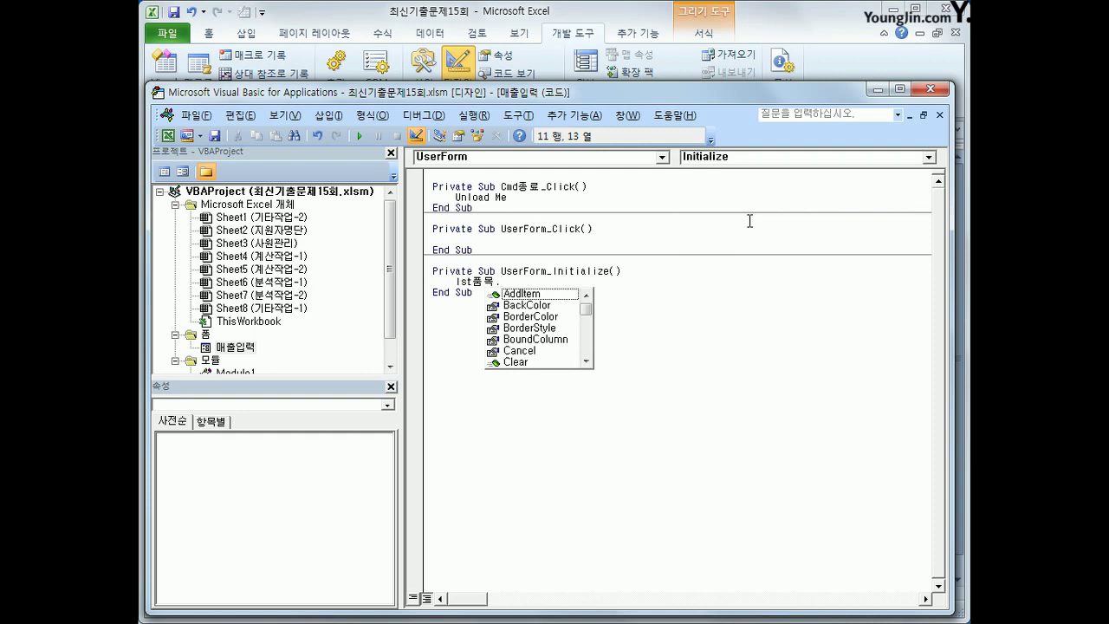
{"action": "type", "text": "ropw"}
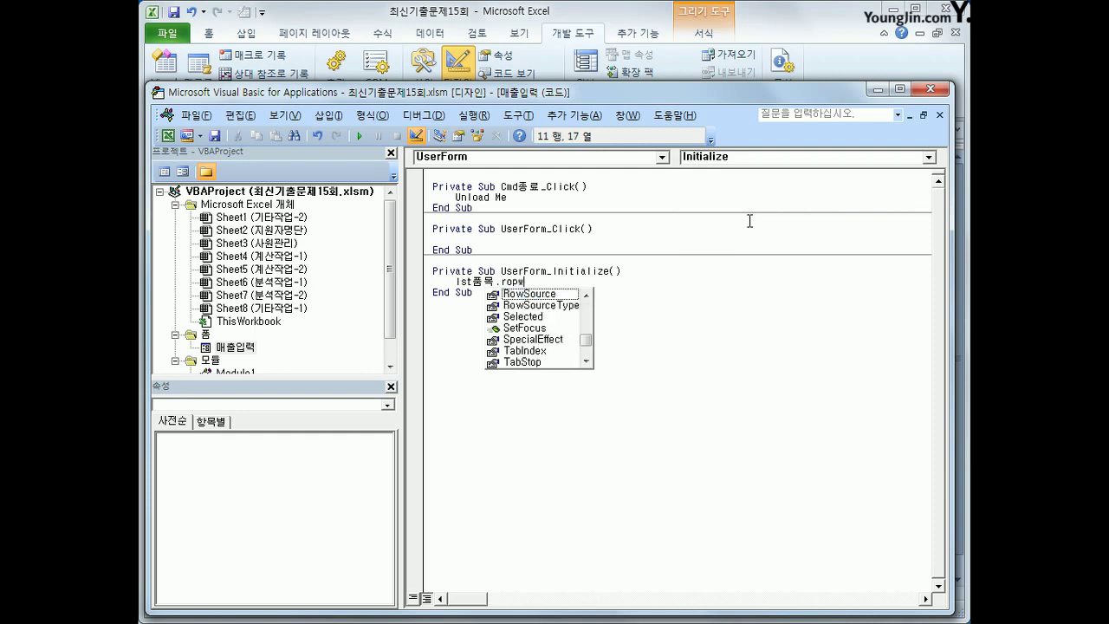
{"action": "key", "text": "Tab"}
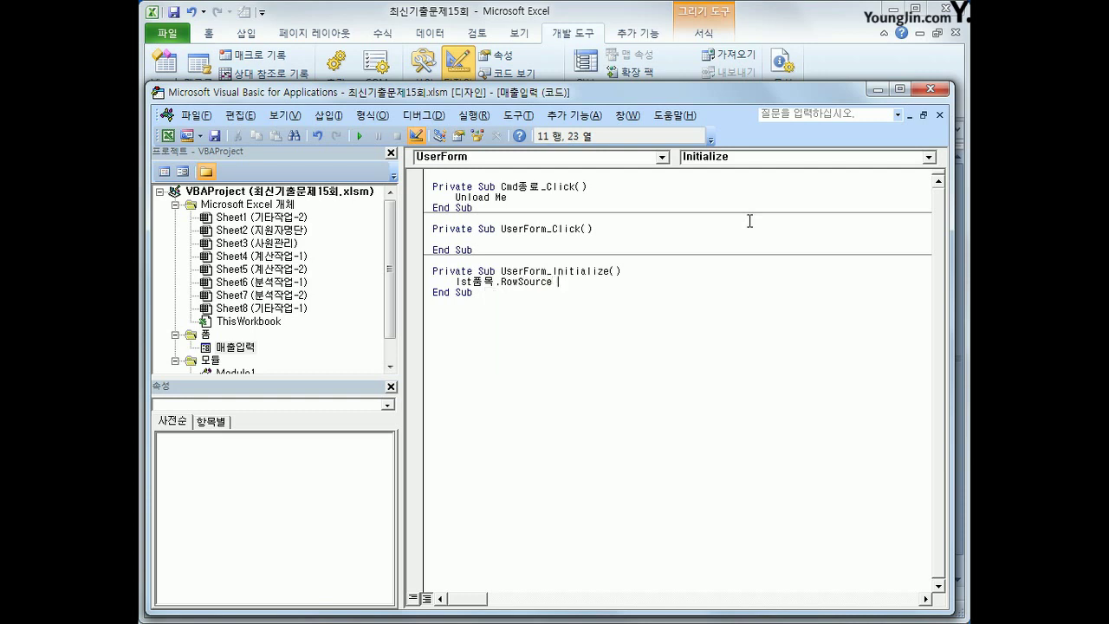
{"action": "type", "text": "="}
{"action": "type", "text": "\"ㅗ"}
{"action": "key", "text": "BackSpace"}
{"action": "key", "text": "BackSpace"}
{"action": "key", "text": "BackSpace"}
{"action": "type", "text": "H5:K14\""}
{"action": "key", "text": "Return"}
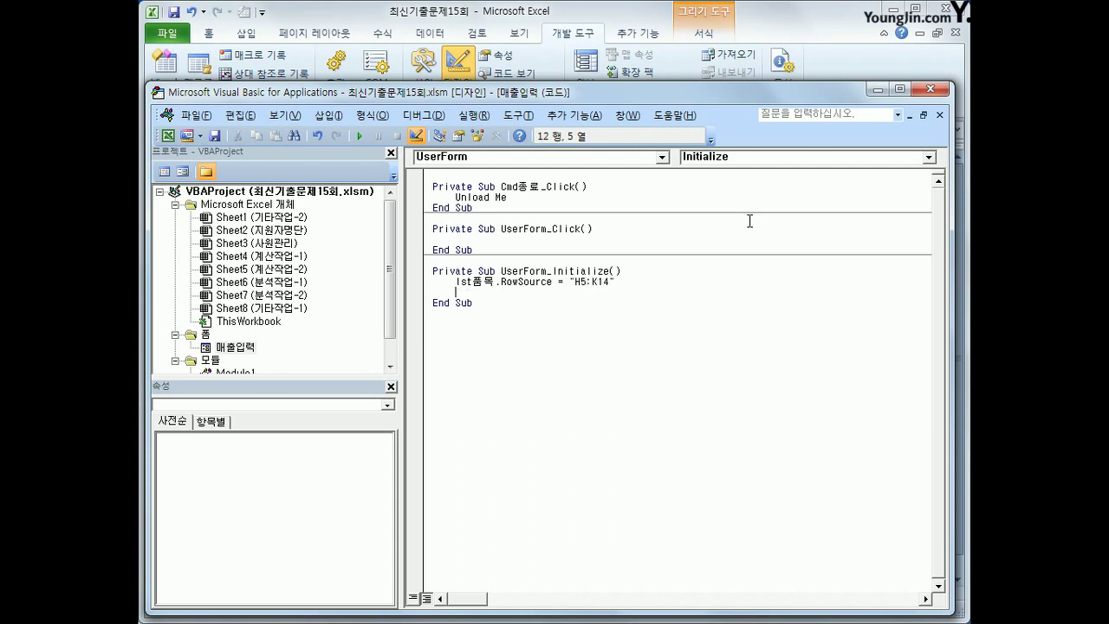
In UserForm_Initialize, add the statement lst품목.ColumnCount = 4 below the RowSource line
{"action": "type", "text": "lst품ㅁ목."}
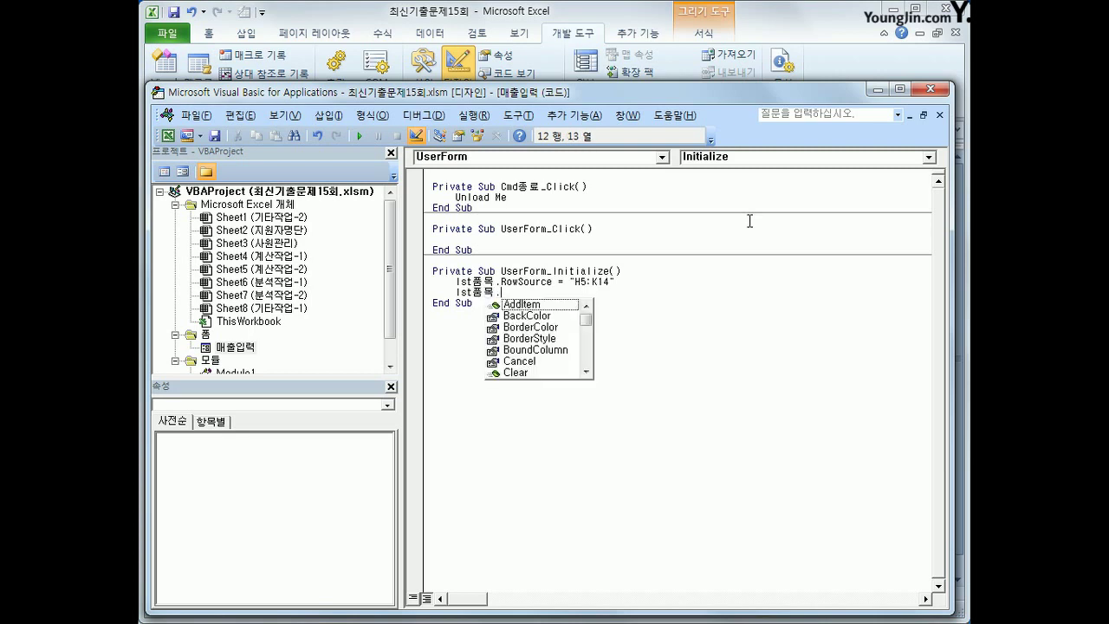
{"action": "type", "text": "cl"}
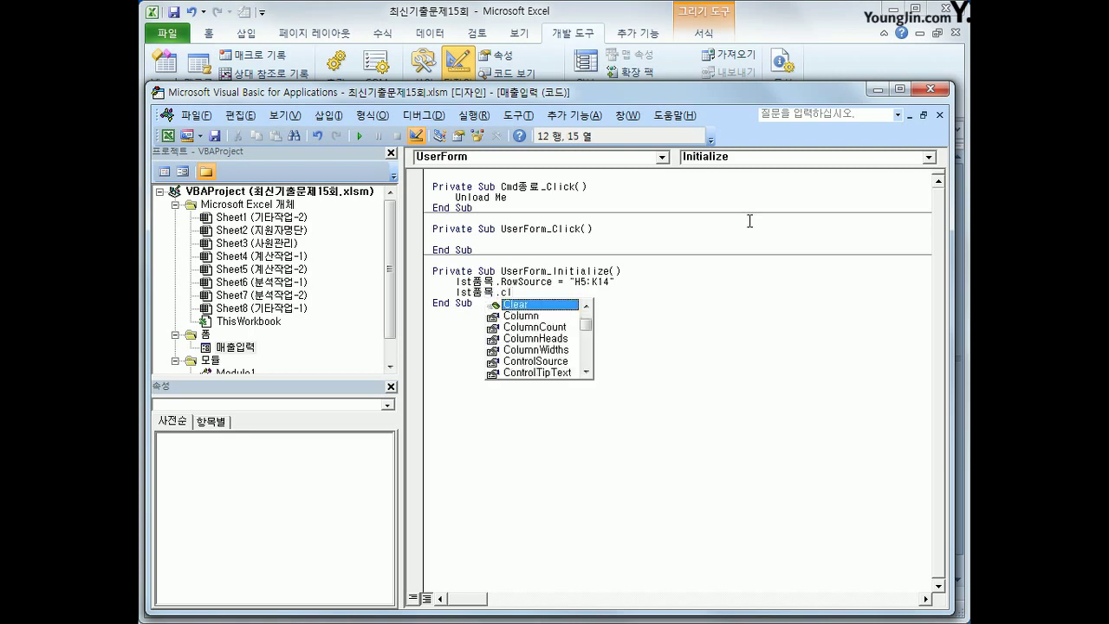
{"action": "key", "text": "Down"}
{"action": "key", "text": "Down"}
{"action": "key", "text": "Tab"}
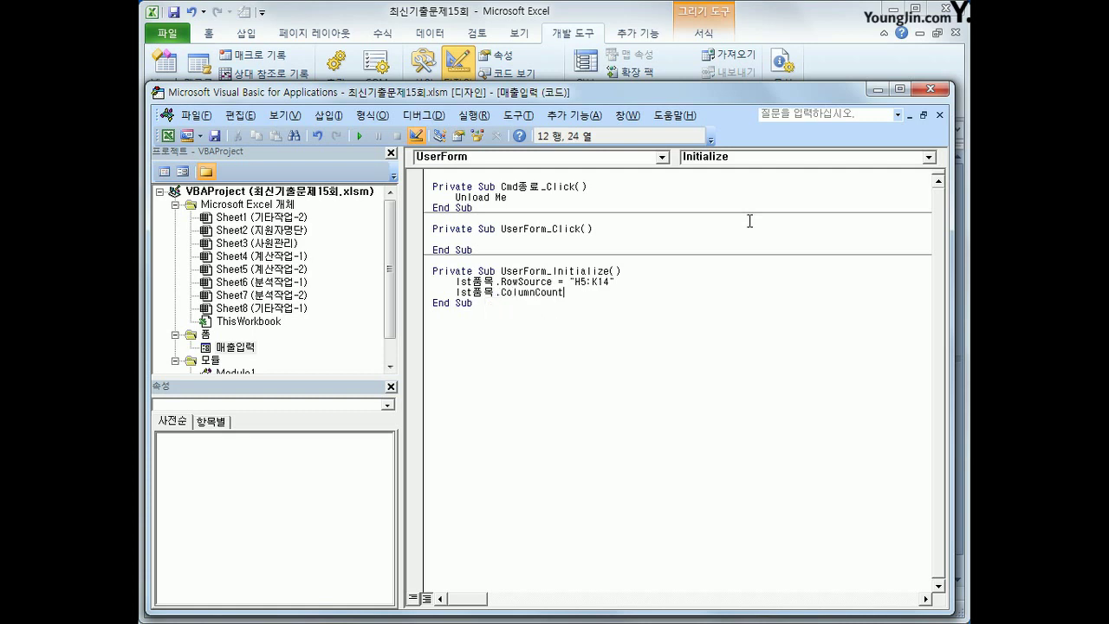
{"action": "type", "text": "= 4"}
{"action": "key", "text": "Down"}
Add a Change event procedure for spn수량 containing the statement txt판매수량 = spn수량.Value
{"action": "left_click", "coordinate": [466, 158]}
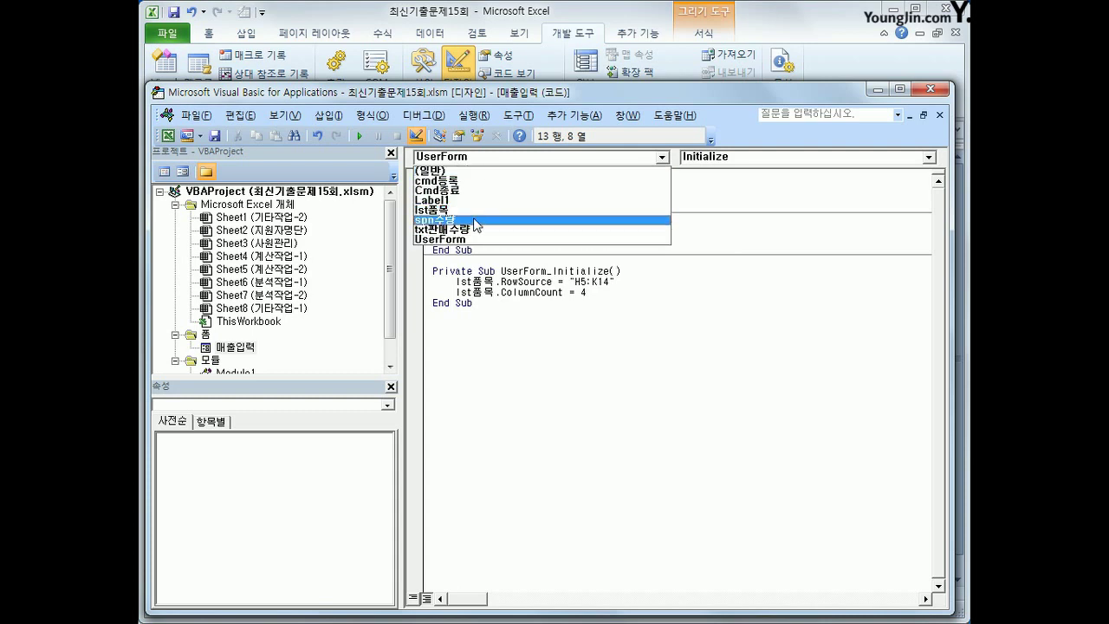
{"action": "left_click", "coordinate": [476, 225]}
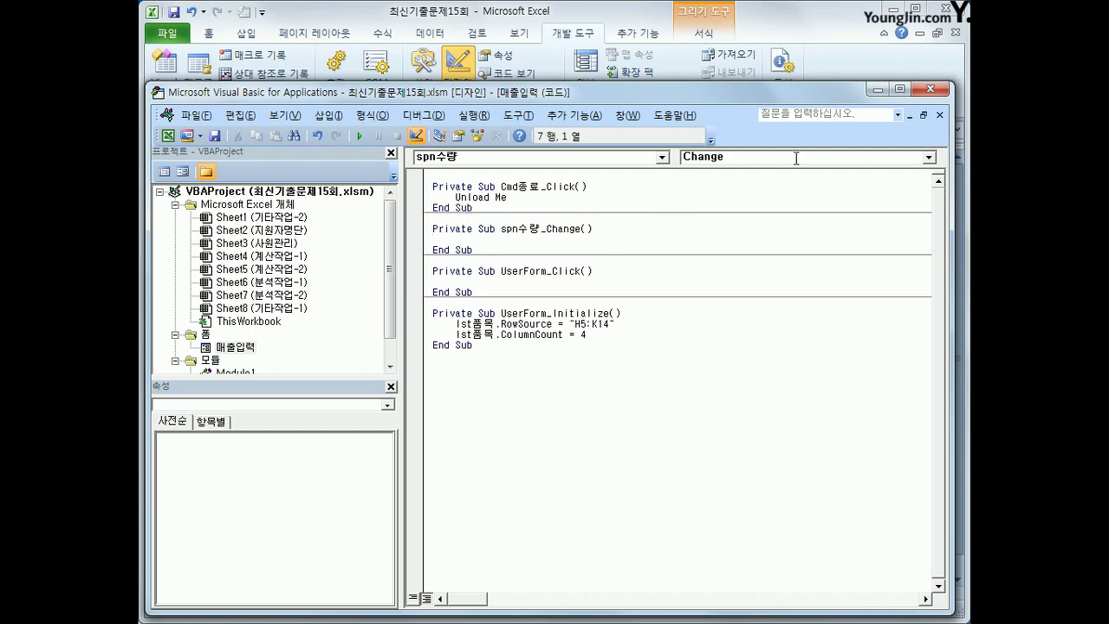
{"action": "key", "text": "Tab"}
{"action": "type", "text": "txt판매수량 = "}
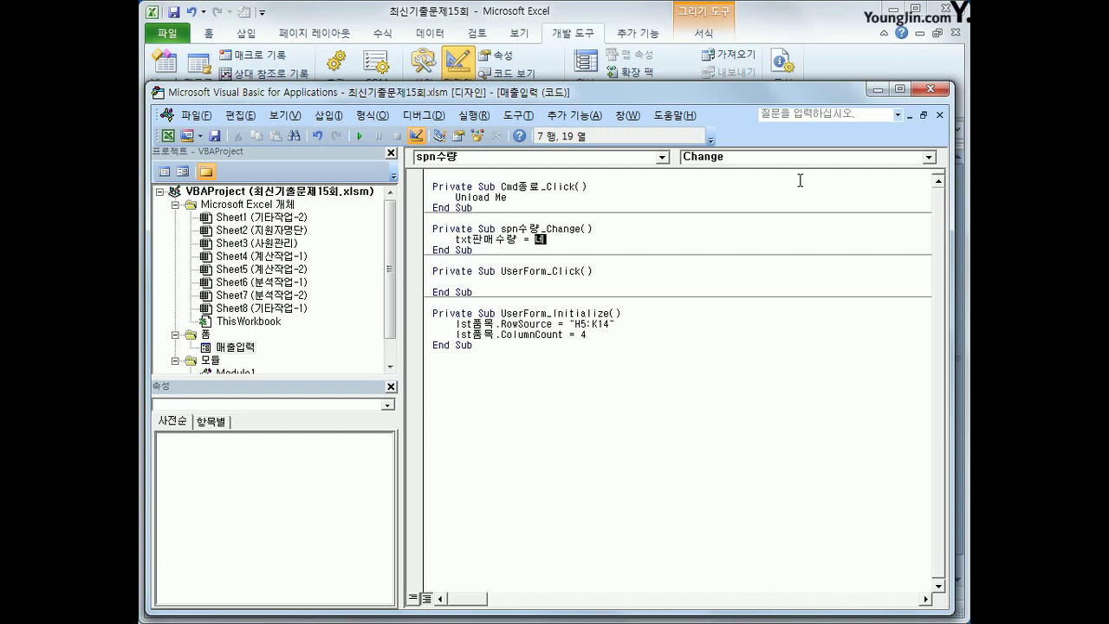
{"action": "type", "text": "spn수량.va"}
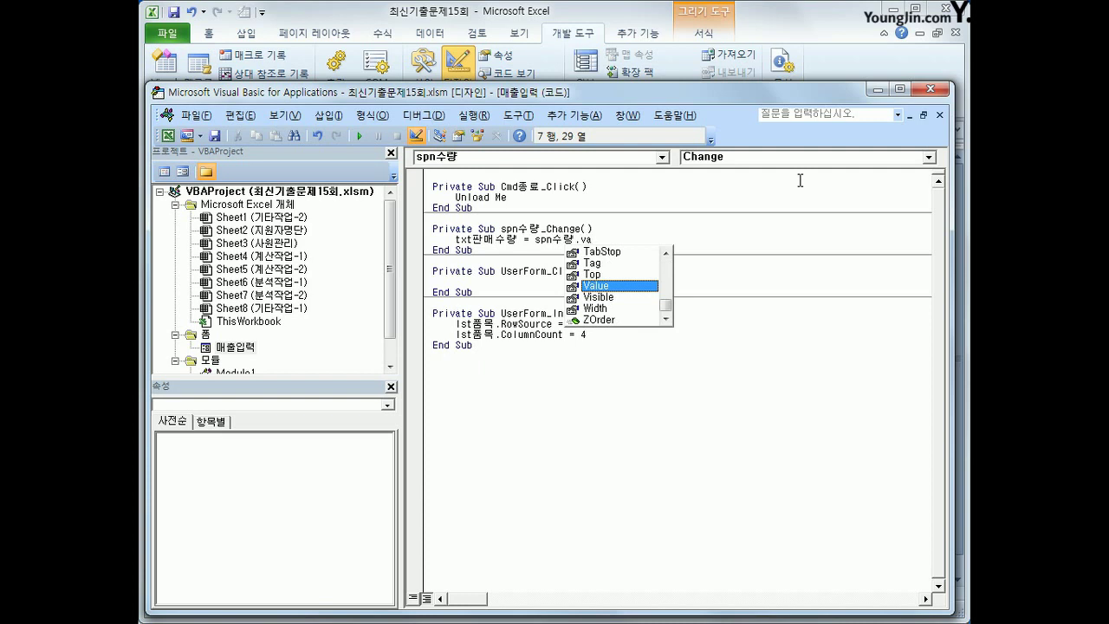
{"action": "key", "text": "Tab"}
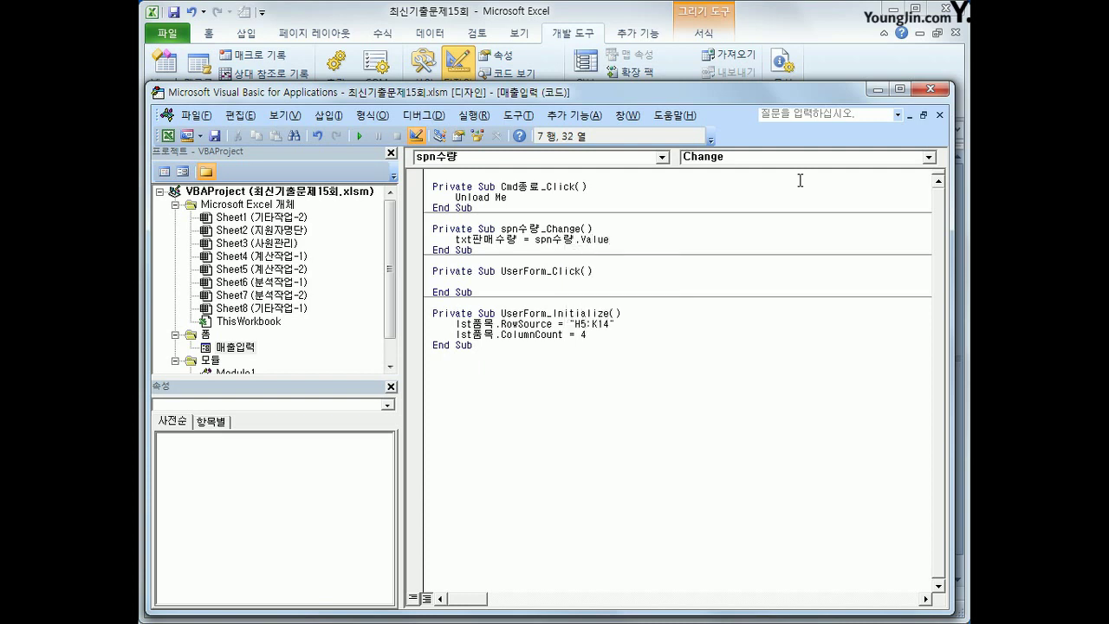
{"action": "key", "text": "Down"}
Return to sheet 기타작업-2 with design mode off and open the 매출 입력 form, placing it below the 매출입력 command button
{"action": "left_click", "coordinate": [930, 88]}
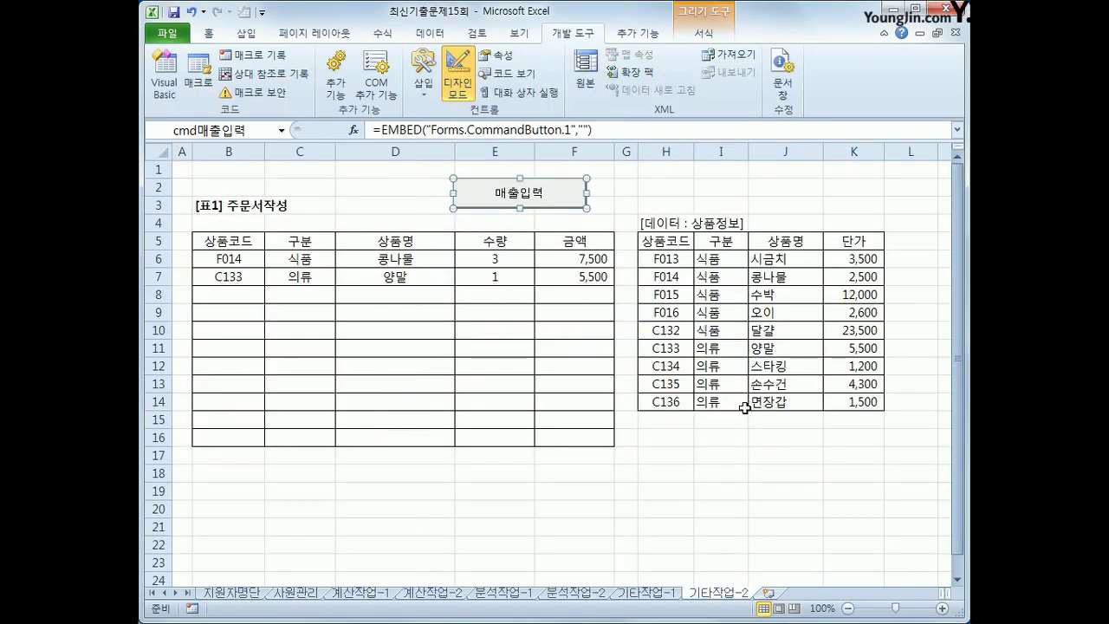
{"action": "key", "text": "Escape"}
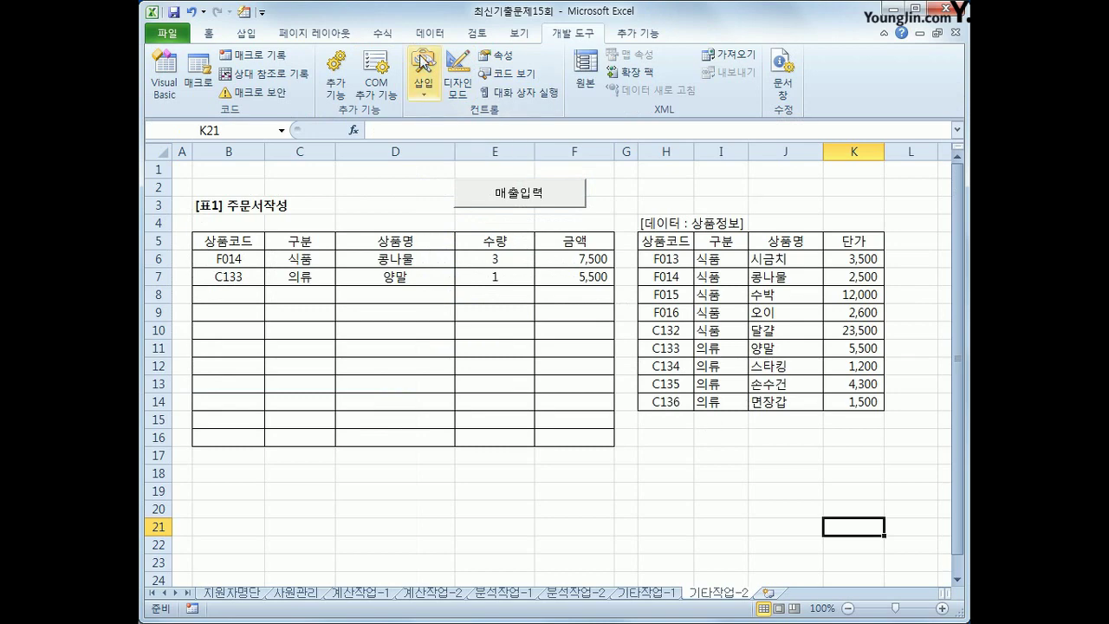
{"action": "left_click", "coordinate": [472, 86]}
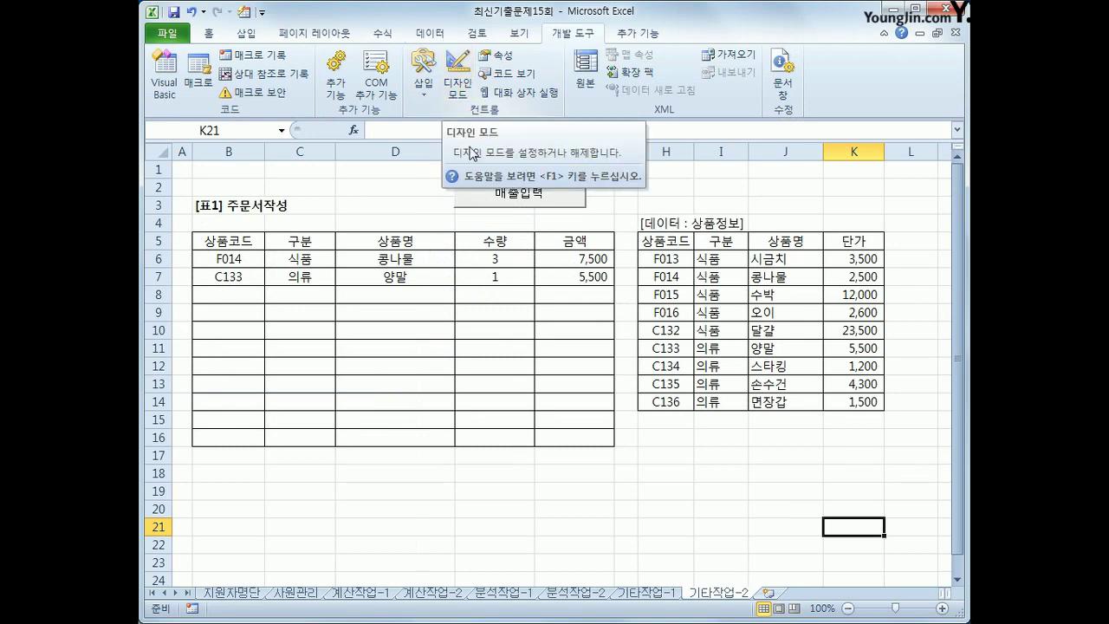
{"action": "left_click", "coordinate": [544, 197]}
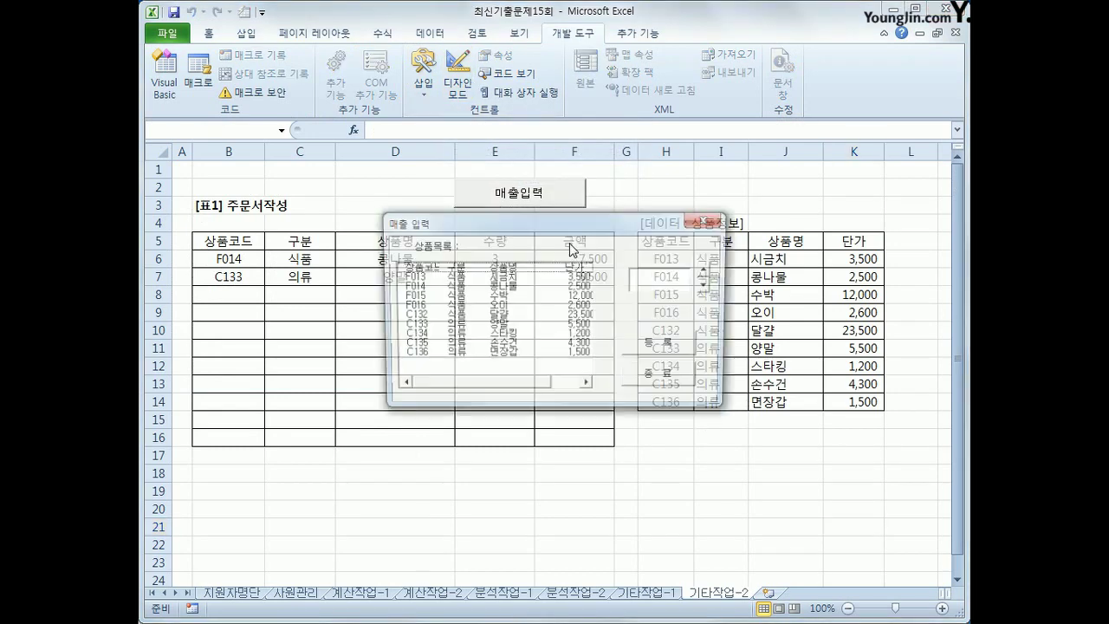
{"action": "left_click_drag", "start_coordinate": [588, 247], "coordinate": [617, 296]}
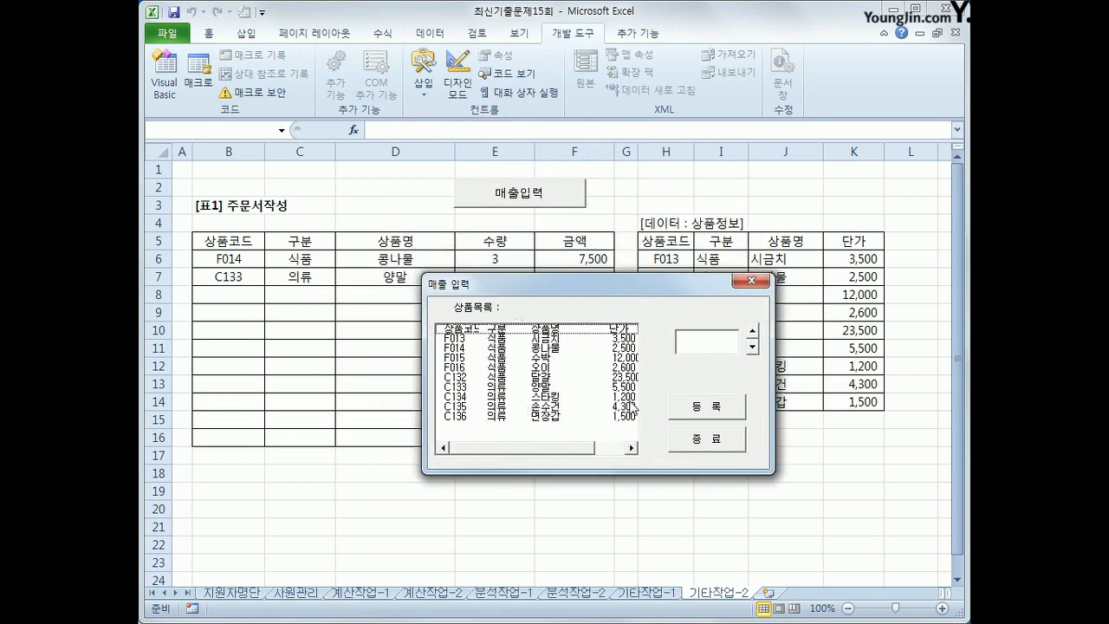
{"action": "left_click_drag", "start_coordinate": [596, 284], "coordinate": [607, 325]}
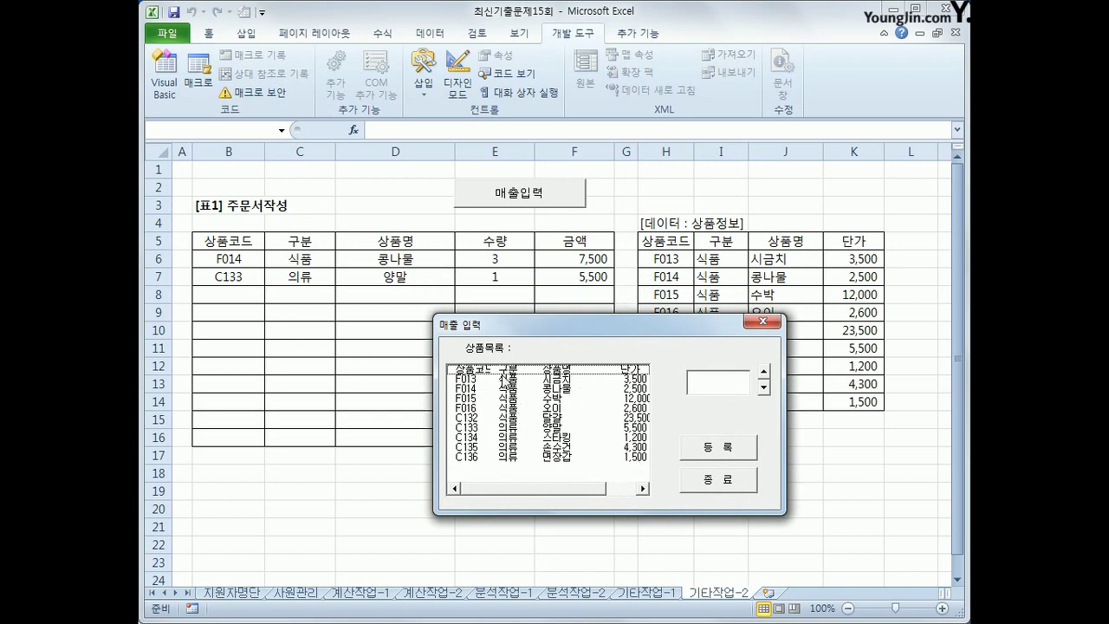
Test the form by selecting product F013 시금치 and stepping the sales quantity up and down to 3
{"action": "left_click", "coordinate": [508, 387]}
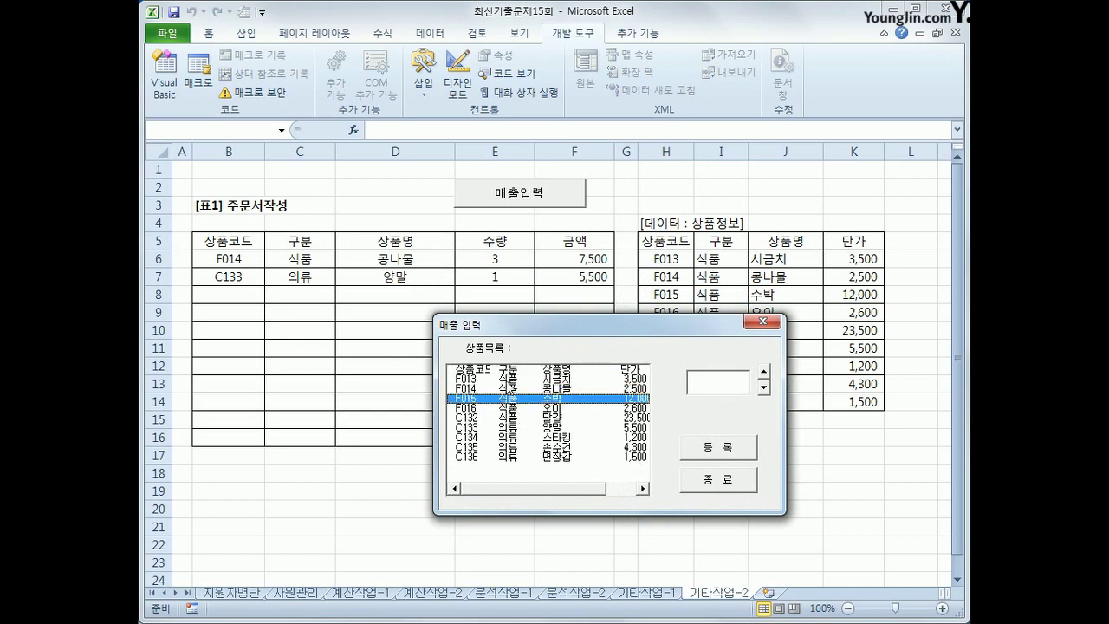
{"action": "left_click", "coordinate": [509, 379]}
{"action": "left_click", "coordinate": [763, 371]}
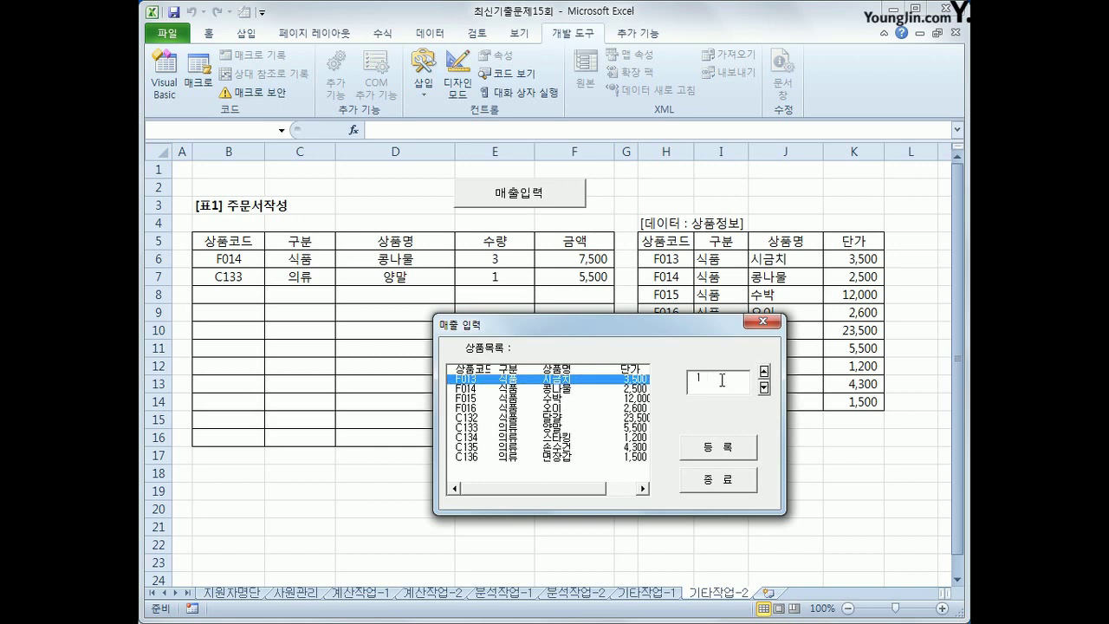
{"action": "left_click", "coordinate": [763, 370]}
{"action": "left_click", "coordinate": [763, 371]}
{"action": "left_click", "coordinate": [763, 370]}
{"action": "left_click", "coordinate": [763, 388]}
{"action": "left_click", "coordinate": [763, 390]}
{"action": "key", "text": "ctrl+2"}
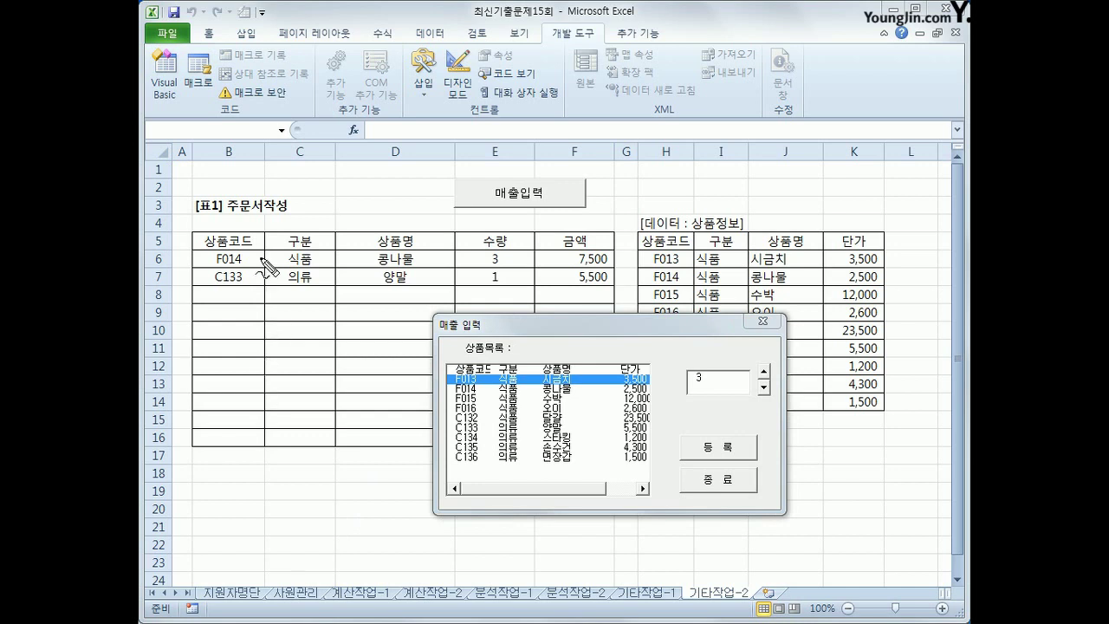
{"action": "mouse_move", "coordinate": [261, 253]}
{"action": "left_mouse_down"}
{"action": "mouse_move", "coordinate": [201, 258]}
{"action": "mouse_move", "coordinate": [258, 248]}
{"action": "mouse_move", "coordinate": [243, 261]}
{"action": "left_mouse_up"}
{"action": "mouse_move", "coordinate": [208, 244]}
{"action": "left_mouse_down"}
{"action": "mouse_move", "coordinate": [227, 286]}
{"action": "mouse_move", "coordinate": [294, 295]}
{"action": "left_mouse_up"}
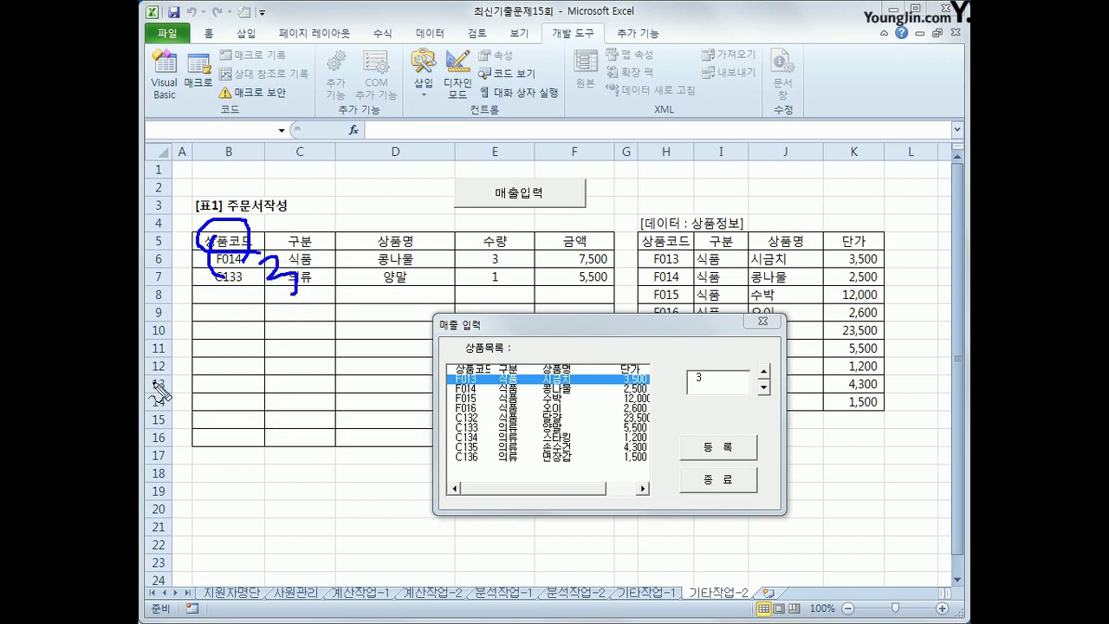
{"action": "mouse_move", "coordinate": [178, 309]}
{"action": "left_mouse_down"}
{"action": "mouse_move", "coordinate": [184, 280]}
{"action": "mouse_move", "coordinate": [177, 312]}
{"action": "left_mouse_up"}
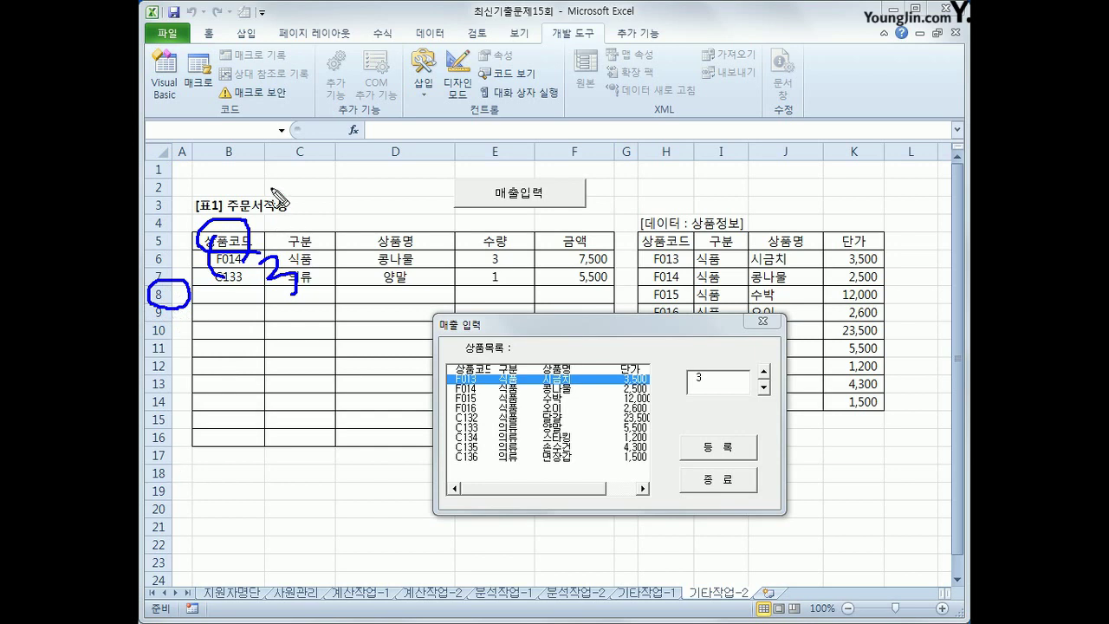
{"action": "mouse_move", "coordinate": [267, 169]}
{"action": "left_mouse_down"}
{"action": "mouse_move", "coordinate": [325, 190]}
{"action": "mouse_move", "coordinate": [323, 227]}
{"action": "mouse_move", "coordinate": [372, 210]}
{"action": "mouse_move", "coordinate": [347, 230]}
{"action": "left_mouse_up"}
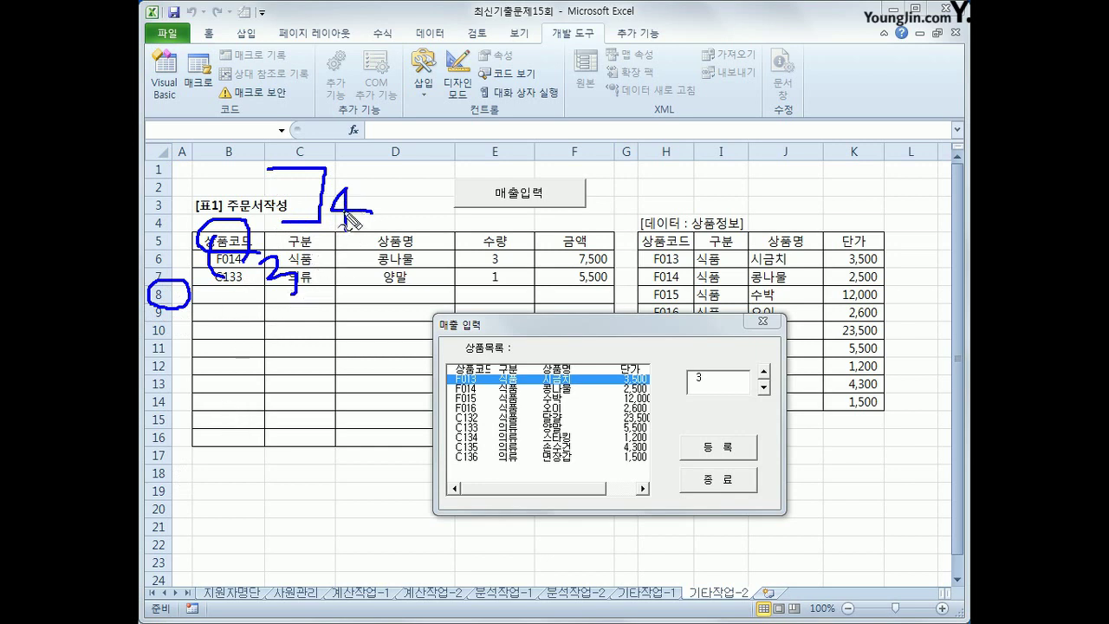
{"action": "mouse_move", "coordinate": [374, 207]}
{"action": "left_mouse_down"}
{"action": "mouse_move", "coordinate": [401, 204]}
{"action": "mouse_move", "coordinate": [394, 245]}
{"action": "left_mouse_up"}
{"action": "mouse_move", "coordinate": [405, 196]}
{"action": "left_mouse_down"}
{"action": "mouse_move", "coordinate": [407, 227]}
{"action": "mouse_move", "coordinate": [307, 193]}
{"action": "mouse_move", "coordinate": [407, 246]}
{"action": "left_mouse_up"}
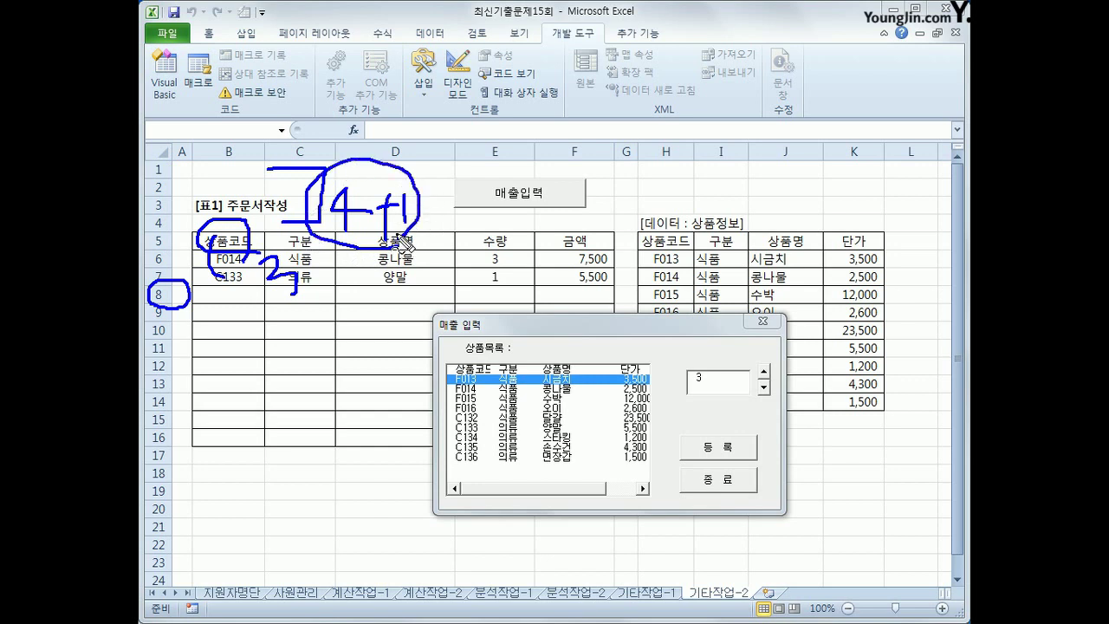
{"action": "left_click_drag", "start_coordinate": [312, 269], "coordinate": [328, 268]}
{"action": "mouse_move", "coordinate": [322, 258]}
{"action": "left_mouse_down"}
{"action": "mouse_move", "coordinate": [322, 295]}
{"action": "mouse_move", "coordinate": [368, 290]}
{"action": "left_mouse_up"}
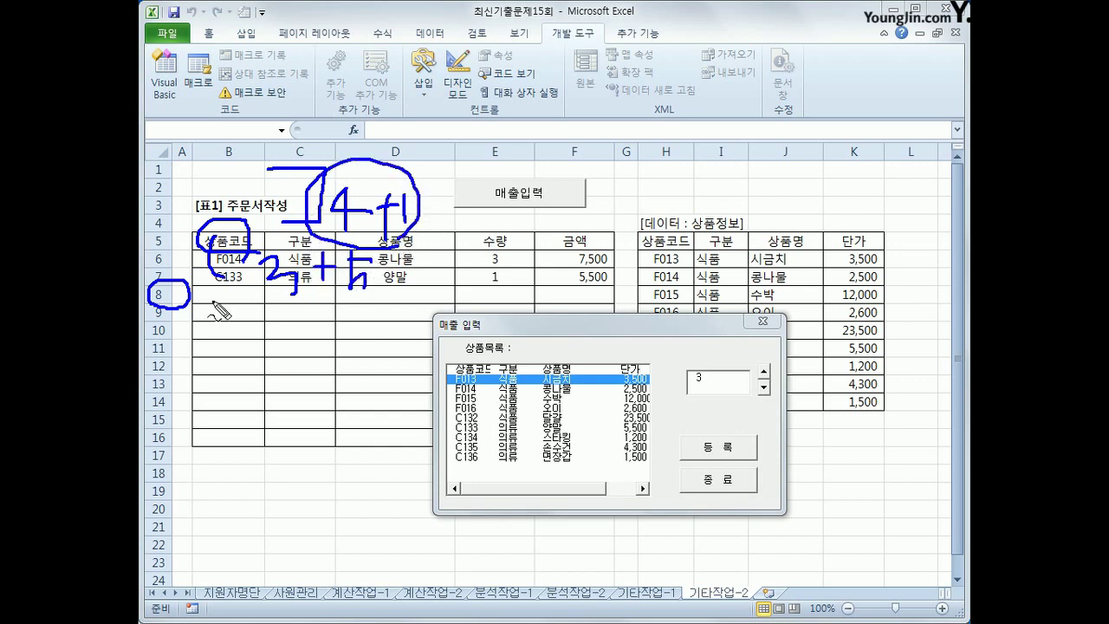
{"action": "left_click_drag", "start_coordinate": [188, 295], "coordinate": [244, 294]}
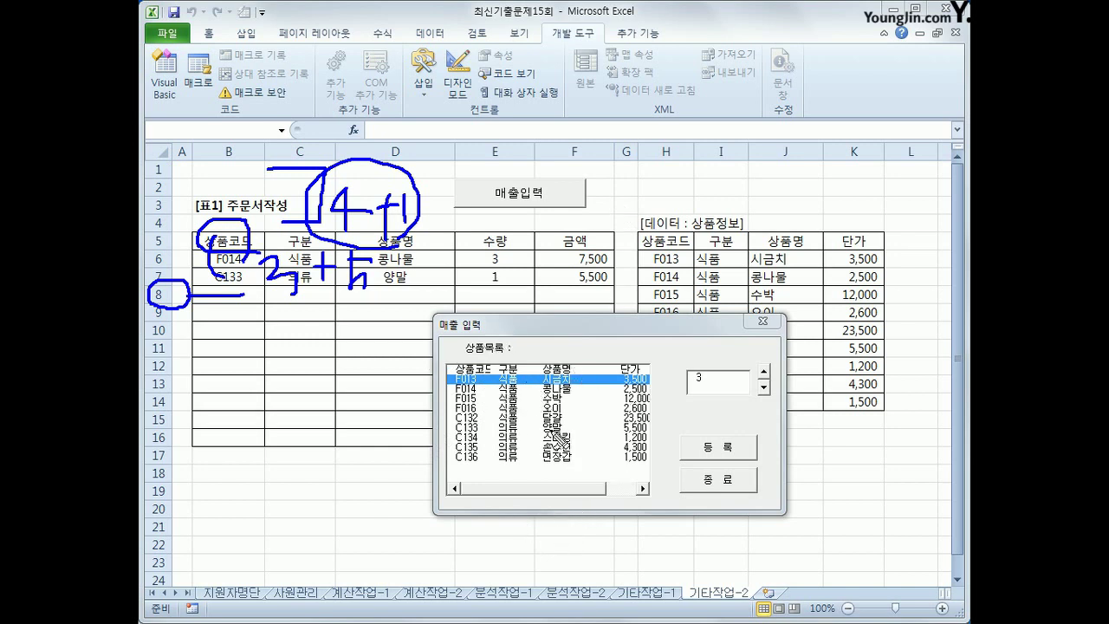
{"action": "mouse_move", "coordinate": [477, 374]}
{"action": "left_mouse_down"}
{"action": "mouse_move", "coordinate": [446, 381]}
{"action": "mouse_move", "coordinate": [478, 387]}
{"action": "left_mouse_up"}
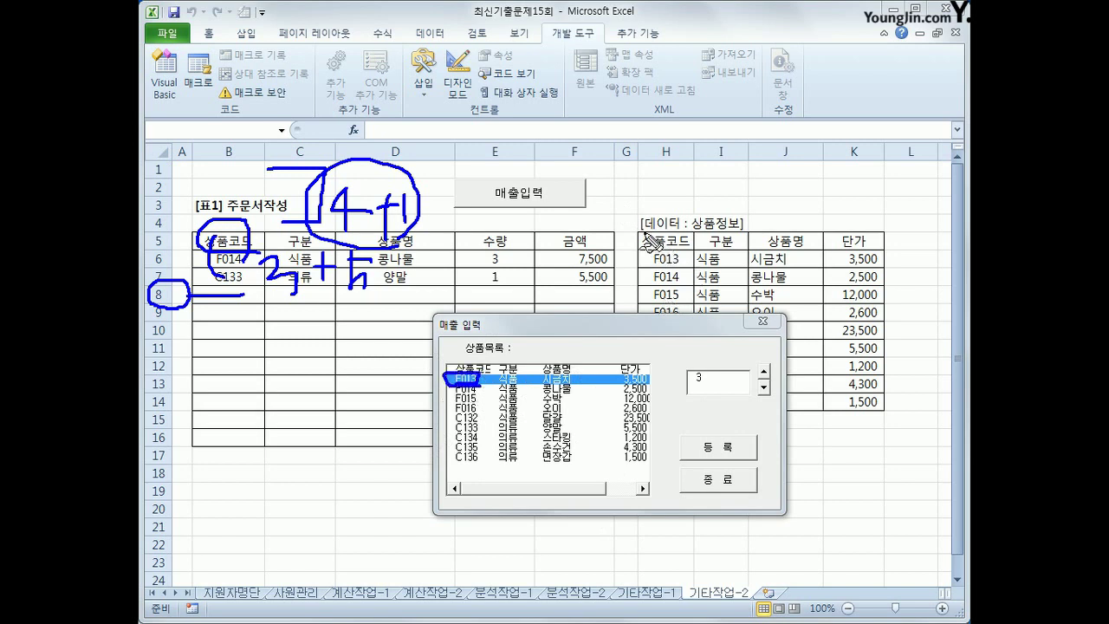
{"action": "mouse_move", "coordinate": [643, 233]}
{"action": "left_mouse_down"}
{"action": "mouse_move", "coordinate": [853, 234]}
{"action": "mouse_move", "coordinate": [879, 290]}
{"action": "mouse_move", "coordinate": [755, 425]}
{"action": "mouse_move", "coordinate": [655, 294]}
{"action": "mouse_move", "coordinate": [663, 251]}
{"action": "mouse_move", "coordinate": [695, 245]}
{"action": "mouse_move", "coordinate": [732, 260]}
{"action": "mouse_move", "coordinate": [743, 247]}
{"action": "mouse_move", "coordinate": [853, 238]}
{"action": "left_mouse_up"}
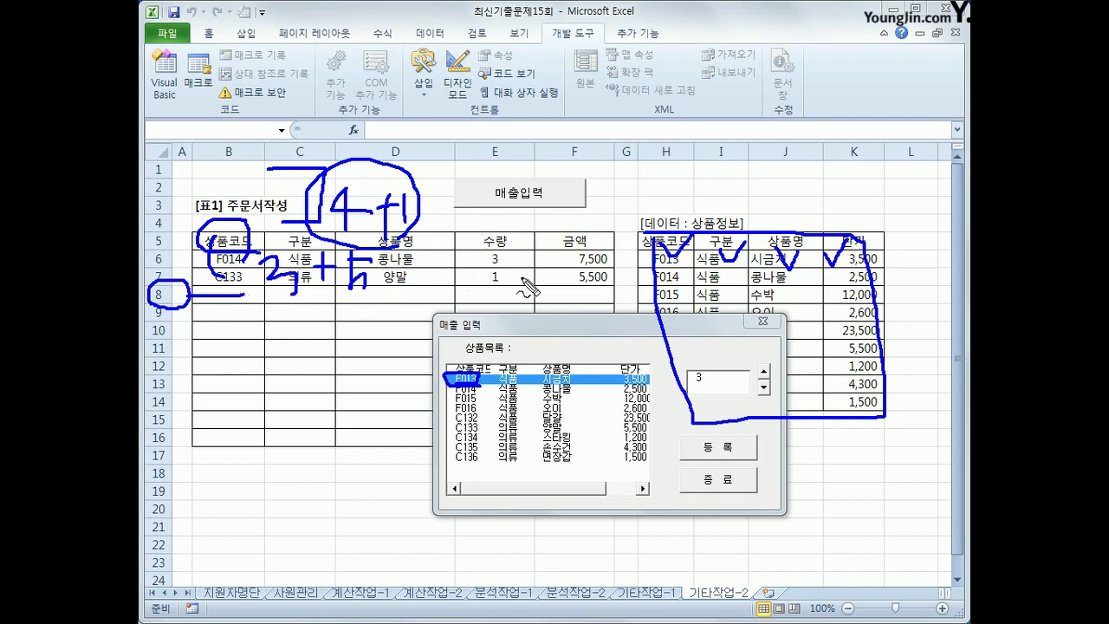
{"action": "mouse_move", "coordinate": [732, 397]}
{"action": "left_mouse_down"}
{"action": "mouse_move", "coordinate": [741, 363]}
{"action": "mouse_move", "coordinate": [495, 279]}
{"action": "left_mouse_up"}
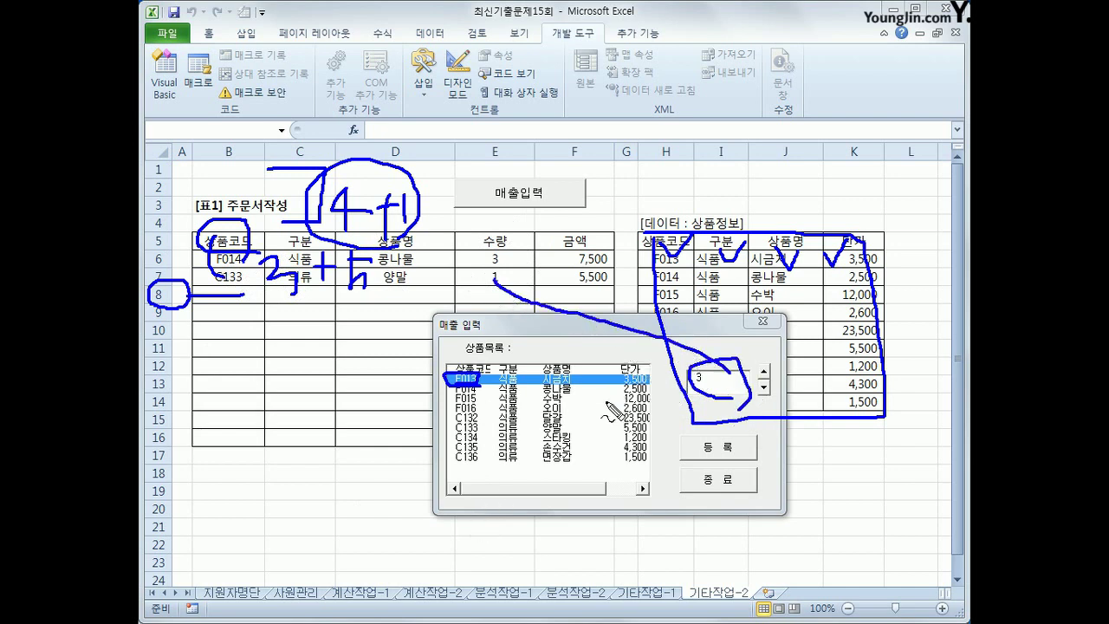
{"action": "key", "text": "Escape"}
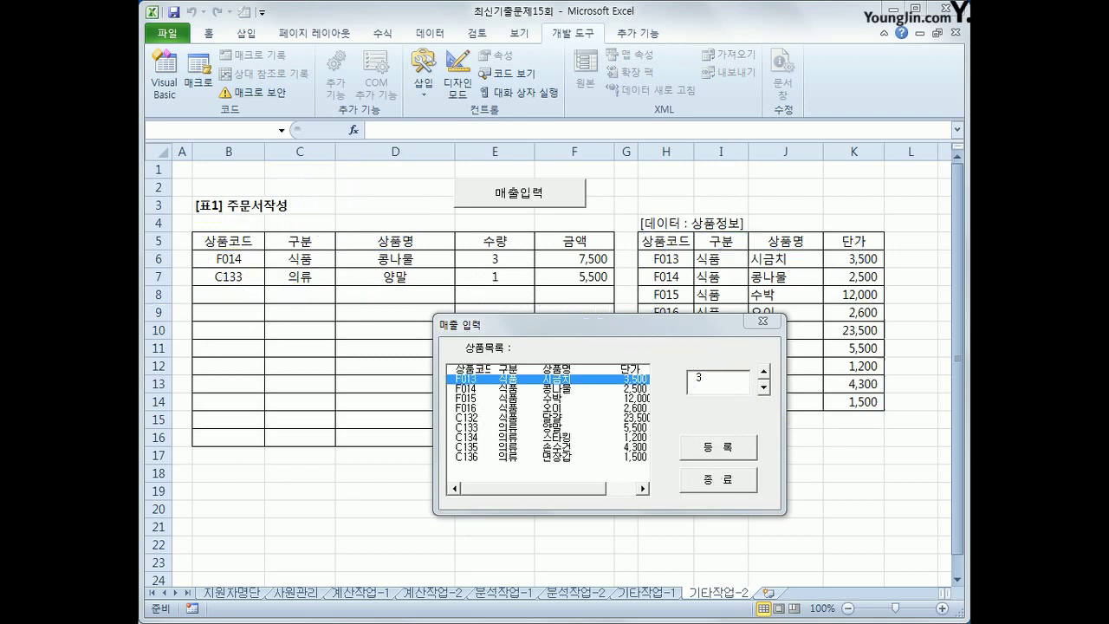
{"action": "left_click", "coordinate": [462, 371]}
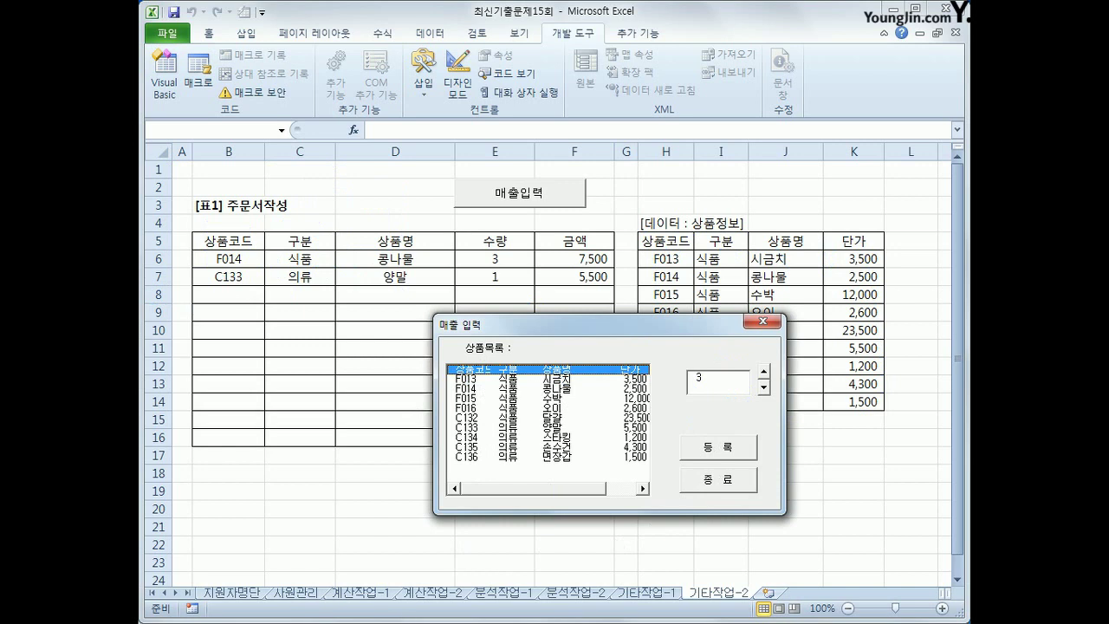
{"action": "key", "text": "ctrl+2"}
{"action": "mouse_move", "coordinate": [447, 364]}
{"action": "left_mouse_down"}
{"action": "mouse_move", "coordinate": [502, 372]}
{"action": "mouse_move", "coordinate": [452, 357]}
{"action": "mouse_move", "coordinate": [445, 367]}
{"action": "mouse_move", "coordinate": [560, 357]}
{"action": "mouse_move", "coordinate": [567, 342]}
{"action": "left_mouse_up"}
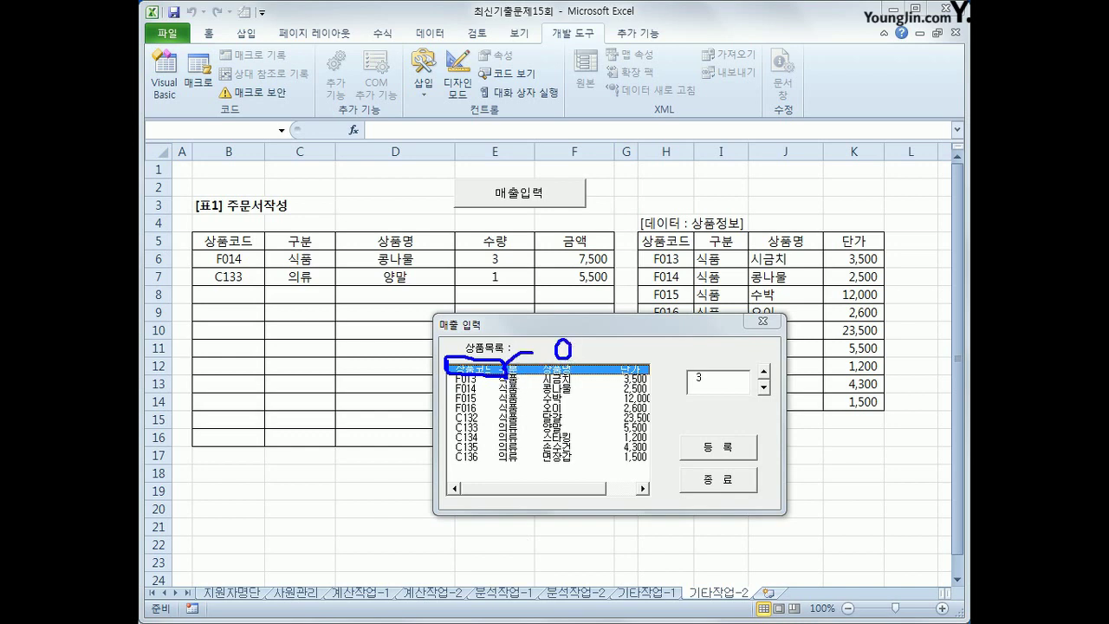
{"action": "mouse_move", "coordinate": [641, 230]}
{"action": "left_mouse_down"}
{"action": "mouse_move", "coordinate": [638, 247]}
{"action": "mouse_move", "coordinate": [710, 255]}
{"action": "mouse_move", "coordinate": [857, 253]}
{"action": "mouse_move", "coordinate": [873, 236]}
{"action": "mouse_move", "coordinate": [638, 235]}
{"action": "mouse_move", "coordinate": [641, 253]}
{"action": "left_mouse_up"}
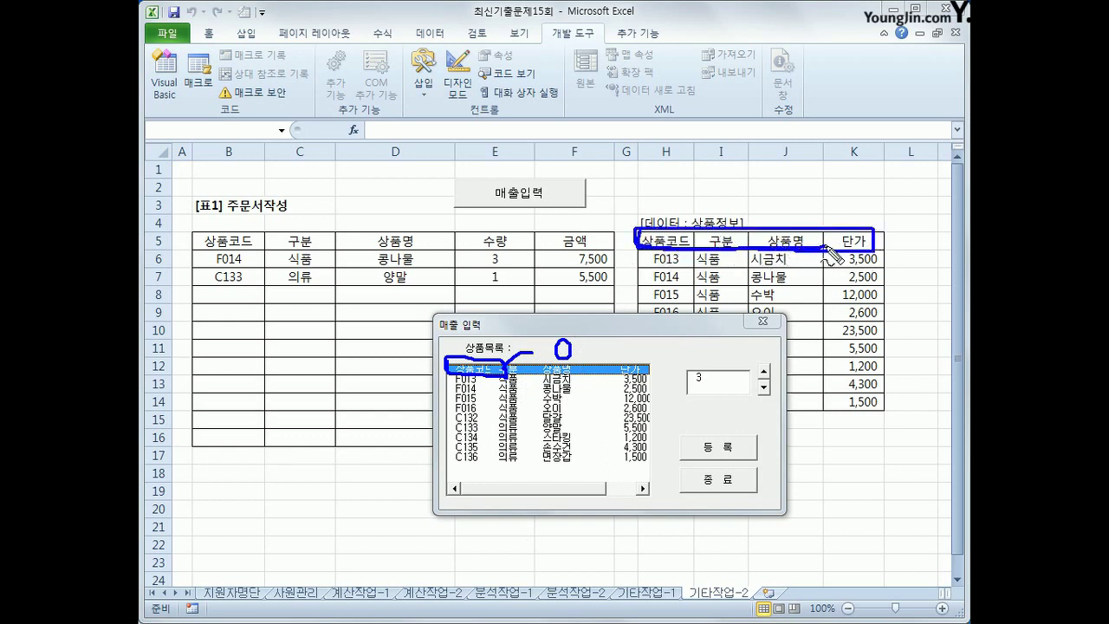
{"action": "left_click_drag", "start_coordinate": [827, 248], "coordinate": [167, 243]}
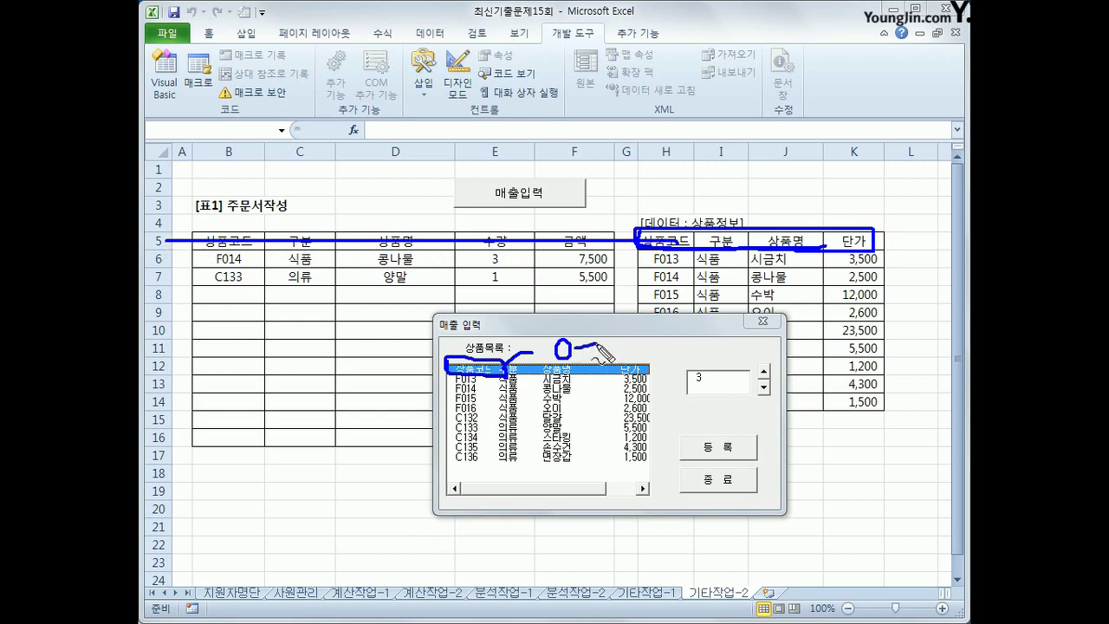
{"action": "left_click_drag", "start_coordinate": [578, 349], "coordinate": [598, 348]}
{"action": "left_click_drag", "start_coordinate": [589, 334], "coordinate": [590, 360]}
{"action": "mouse_move", "coordinate": [607, 322]}
{"action": "left_mouse_down"}
{"action": "mouse_move", "coordinate": [608, 353]}
{"action": "mouse_move", "coordinate": [619, 350]}
{"action": "left_mouse_up"}
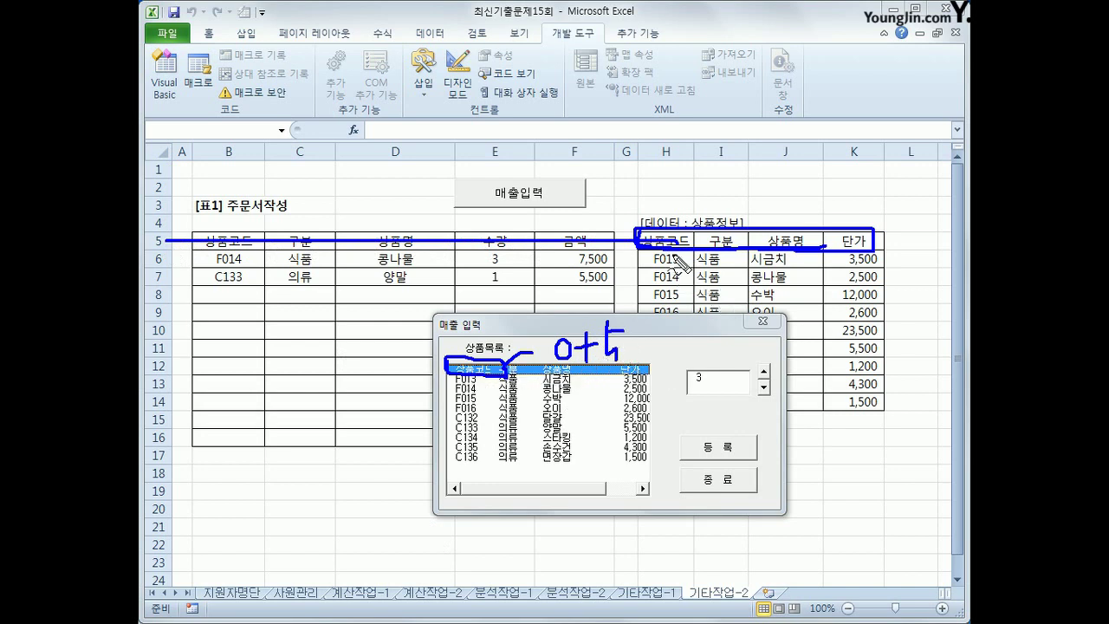
{"action": "left_click_drag", "start_coordinate": [673, 246], "coordinate": [867, 252]}
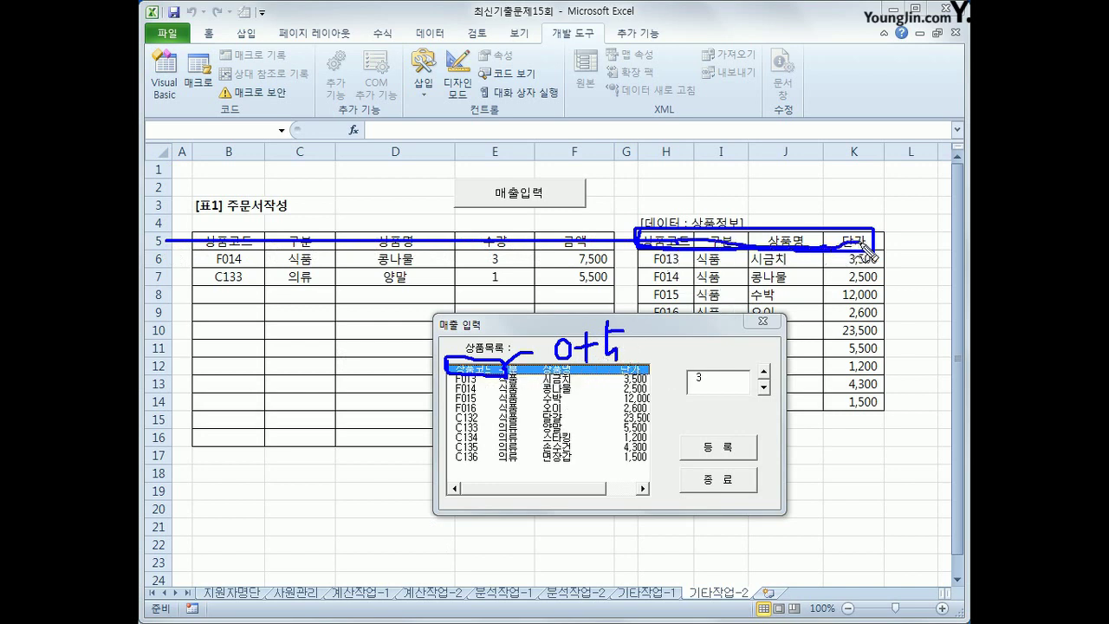
{"action": "left_click_drag", "start_coordinate": [446, 379], "coordinate": [475, 378]}
{"action": "mouse_move", "coordinate": [474, 379]}
{"action": "left_mouse_down"}
{"action": "mouse_move", "coordinate": [517, 452]}
{"action": "mouse_move", "coordinate": [513, 472]}
{"action": "mouse_move", "coordinate": [517, 459]}
{"action": "left_mouse_up"}
{"action": "mouse_move", "coordinate": [563, 426]}
{"action": "left_mouse_down"}
{"action": "mouse_move", "coordinate": [563, 483]}
{"action": "mouse_move", "coordinate": [613, 455]}
{"action": "mouse_move", "coordinate": [596, 482]}
{"action": "left_mouse_up"}
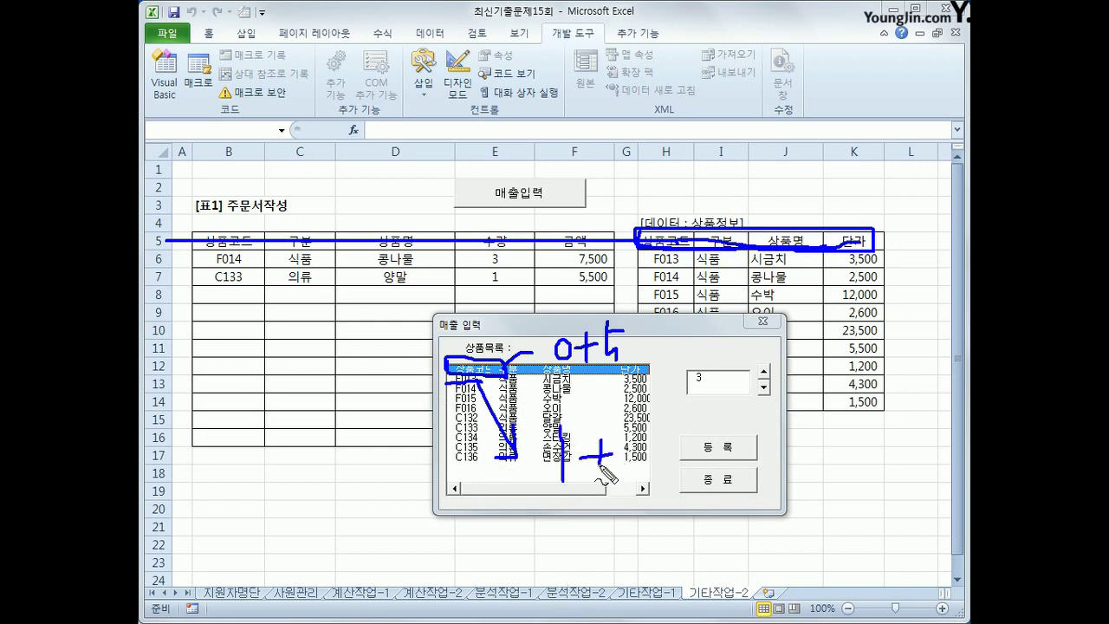
{"action": "mouse_move", "coordinate": [638, 431]}
{"action": "left_mouse_down"}
{"action": "mouse_move", "coordinate": [632, 470]}
{"action": "mouse_move", "coordinate": [658, 451]}
{"action": "mouse_move", "coordinate": [662, 422]}
{"action": "left_mouse_up"}
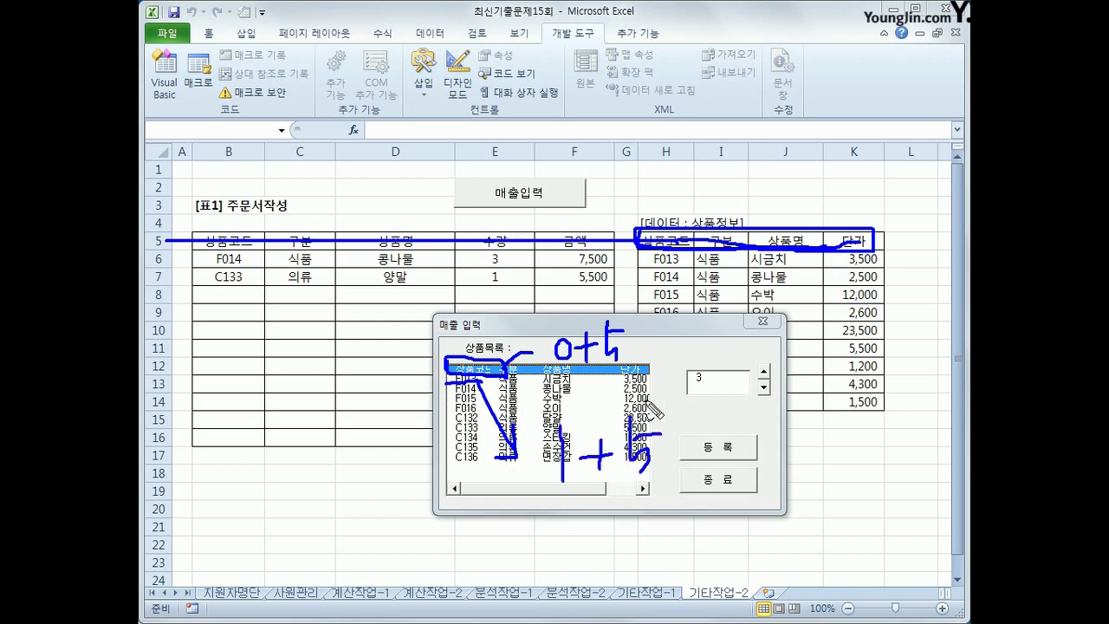
{"action": "mouse_move", "coordinate": [674, 275]}
{"action": "left_mouse_down"}
{"action": "mouse_move", "coordinate": [661, 293]}
{"action": "mouse_move", "coordinate": [636, 260]}
{"action": "mouse_move", "coordinate": [684, 253]}
{"action": "mouse_move", "coordinate": [689, 287]}
{"action": "left_mouse_up"}
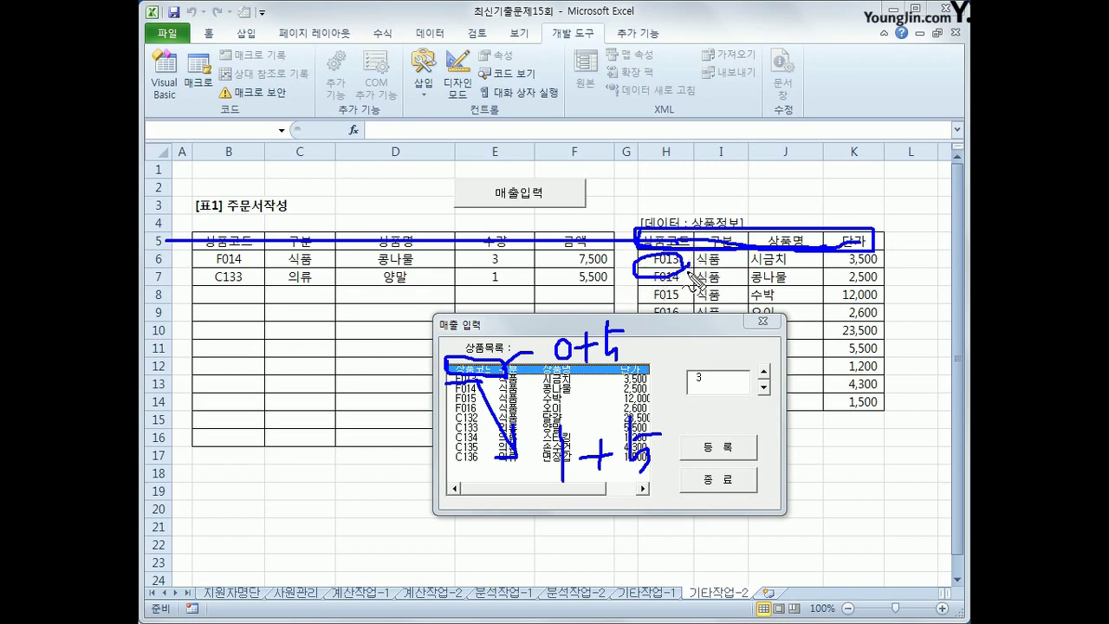
{"action": "mouse_move", "coordinate": [669, 477]}
{"action": "left_mouse_down"}
{"action": "mouse_move", "coordinate": [597, 494]}
{"action": "mouse_move", "coordinate": [575, 335]}
{"action": "mouse_move", "coordinate": [667, 321]}
{"action": "mouse_move", "coordinate": [684, 475]}
{"action": "mouse_move", "coordinate": [645, 486]}
{"action": "left_mouse_up"}
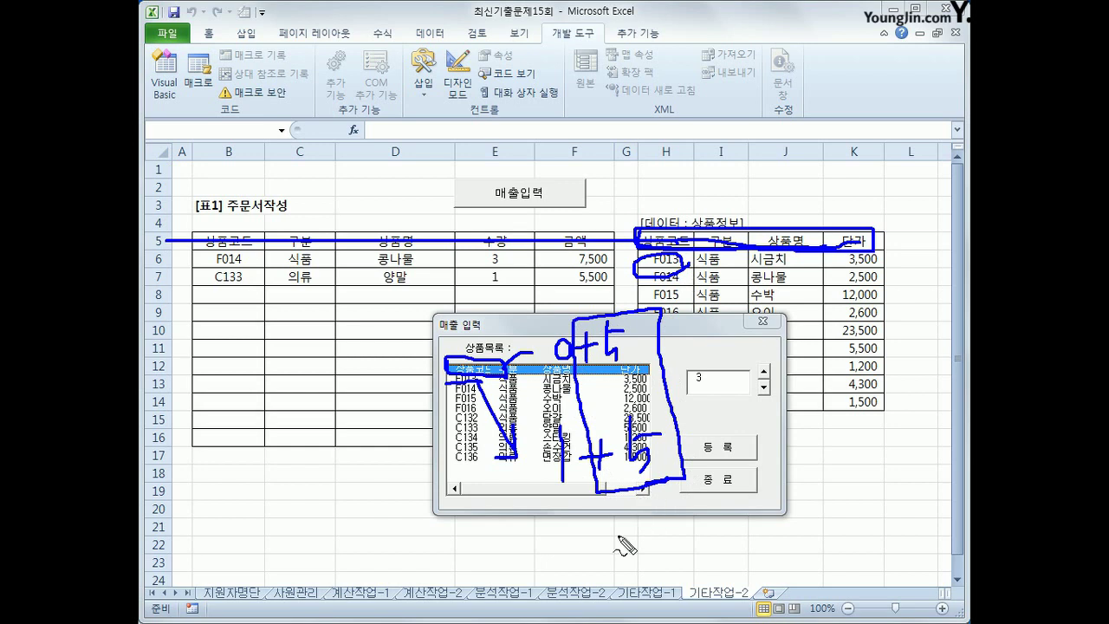
{"action": "left_click_drag", "start_coordinate": [667, 144], "coordinate": [673, 184]}
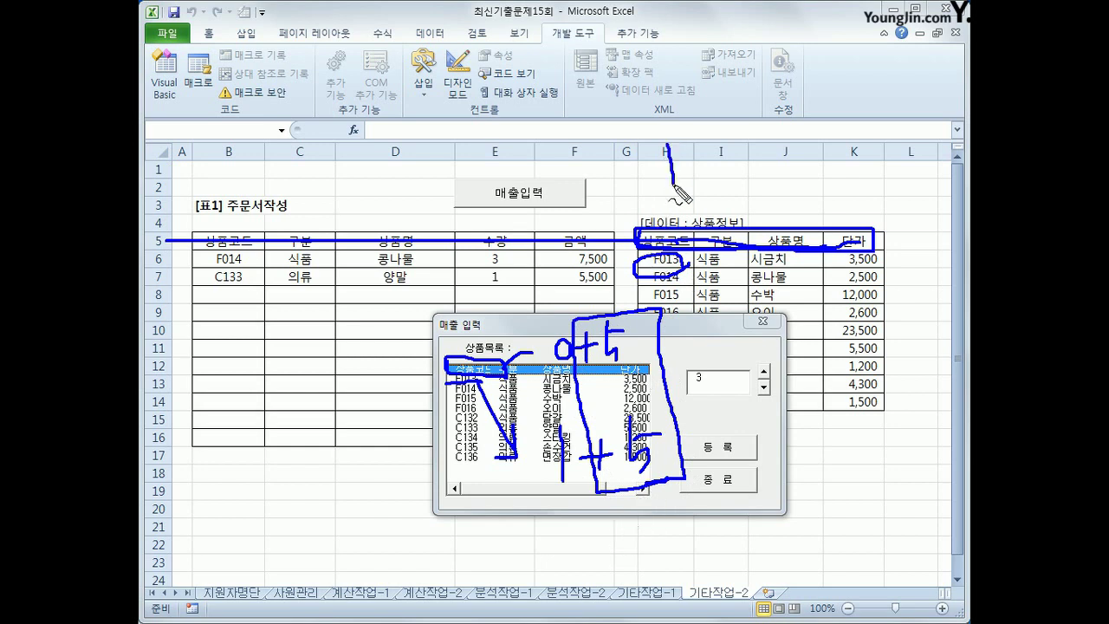
{"action": "mouse_move", "coordinate": [176, 156]}
{"action": "left_mouse_down"}
{"action": "mouse_move", "coordinate": [177, 182]}
{"action": "mouse_move", "coordinate": [303, 177]}
{"action": "mouse_move", "coordinate": [320, 187]}
{"action": "left_mouse_up"}
{"action": "mouse_move", "coordinate": [375, 160]}
{"action": "left_mouse_down"}
{"action": "mouse_move", "coordinate": [406, 188]}
{"action": "mouse_move", "coordinate": [397, 203]}
{"action": "left_mouse_up"}
{"action": "mouse_move", "coordinate": [498, 154]}
{"action": "left_mouse_down"}
{"action": "mouse_move", "coordinate": [492, 173]}
{"action": "mouse_move", "coordinate": [520, 183]}
{"action": "mouse_move", "coordinate": [509, 208]}
{"action": "mouse_move", "coordinate": [530, 161]}
{"action": "mouse_move", "coordinate": [575, 190]}
{"action": "mouse_move", "coordinate": [627, 170]}
{"action": "mouse_move", "coordinate": [617, 197]}
{"action": "left_mouse_up"}
{"action": "mouse_move", "coordinate": [680, 158]}
{"action": "left_mouse_down"}
{"action": "mouse_move", "coordinate": [655, 163]}
{"action": "mouse_move", "coordinate": [689, 179]}
{"action": "mouse_move", "coordinate": [674, 187]}
{"action": "left_mouse_up"}
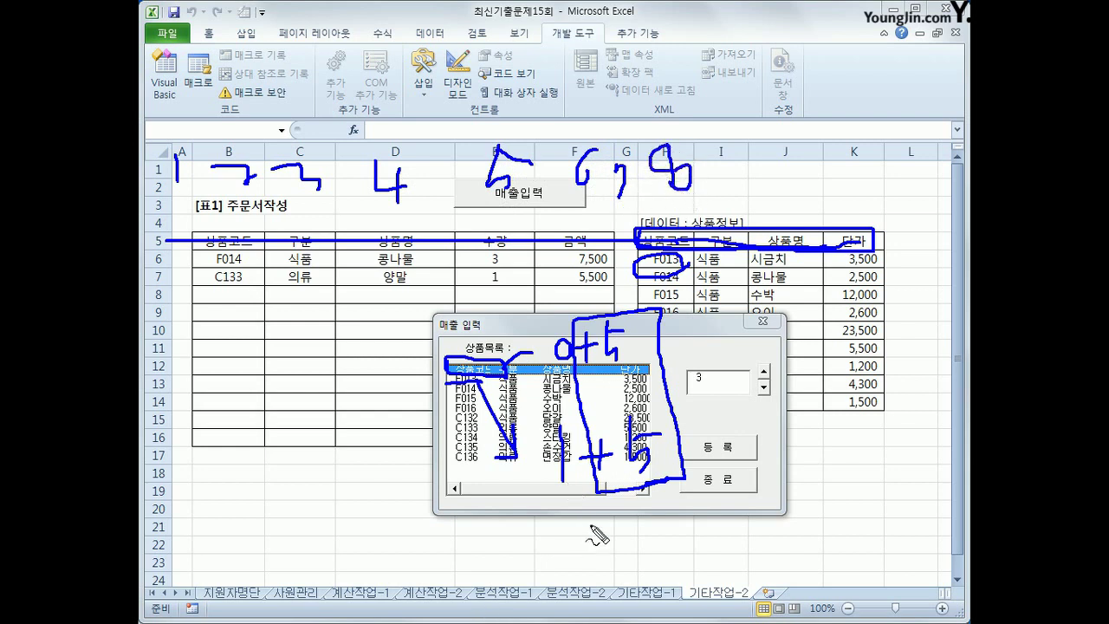
{"action": "mouse_move", "coordinate": [710, 193]}
{"action": "left_mouse_down"}
{"action": "mouse_move", "coordinate": [736, 185]}
{"action": "mouse_move", "coordinate": [738, 210]}
{"action": "mouse_move", "coordinate": [804, 207]}
{"action": "mouse_move", "coordinate": [792, 214]}
{"action": "left_mouse_up"}
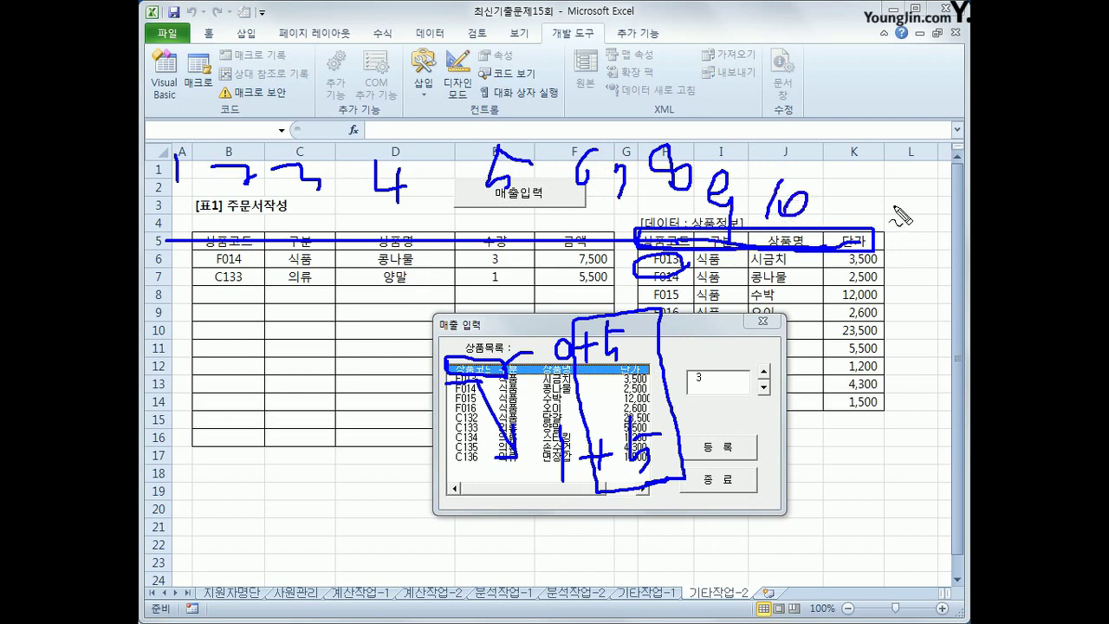
{"action": "mouse_move", "coordinate": [859, 196]}
{"action": "left_mouse_down"}
{"action": "mouse_move", "coordinate": [854, 223]}
{"action": "mouse_move", "coordinate": [873, 228]}
{"action": "left_mouse_up"}
{"action": "key", "text": "Escape"}
Close the 매출 입력 form and, in the Visual Basic editor, add a Click event procedure for cmd등록
{"action": "left_click", "coordinate": [762, 321]}
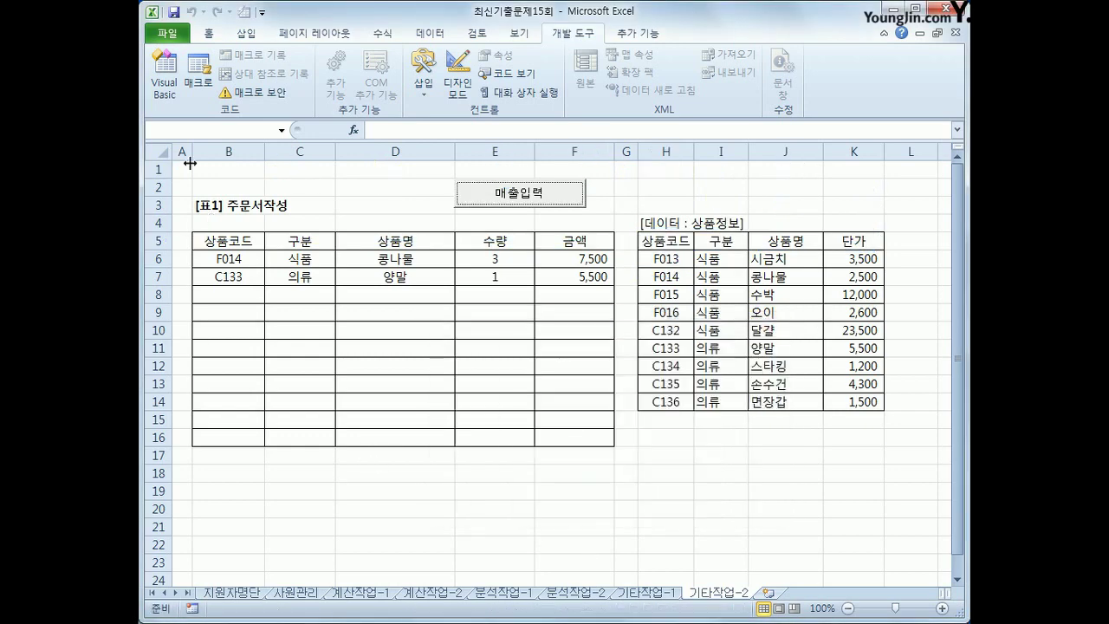
{"action": "left_click", "coordinate": [164, 78]}
{"action": "left_click", "coordinate": [499, 163]}
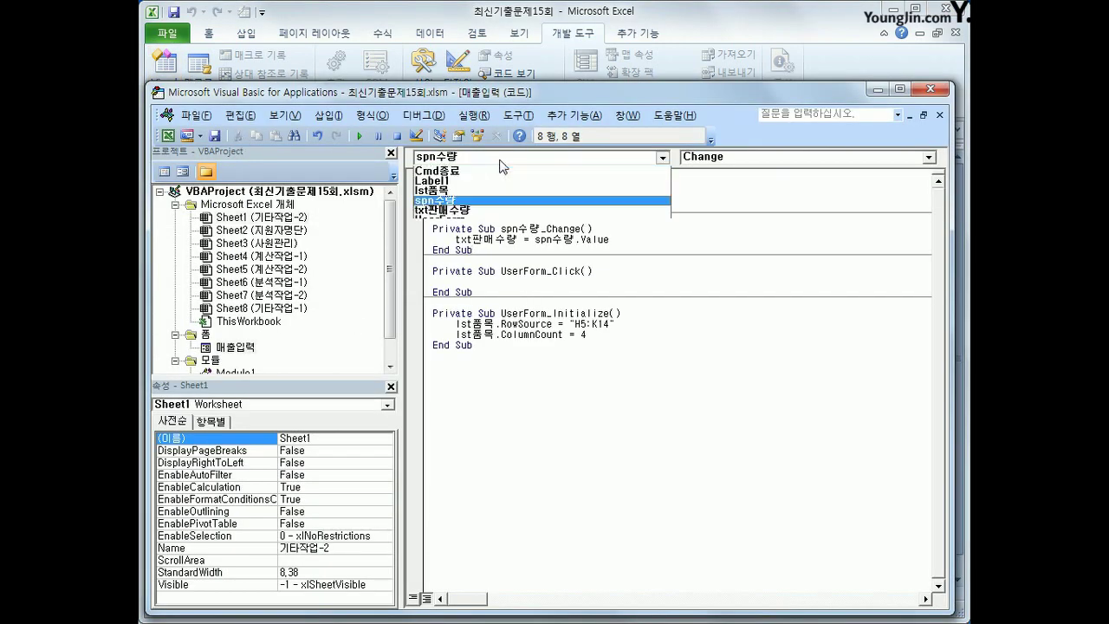
{"action": "left_click", "coordinate": [505, 182]}
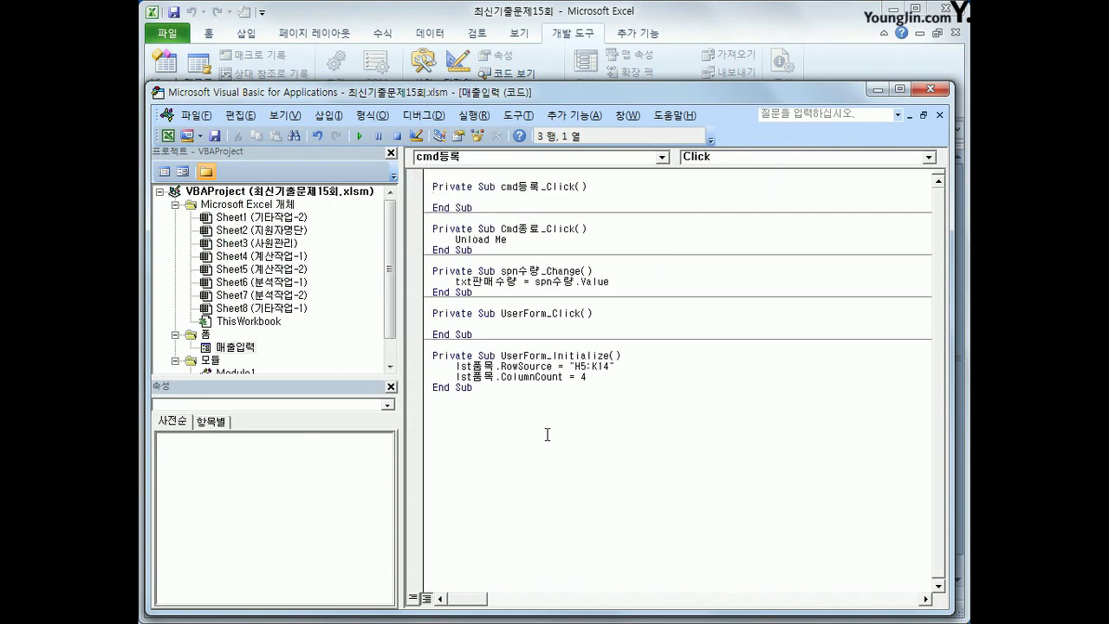
In cmd등록_Click, add the statement i = Range("B5").CurrentRegion.Rows.Count + 5
{"action": "key", "text": "Return"}
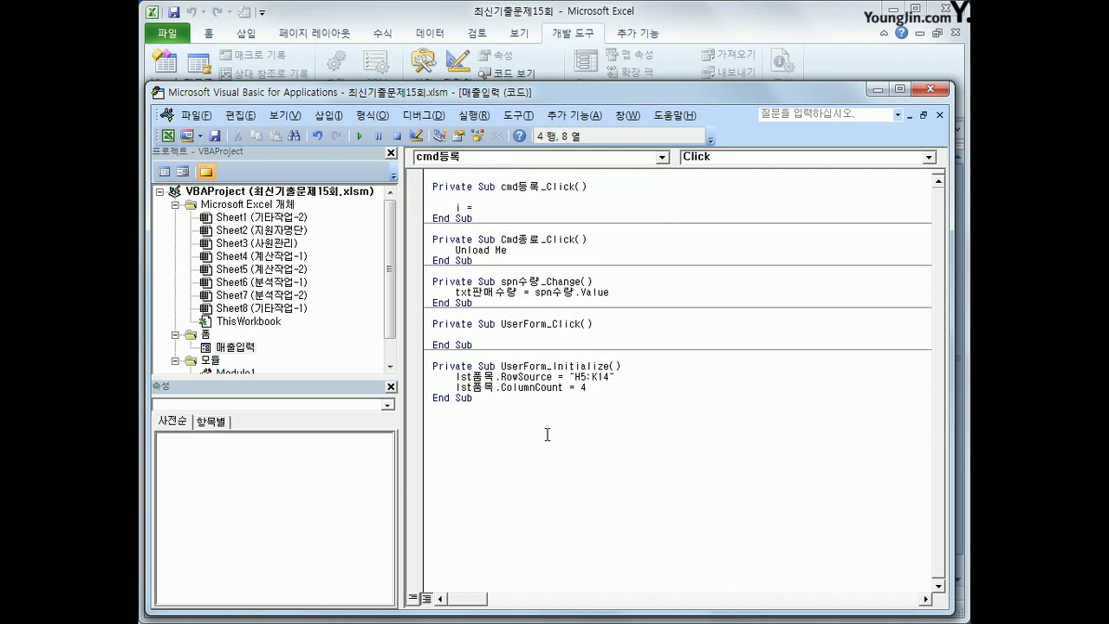
{"action": "type", "text": "i =range(\""}
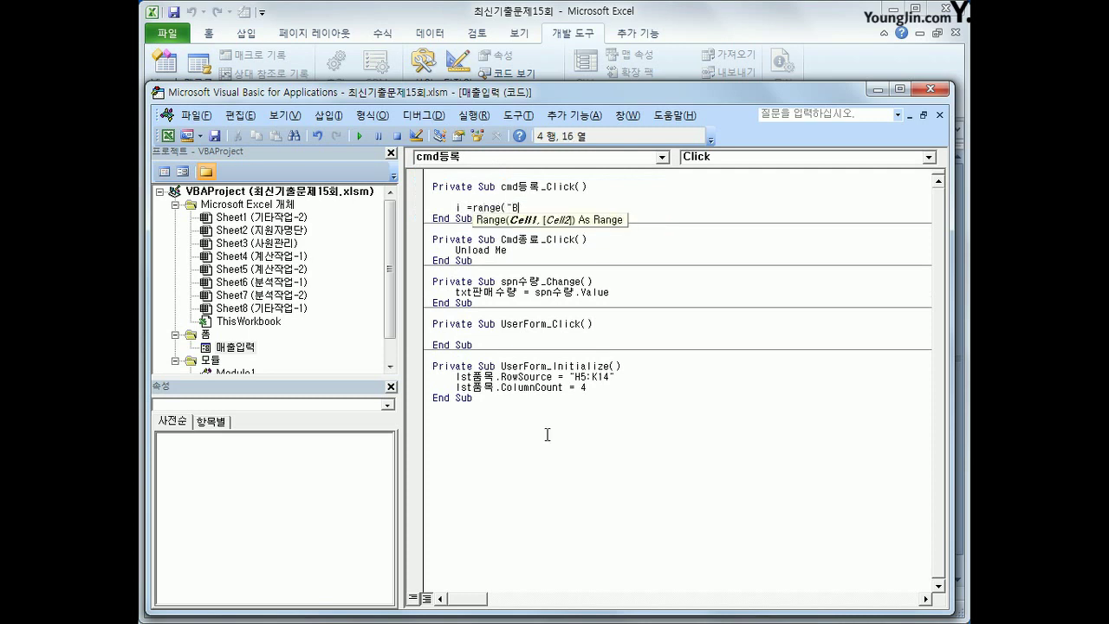
{"action": "type", "text": "B5\").cu"}
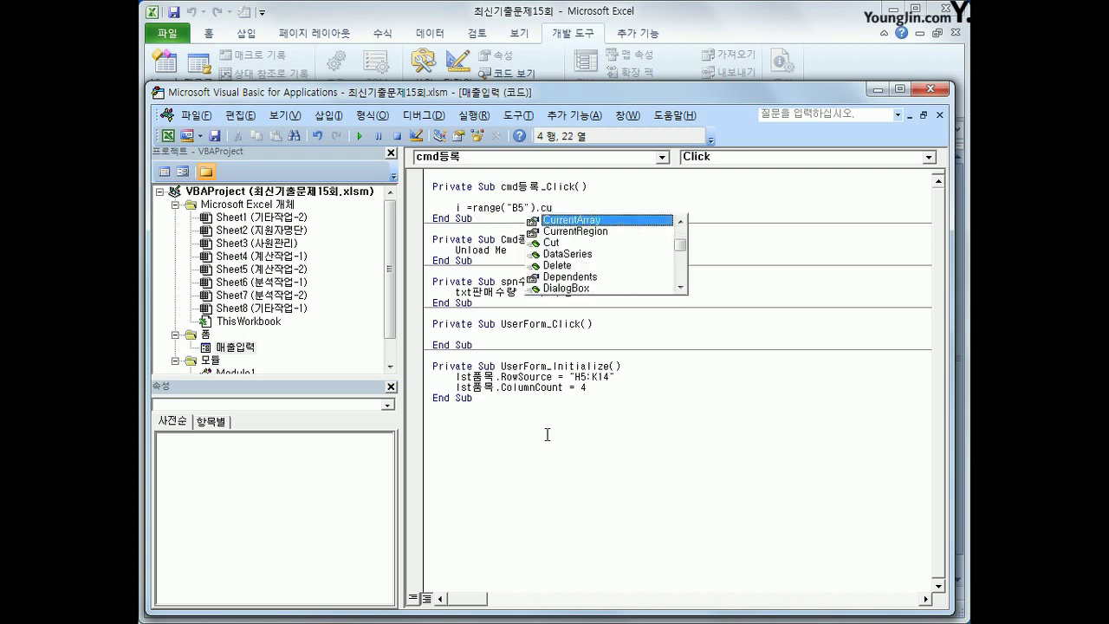
{"action": "key", "text": "Down"}
{"action": "key", "text": "Tab"}
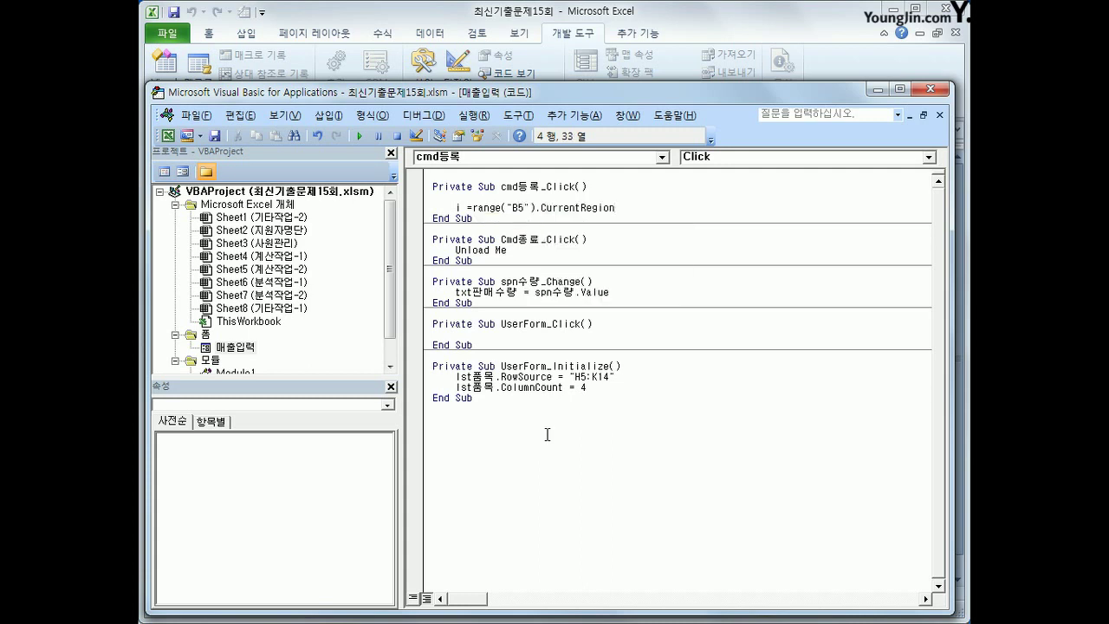
{"action": "type", "text": ".ro"}
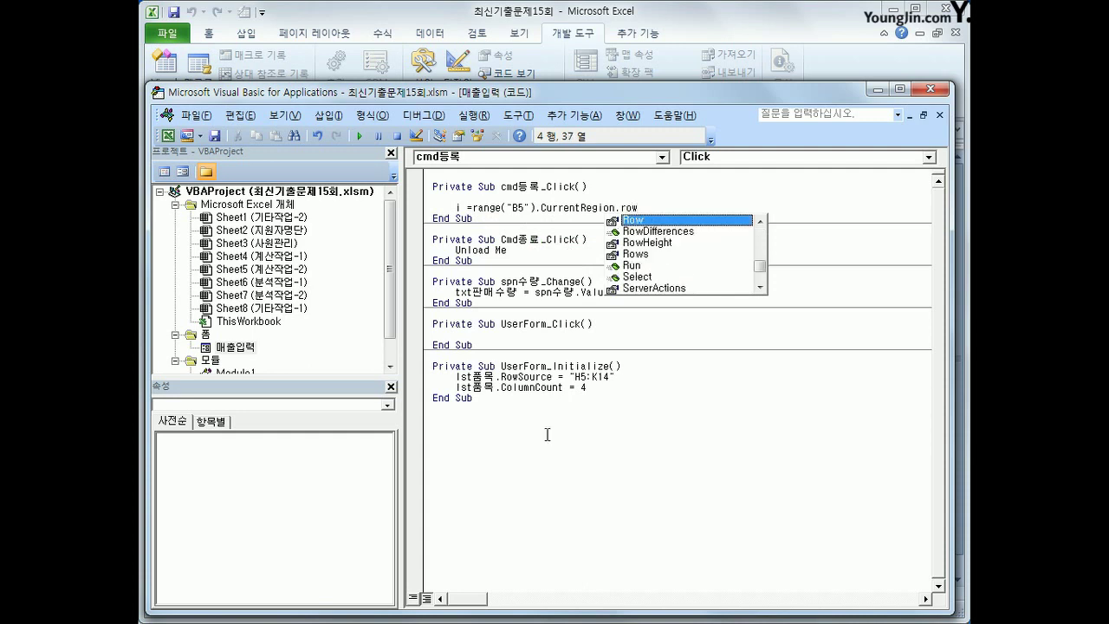
{"action": "type", "text": "w"}
{"action": "key", "text": "Down"}
{"action": "key", "text": "Down"}
{"action": "key", "text": "Down"}
{"action": "key", "text": "Tab"}
{"action": "type", "text": ".cou"}
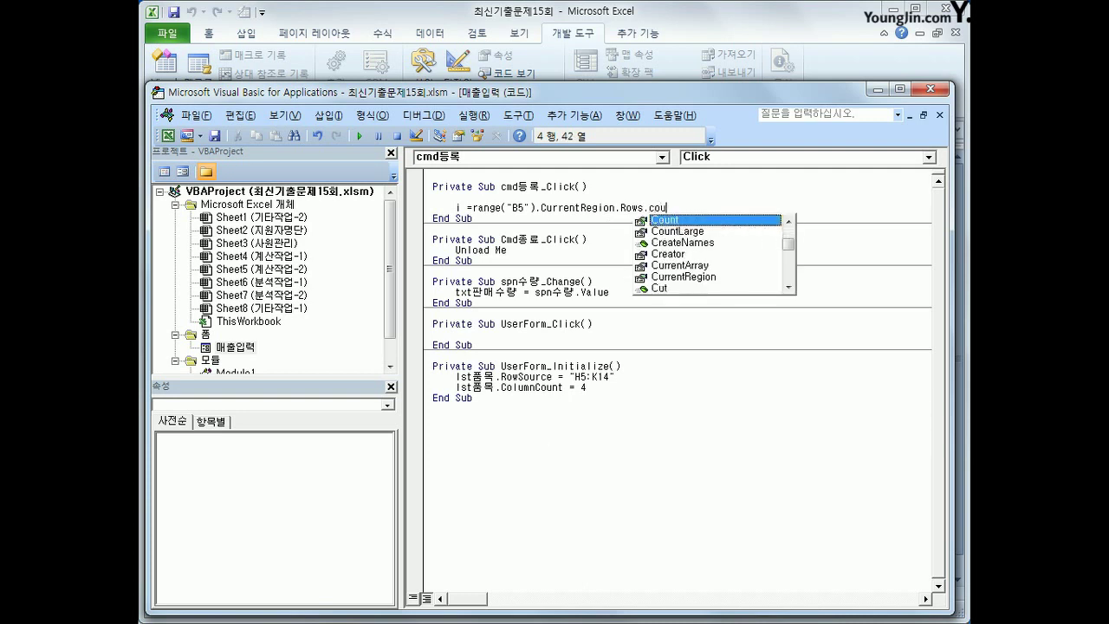
{"action": "type", "text": "nt"}
{"action": "key", "text": "Tab"}
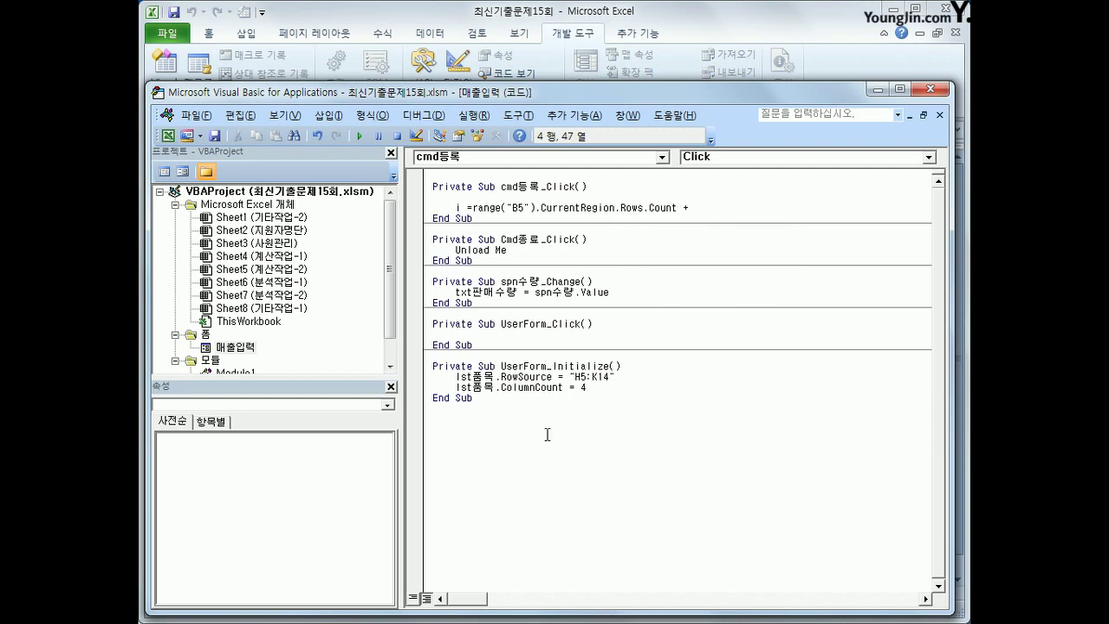
{"action": "type", "text": "+ 5"}
{"action": "key", "text": "Return"}
{"action": "key", "text": "Return"}
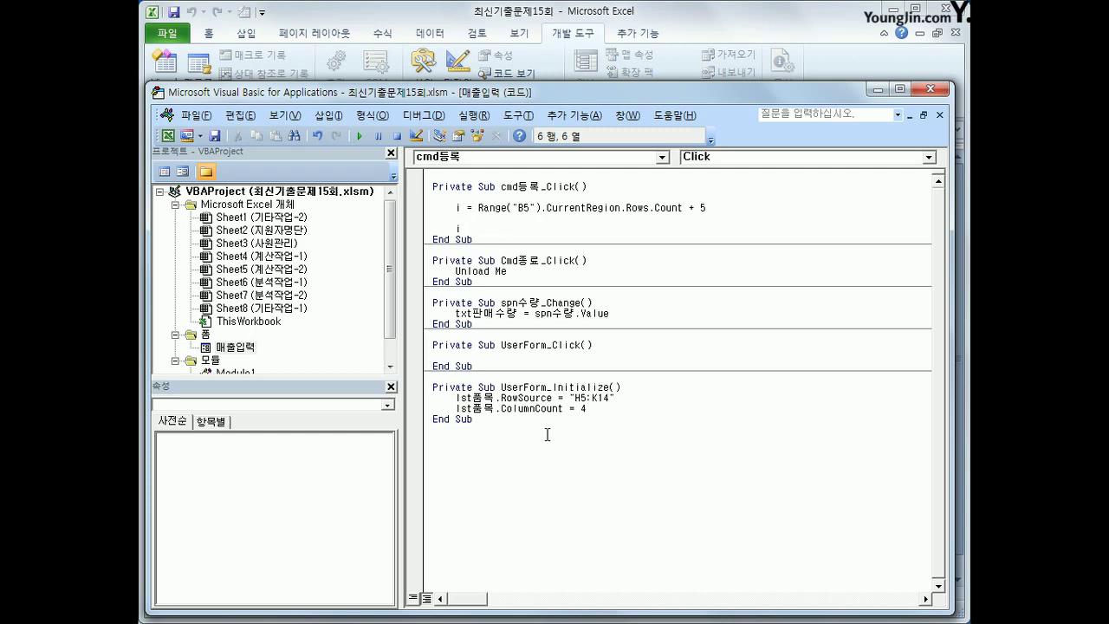
Below the i assignment in cmd등록_Click, add the statement iRow = lst품목.ListIndex + 5
{"action": "type", "text": "iRow "}
{"action": "type", "text": "= lst품모"}
{"action": "type", "text": ".l"}
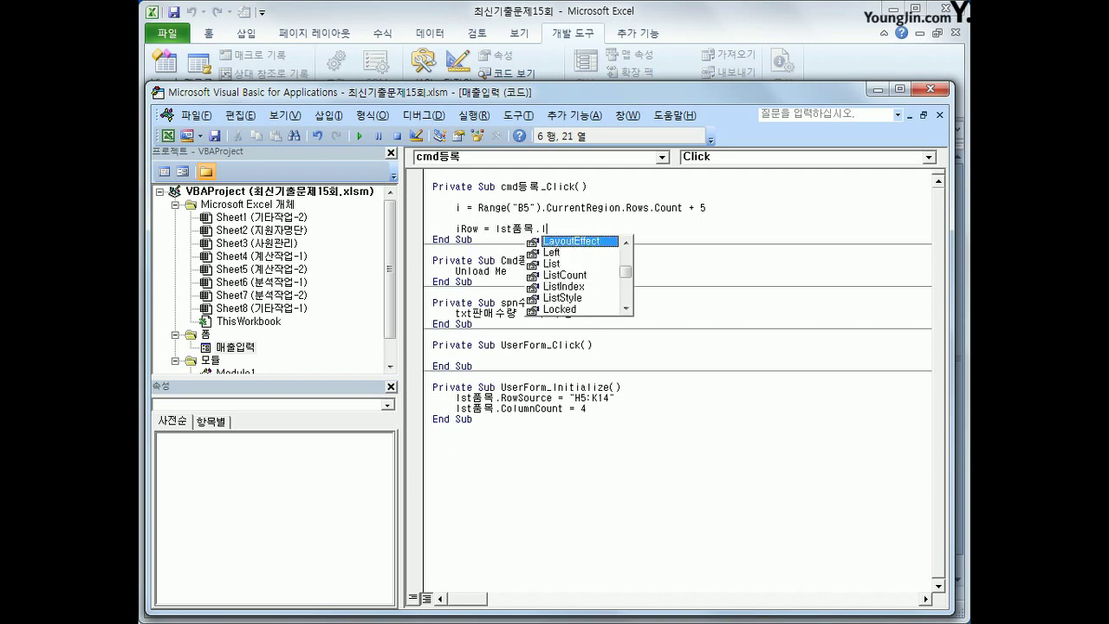
{"action": "type", "text": "sist"}
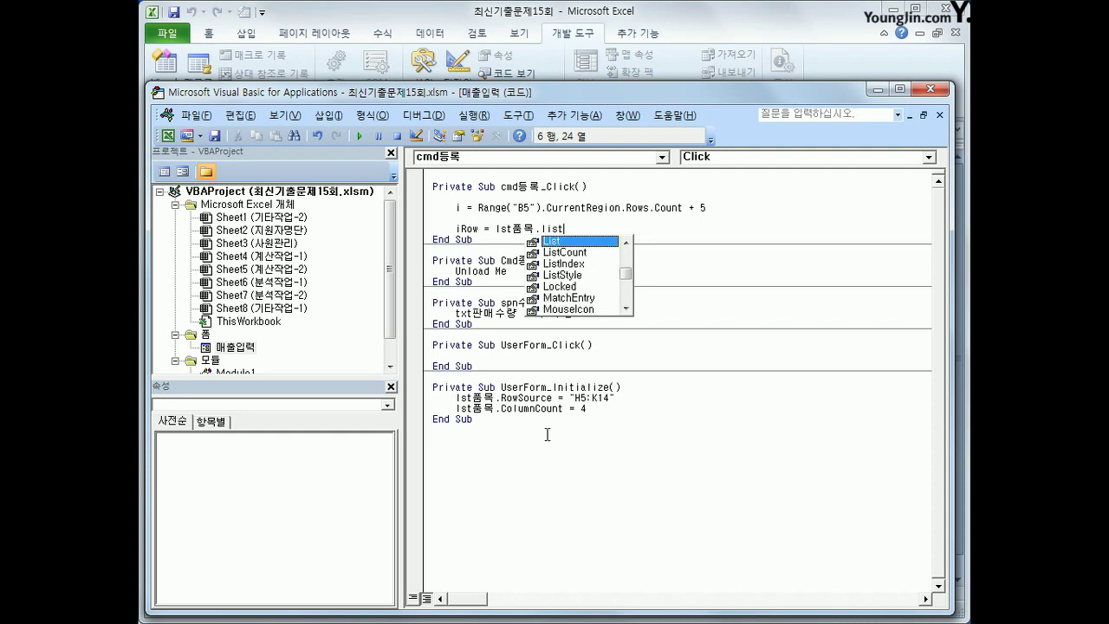
{"action": "type", "text": "in"}
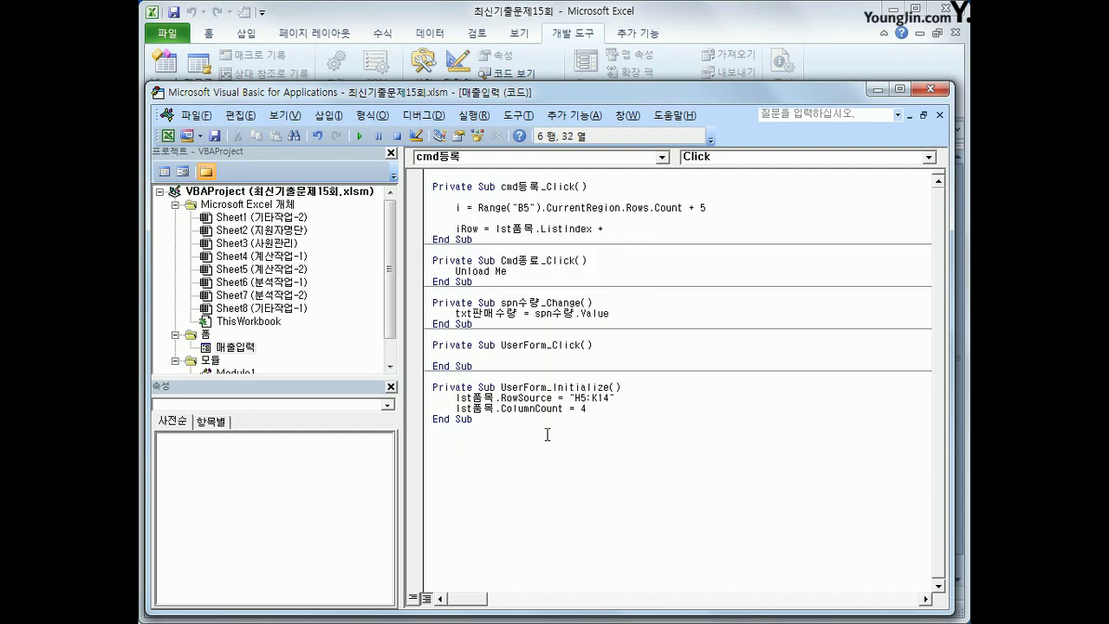
{"action": "type", "text": " + 5"}
{"action": "key", "text": "Return"}
{"action": "key", "text": "Return"}
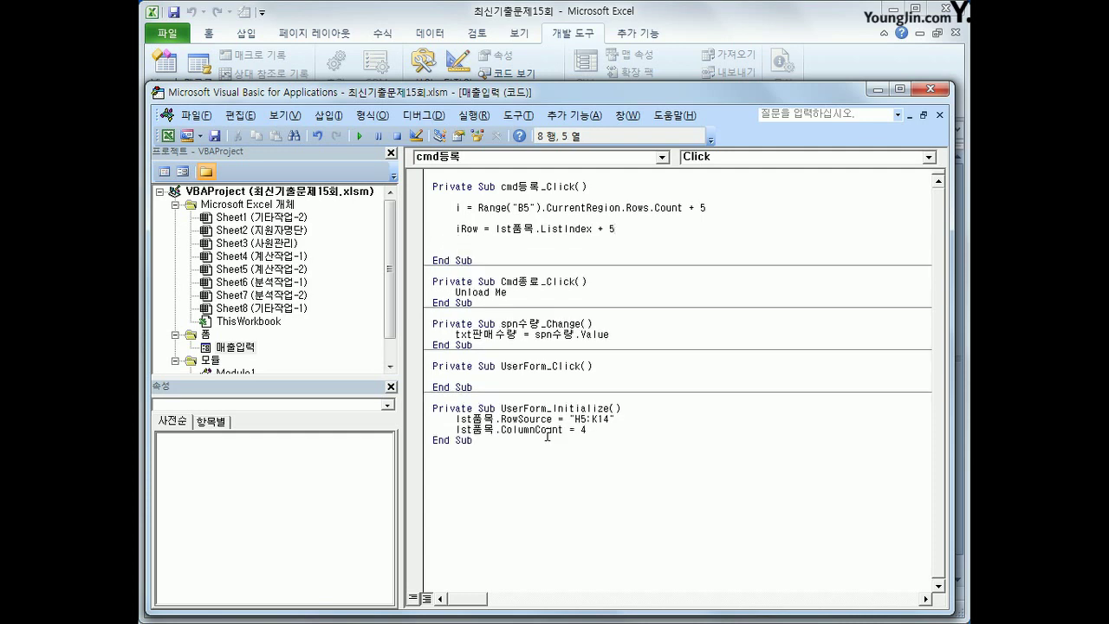
Below the iRow line, add the product code statement Cells(i, 2) = Cells(iRow, 8)
{"action": "type", "text": "c"}
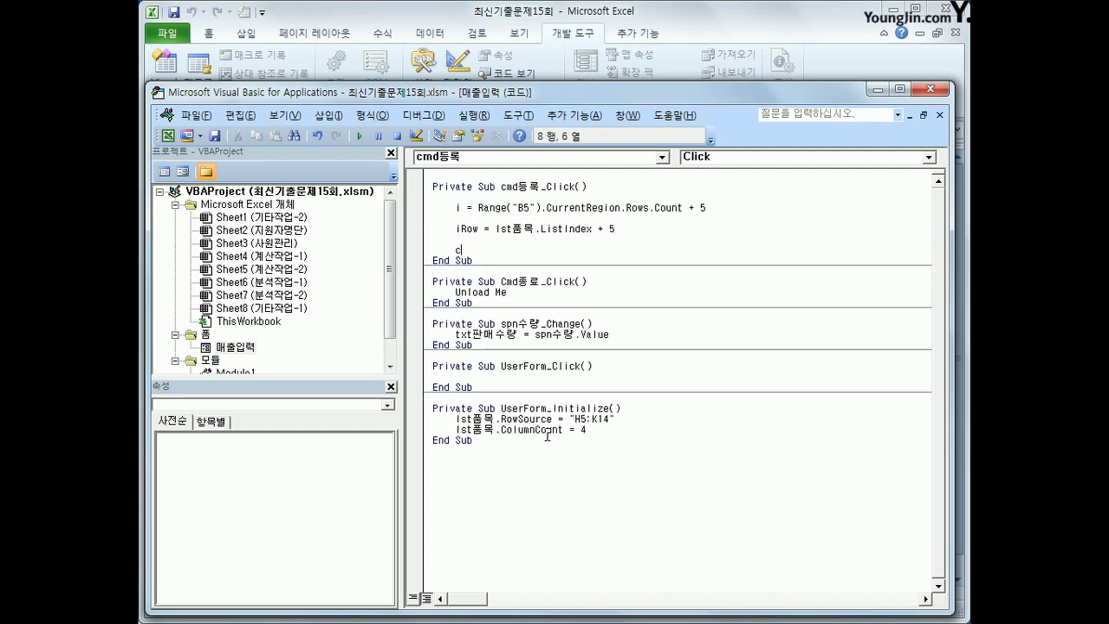
{"action": "type", "text": "ells(i,"}
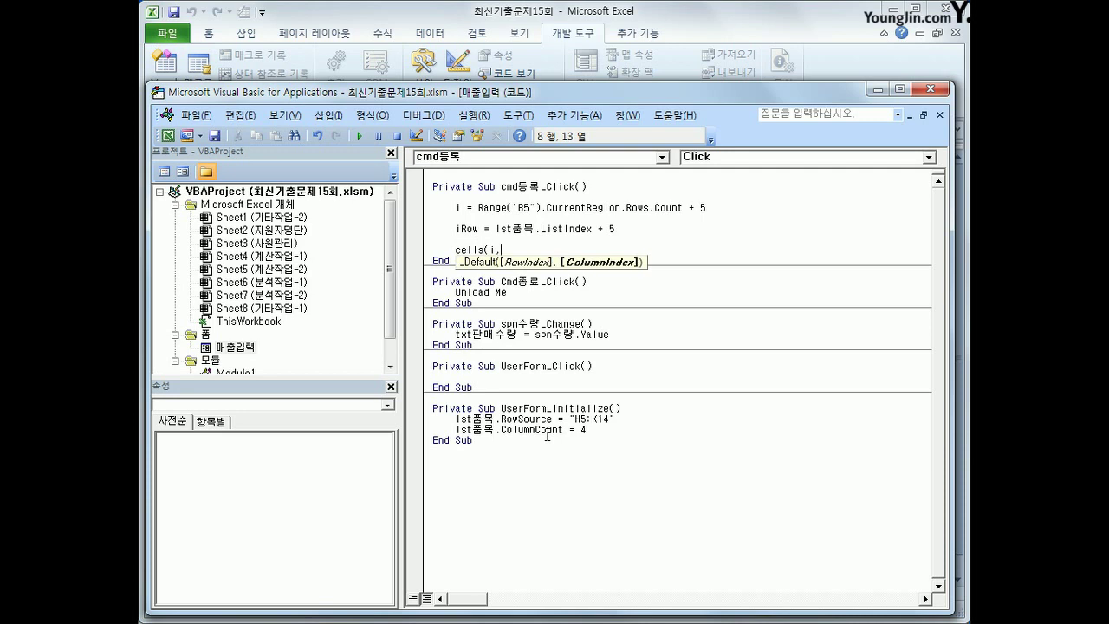
{"action": "type", "text": "2) = cells"}
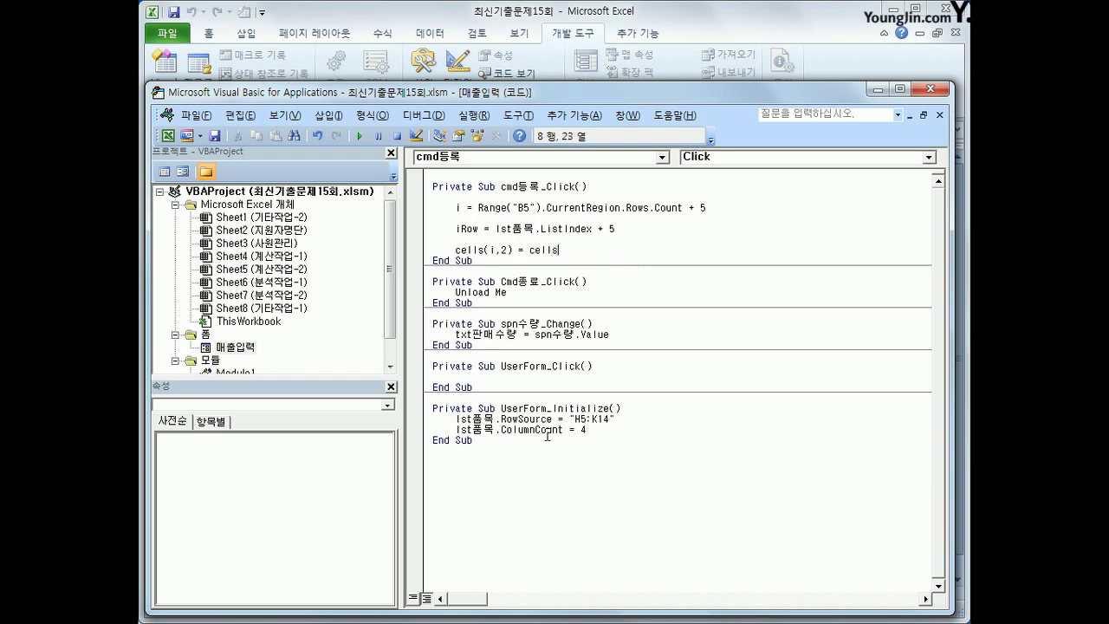
{"action": "type", "text": "(iRow, "}
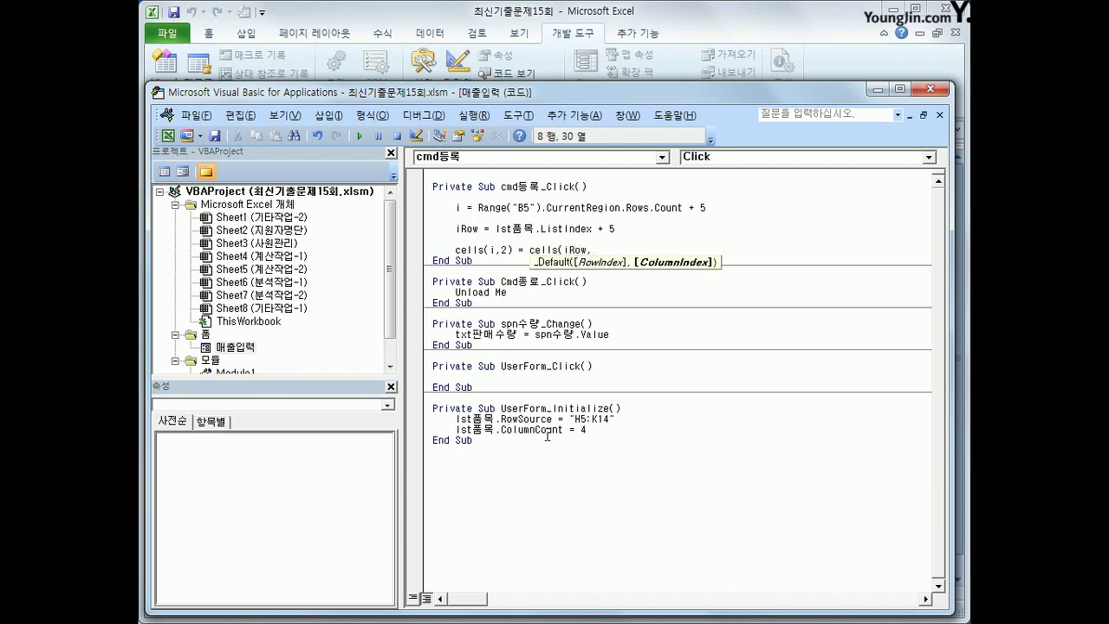
{"action": "type", "text": "8)"}
{"action": "key", "text": "Return"}
{"action": "key", "text": "Return"}
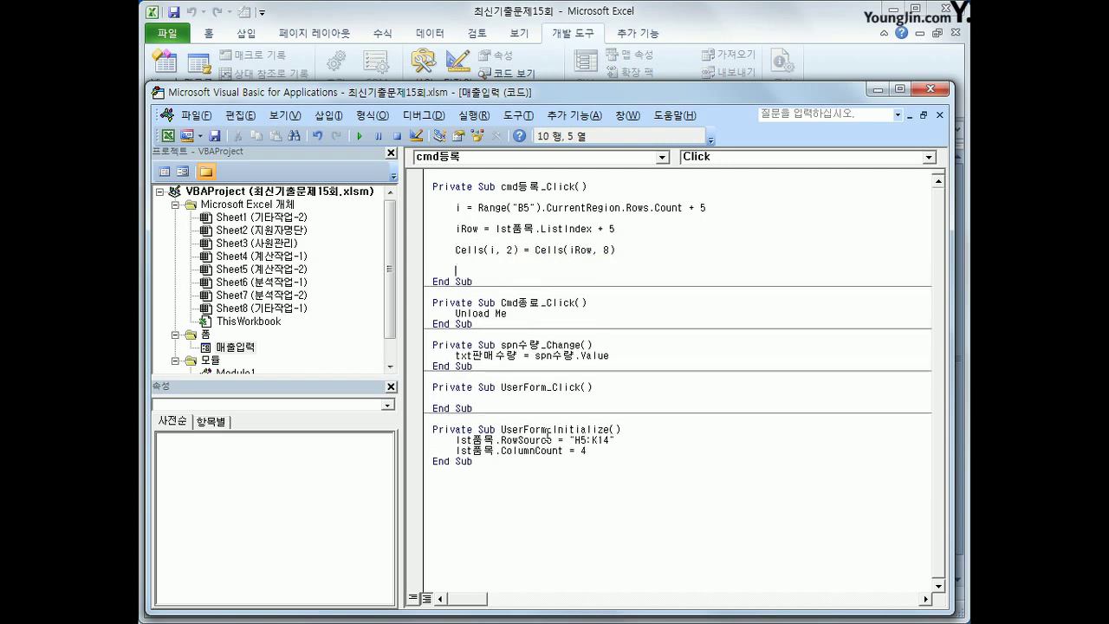
Duplicate the Cells(i, 2) statement on the following line and change the copy to Cells(i, 3) = Cells(iRow, 9)
{"action": "key", "text": "Up"}
{"action": "key", "text": "shift+End"}
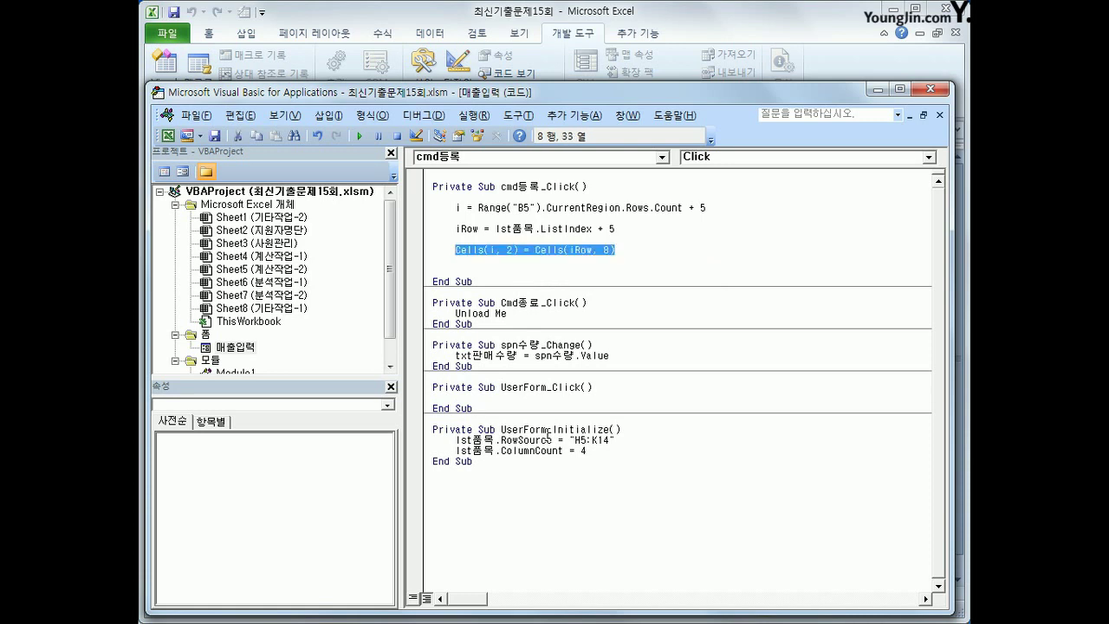
{"action": "key", "text": "ctrl+c"}
{"action": "key", "text": "Down"}
{"action": "key", "text": "ctrl+v"}
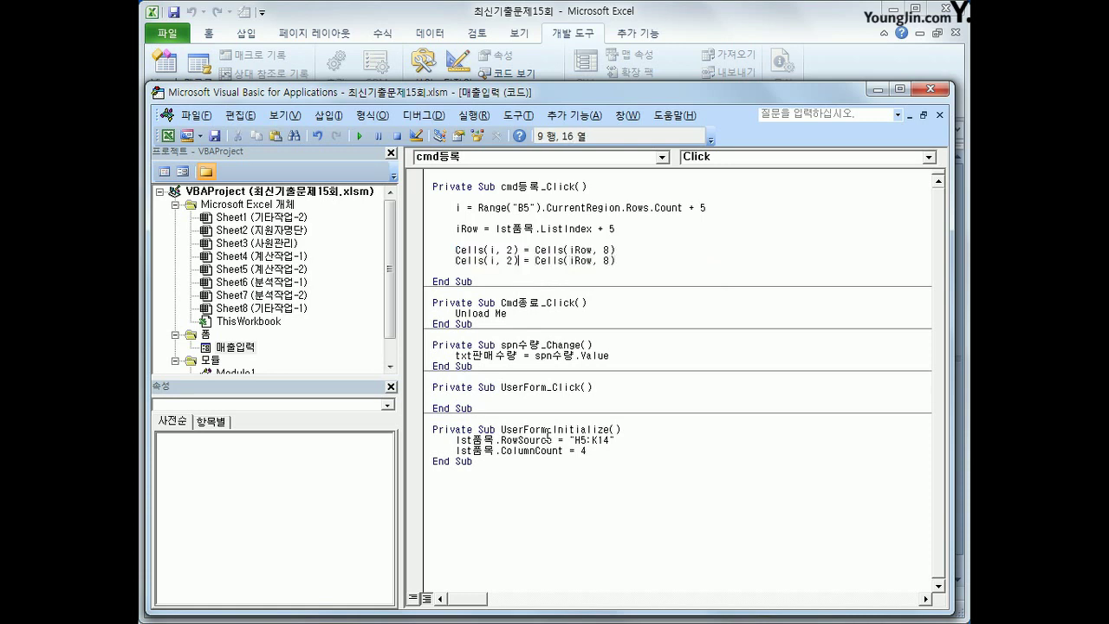
{"action": "key", "text": "Delete"}
{"action": "type", "text": "3"}
{"action": "key", "text": "Return"}
Paste another copy of the Cells statement below and change it to Cells(i, 4) = Cells(iRow, 10)
{"action": "key", "text": "ctrl+v"}
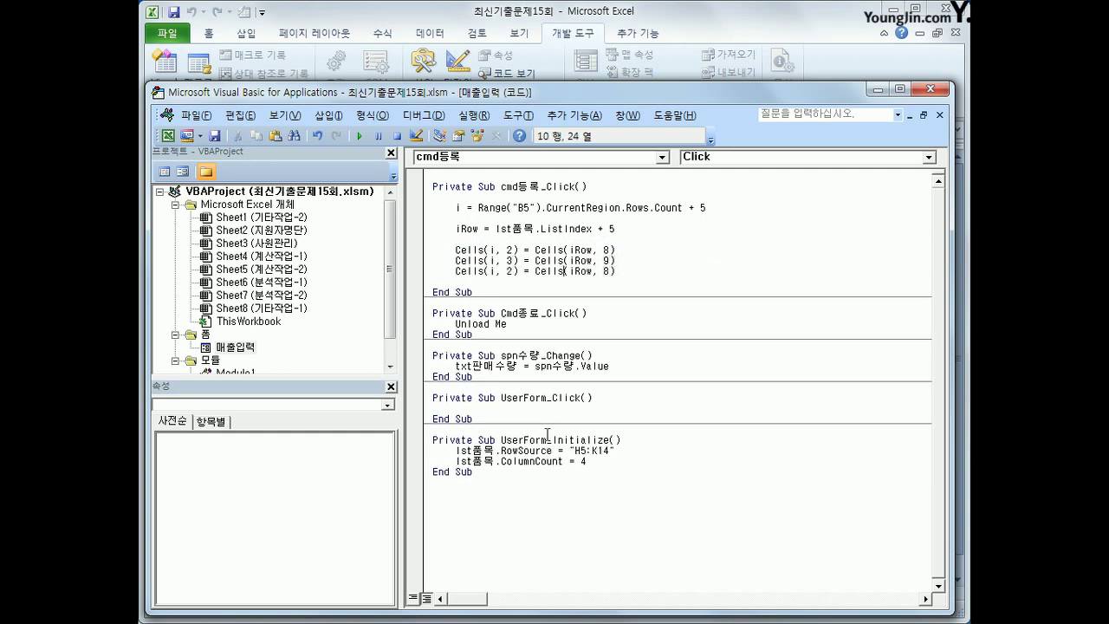
{"action": "key", "text": "Delete"}
{"action": "type", "text": "4"}
{"action": "key", "text": "Return"}
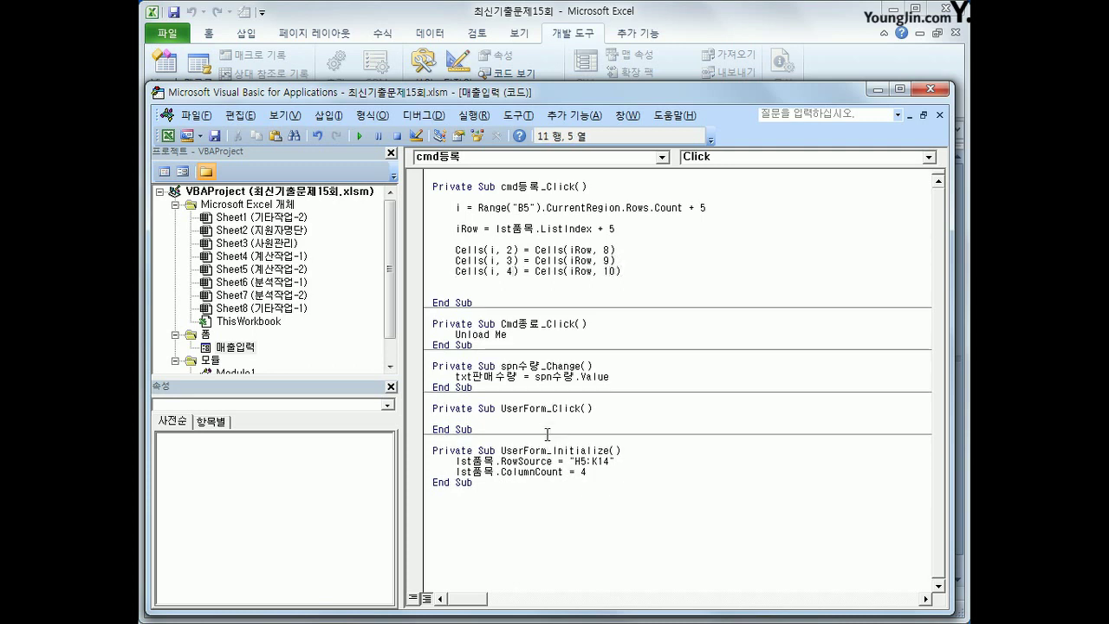
Paste a further copy of the Cells statement and rewrite it as Cells(i, 5) = txt판매수량.Value
{"action": "key", "text": "ctrl+v"}
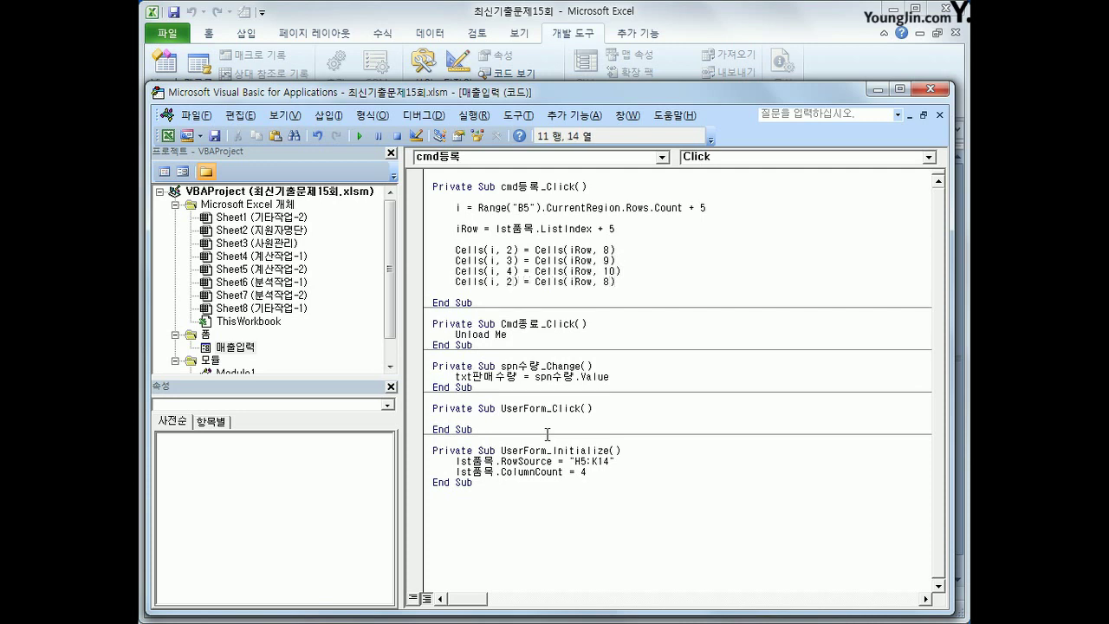
{"action": "key", "text": "Delete"}
{"action": "type", "text": "5"}
{"action": "key", "text": "Right"}
{"action": "key", "text": "shift+End"}
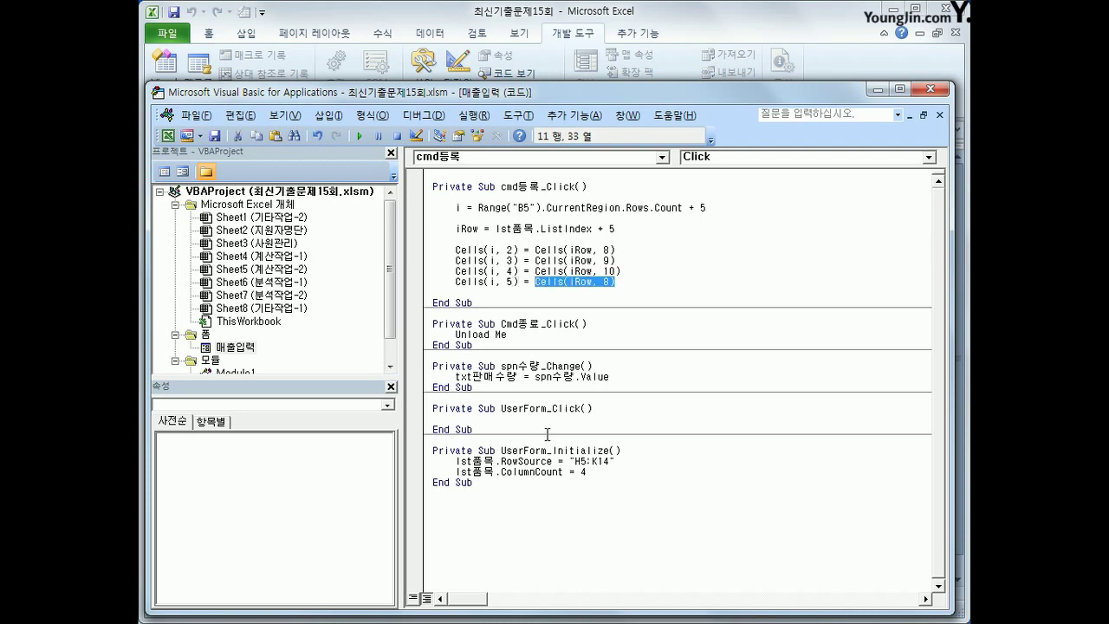
{"action": "key", "text": "Delete"}
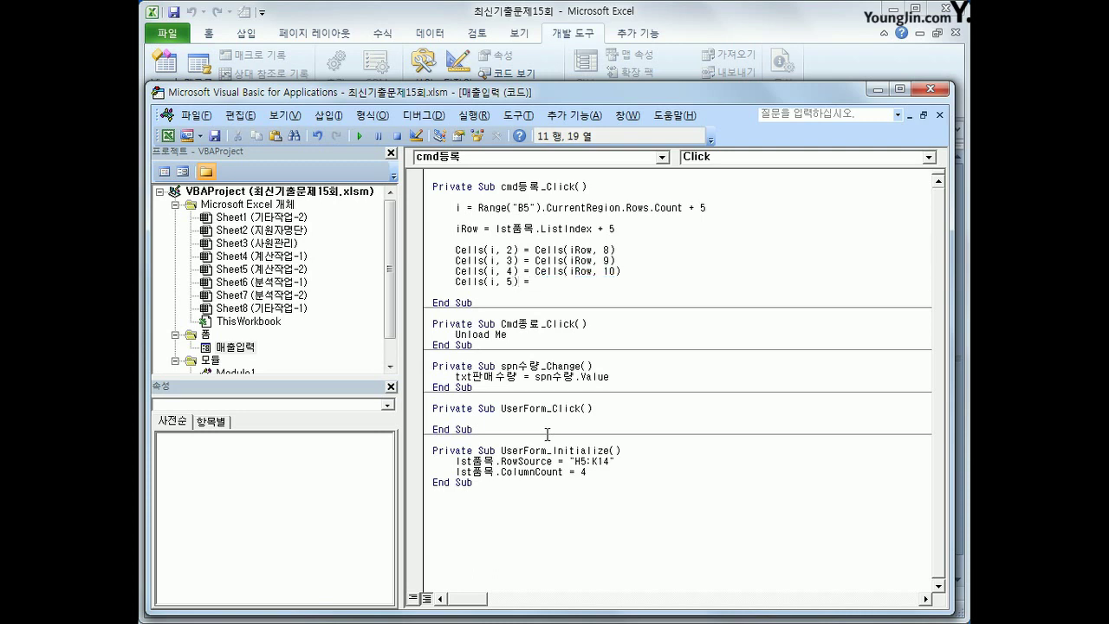
{"action": "type", "text": "txt판매수량."}
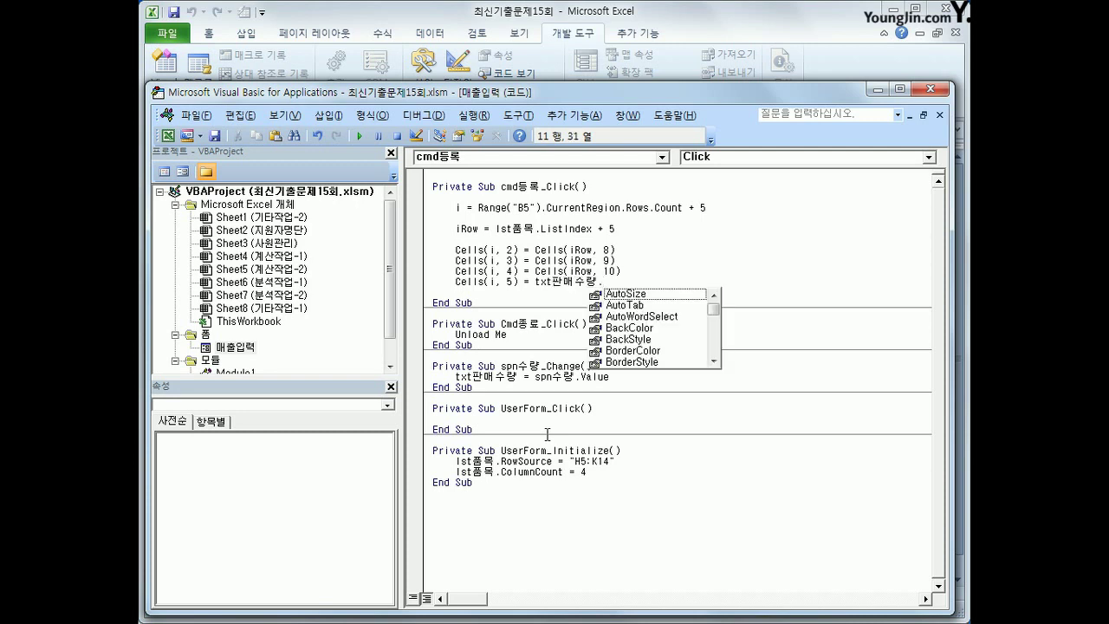
{"action": "type", "text": "va"}
{"action": "key", "text": "Tab"}
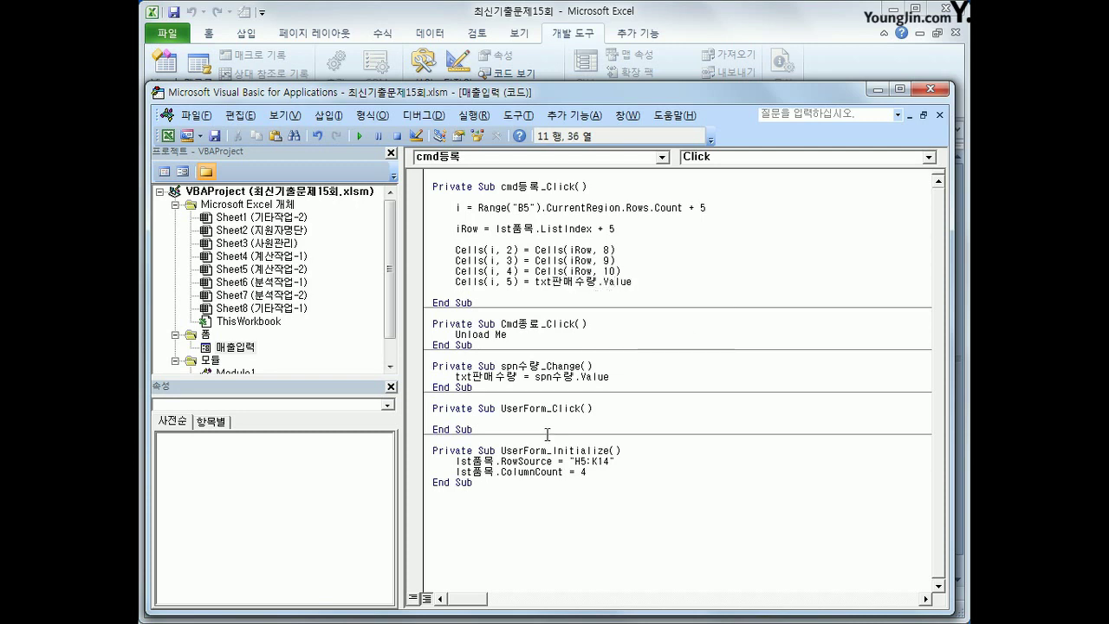
{"action": "key", "text": "Return"}
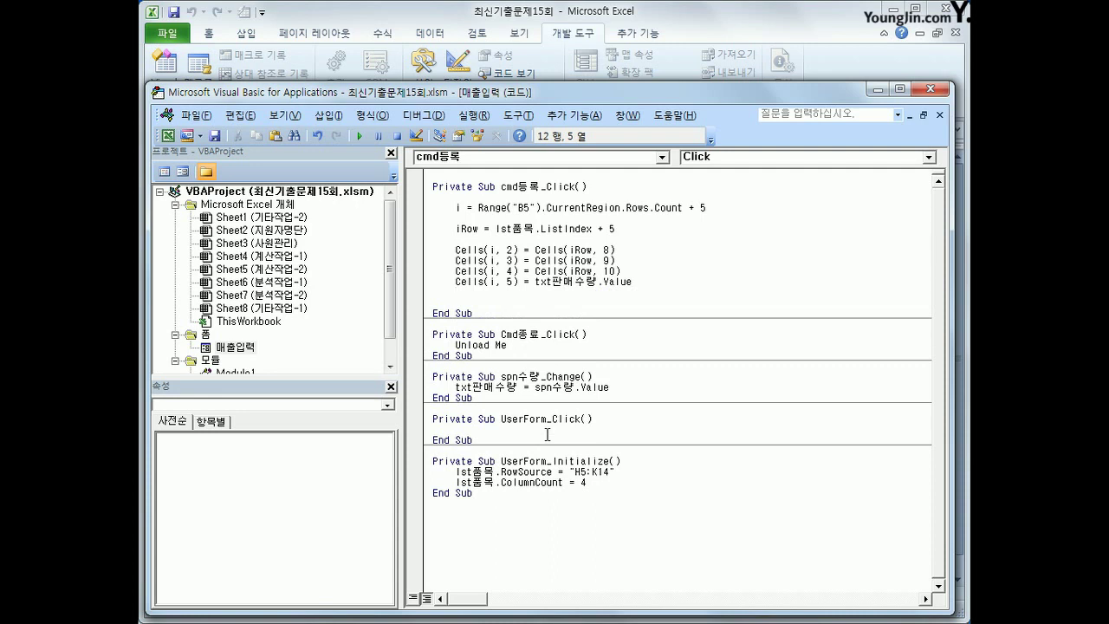
Paste another copy of the Cells statement below the quantity line and rewrite it as Cells(i, 6) = Cells(iRow, 11) * Cells(i, 5)
{"action": "key", "text": "ctrl+v"}
{"action": "key", "text": "Left"}
{"action": "key", "text": "Left"}
{"action": "key", "text": "Left"}
{"action": "key", "text": "Left"}
{"action": "key", "text": "Left"}
{"action": "key", "text": "Left"}
{"action": "key", "text": "Left"}
{"action": "key", "text": "Left"}
{"action": "key", "text": "Left"}
{"action": "key", "text": "Left"}
{"action": "key", "text": "Left"}
{"action": "key", "text": "Left"}
{"action": "key", "text": "Left"}
{"action": "key", "text": "Left"}
{"action": "key", "text": "Left"}
{"action": "key", "text": "Left"}
{"action": "key", "text": "Left"}
{"action": "key", "text": "Left"}
{"action": "key", "text": "Left"}
{"action": "key", "text": "Left"}
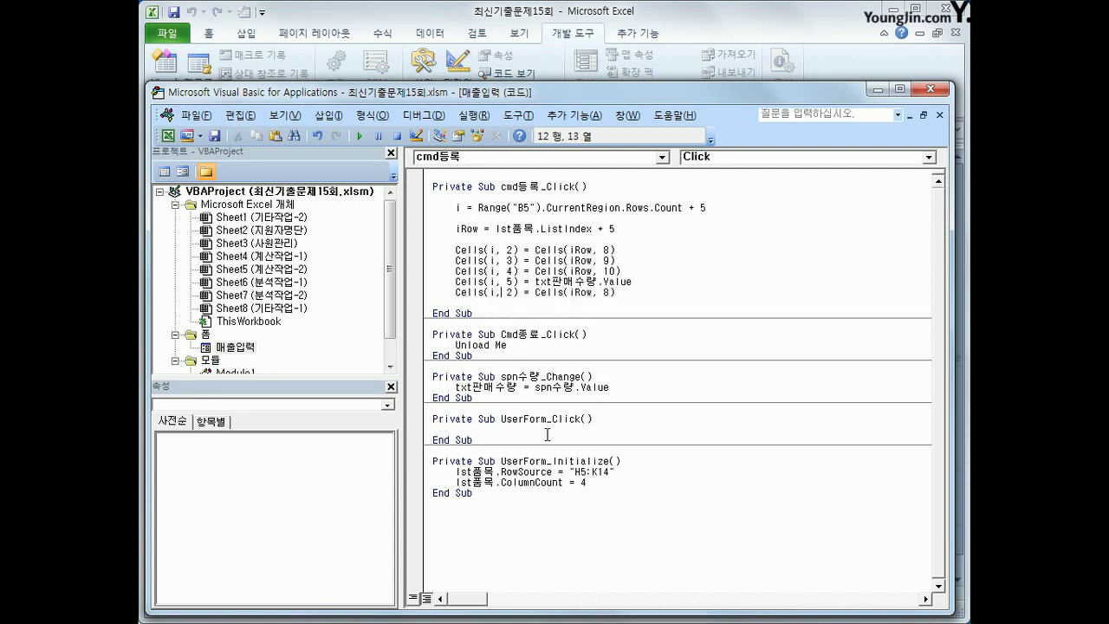
{"action": "key", "text": "Right"}
{"action": "key", "text": "Right"}
{"action": "key", "text": "Delete"}
{"action": "type", "text": "6"}
{"action": "key", "text": "End"}
{"action": "key", "text": "Delete"}
{"action": "type", "text": "11) * cells(i,"}
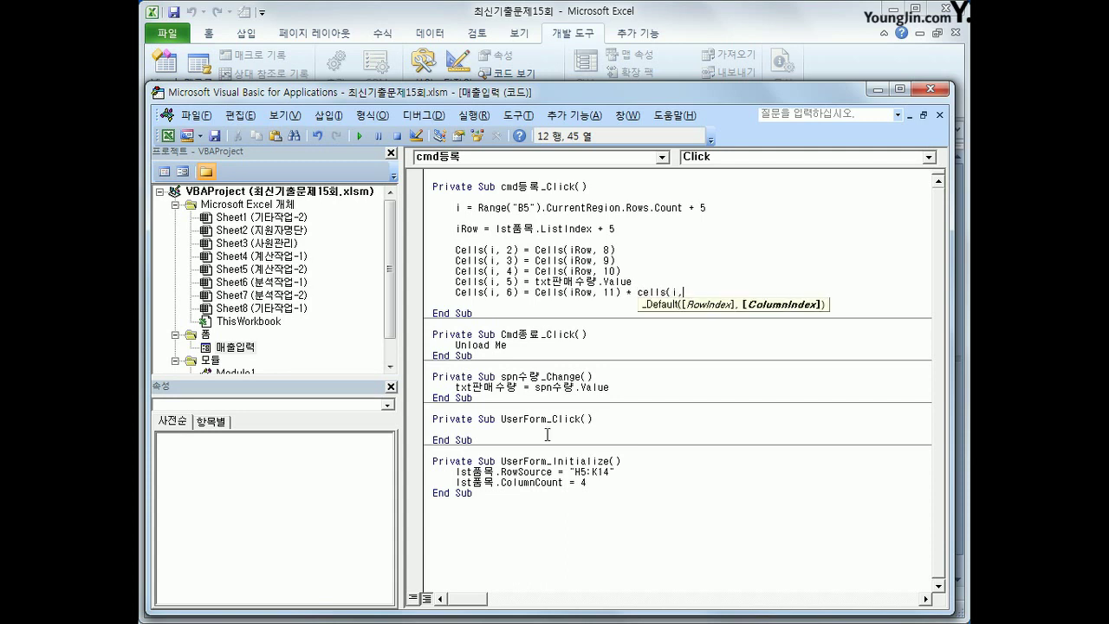
{"action": "type", "text": "5)"}
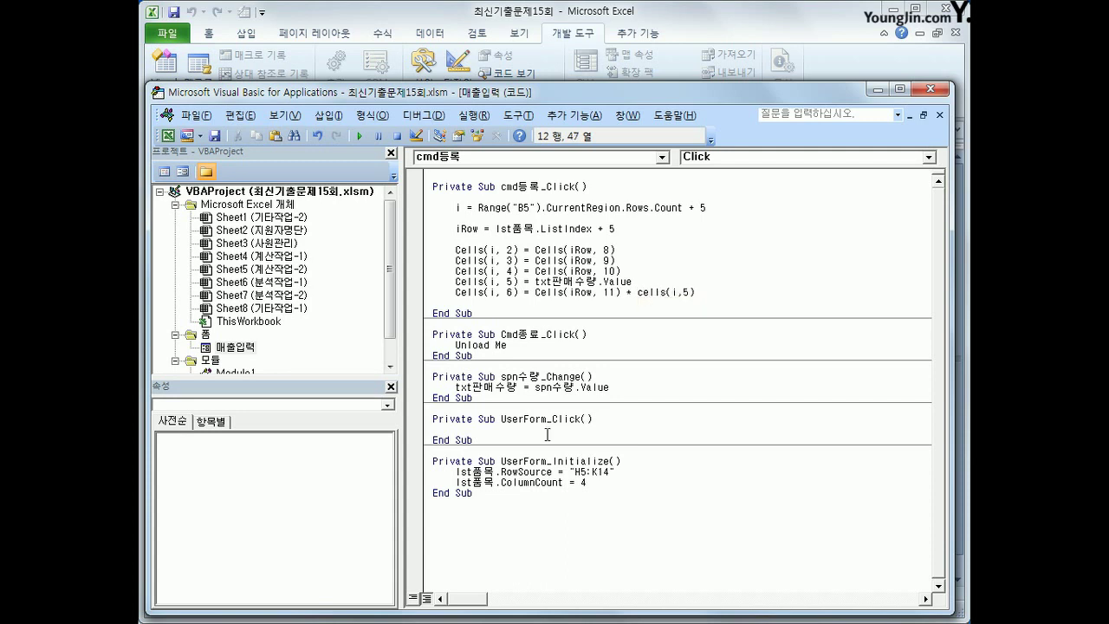
{"action": "key", "text": "Return"}
{"action": "left_click", "coordinate": [663, 414]}
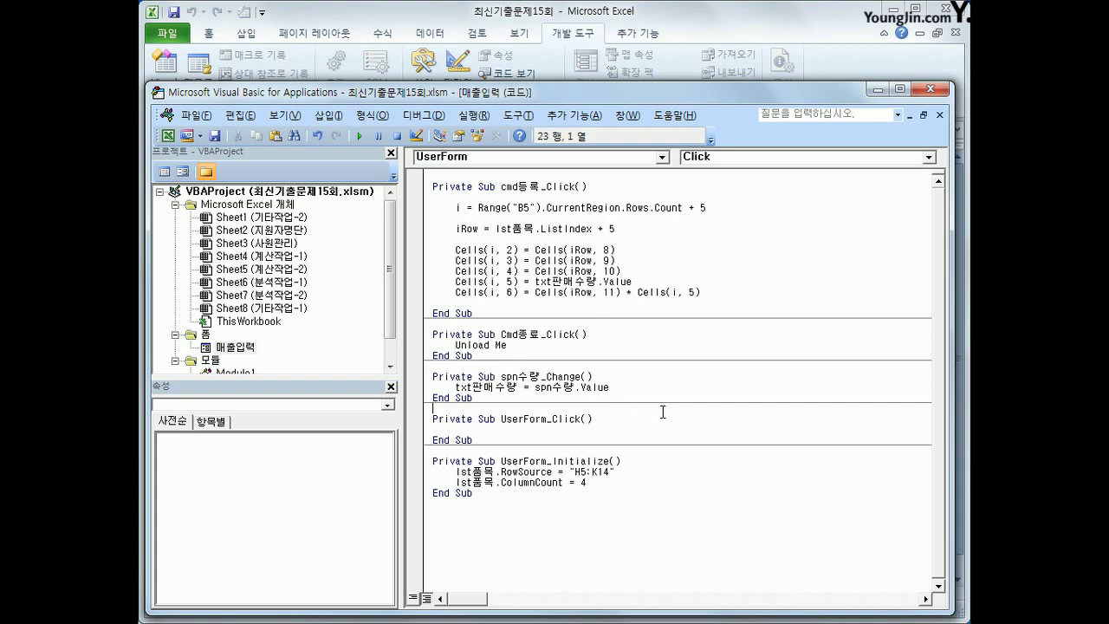
Close the code editor, open the 매출 입력 form from the worksheet and move it below the filled order rows
{"action": "left_click", "coordinate": [931, 89]}
{"action": "left_click", "coordinate": [506, 200]}
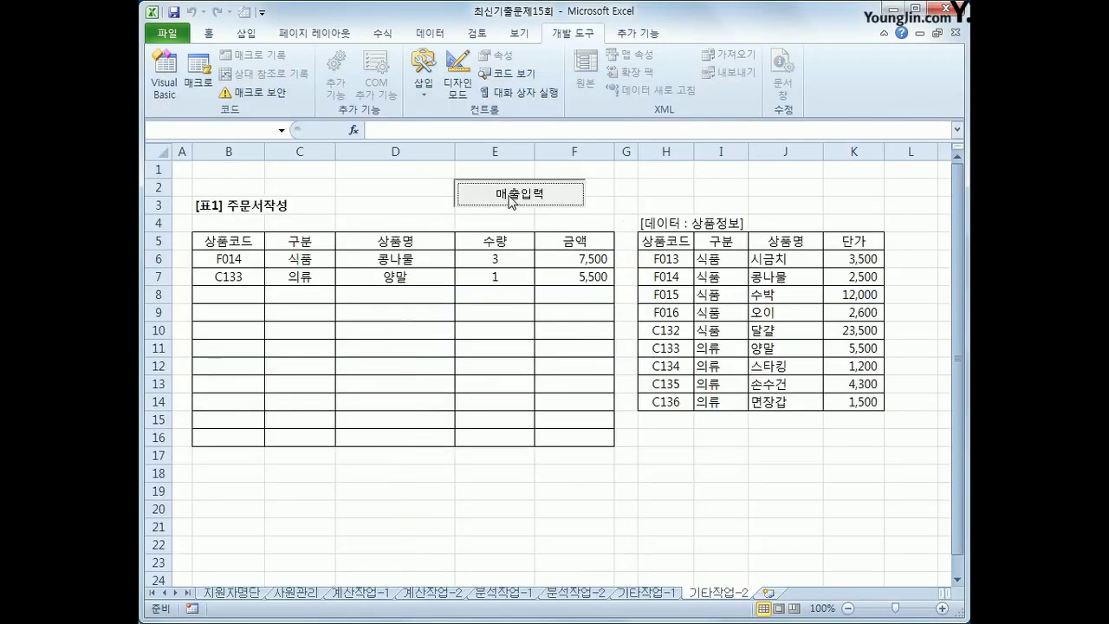
{"action": "left_click_drag", "start_coordinate": [552, 225], "coordinate": [584, 302]}
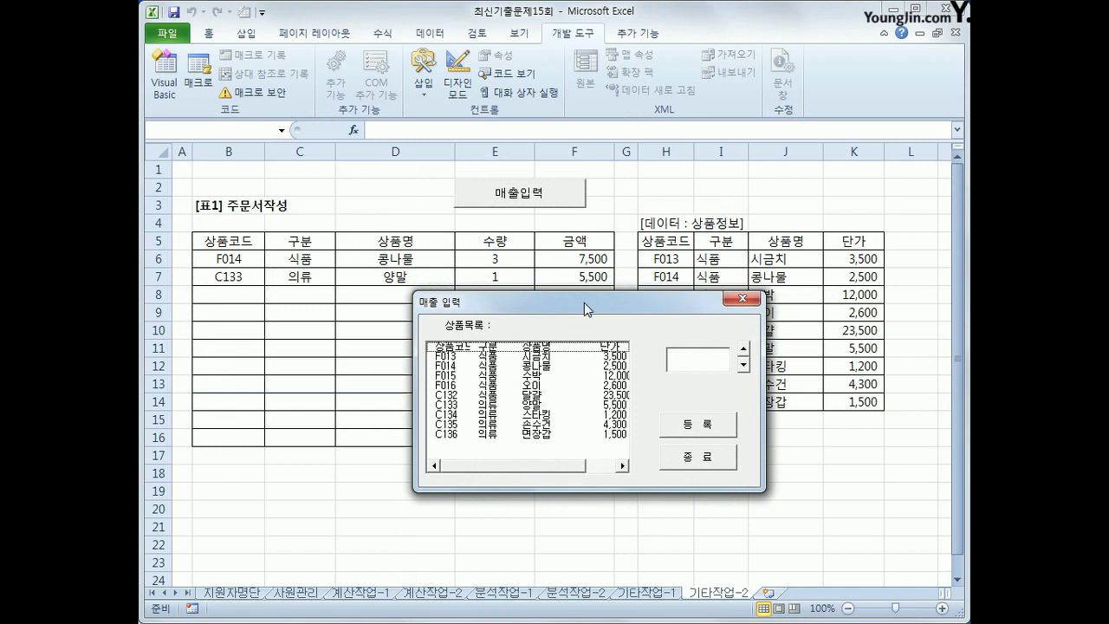
Register product F013 시금치 with quantity 2 through the form, and exit the form with its 종료 command
{"action": "left_click", "coordinate": [544, 355]}
{"action": "left_click", "coordinate": [743, 351]}
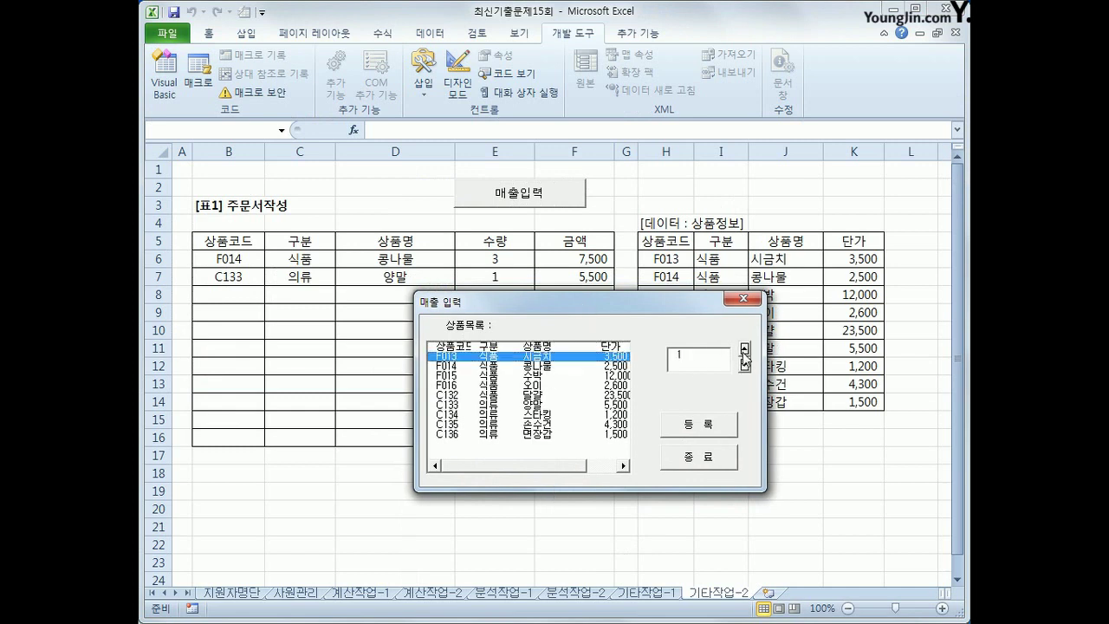
{"action": "left_click", "coordinate": [710, 425]}
{"action": "left_click_drag", "start_coordinate": [520, 302], "coordinate": [455, 356]}
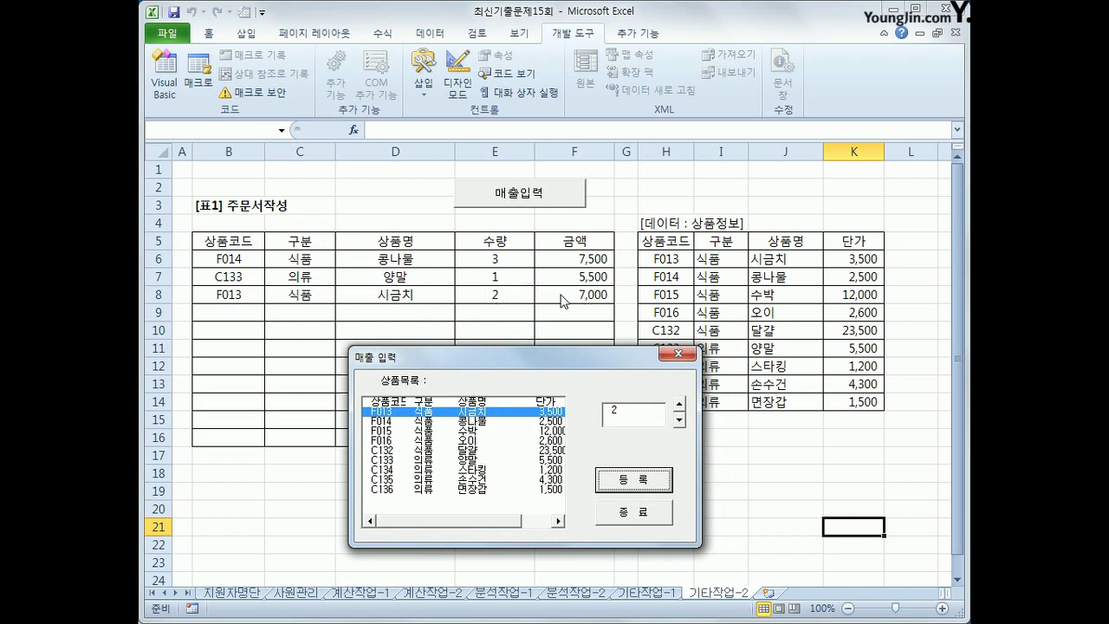
{"action": "left_click", "coordinate": [633, 511]}
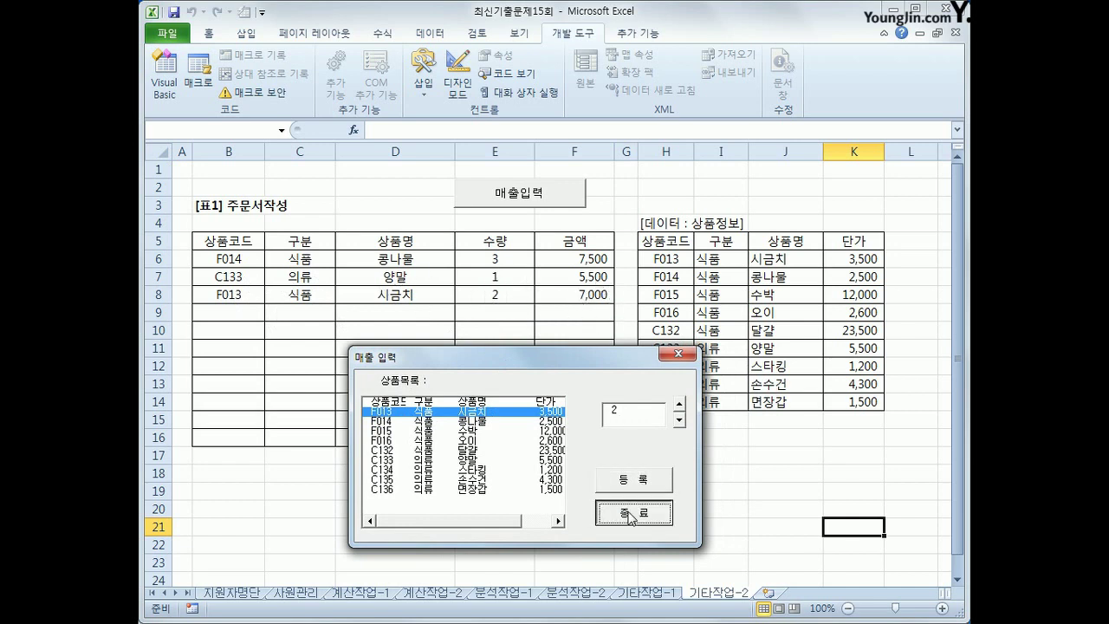
{"action": "left_click", "coordinate": [730, 511]}
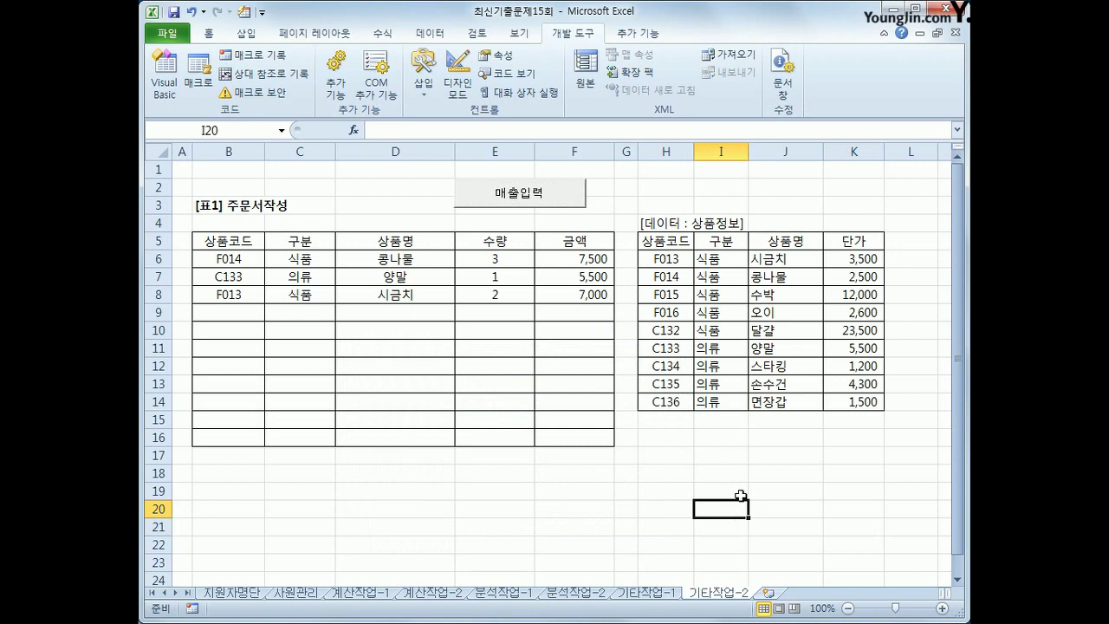